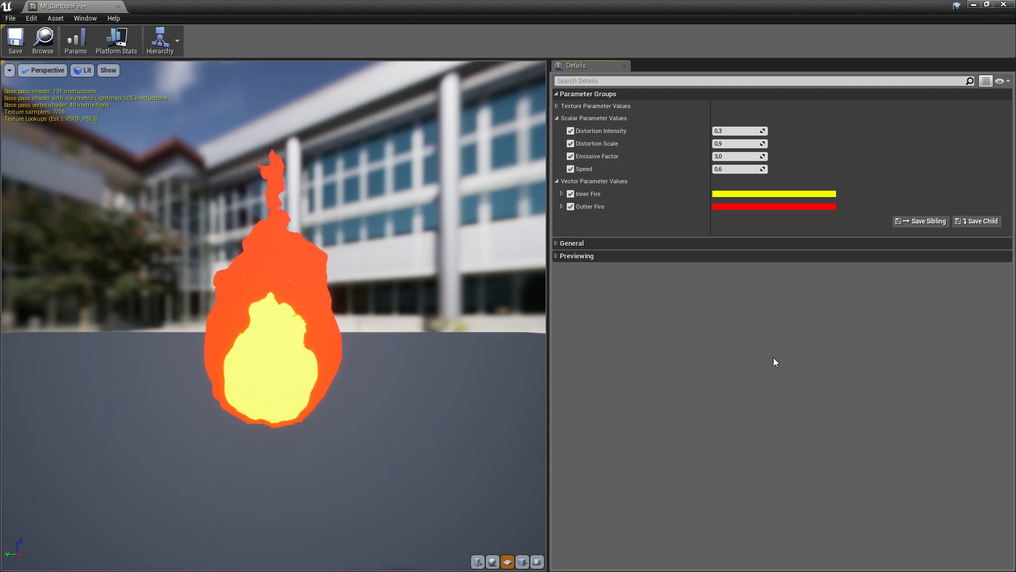
# Try Distortion Intensity values of 0 and 0.2 on the cartoon fire material instance, and restore it to 0.3
pyautogui.click(743, 128)
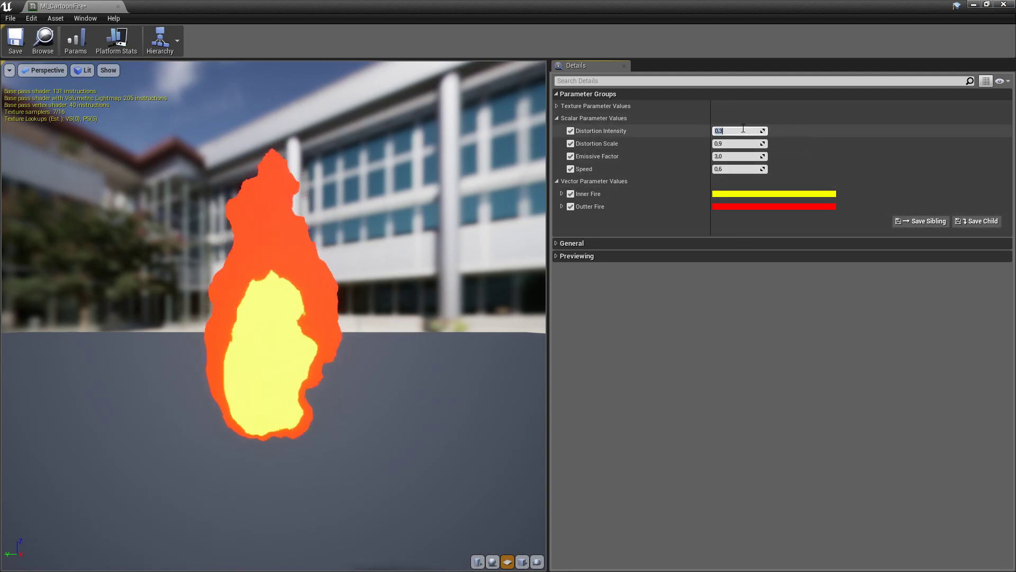
pyautogui.write('0')
pyautogui.press('Return')
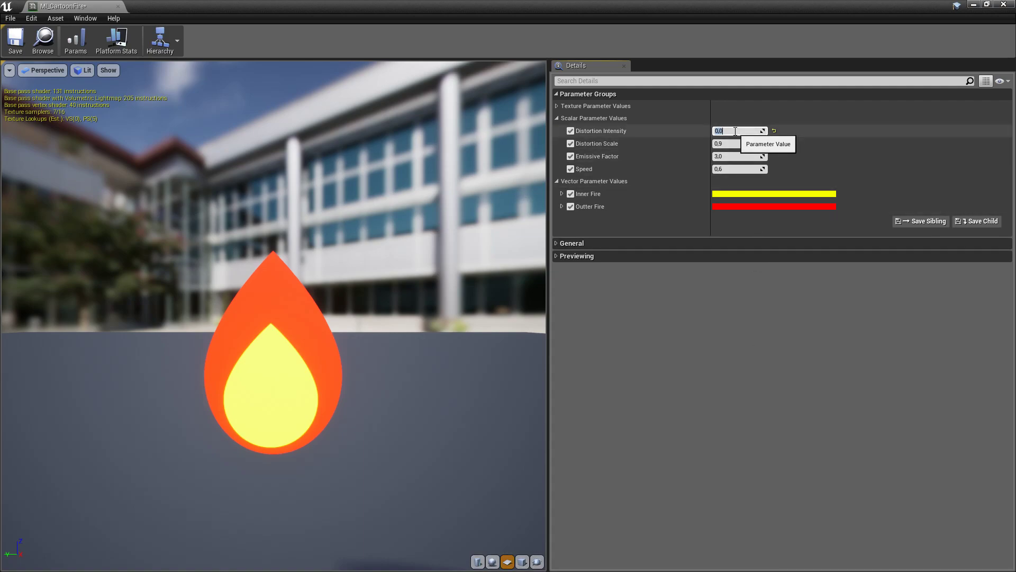
pyautogui.write('0,3')
pyautogui.press('Return')
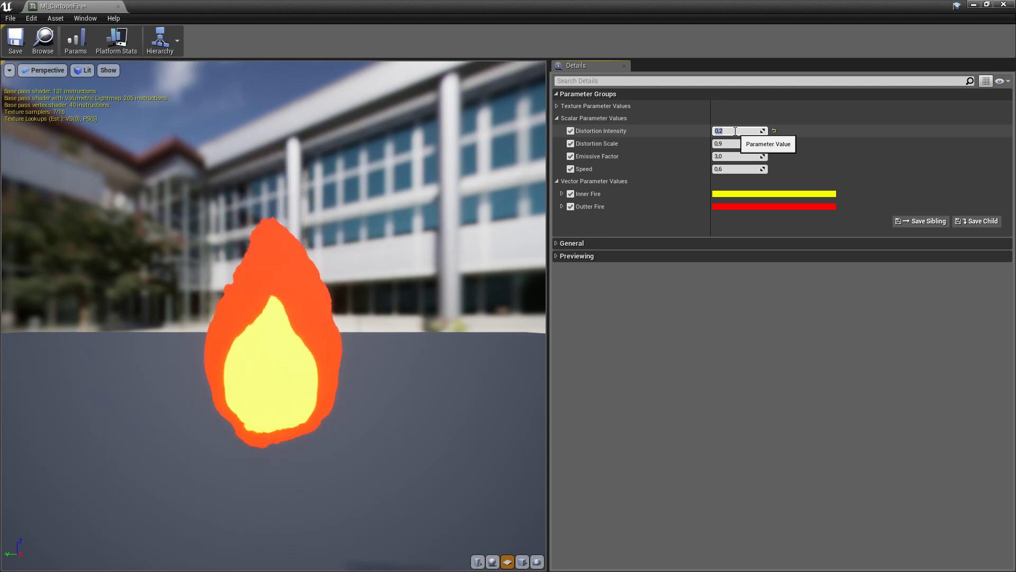
pyautogui.write('0,5')
pyautogui.press('Return')
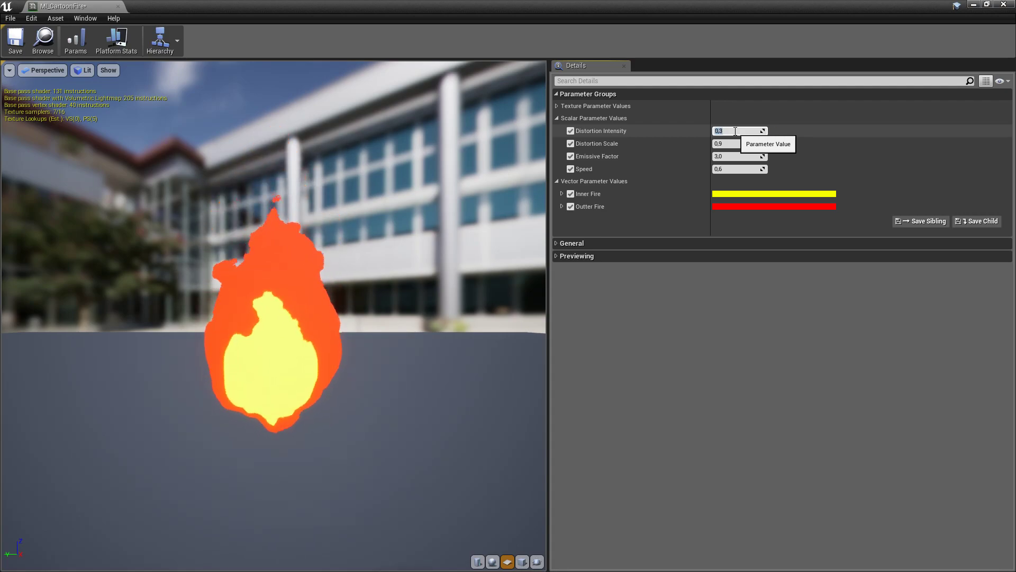
# Try Distortion Scale values of 1 and 3 on the fire material instance, and restore it to 0.9
pyautogui.click(736, 143)
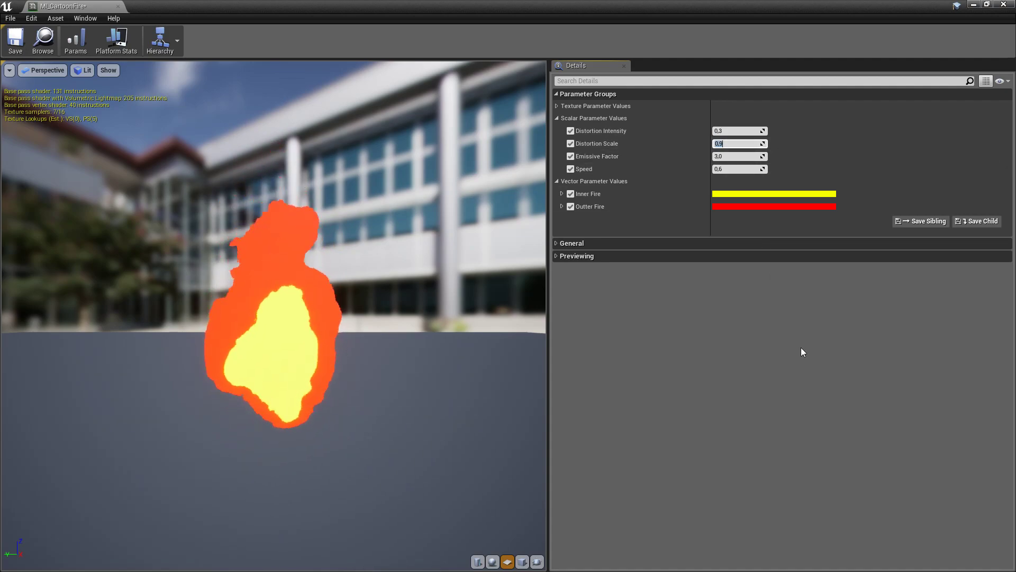
pyautogui.write('2,0')
pyautogui.press('Return')
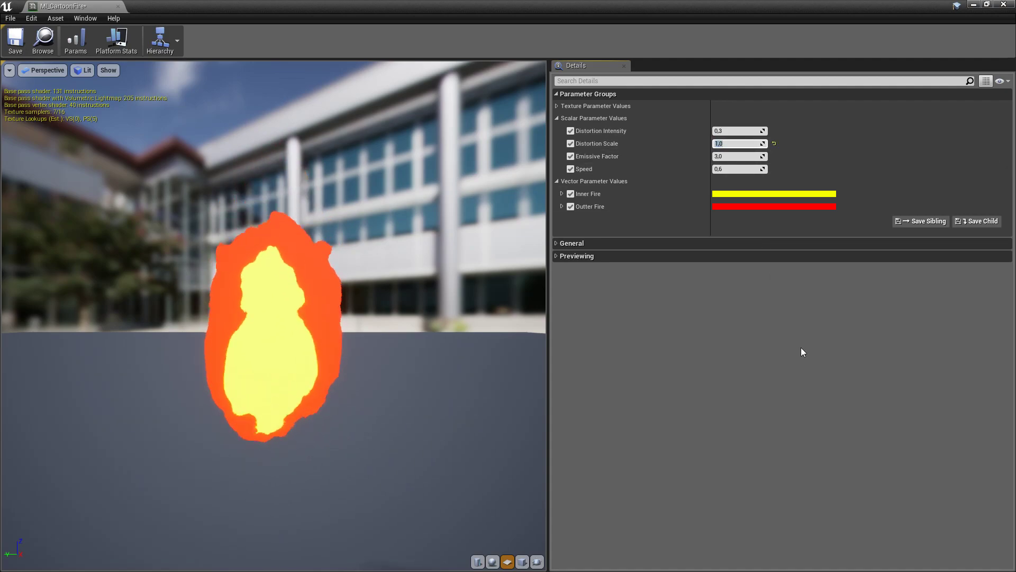
pyautogui.write('5,0')
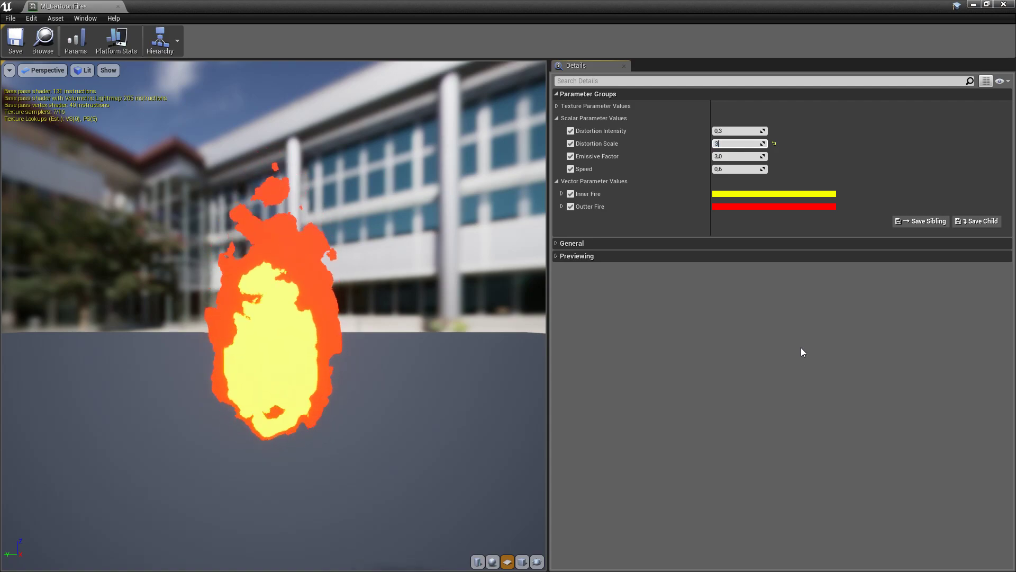
pyautogui.press('Return')
pyautogui.write('0,9')
pyautogui.press('Return')
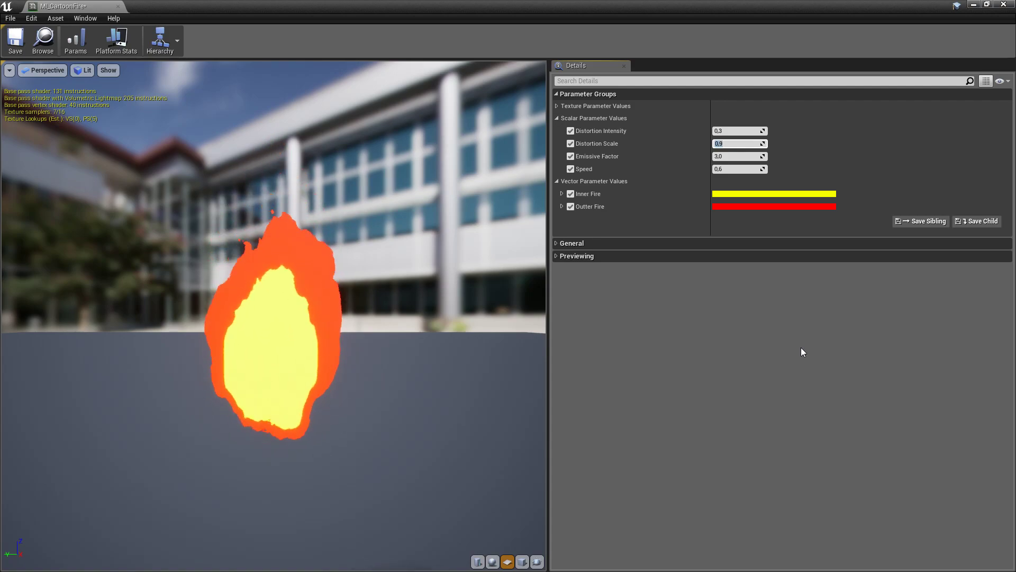
# Try Emissive Factor values of 5 and 1 on the fire material instance, and restore it to 3
pyautogui.press('Tab')
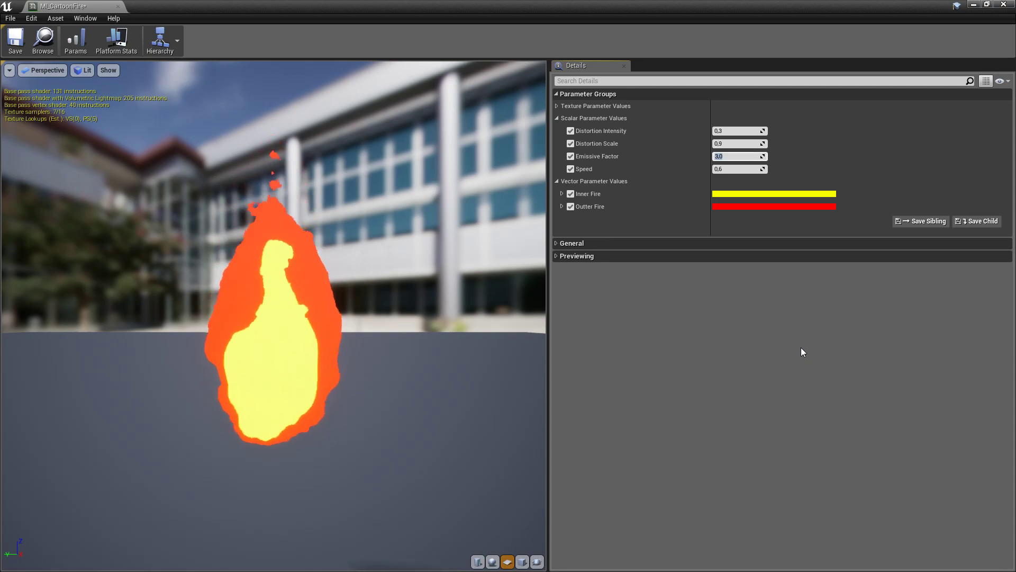
pyautogui.write('5,0')
pyautogui.press('Return')
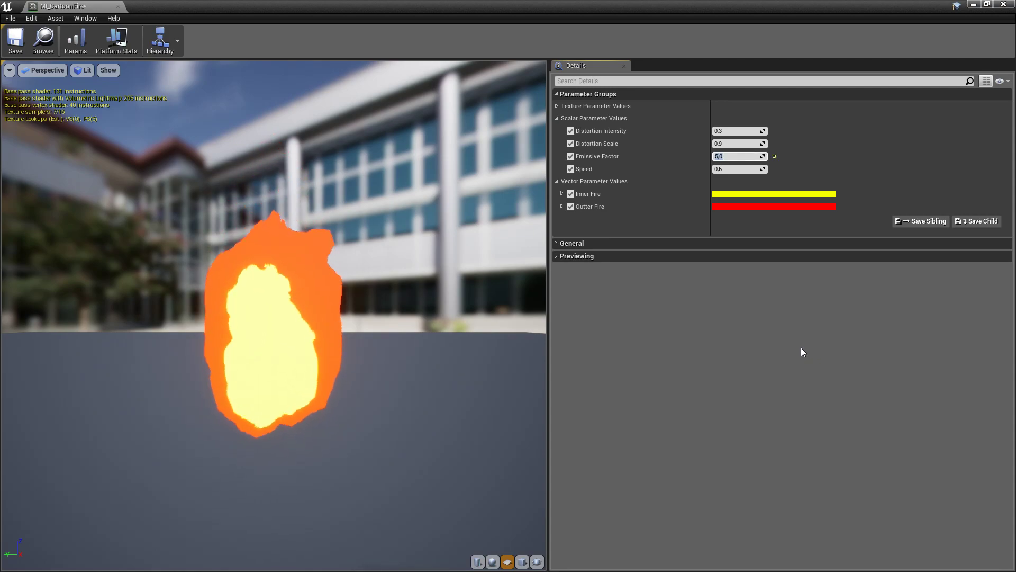
pyautogui.write('3,0')
pyautogui.press('Return')
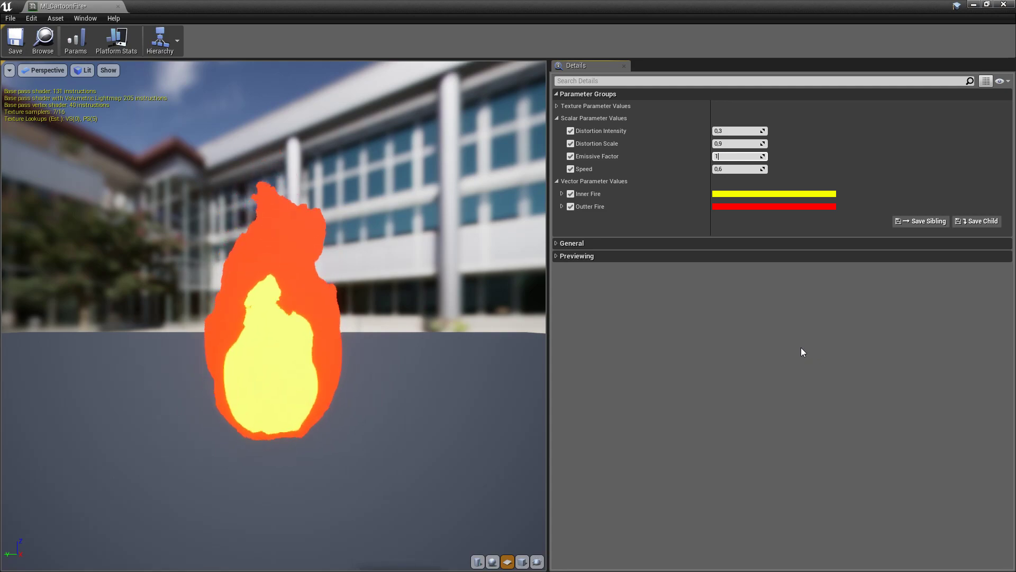
pyautogui.write('1,0')
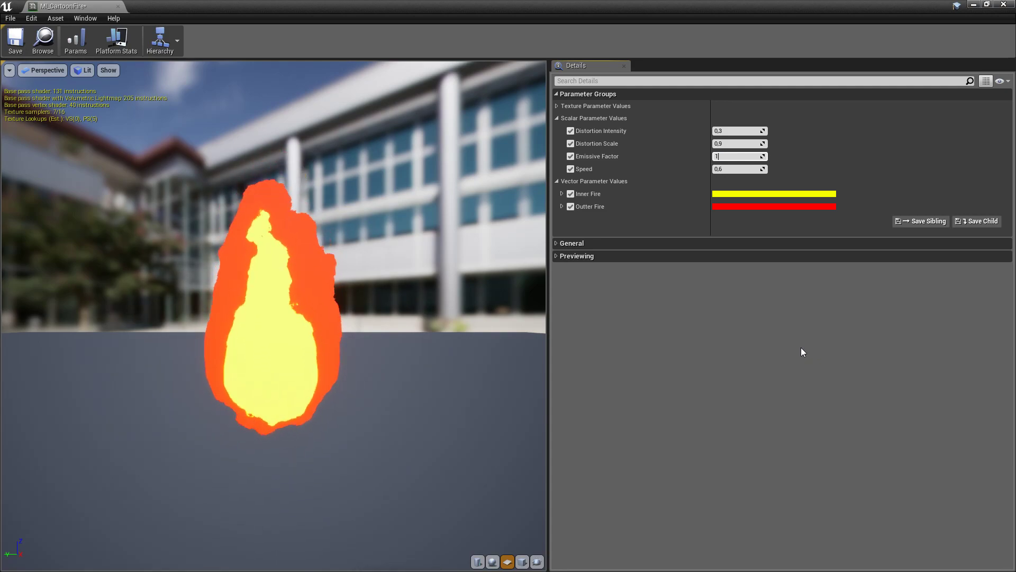
pyautogui.press('Return')
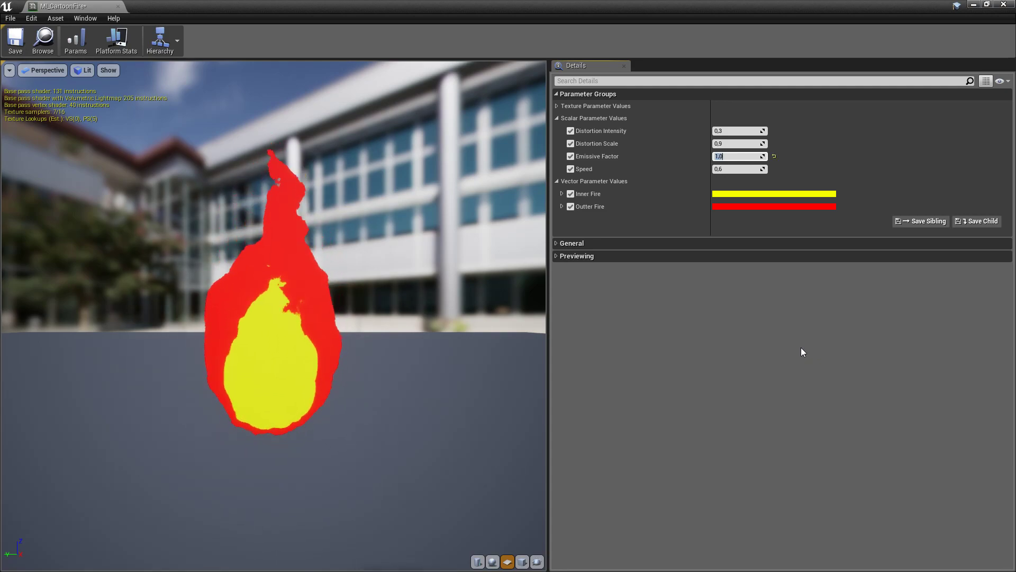
pyautogui.write('3')
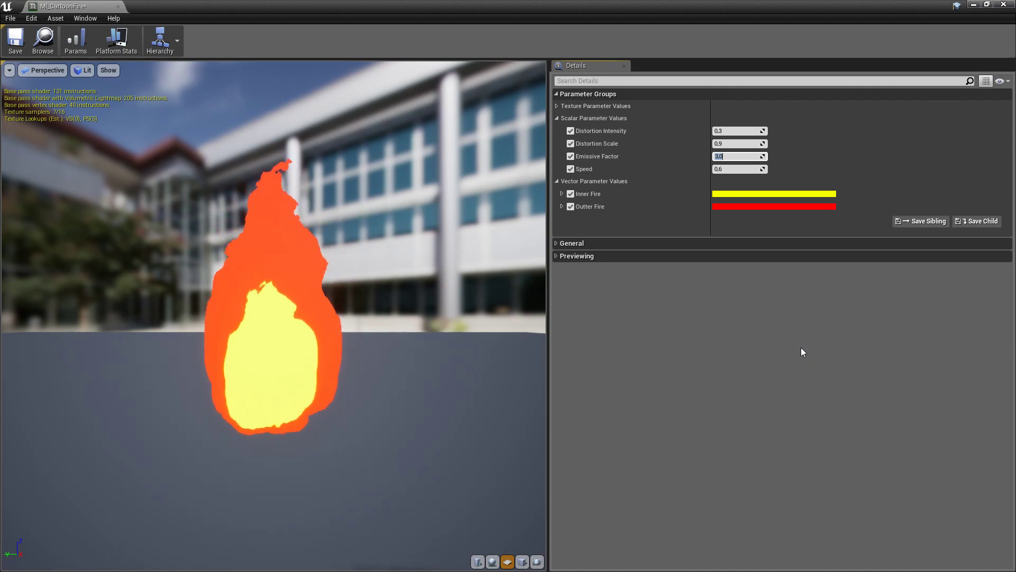
# Try Speed values of 0.1 and 1 on the fire material instance, and restore it to 0.6
pyautogui.press('Tab')
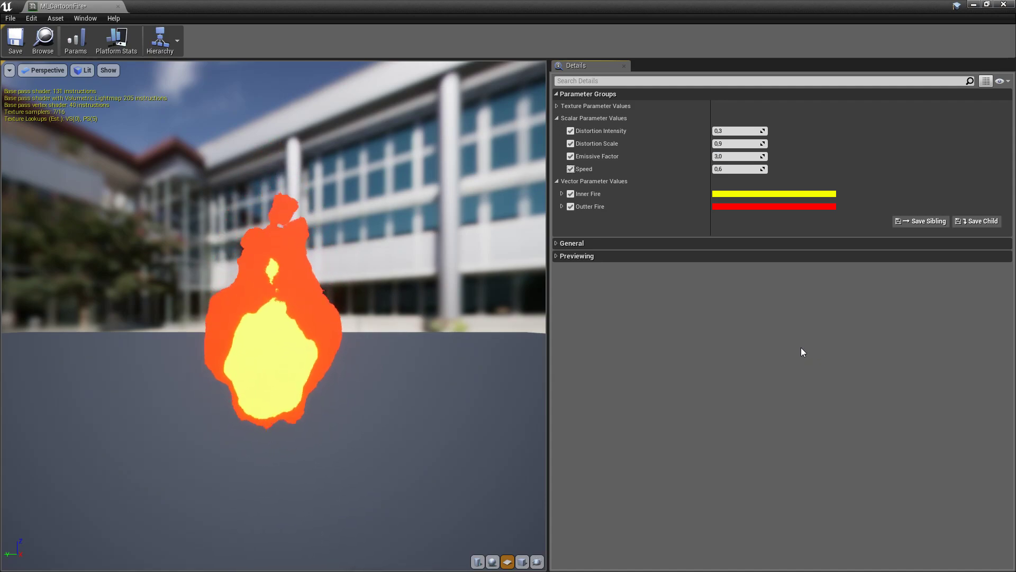
pyautogui.press('Tab')
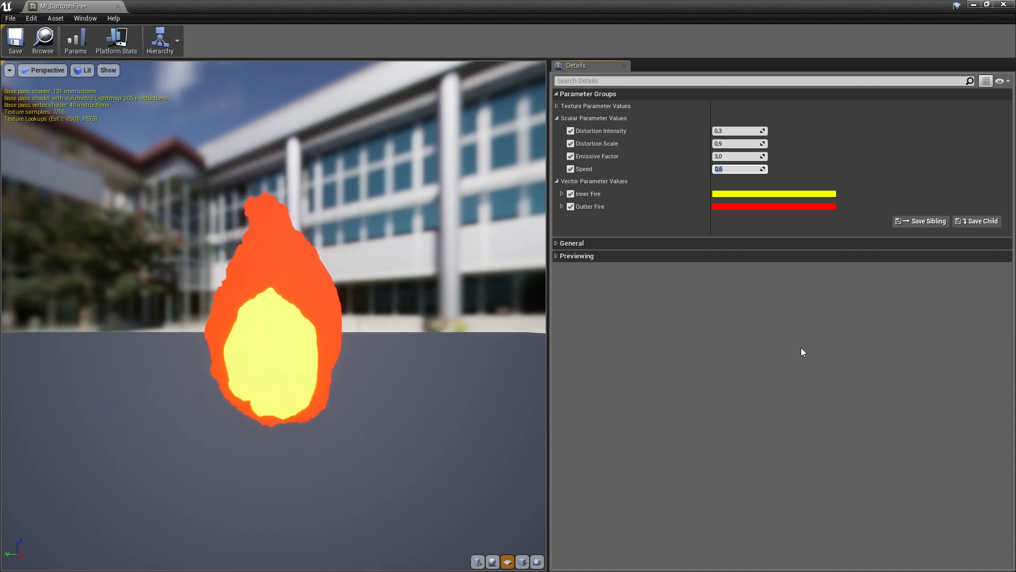
pyautogui.write('0,1')
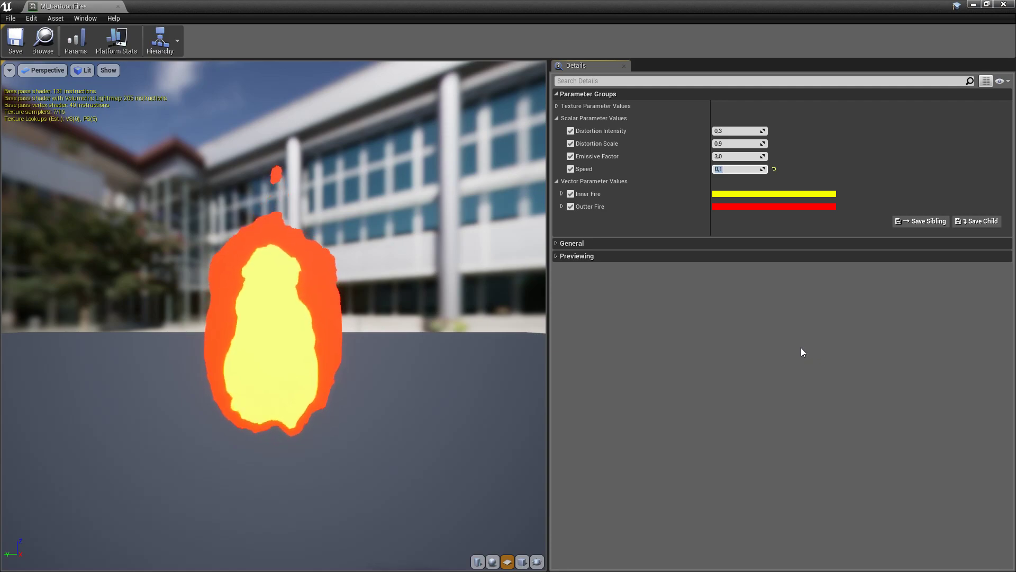
pyautogui.write('1,0')
pyautogui.press('Return')
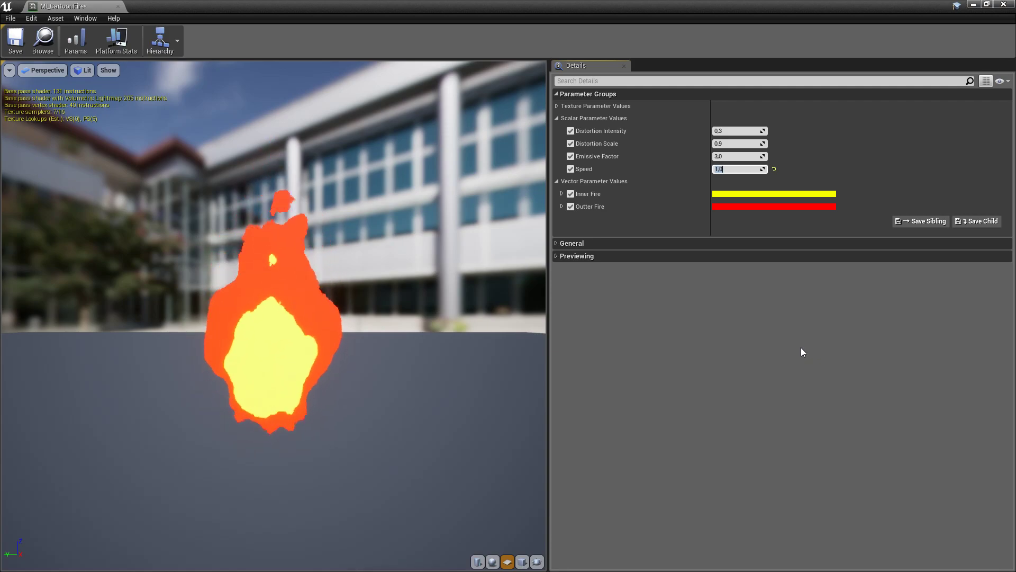
pyautogui.write('5,0')
pyautogui.press('Return')
pyautogui.write('0,6')
pyautogui.press('Return')
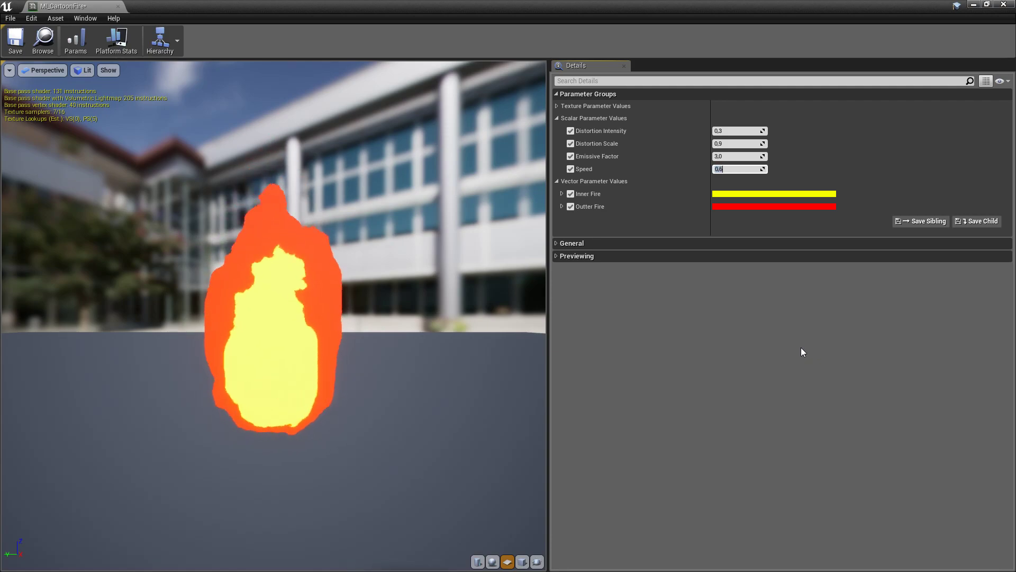
pyautogui.click(801, 348)
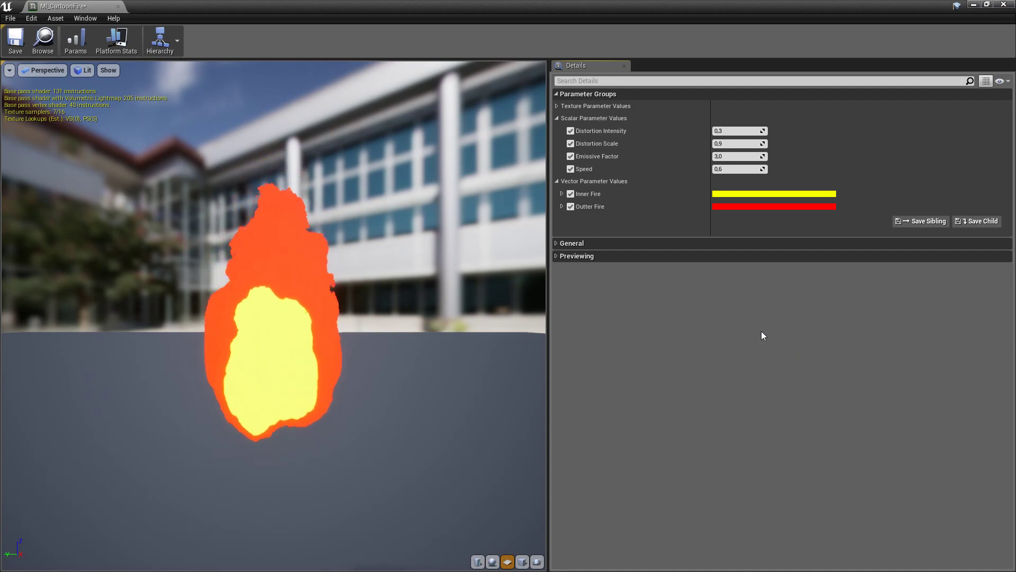
# Change the Inner Fire color of the material instance to a near-white
pyautogui.click(769, 195)
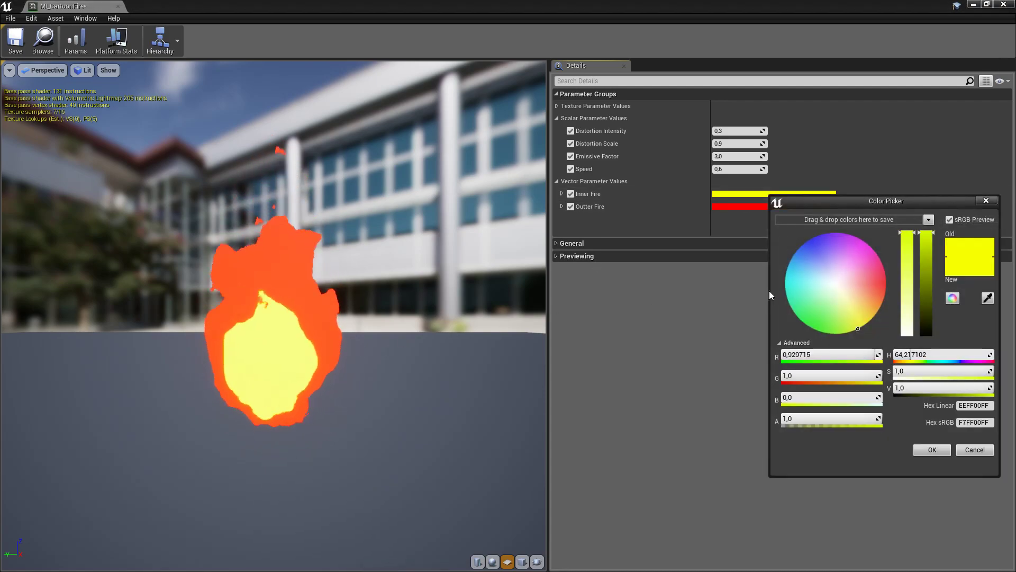
pyautogui.moveTo(837, 295); pyautogui.dragTo(833, 285)
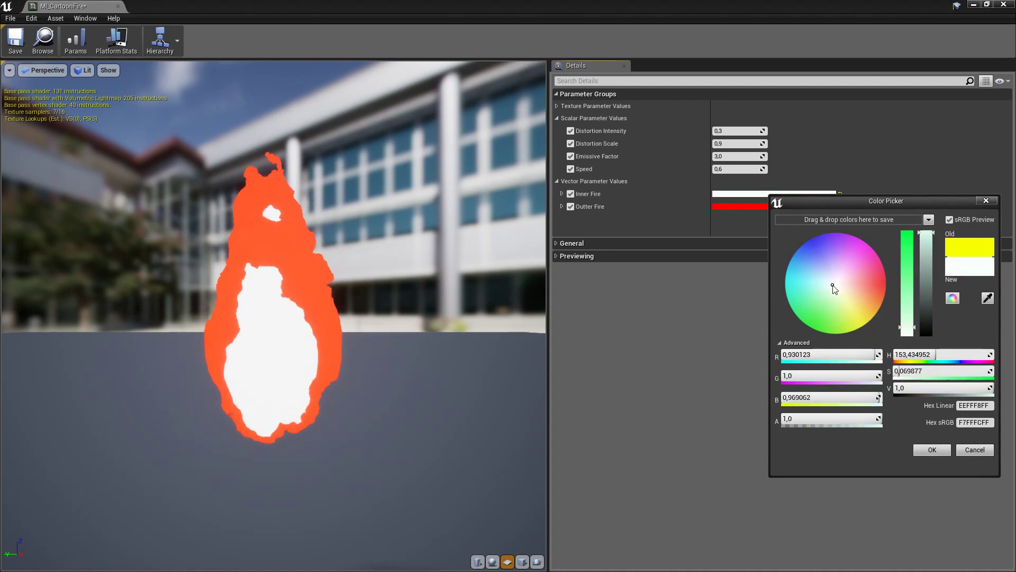
pyautogui.click(933, 449)
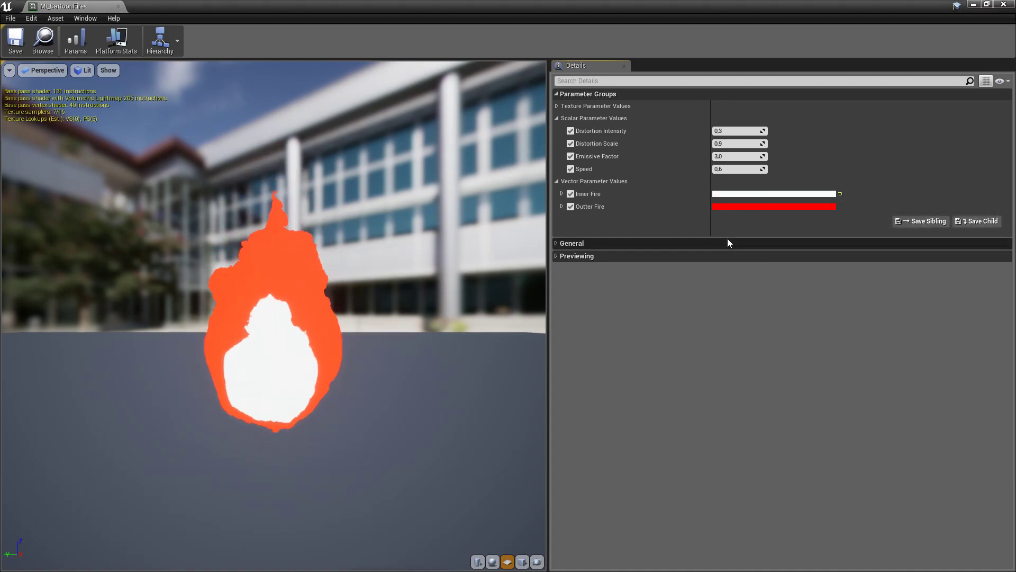
# Change the Outter Fire color of the material instance to violet
pyautogui.click(739, 207)
pyautogui.moveTo(819, 253); pyautogui.dragTo(766, 239)
pyautogui.moveTo(782, 292); pyautogui.dragTo(814, 263)
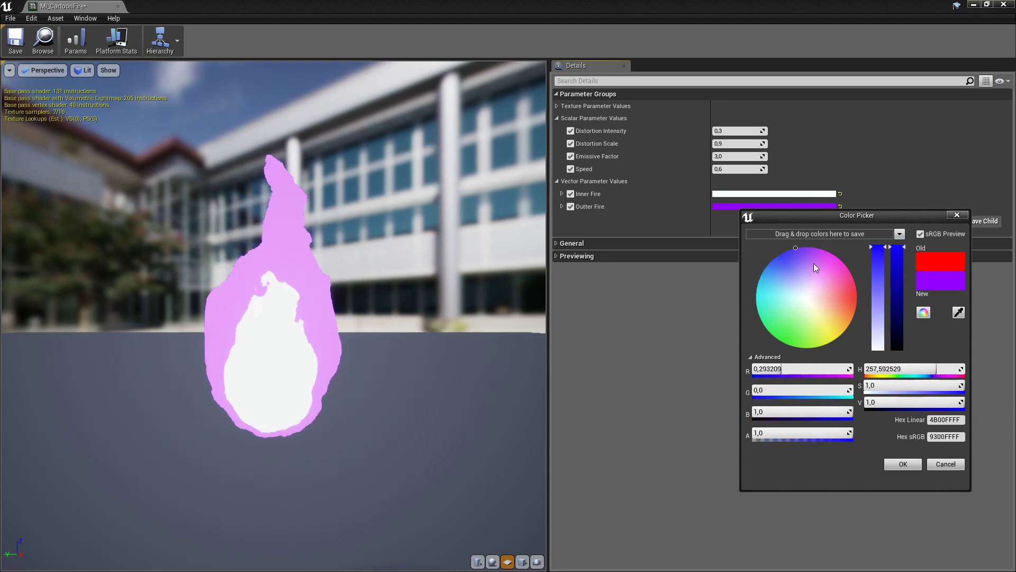
pyautogui.click(907, 460)
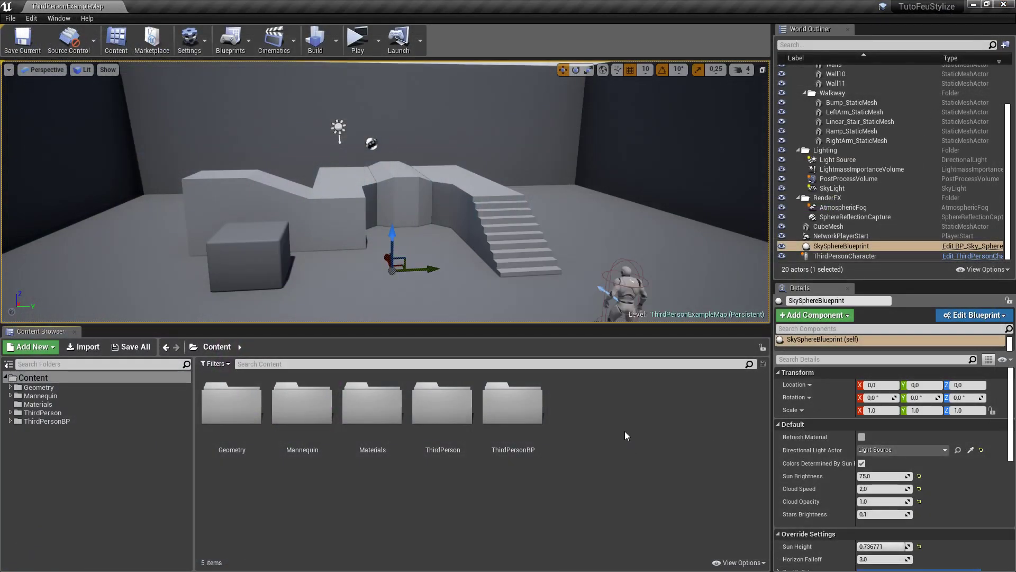
# Create a folder named FlammeStylizee in the project's Content folder and open it
pyautogui.hotkey('ctrl', 'n')
pyautogui.write('Fl')
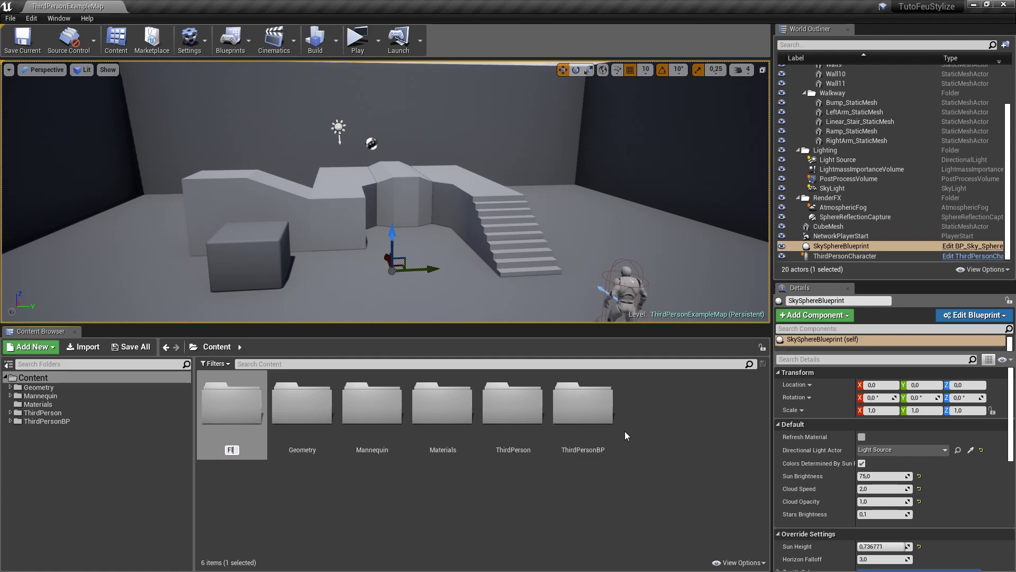
pyautogui.write('ammeStylizee')
pyautogui.press('Return')
pyautogui.press('Return')
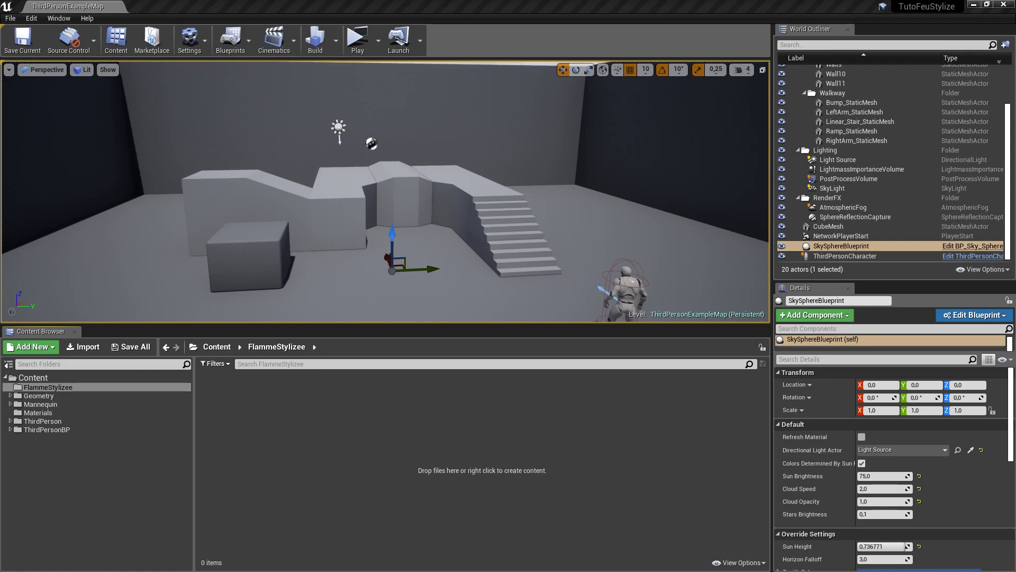
# Import the Alpha, ColorMask, Noise01 and Noise02 textures into the FlammeStylizee folder
pyautogui.moveTo(1, 404); pyautogui.dragTo(392, 416)
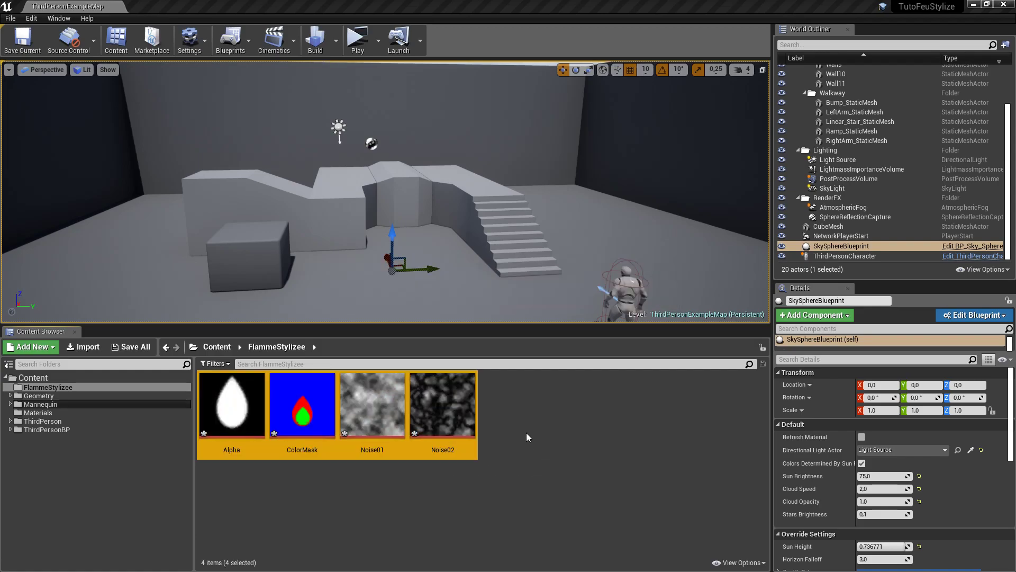
pyautogui.click(554, 452)
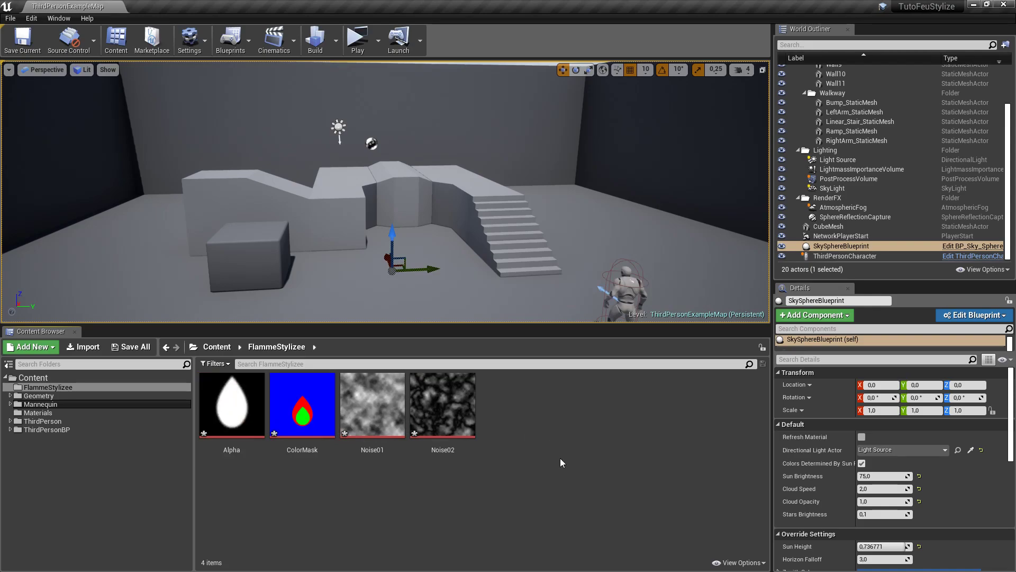
pyautogui.hotkey('ctrl', 's')
# Review the two noise textures and the ColorMask texture's properties
pyautogui.click(455, 423)
pyautogui.keyDown('ctrl'); pyautogui.click(385, 412); pyautogui.keyUp('ctrl')
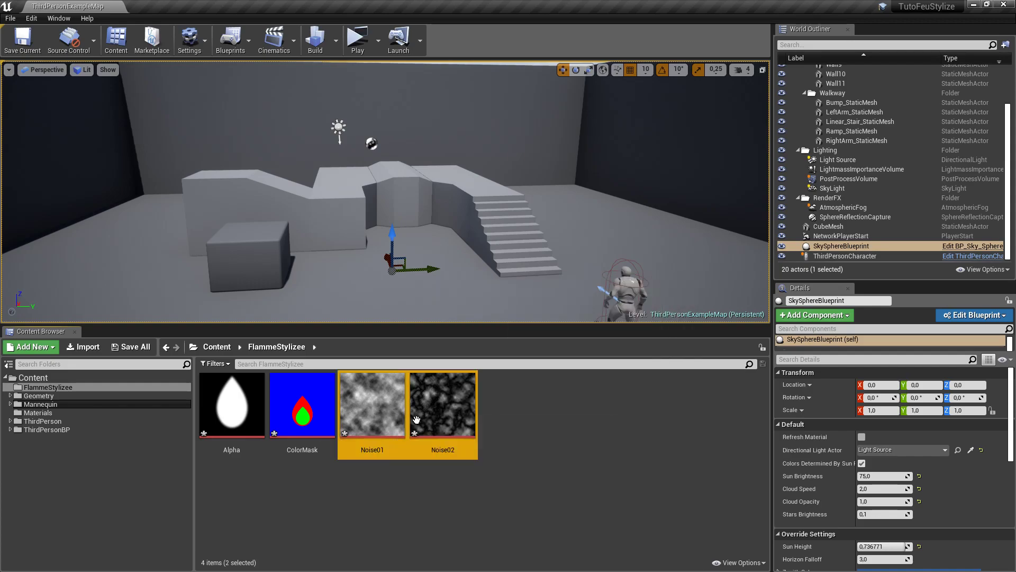
pyautogui.click(609, 456)
pyautogui.click(302, 407)
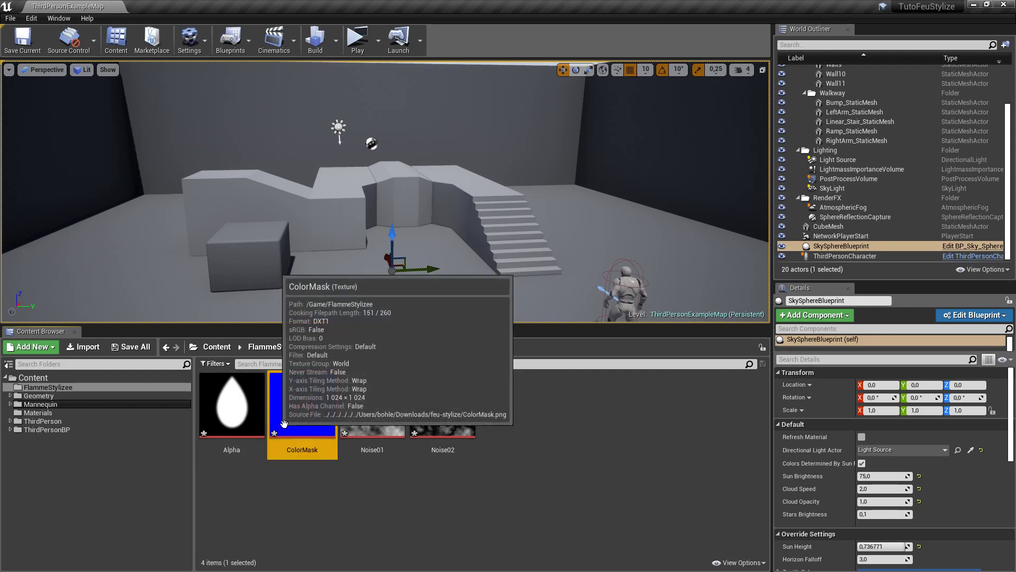
pyautogui.click(562, 446)
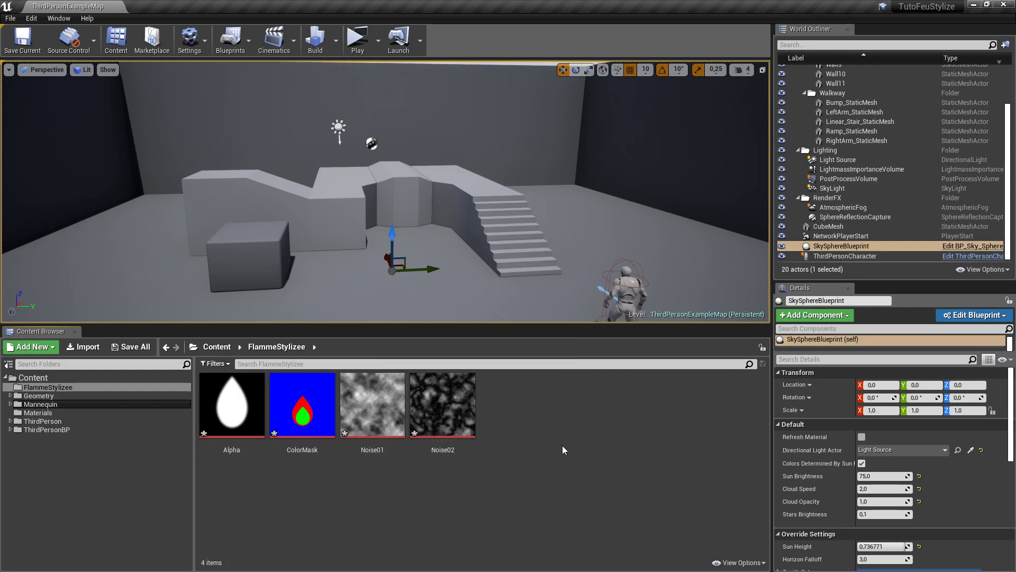
# Save all the imported textures and review the ColorMask and Alpha textures
pyautogui.hotkey('ctrl', 'shift', 's')
pyautogui.click(302, 407)
pyautogui.moveTo(277, 439)
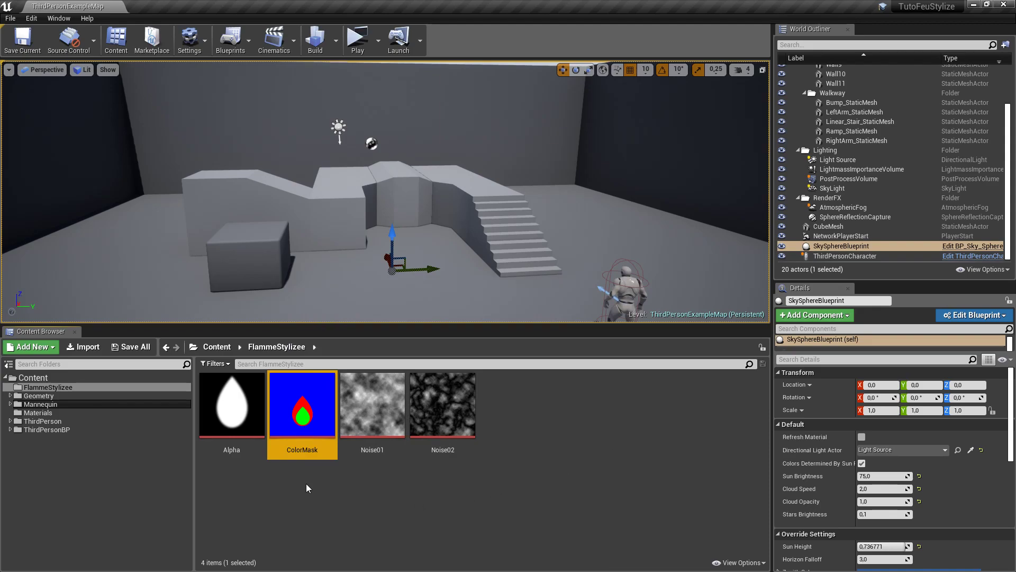
pyautogui.click(364, 507)
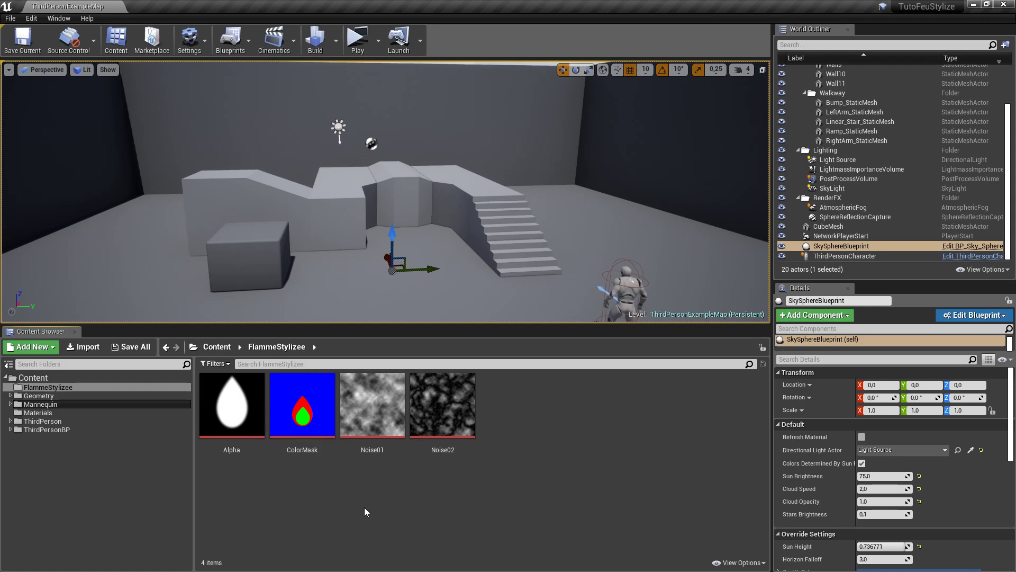
pyautogui.click(248, 428)
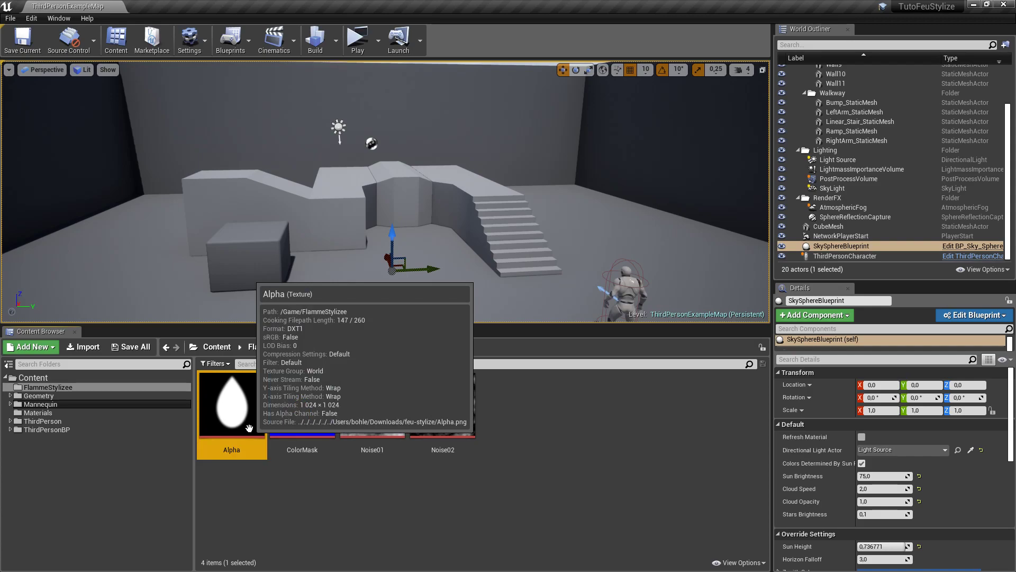
# Create a material named M_FlammeStylizee in the FlammeStylizee folder and open it for editing
pyautogui.click(397, 505)
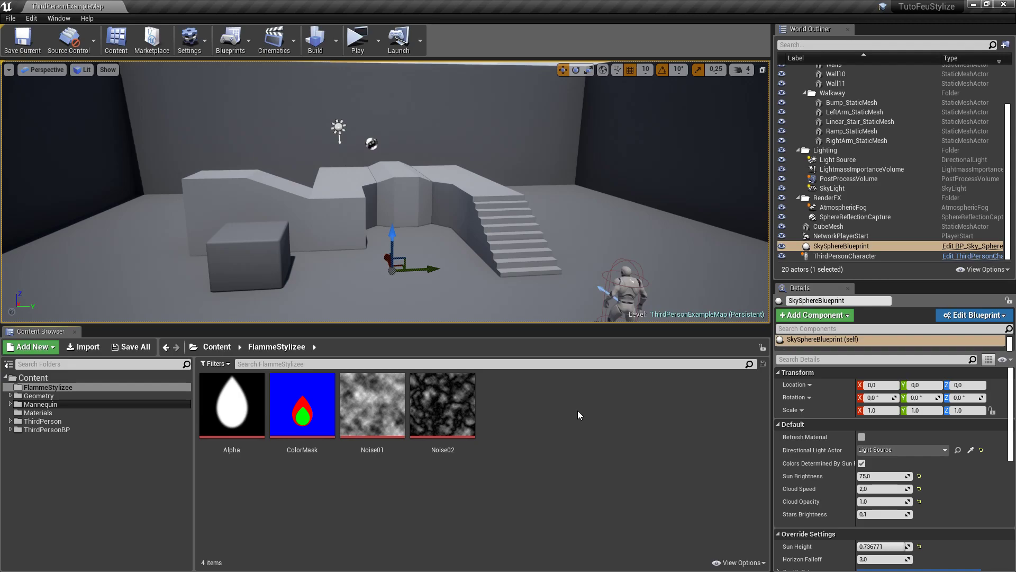
pyautogui.rightClick(528, 408)
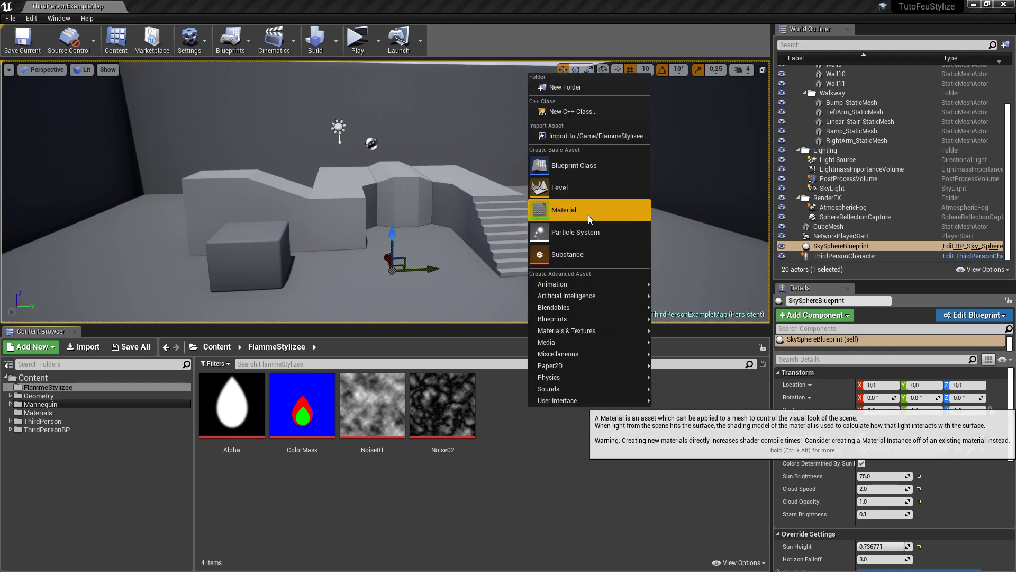
pyautogui.click(589, 217)
pyautogui.write('M_')
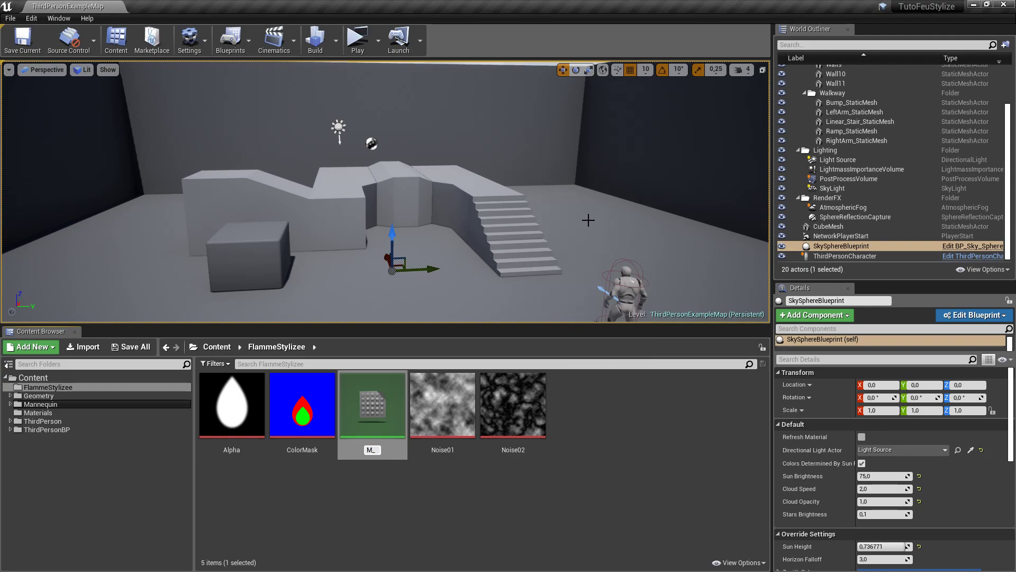
pyautogui.write('FlammeStylizee')
pyautogui.press('Return')
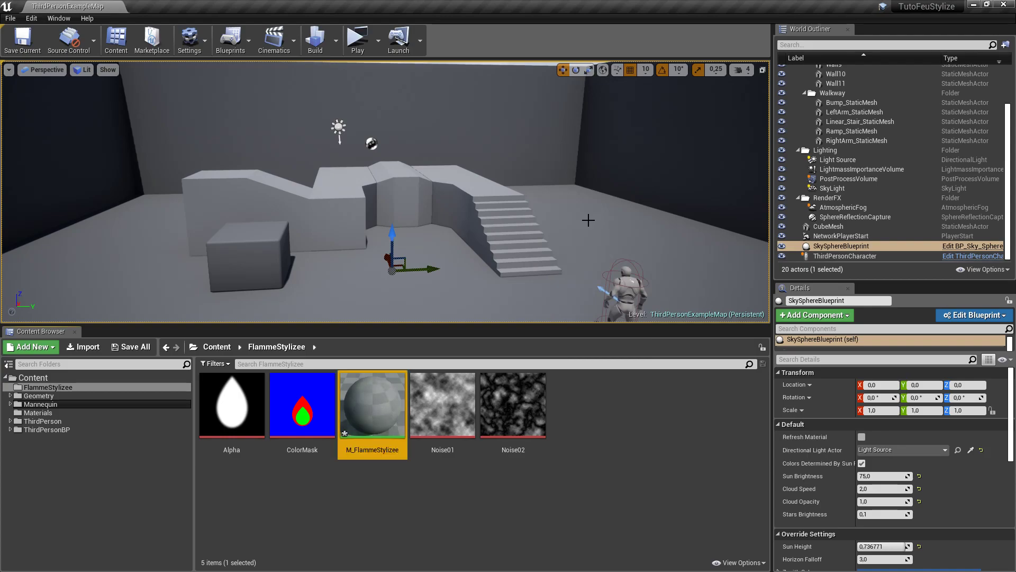
pyautogui.press('Return')
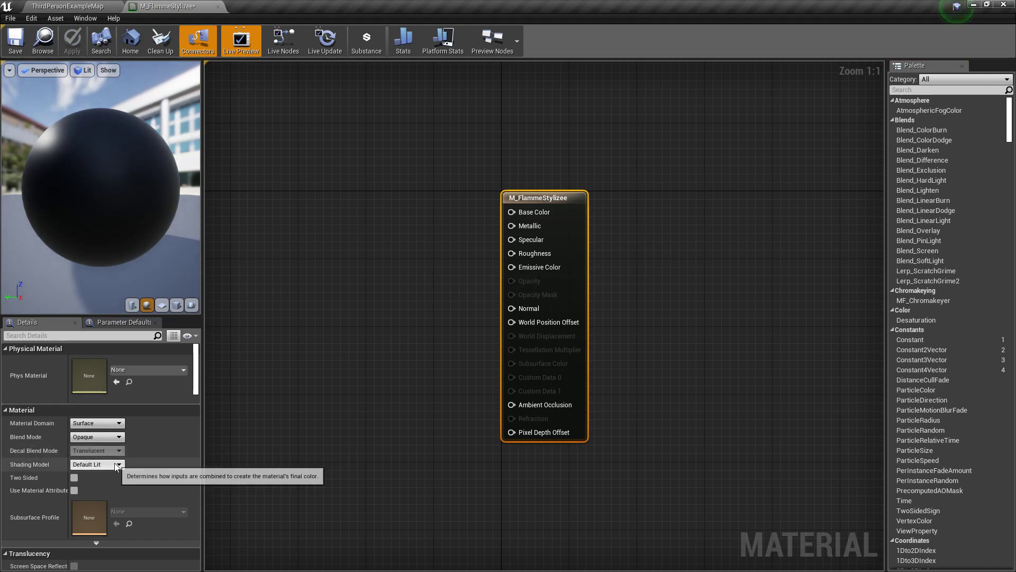
# Make the material two-sided and set its blend mode to Masked
pyautogui.click(74, 478)
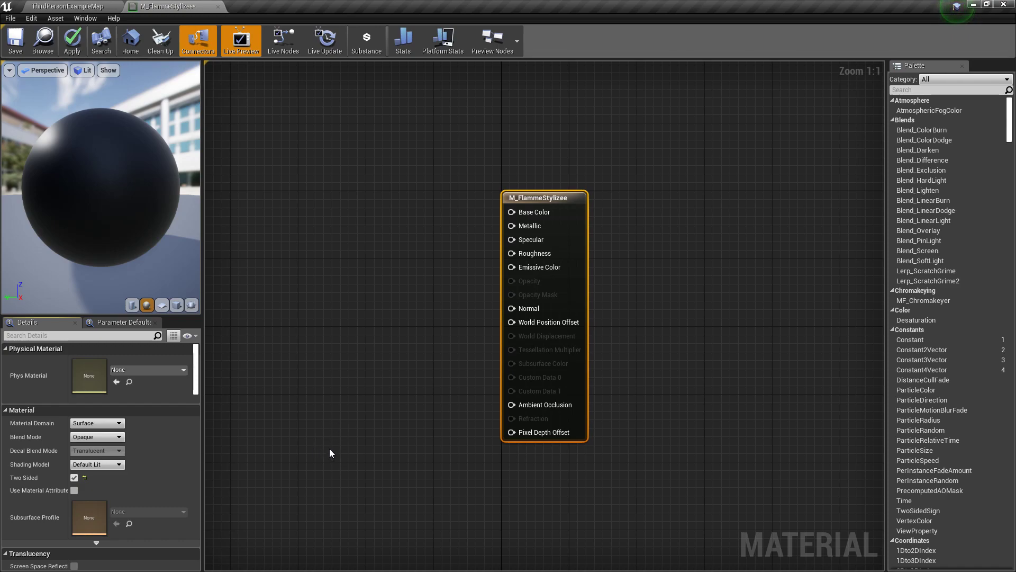
pyautogui.click(111, 438)
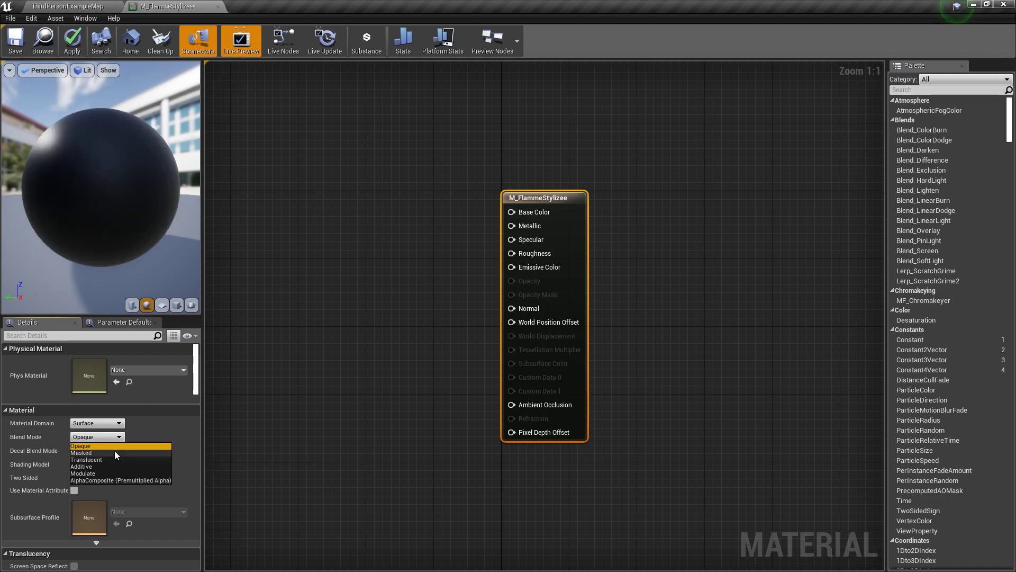
pyautogui.click(115, 451)
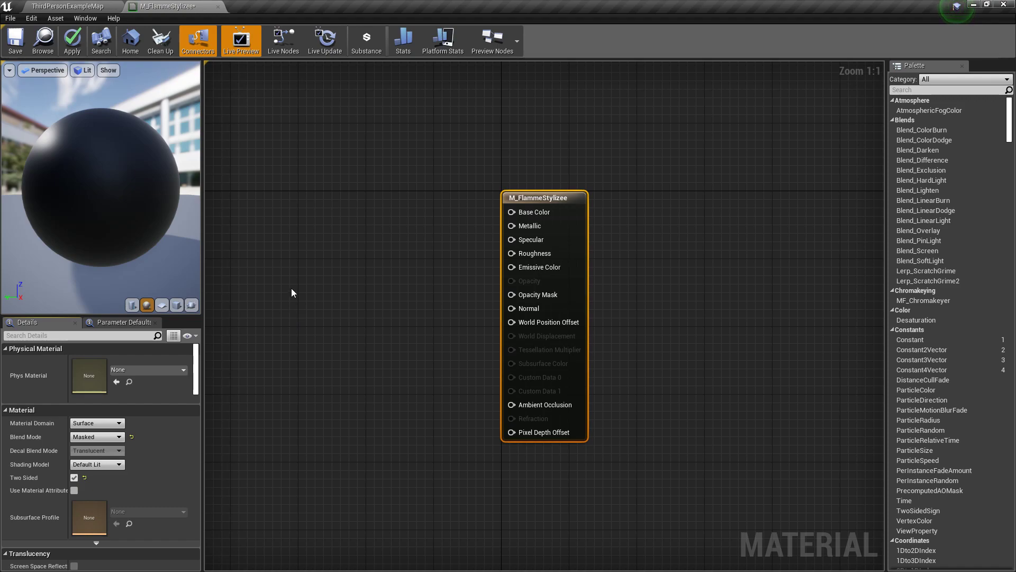
# Add a TextureCoordinate node in an empty area of the graph and feed it into input A of a new Multiply node
pyautogui.moveTo(273, 288); pyautogui.dragTo(814, 305, button='right')
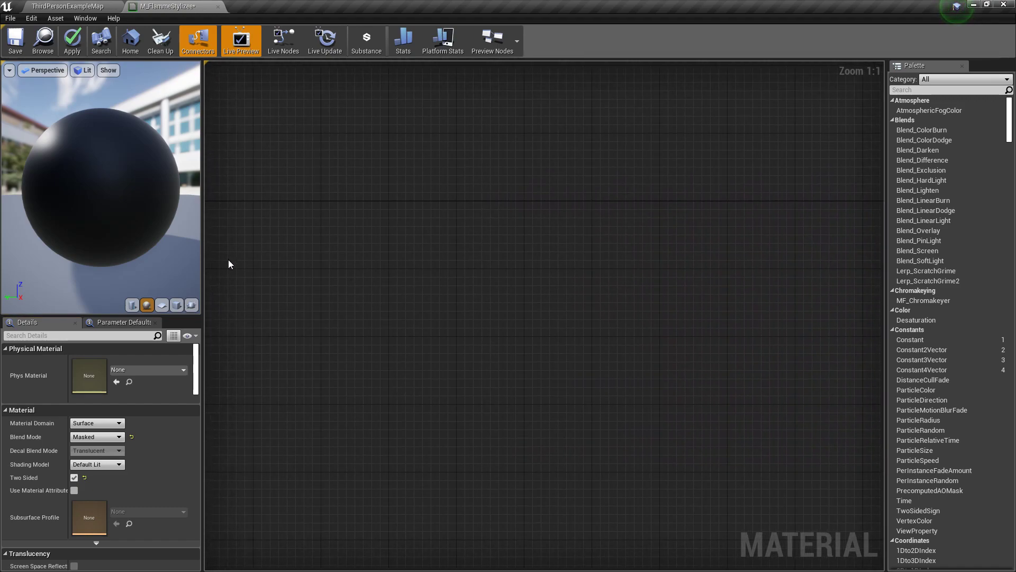
pyautogui.moveTo(321, 277); pyautogui.dragTo(429, 252, button='right')
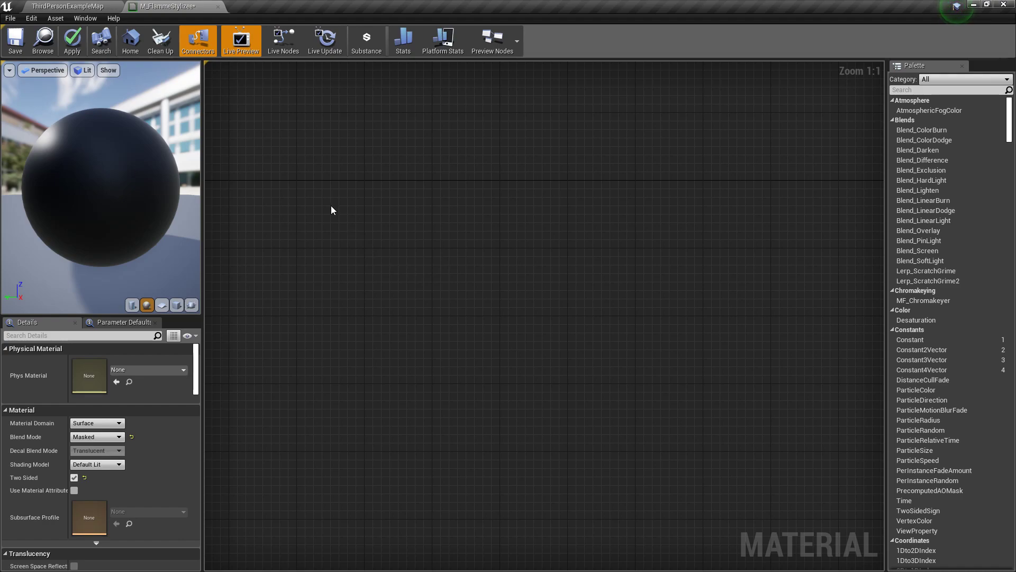
pyautogui.rightClick(301, 208)
pyautogui.write('tex')
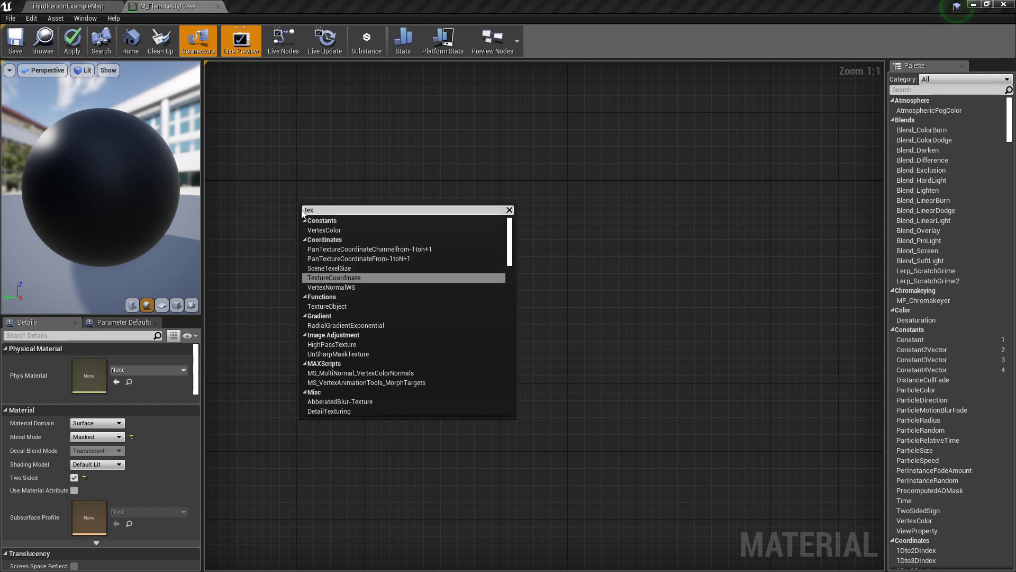
pyautogui.write('coord')
pyautogui.press('Return')
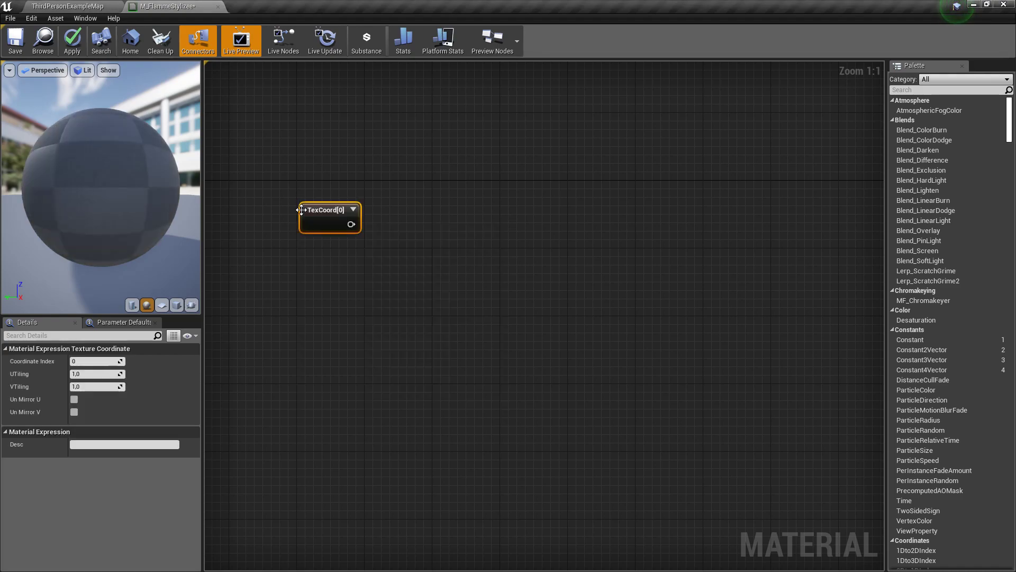
pyautogui.moveTo(312, 215); pyautogui.dragTo(410, 198)
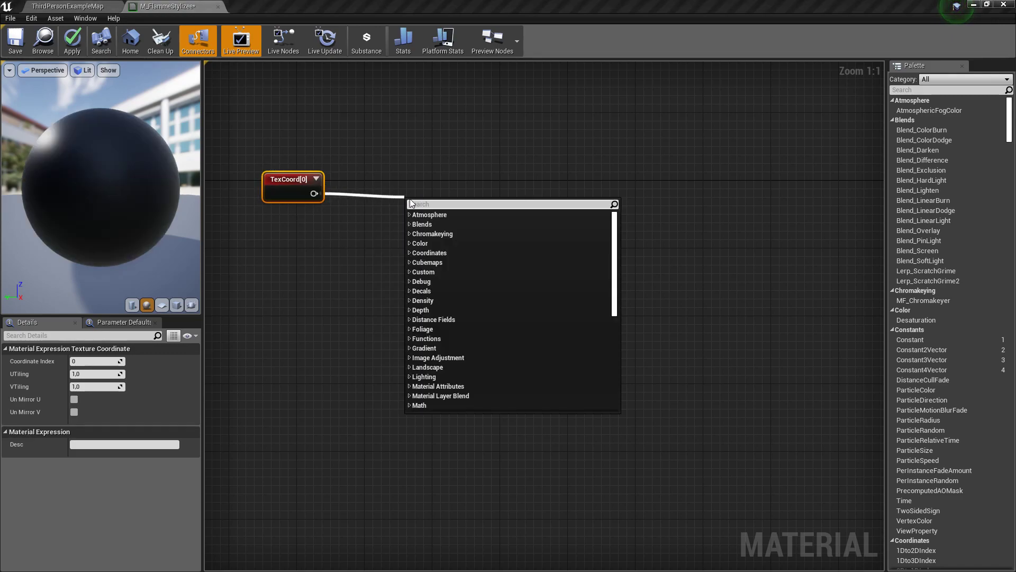
pyautogui.write('multipl')
pyautogui.press('Return')
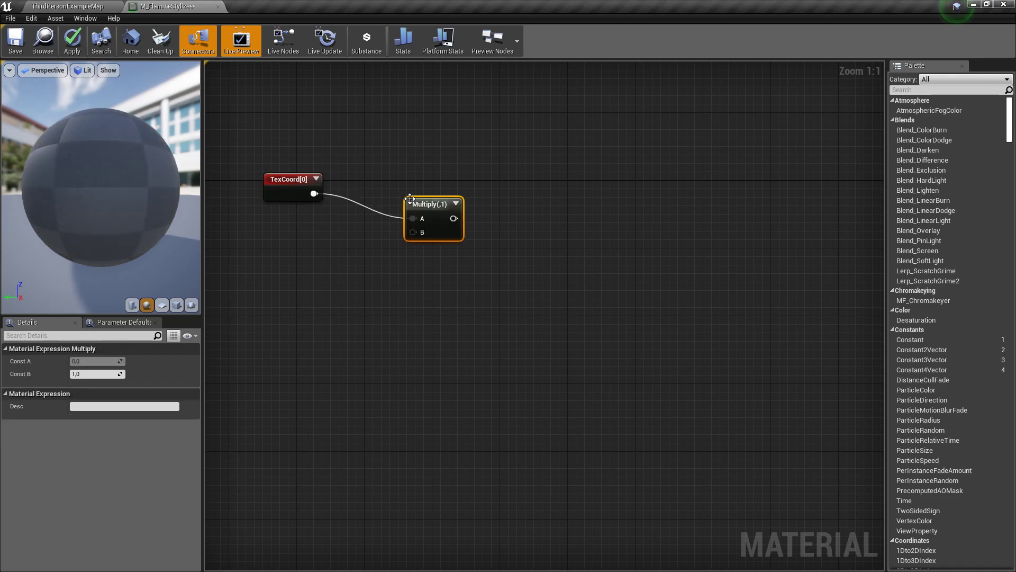
# Add a scalar parameter named Distortion Scale with default value 0.9 to the Multiply's B input and place it below TexCoord
pyautogui.moveTo(422, 221); pyautogui.dragTo(345, 221)
pyautogui.write('s')
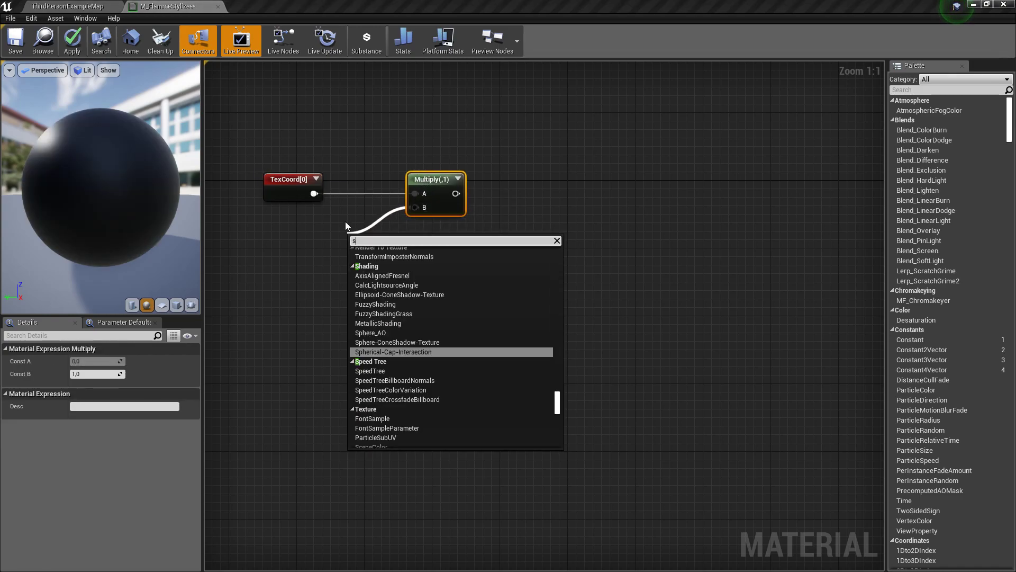
pyautogui.write('calarpa')
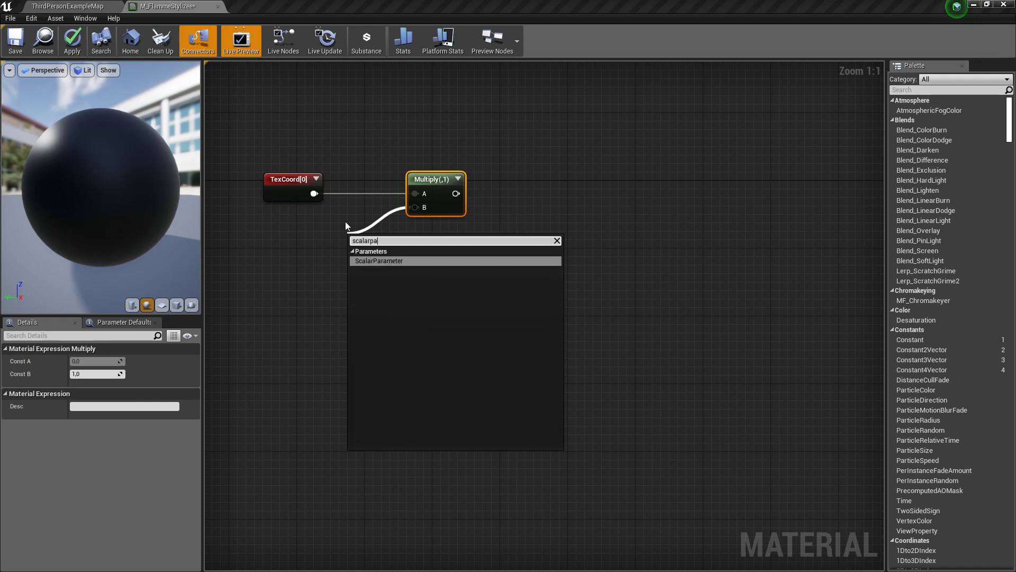
pyautogui.press('Return')
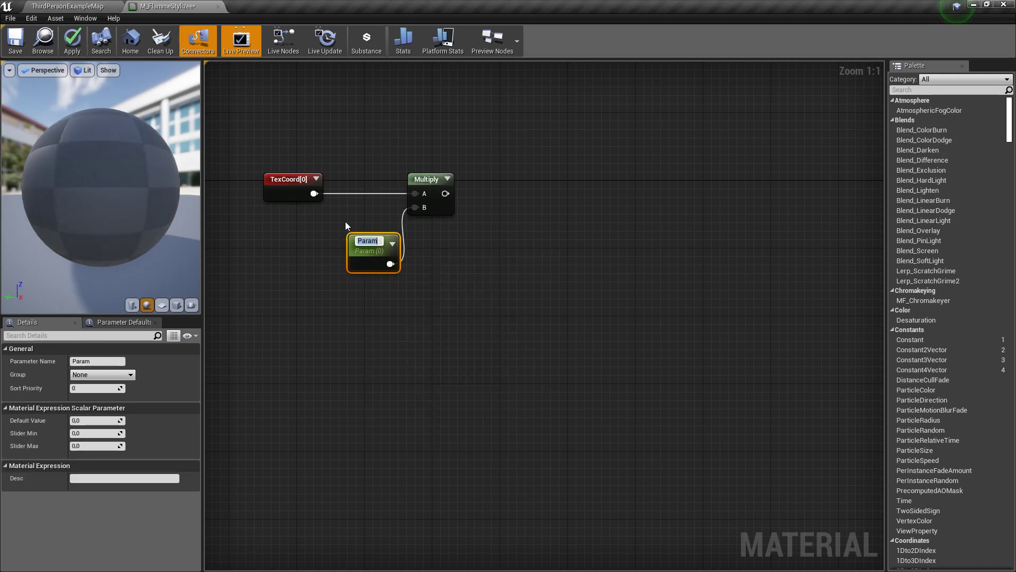
pyautogui.write('Distortion Scale')
pyautogui.press('Return')
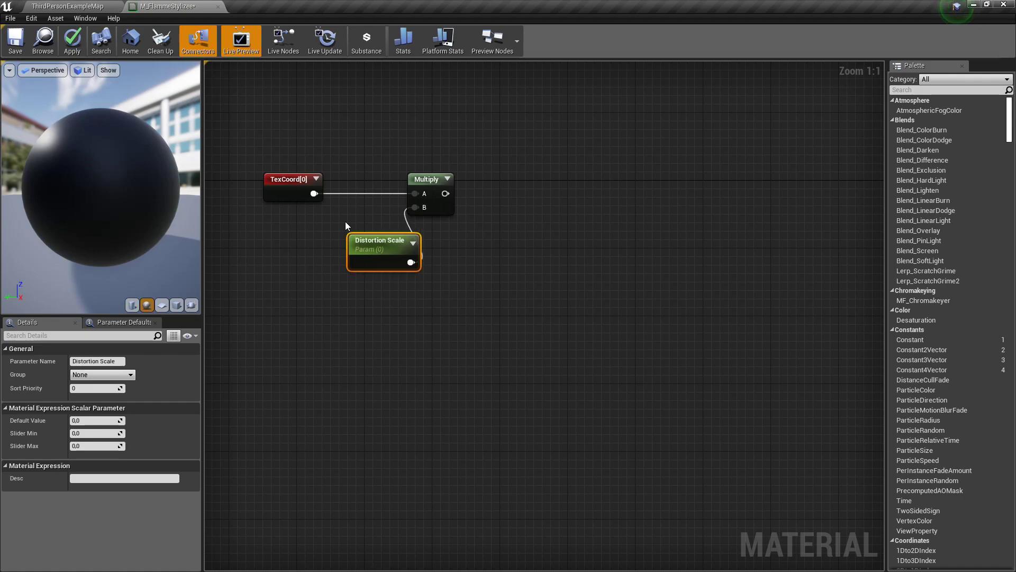
pyautogui.moveTo(373, 253); pyautogui.dragTo(290, 243)
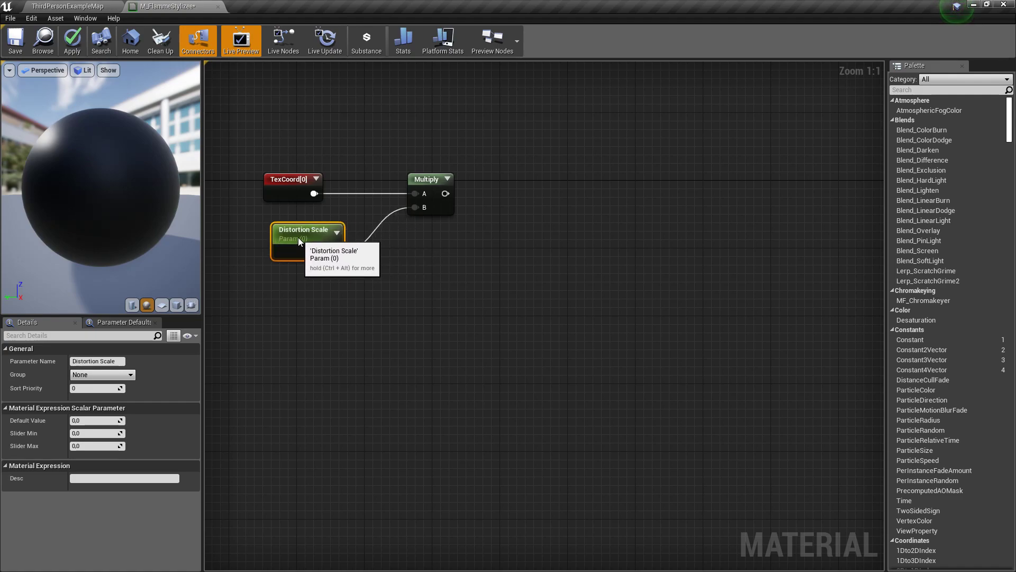
pyautogui.click(108, 419)
pyautogui.write('0.9')
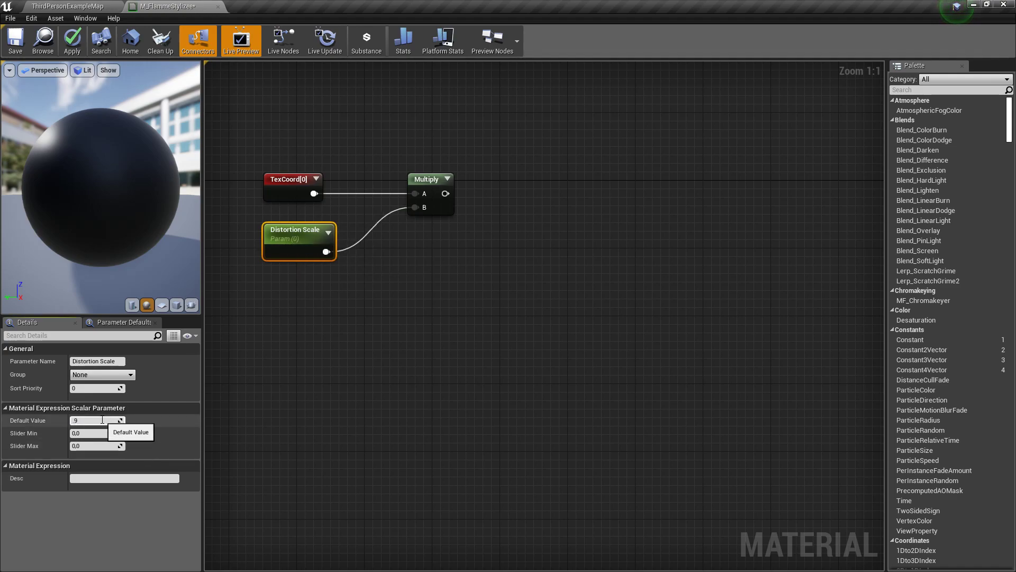
pyautogui.press('Return')
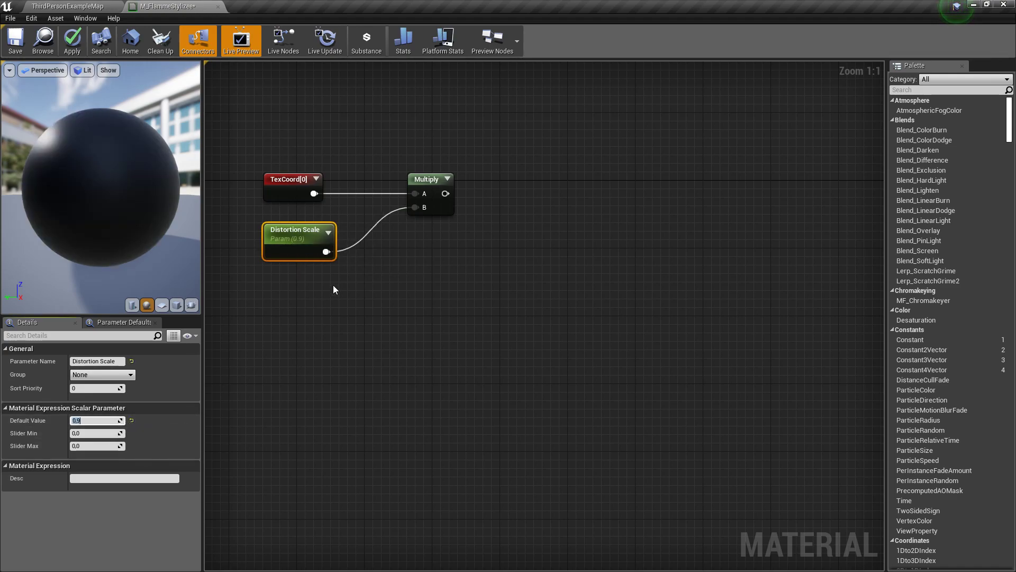
# Feed Distortion Scale into a second Multiply node, attach a third Multiply to its B input, and arrange both below the first
pyautogui.moveTo(326, 252); pyautogui.dragTo(389, 322)
pyautogui.write('multiply')
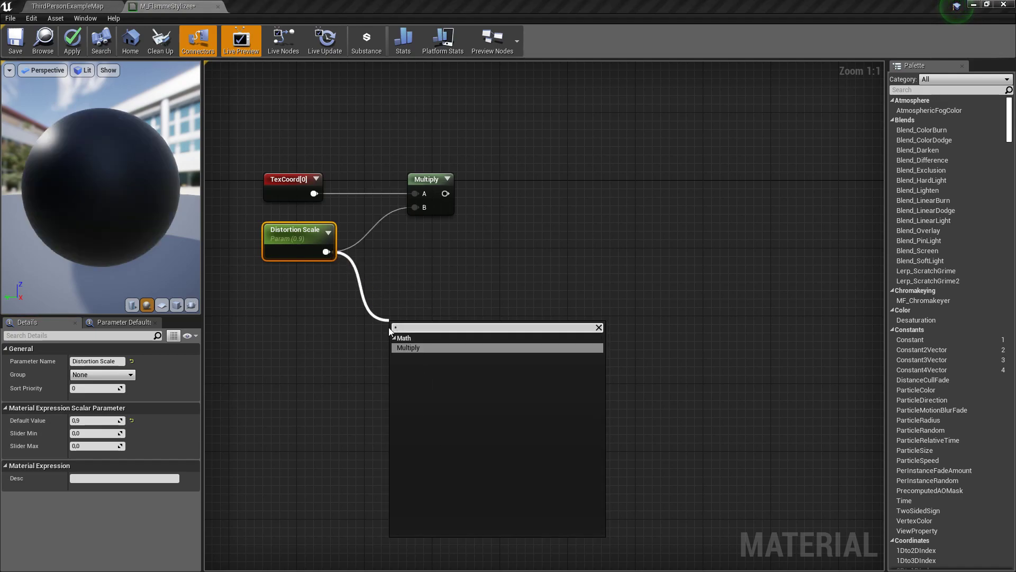
pyautogui.press('Return')
pyautogui.moveTo(423, 337); pyautogui.dragTo(352, 335)
pyautogui.write('multipl')
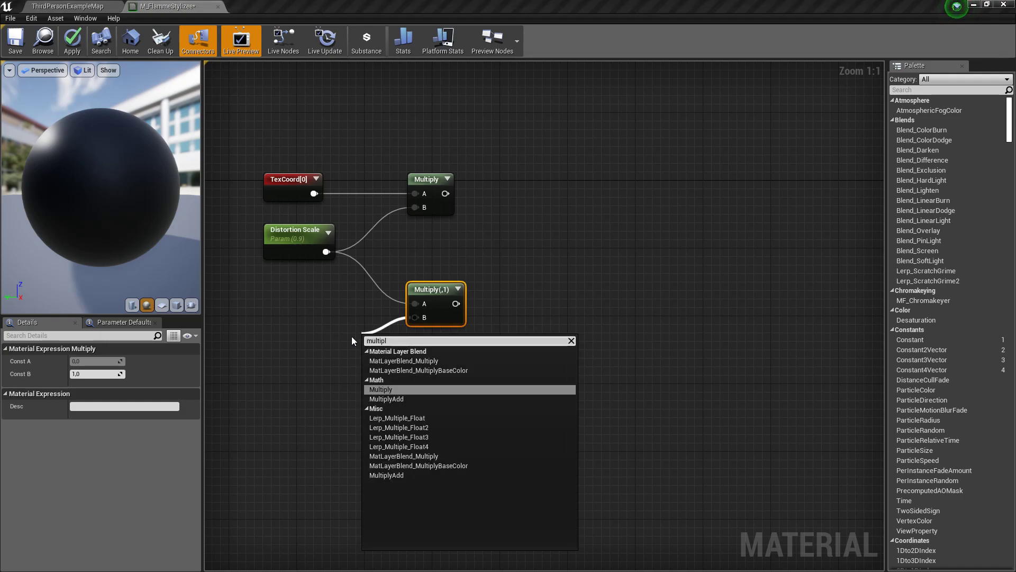
pyautogui.press('Return')
pyautogui.moveTo(388, 353); pyautogui.dragTo(356, 328)
pyautogui.moveTo(432, 293); pyautogui.dragTo(449, 267)
pyautogui.moveTo(368, 314); pyautogui.dragTo(385, 297)
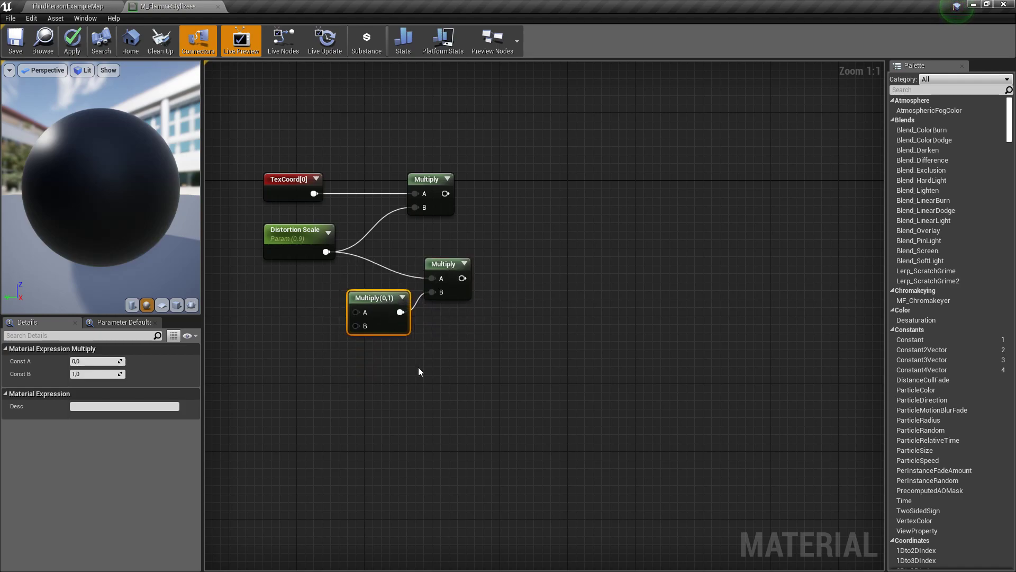
# Add a Time node below Distortion Scale and connect it to input A of the third Multiply
pyautogui.click(299, 350)
pyautogui.rightClick(277, 312)
pyautogui.write('time')
pyautogui.press('Return')
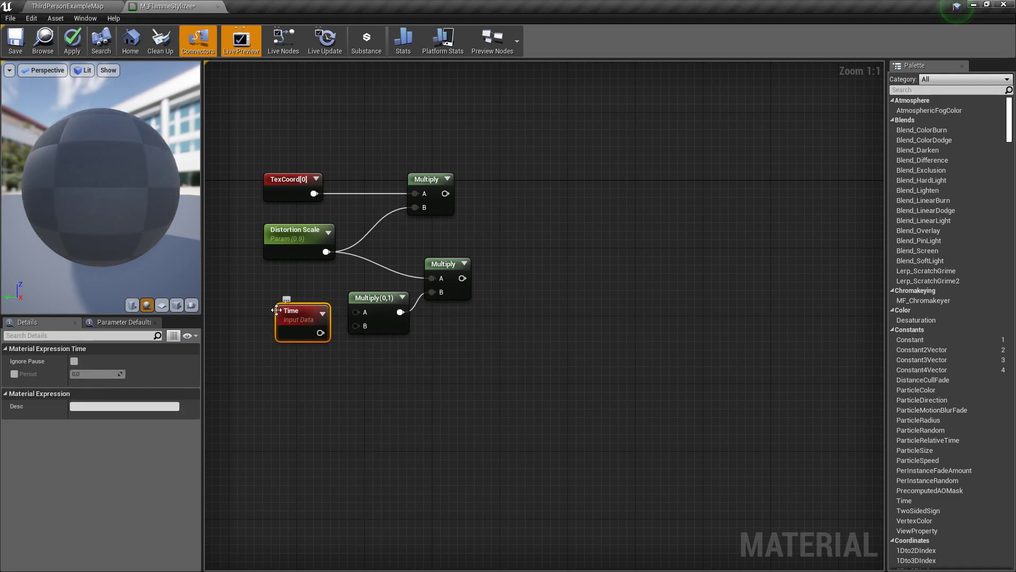
pyautogui.moveTo(277, 310); pyautogui.dragTo(264, 289)
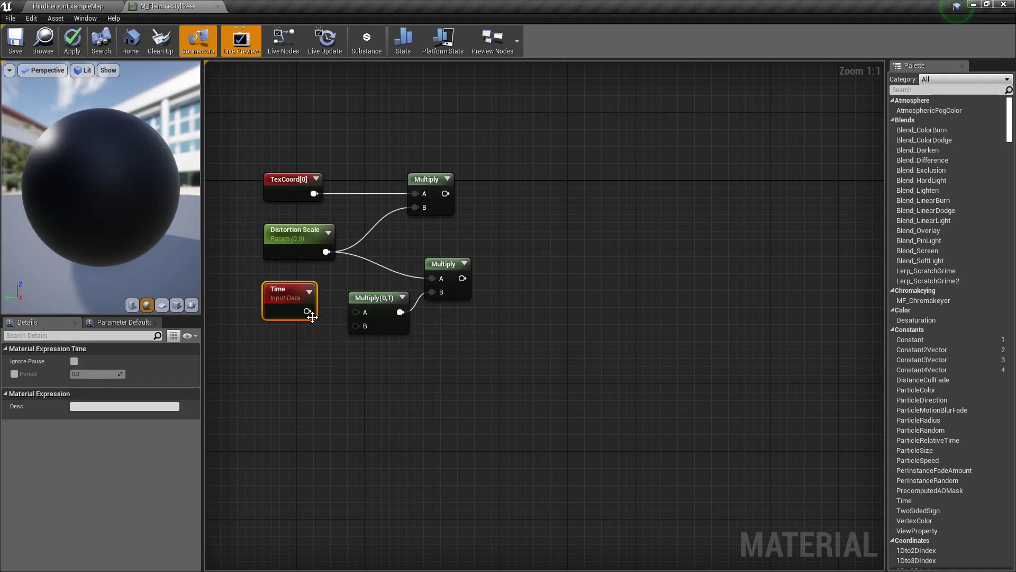
pyautogui.moveTo(309, 311); pyautogui.dragTo(356, 313)
# Add a scalar parameter named Speed with default value 0.6 below Time and connect it to the adjacent Multiply's B input
pyautogui.moveTo(296, 388); pyautogui.dragTo(337, 385, button='right')
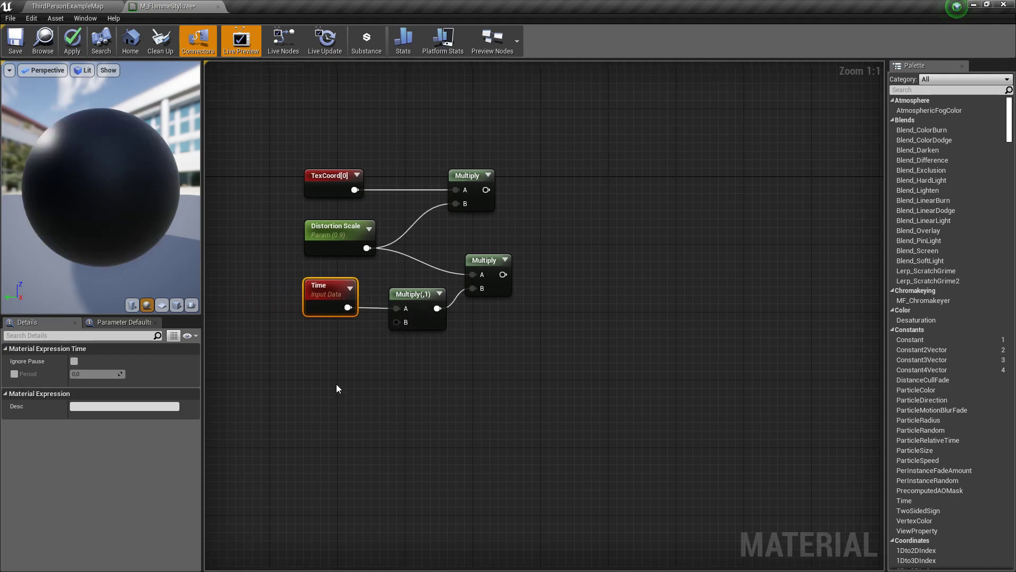
pyautogui.rightClick(323, 334)
pyautogui.write('scalara')
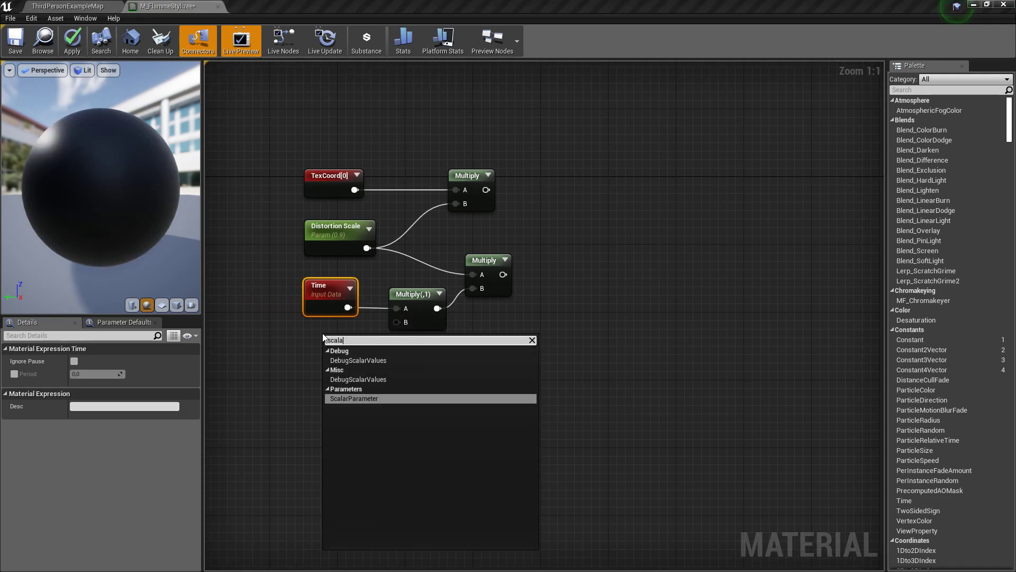
pyautogui.press('BackSpace')
pyautogui.write('para')
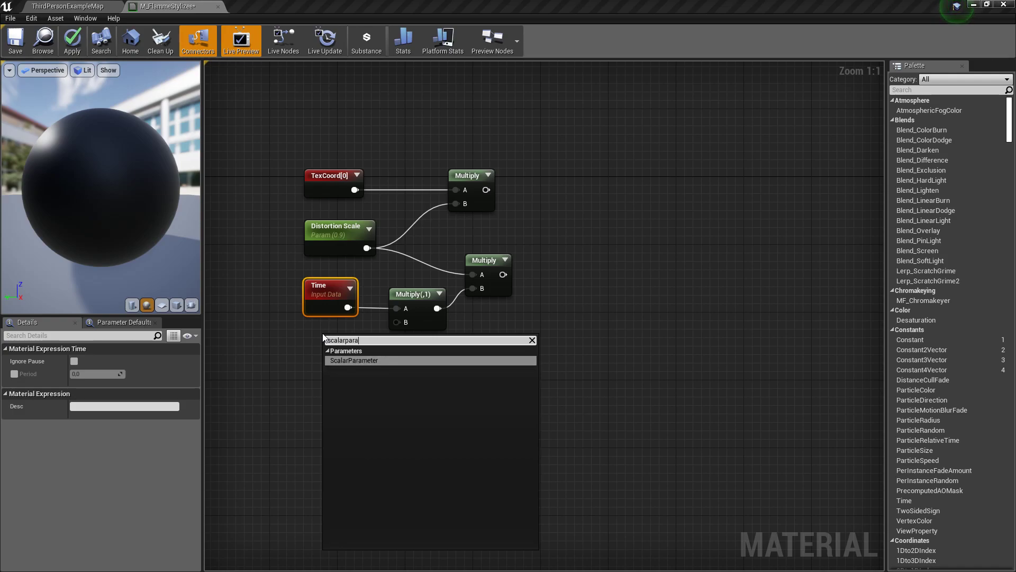
pyautogui.press('Return')
pyautogui.write('Speed')
pyautogui.press('Return')
pyautogui.moveTo(322, 332); pyautogui.dragTo(282, 332, button='right')
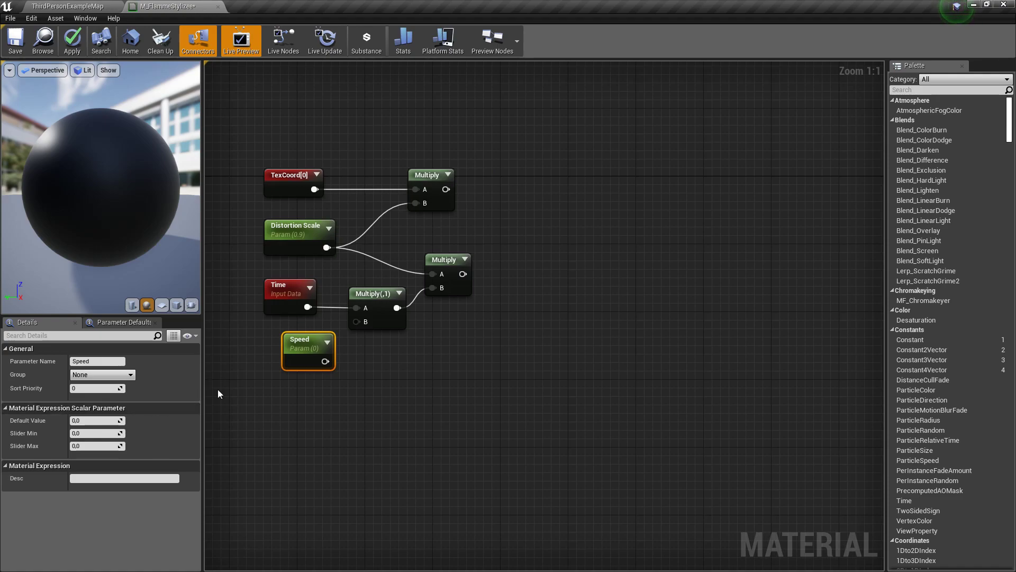
pyautogui.click(93, 421)
pyautogui.write('.6')
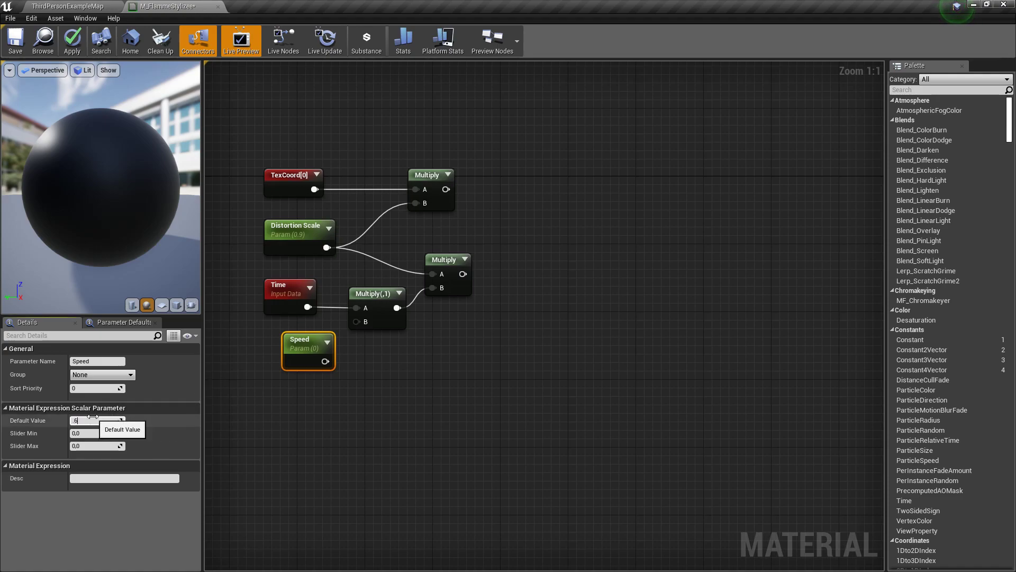
pyautogui.press('Return')
pyautogui.moveTo(329, 361); pyautogui.dragTo(287, 352)
pyautogui.click(424, 363)
# Move the Time, Speed and their two Multiply nodes further down, away from the Distortion Scale node
pyautogui.moveTo(647, 279); pyautogui.dragTo(591, 295, button='right')
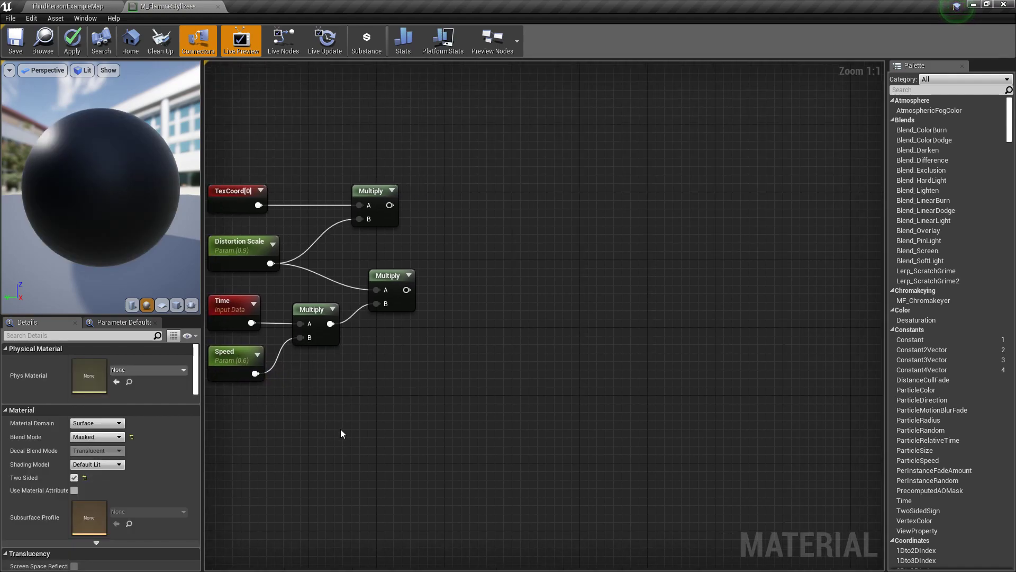
pyautogui.moveTo(336, 434); pyautogui.dragTo(448, 414, button='right')
pyautogui.moveTo(334, 404); pyautogui.dragTo(507, 298)
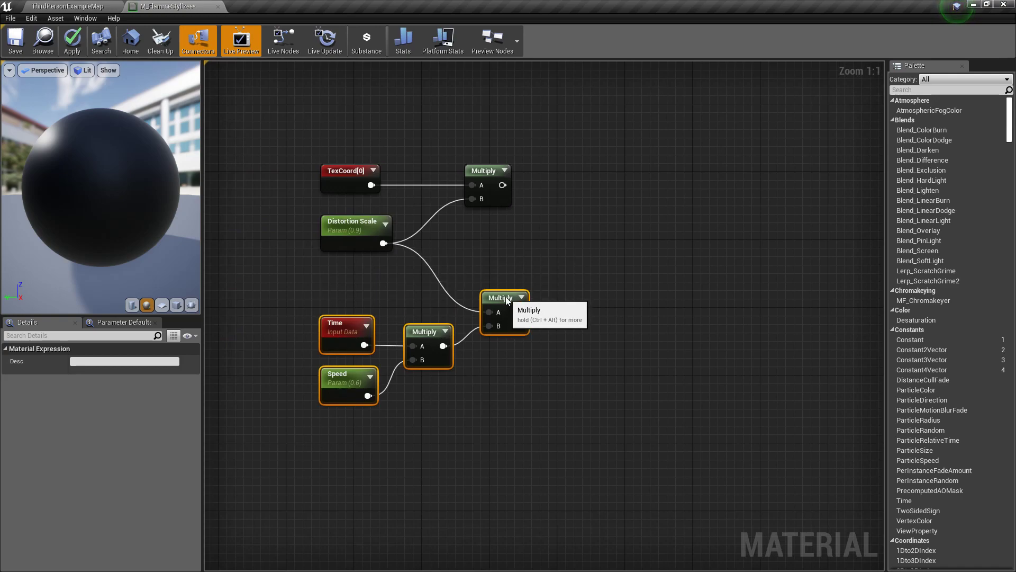
pyautogui.click(573, 266)
# Add a Panner node and align it with the TexCoord Multiply, on its output side
pyautogui.rightClick(598, 217)
pyautogui.write('panner')
pyautogui.press('Return')
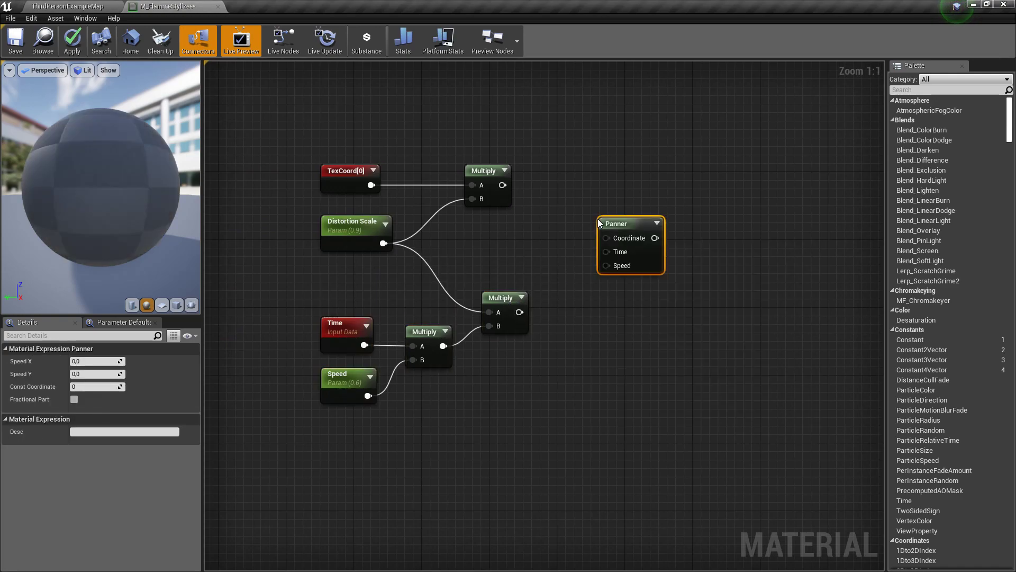
pyautogui.moveTo(629, 227); pyautogui.dragTo(639, 175)
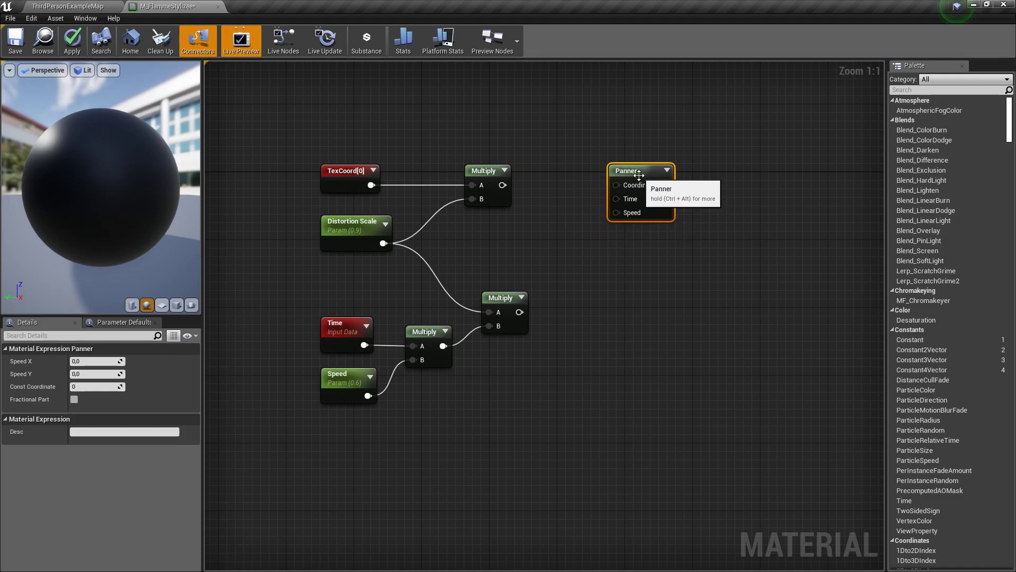
# Duplicate the Panner below the original, align the TexCoord Multiply, and connect its output to both Panners' Coordinate inputs
pyautogui.hotkey('ctrl', 'w')
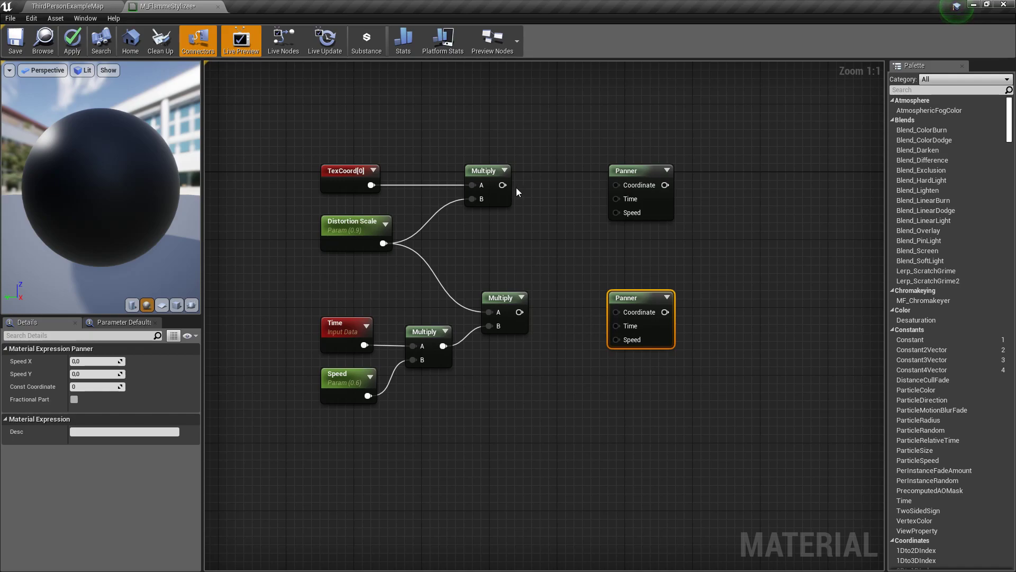
pyautogui.moveTo(504, 197); pyautogui.dragTo(526, 198)
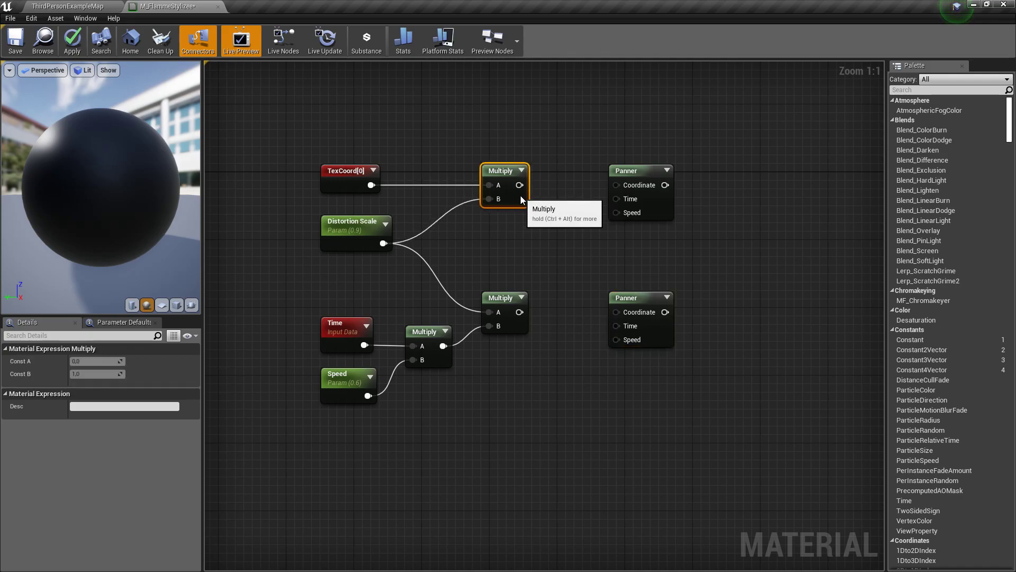
pyautogui.moveTo(519, 186); pyautogui.dragTo(618, 183)
pyautogui.moveTo(520, 185); pyautogui.dragTo(619, 313)
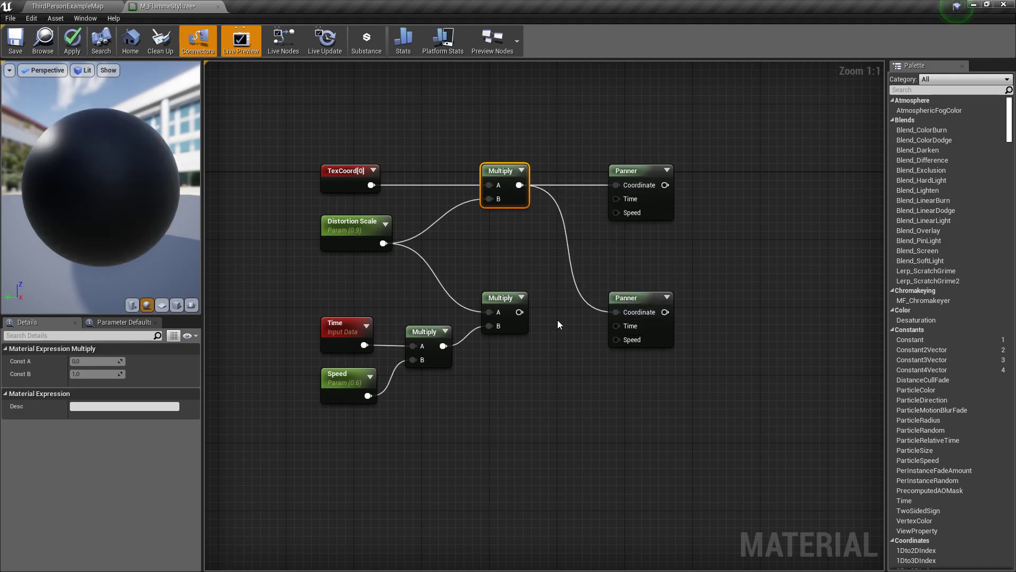
# Connect the output of the lower Multiply fed by Distortion Scale to the Time inputs of both Panners
pyautogui.moveTo(498, 329); pyautogui.dragTo(620, 328)
pyautogui.click(365, 333)
pyautogui.moveTo(518, 303); pyautogui.dragTo(615, 201)
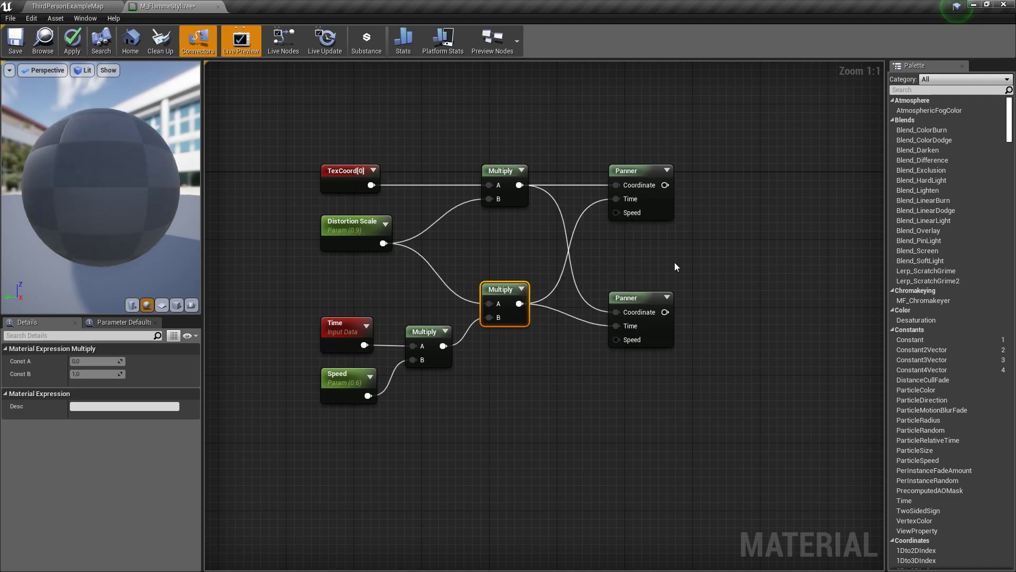
# Add two Constant2Vector nodes beside the Panners and connect one to each Panner's Speed input
pyautogui.moveTo(932, 349); pyautogui.dragTo(586, 138)
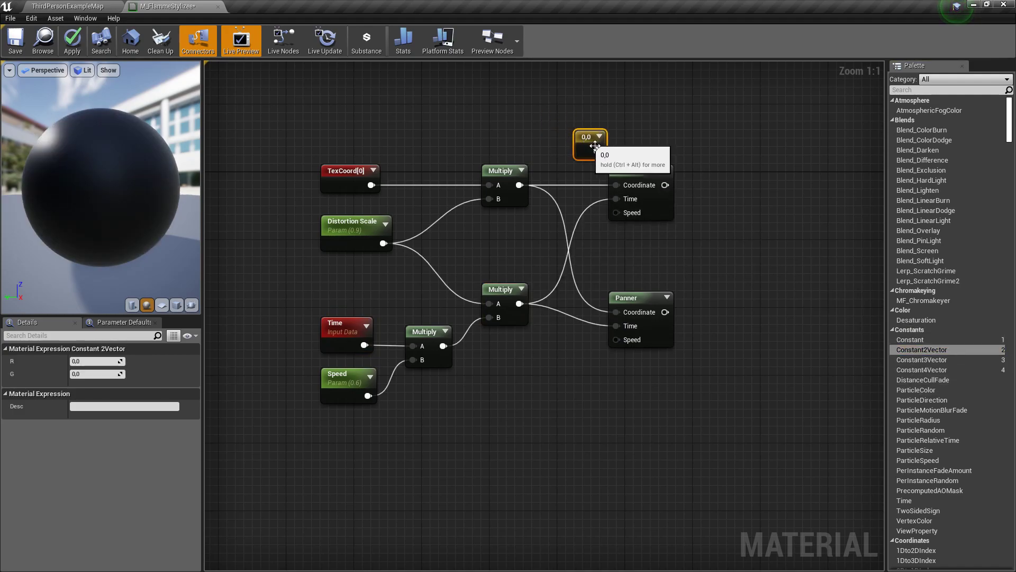
pyautogui.hotkey('ctrl', 'v')
pyautogui.moveTo(719, 232); pyautogui.dragTo(576, 350)
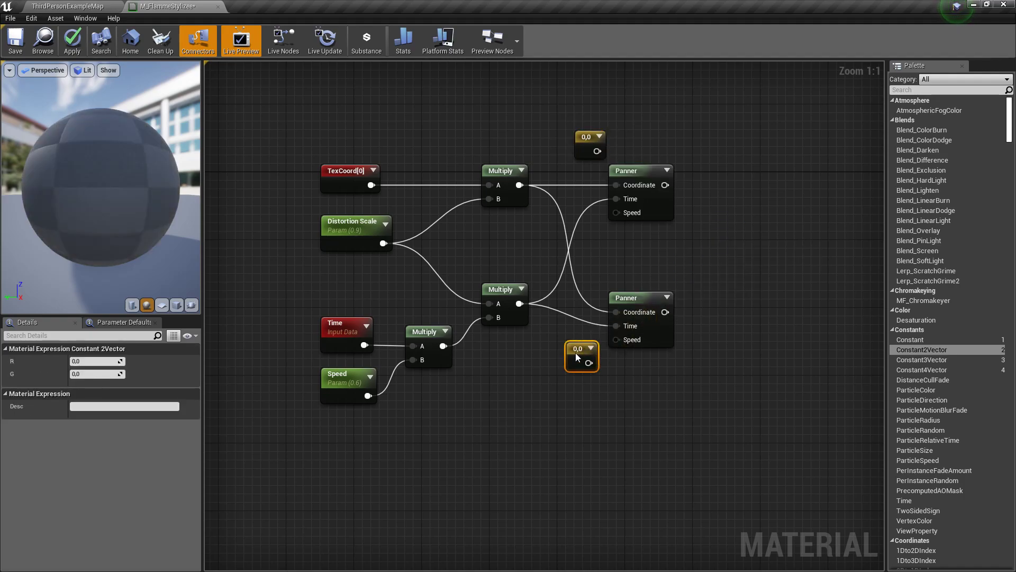
pyautogui.moveTo(635, 311); pyautogui.dragTo(652, 295)
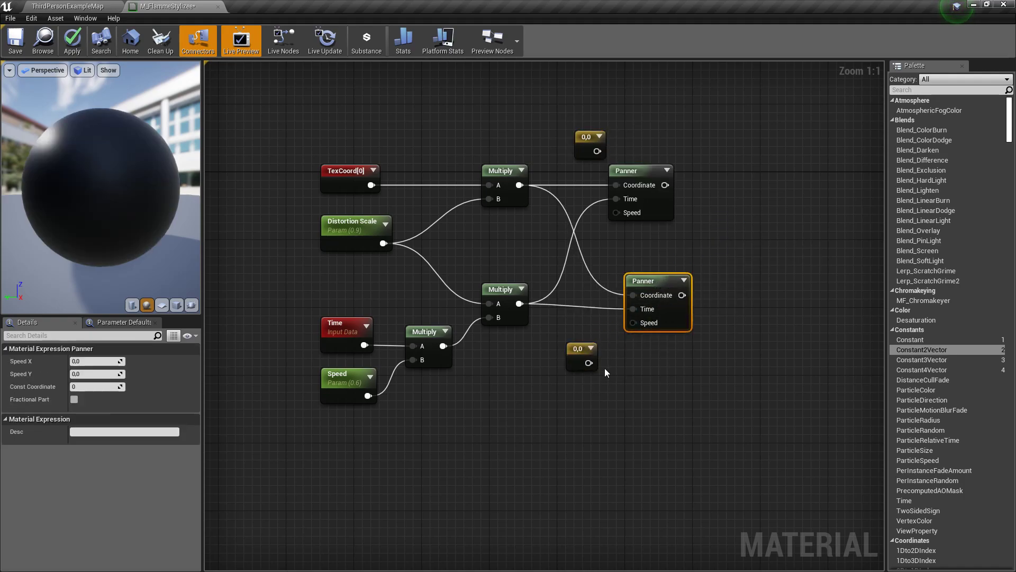
pyautogui.moveTo(576, 350); pyautogui.dragTo(585, 325)
pyautogui.moveTo(598, 151)
pyautogui.mouseDown()
pyautogui.moveTo(616, 209)
pyautogui.moveTo(582, 151)
pyautogui.moveTo(570, 149)
pyautogui.moveTo(579, 153)
pyautogui.mouseUp()
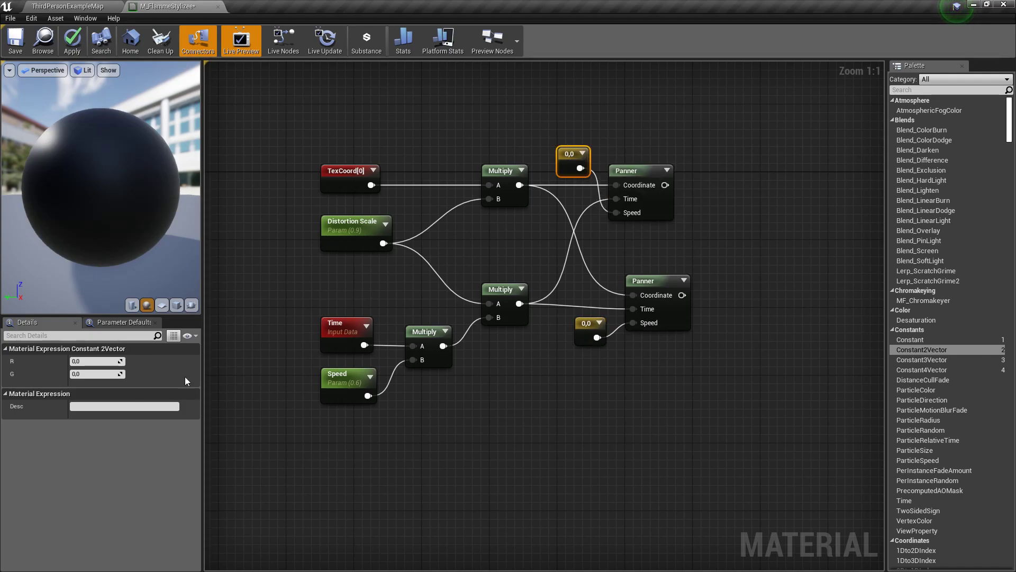
# Set the G value of the upper Panner's Constant2Vector to 0.5
pyautogui.click(91, 361)
pyautogui.click(94, 377)
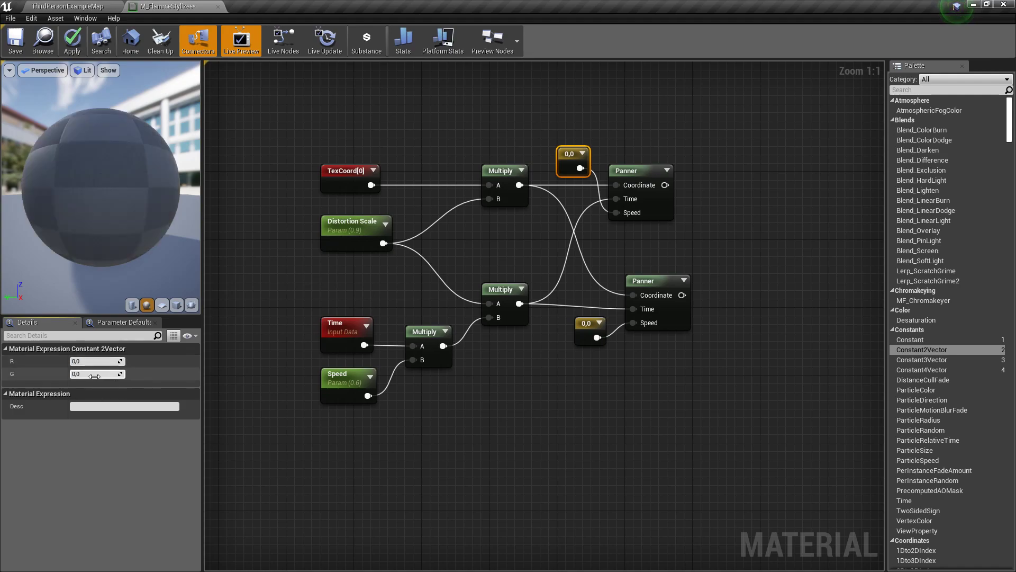
pyautogui.press('BackSpace')
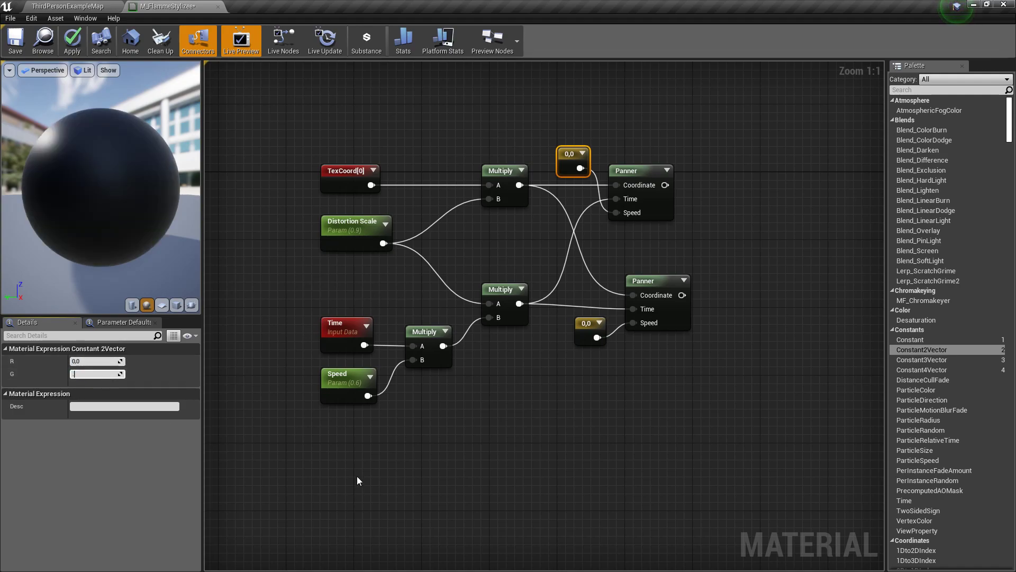
pyautogui.write('0.5')
pyautogui.press('Return')
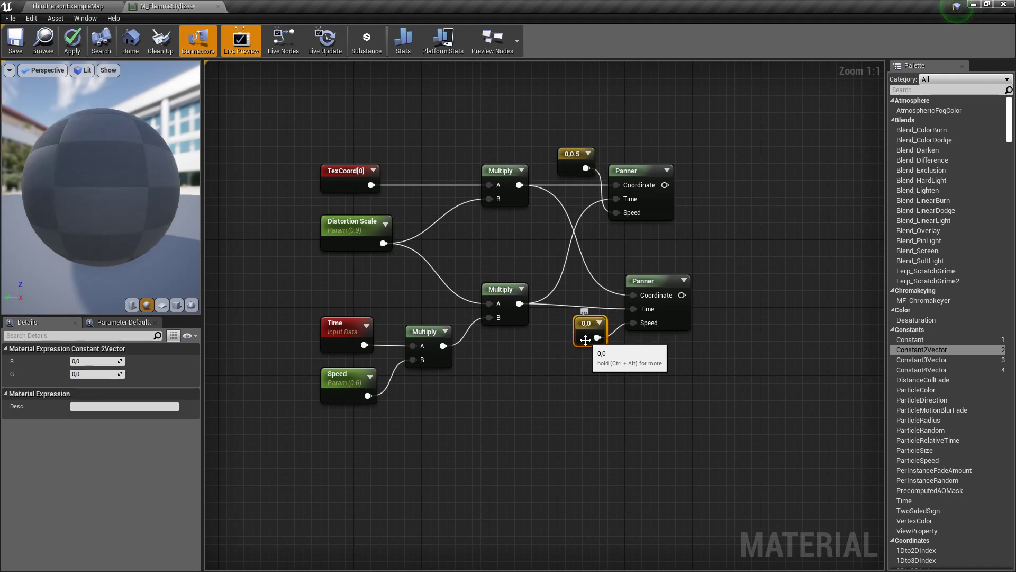
# Set the lower Panner's Constant2Vector to R -0.2 and G 1
pyautogui.click(584, 334)
pyautogui.click(96, 362)
pyautogui.write('-0,2')
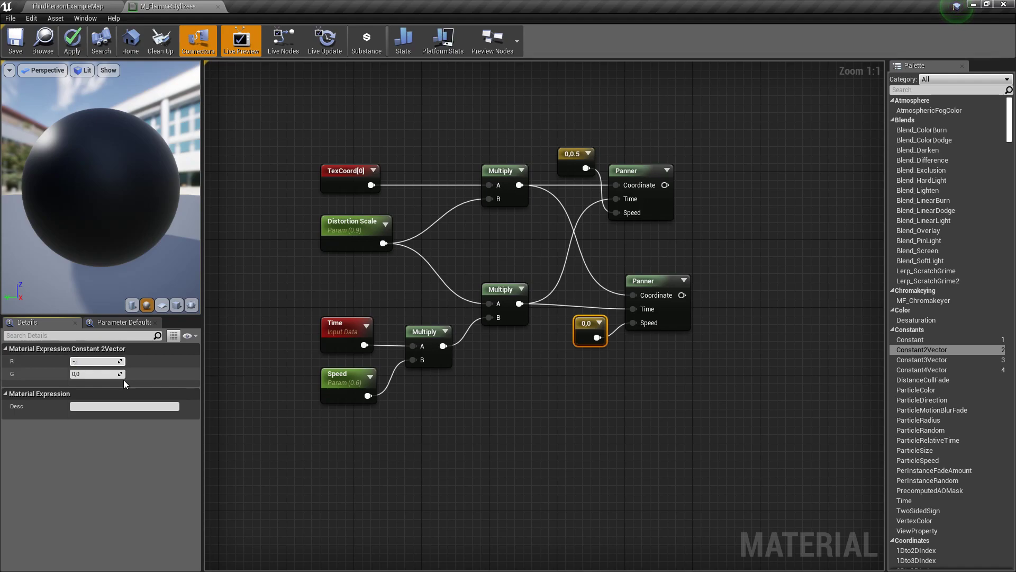
pyautogui.press('Tab')
pyautogui.write('1')
pyautogui.press('Return')
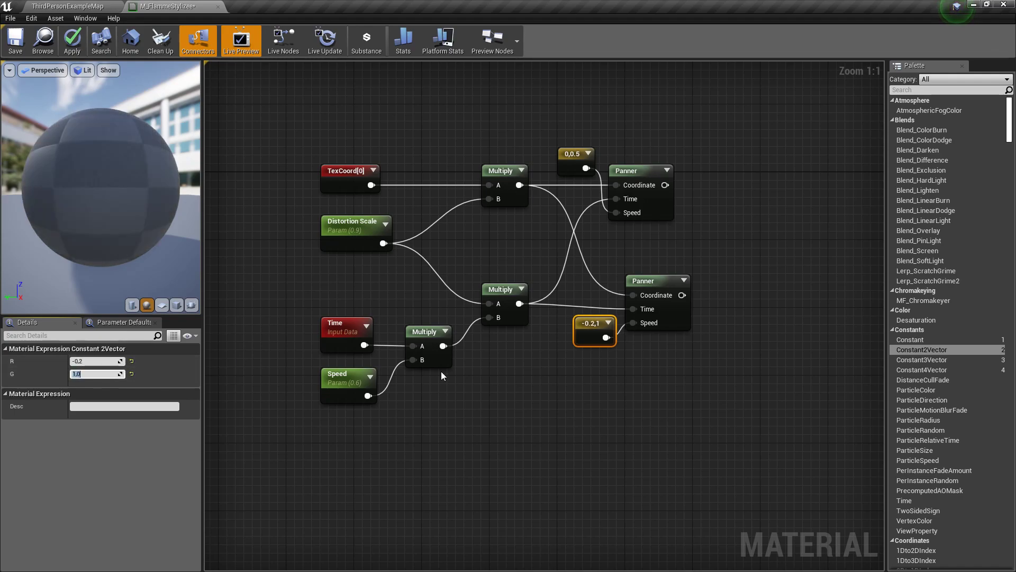
# Create a 2D texture parameter named Noise Texture 1 with its UVs fed by the upper Panner's output
pyautogui.moveTo(701, 349); pyautogui.dragTo(531, 364, button='right')
pyautogui.moveTo(415, 389); pyautogui.dragTo(549, 278)
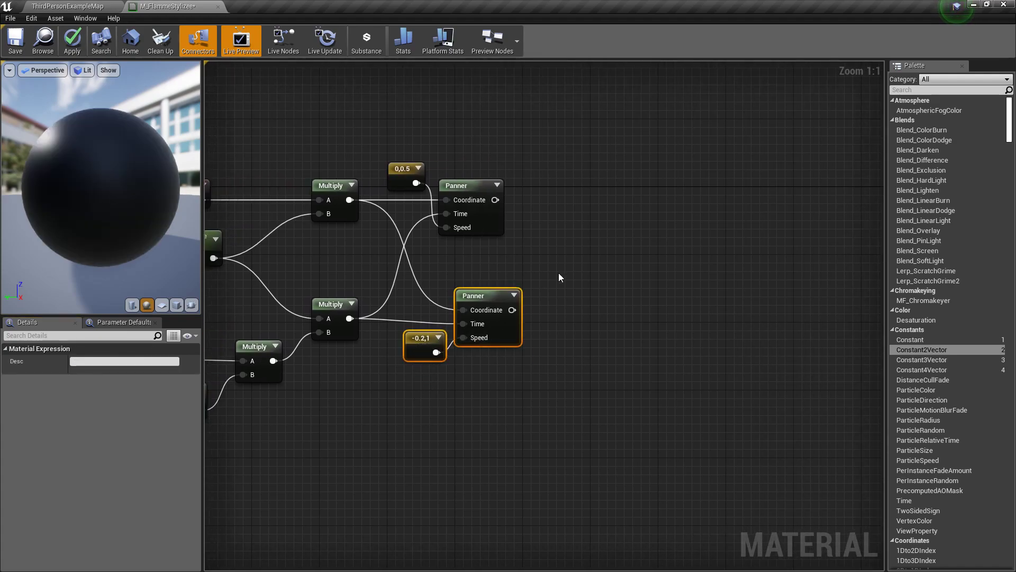
pyautogui.moveTo(549, 278); pyautogui.dragTo(490, 282, button='right')
pyautogui.moveTo(437, 204); pyautogui.dragTo(518, 207)
pyautogui.write('textu')
pyautogui.press('Down')
pyautogui.press('Return')
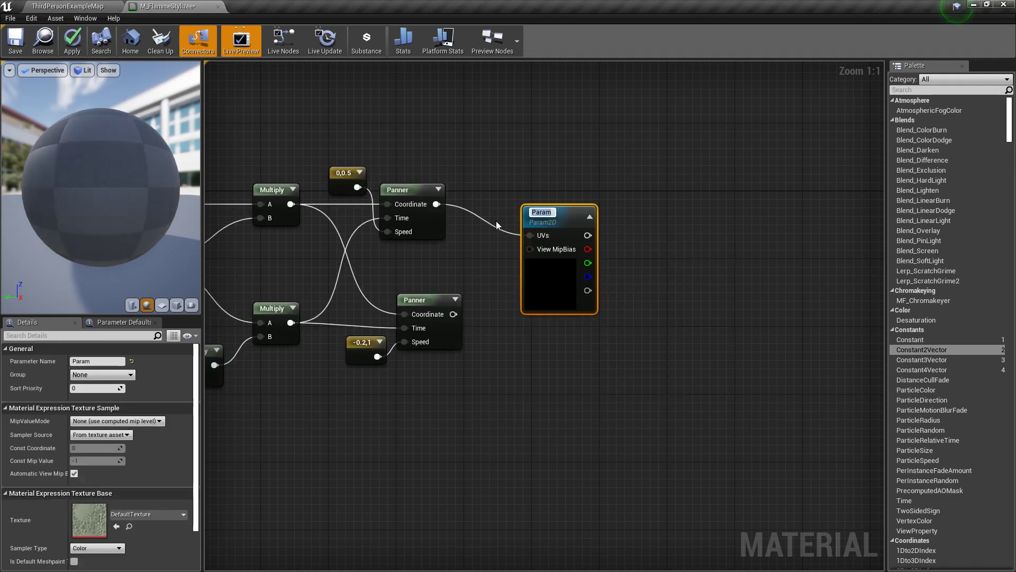
pyautogui.write('Noise Texture')
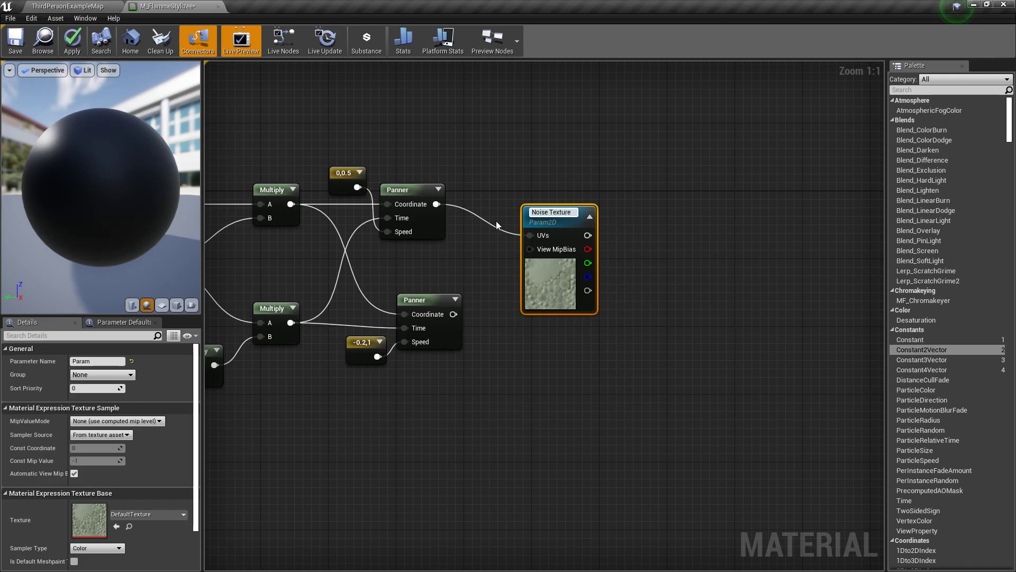
pyautogui.write(' 1')
pyautogui.press('Return')
# Move Noise Texture 1 up, duplicate it below, and rename the copy Noise Texture 2
pyautogui.moveTo(536, 205); pyautogui.dragTo(529, 157)
pyautogui.hotkey('ctrl', 'w')
pyautogui.moveTo(558, 329); pyautogui.dragTo(539, 295)
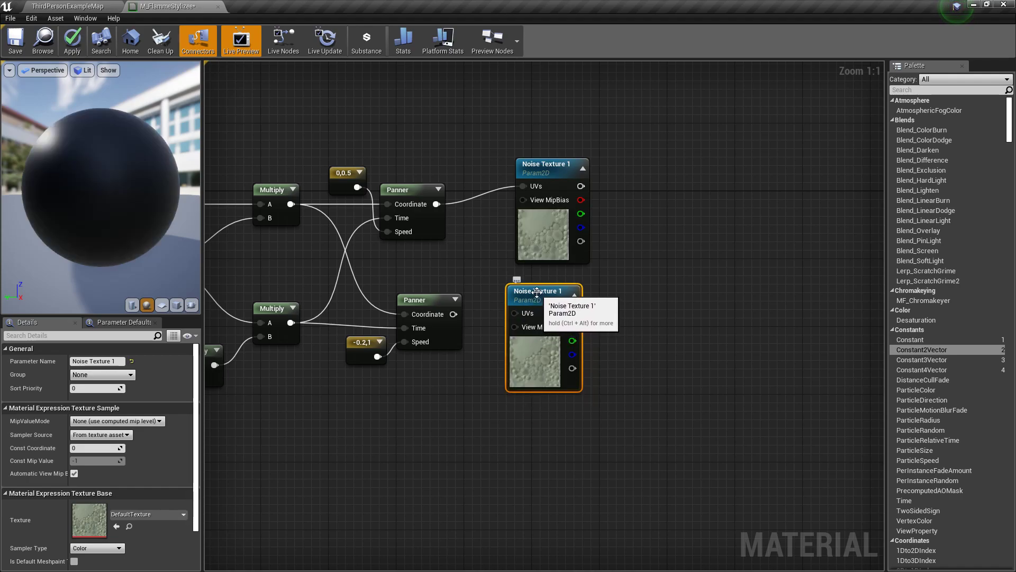
pyautogui.doubleClick(539, 295)
pyautogui.press('End')
pyautogui.press('BackSpace')
pyautogui.write('2')
pyautogui.press('Return')
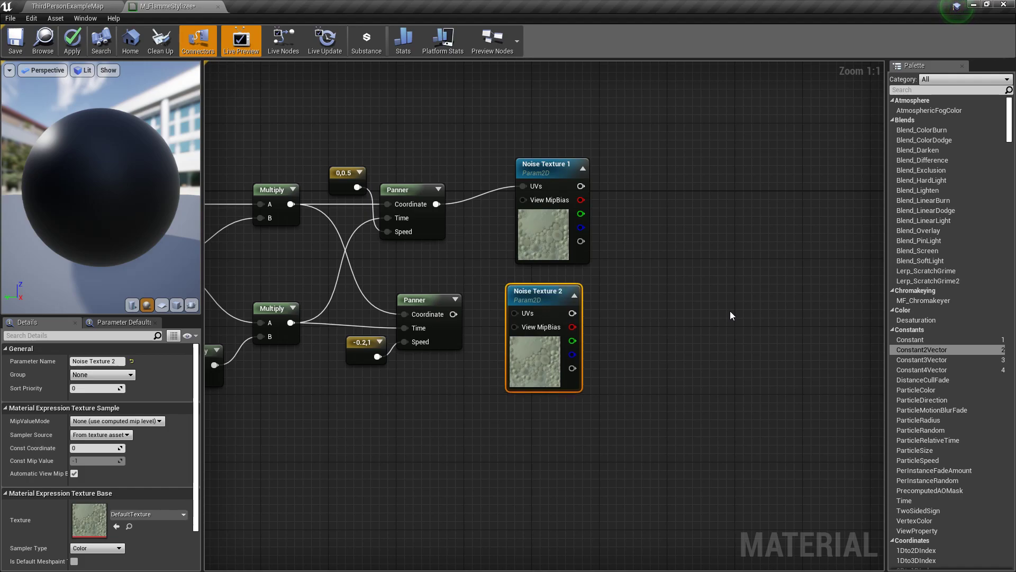
# Connect the lower Panner to Noise Texture 2's UVs and align both texture nodes with their Panners
pyautogui.moveTo(453, 314); pyautogui.dragTo(520, 316)
pyautogui.moveTo(369, 429); pyautogui.dragTo(564, 342)
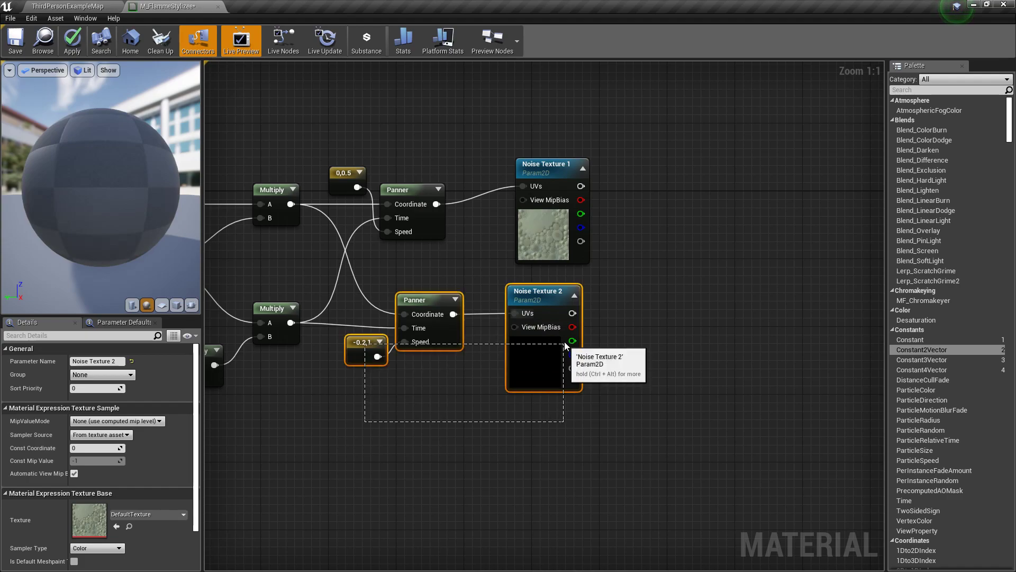
pyautogui.moveTo(554, 307)
pyautogui.mouseDown()
pyautogui.moveTo(570, 332)
pyautogui.moveTo(563, 323)
pyautogui.mouseUp()
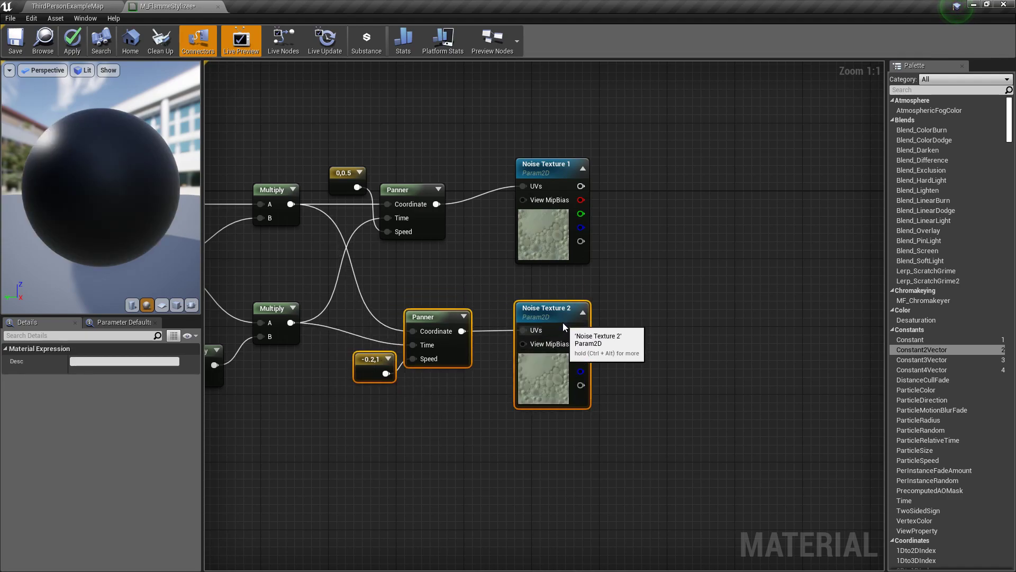
pyautogui.click(653, 305)
pyautogui.moveTo(544, 227); pyautogui.dragTo(539, 241)
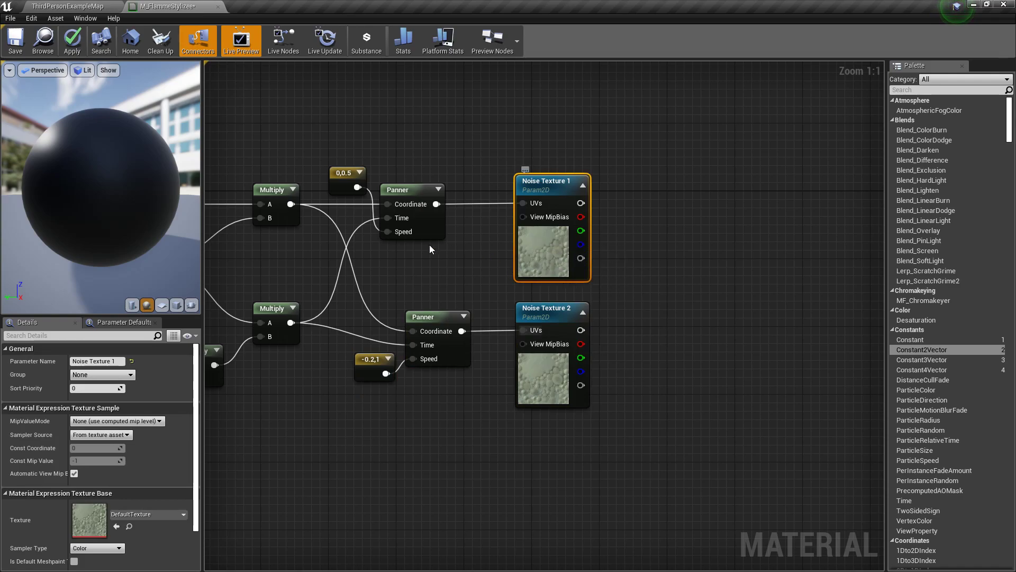
# Check the imported noise textures in the FlammeStylizee folder and assign Noise01 to the Noise Texture 1 parameter
pyautogui.click(81, 6)
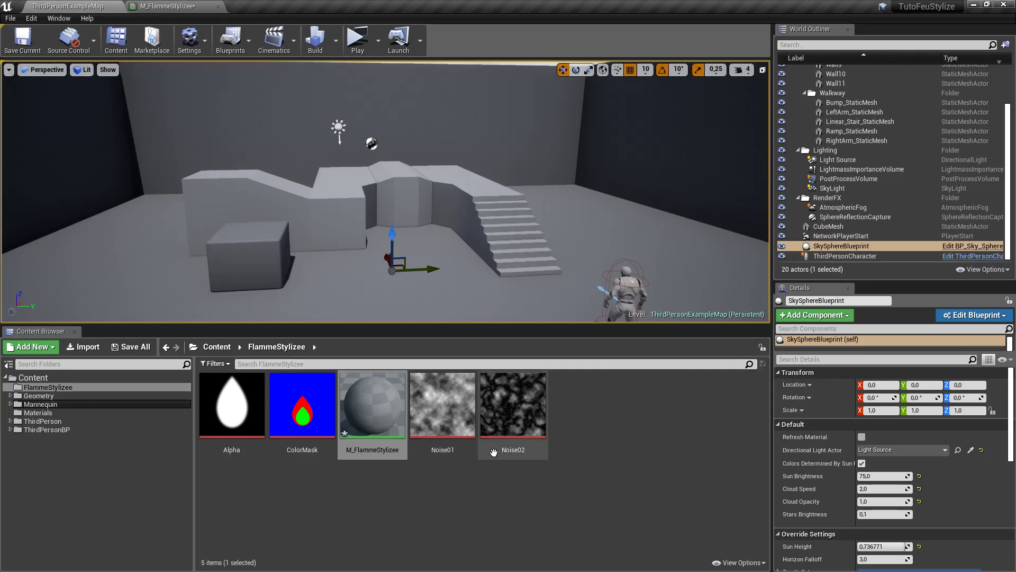
pyautogui.click(532, 420)
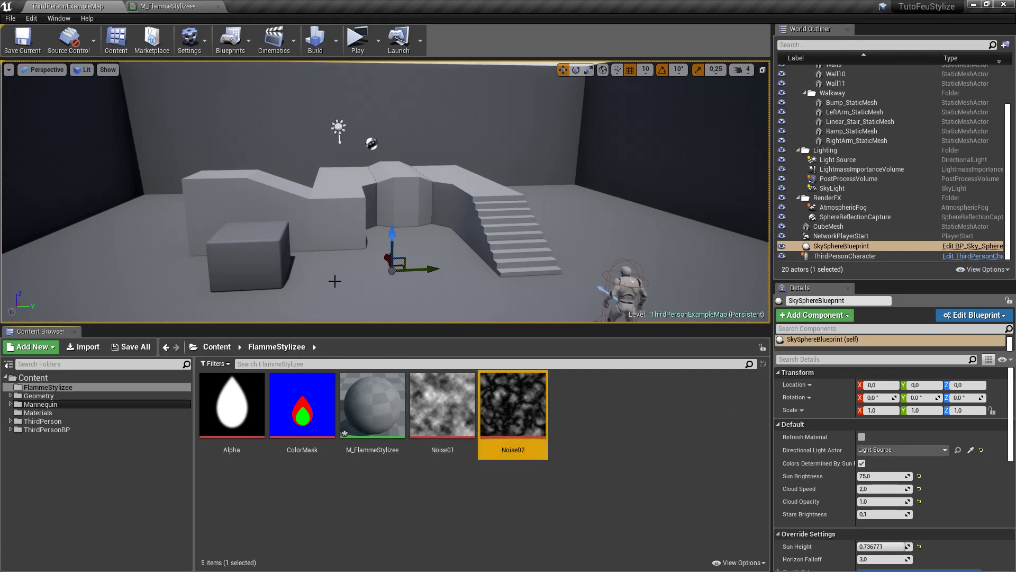
pyautogui.click(168, 6)
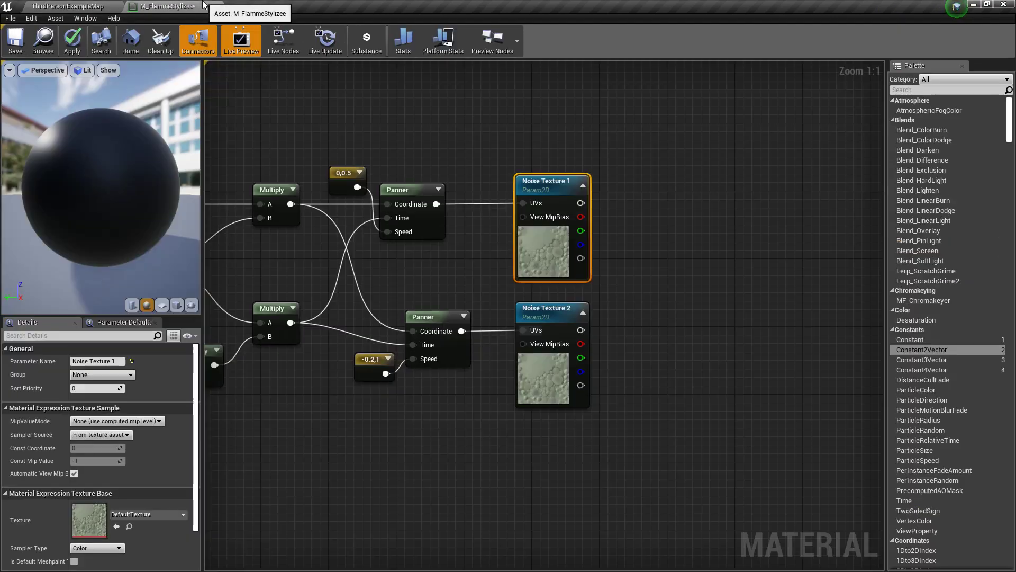
pyautogui.click(150, 513)
pyautogui.write('noise01')
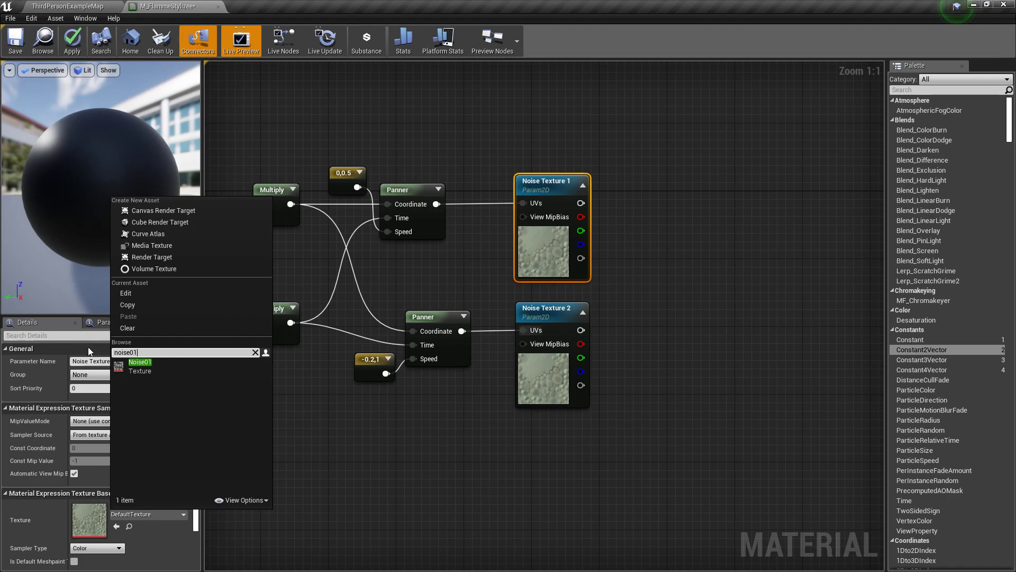
pyautogui.click(144, 370)
# Assign the Noise02 texture to the Noise Texture 2 parameter
pyautogui.click(547, 375)
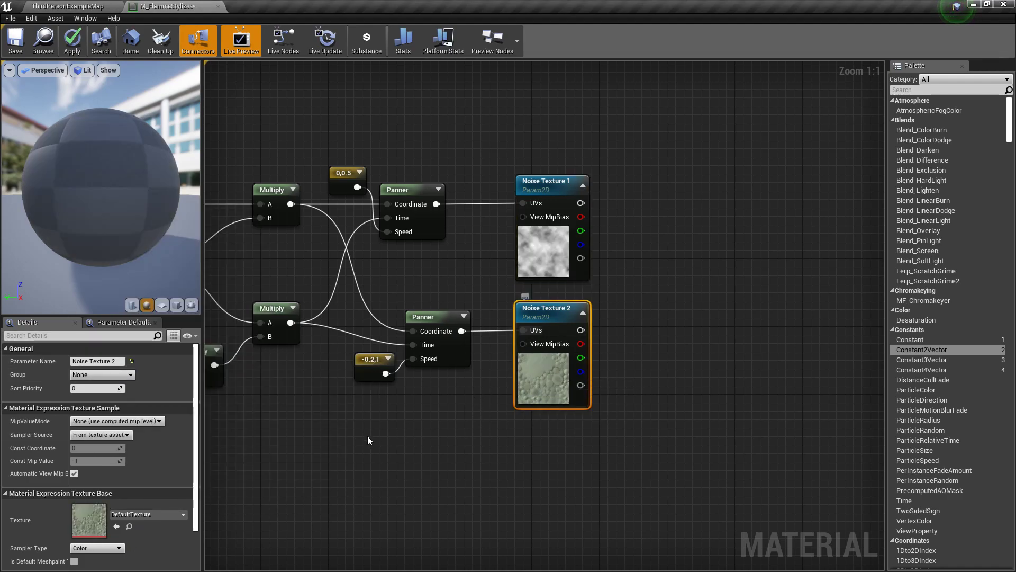
pyautogui.click(146, 514)
pyautogui.write('noise')
pyautogui.press('Down')
pyautogui.press('Return')
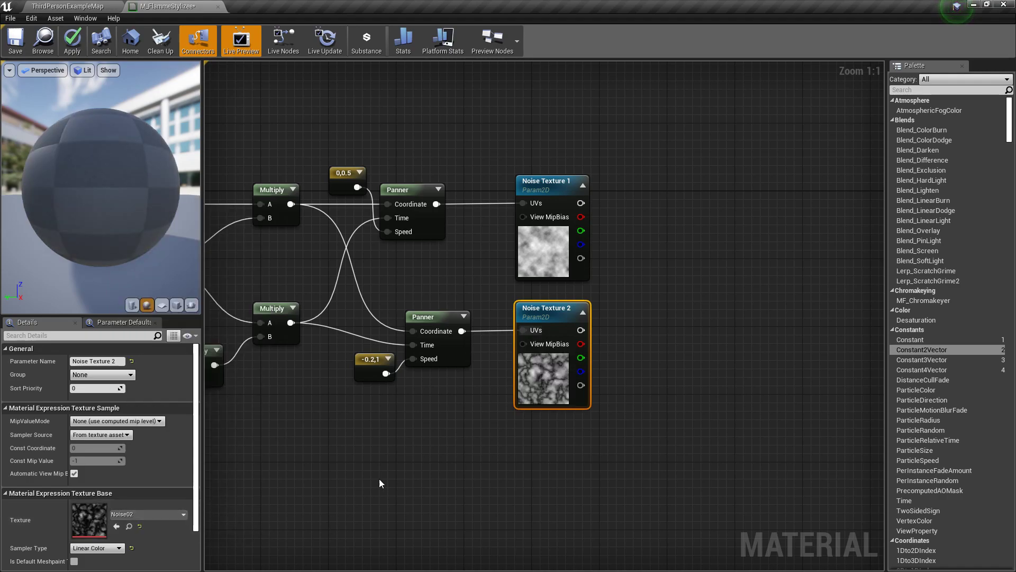
pyautogui.click(379, 479)
# Save the material and switch its preview mesh to a plane, turned to face the camera
pyautogui.moveTo(311, 469); pyautogui.dragTo(483, 465, button='right')
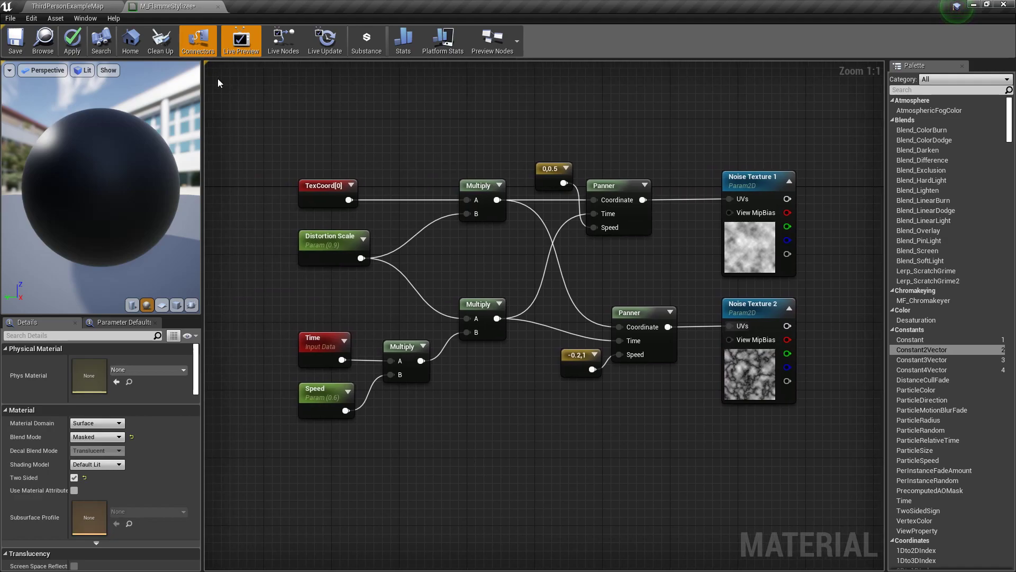
pyautogui.click(16, 45)
pyautogui.click(160, 309)
pyautogui.moveTo(171, 199); pyautogui.dragTo(4, 205)
# Review how the Time, Speed and Multiply nodes feed the two Panners that move the noise textures
pyautogui.moveTo(674, 260); pyautogui.dragTo(707, 284, button='right')
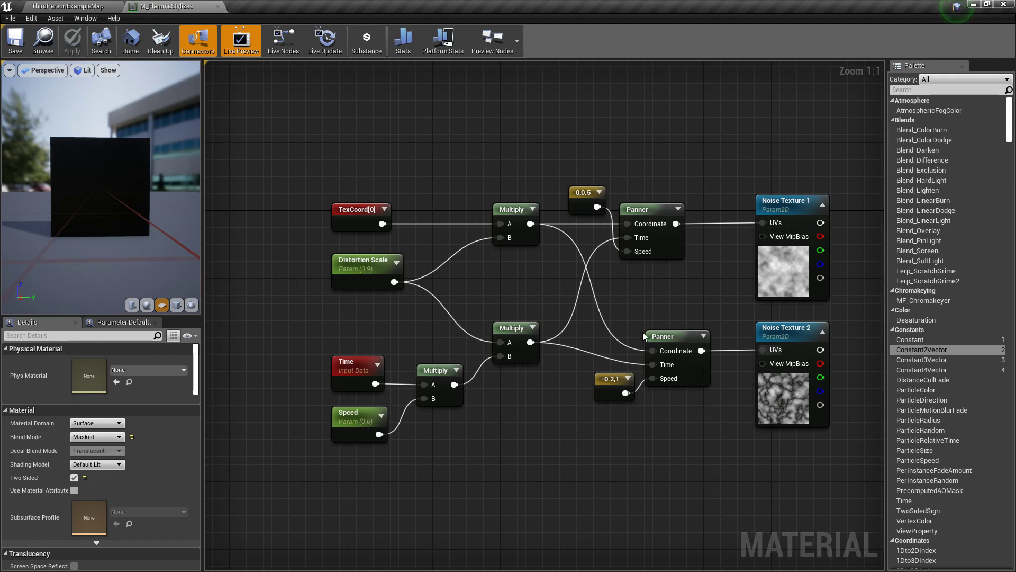
pyautogui.click(664, 246)
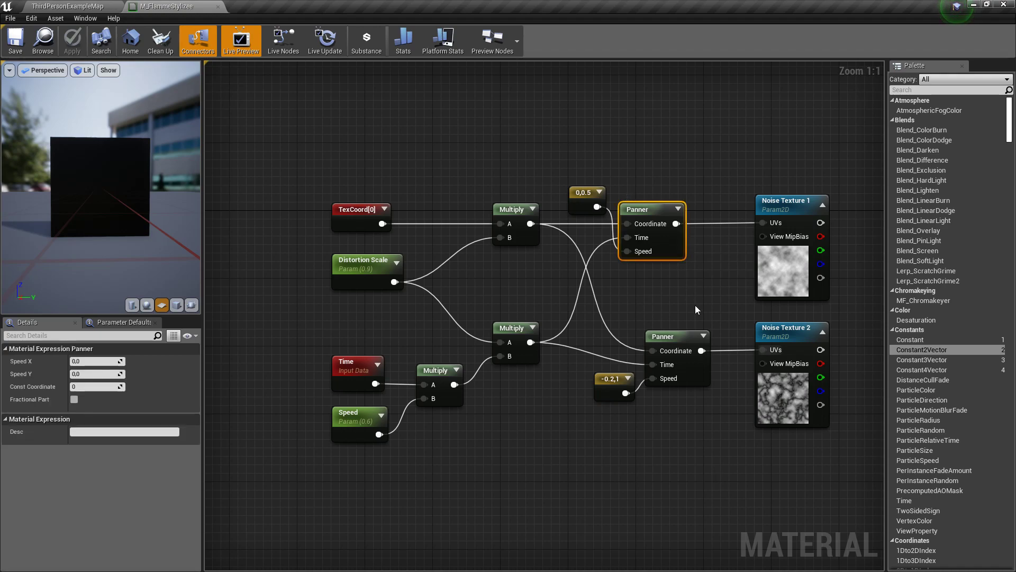
pyautogui.moveTo(695, 305); pyautogui.dragTo(673, 295, button='right')
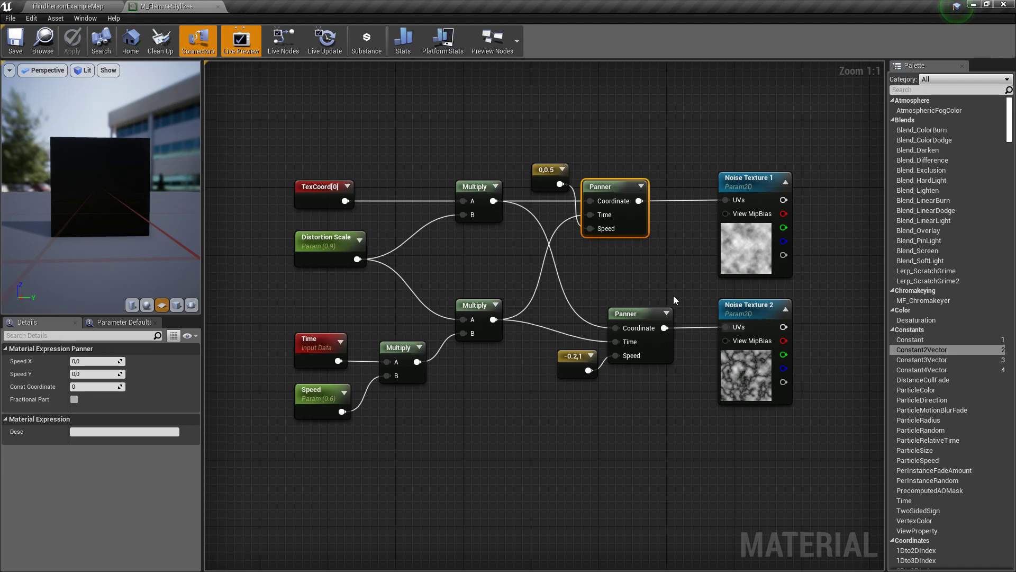
pyautogui.click(315, 354)
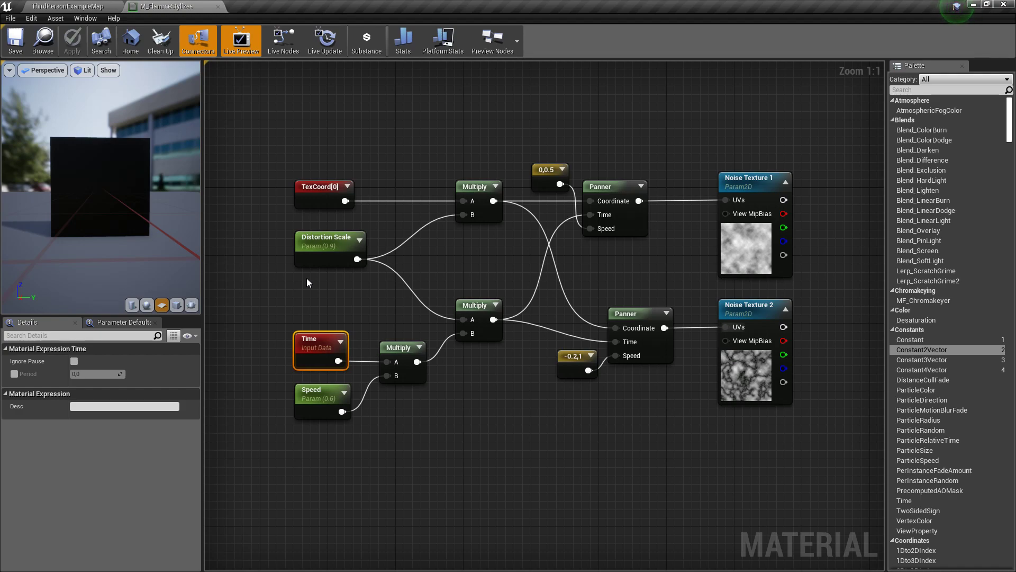
pyautogui.click(306, 410)
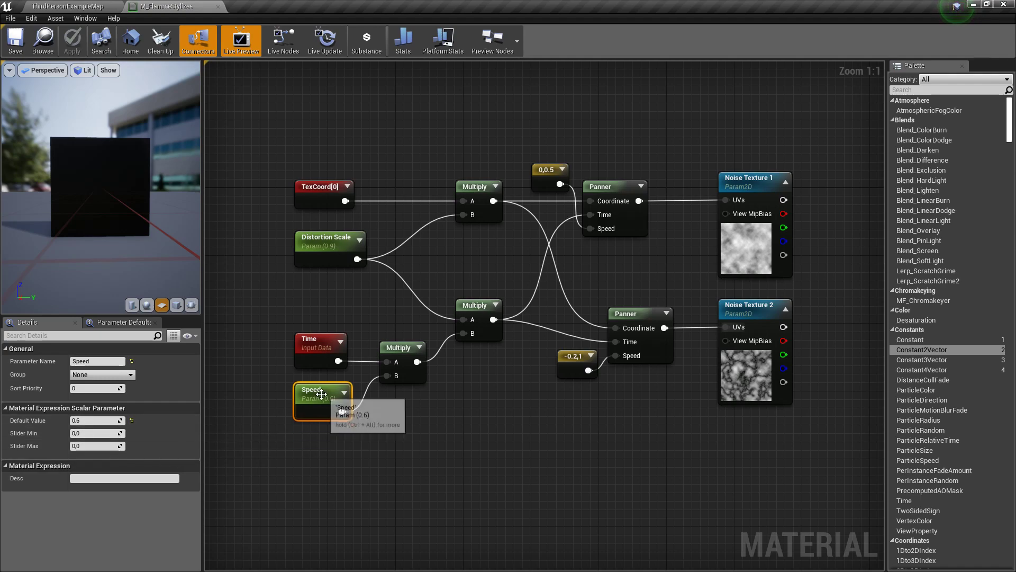
pyautogui.click(398, 417)
pyautogui.moveTo(400, 417); pyautogui.dragTo(257, 329)
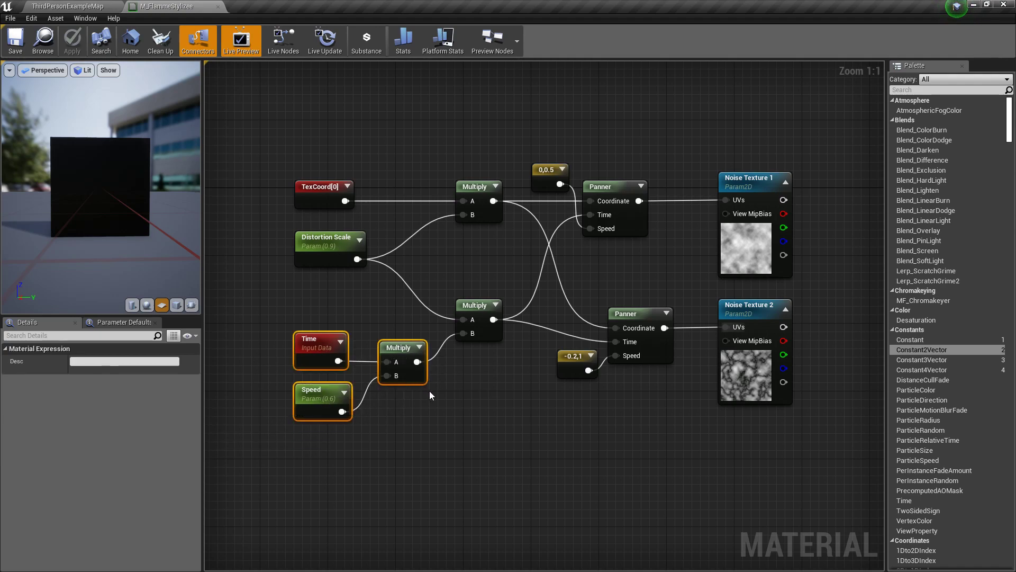
pyautogui.click(442, 415)
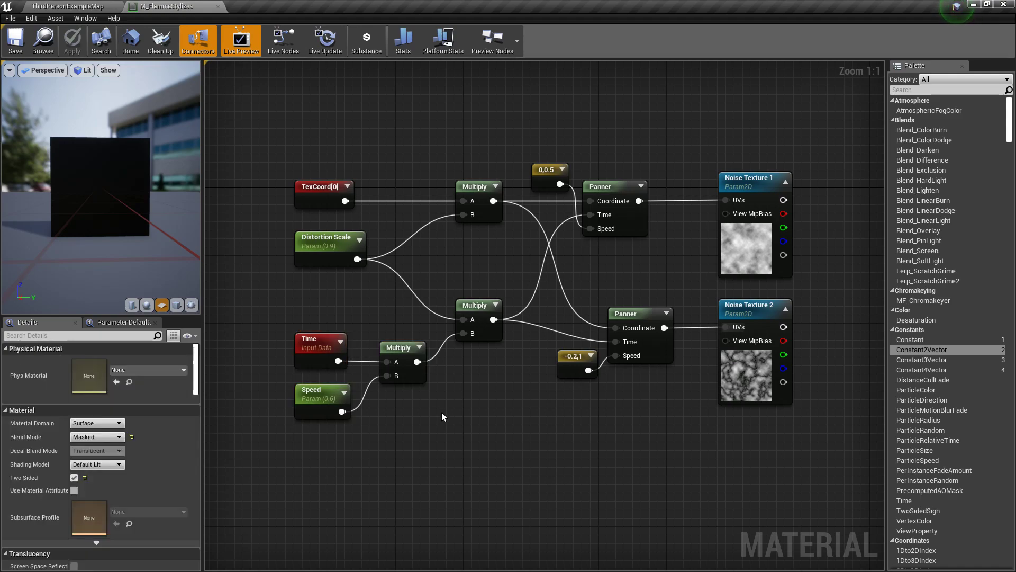
# Review how the TexCoord, Distortion Scale, Time and Speed nodes feed the Multiply nodes ahead of the Panners
pyautogui.click(333, 259)
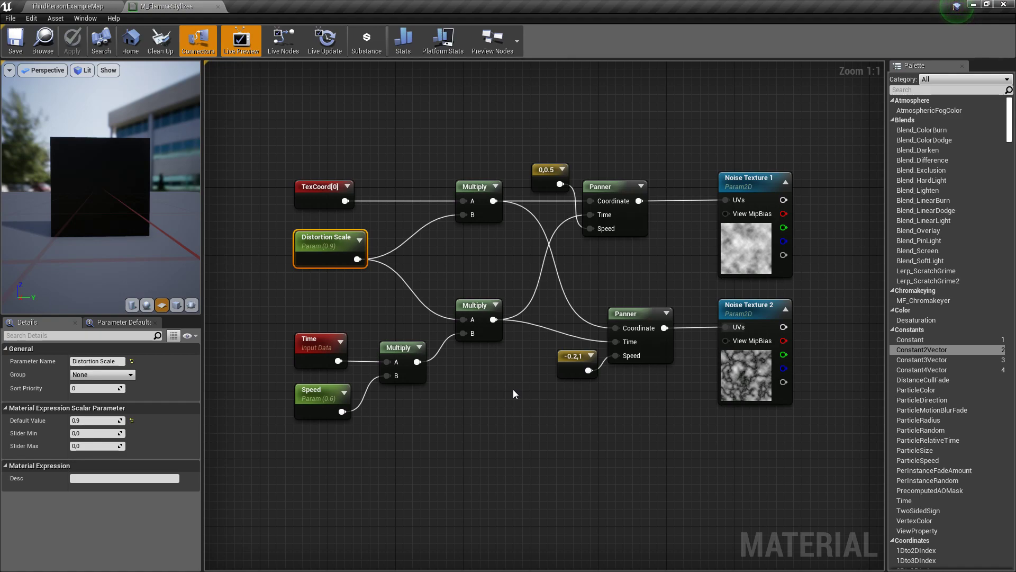
pyautogui.moveTo(295, 455); pyautogui.dragTo(561, 324)
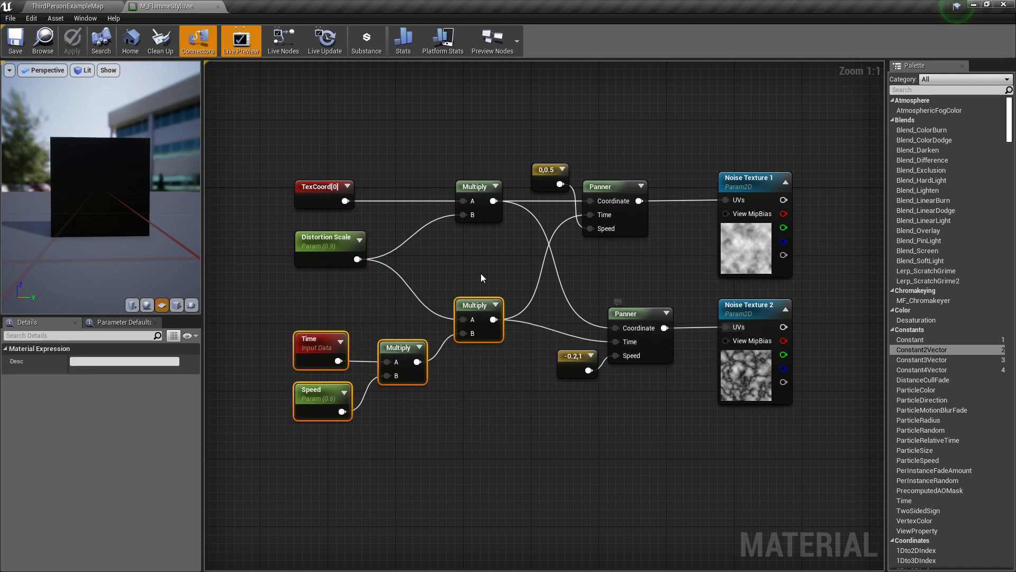
pyautogui.moveTo(427, 246); pyautogui.dragTo(427, 277, button='right')
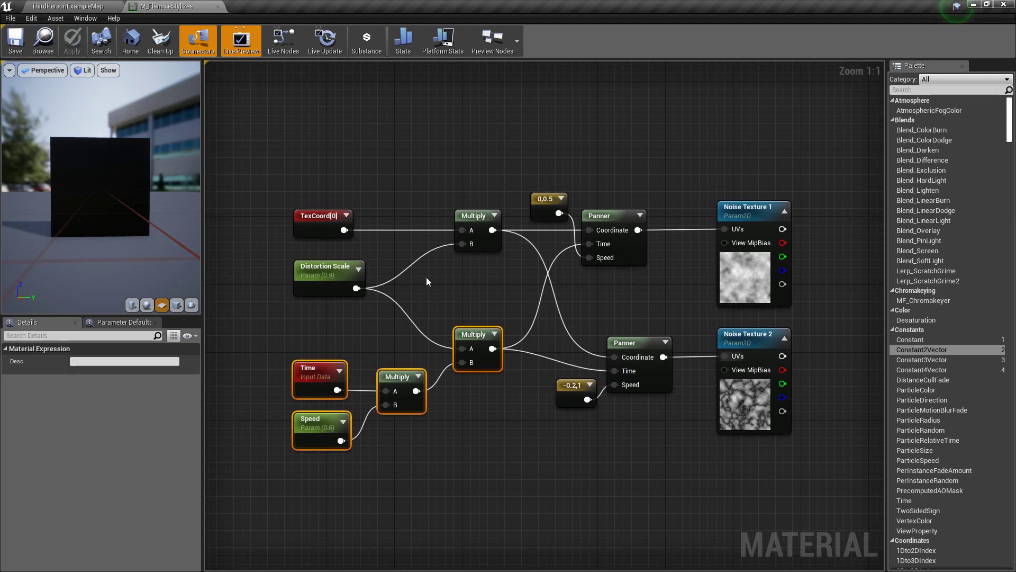
pyautogui.moveTo(288, 315); pyautogui.dragTo(336, 284)
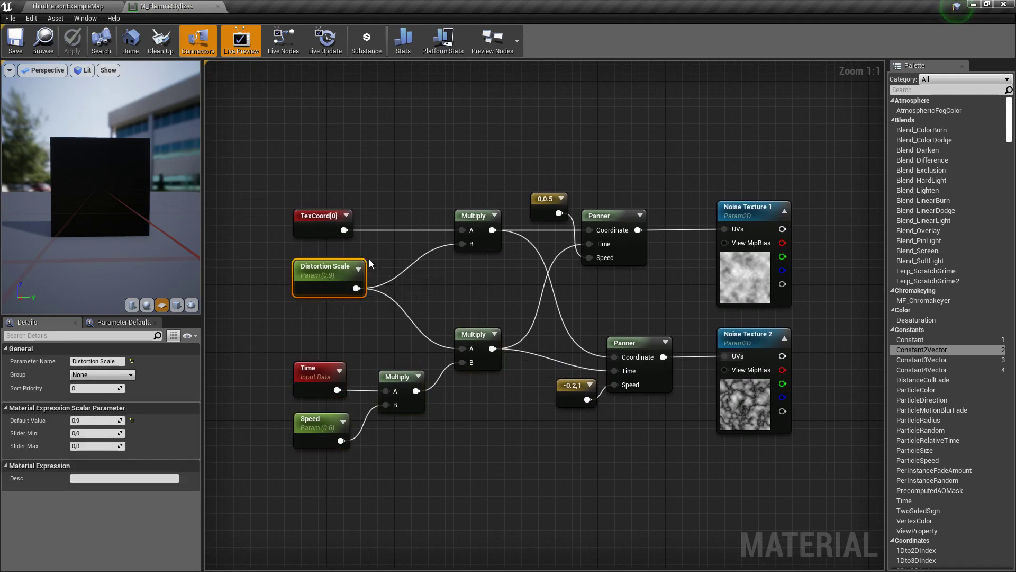
pyautogui.click(334, 238)
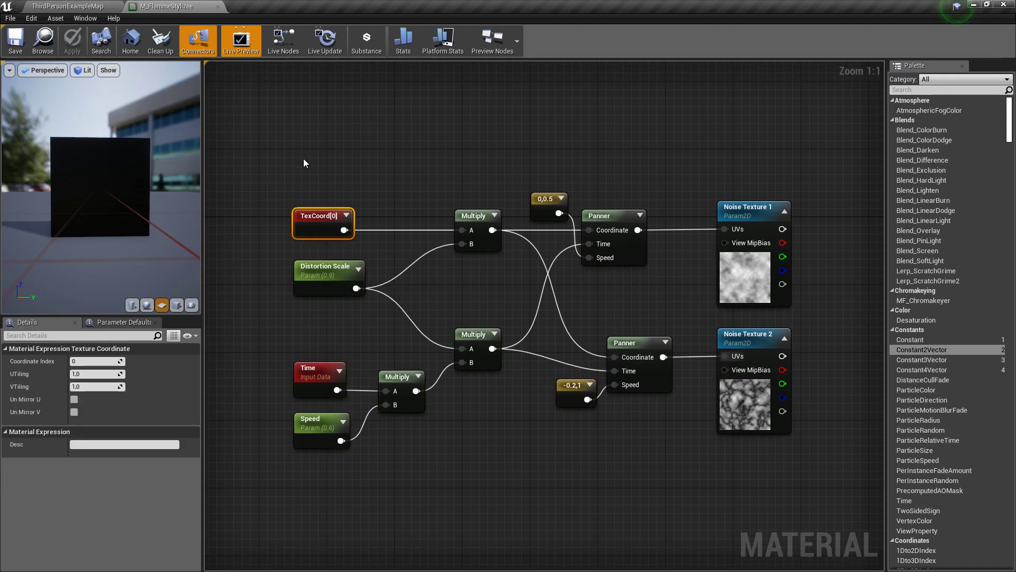
pyautogui.click(284, 155)
pyautogui.click(307, 221)
pyautogui.moveTo(298, 307); pyautogui.dragTo(478, 178)
pyautogui.click(480, 162)
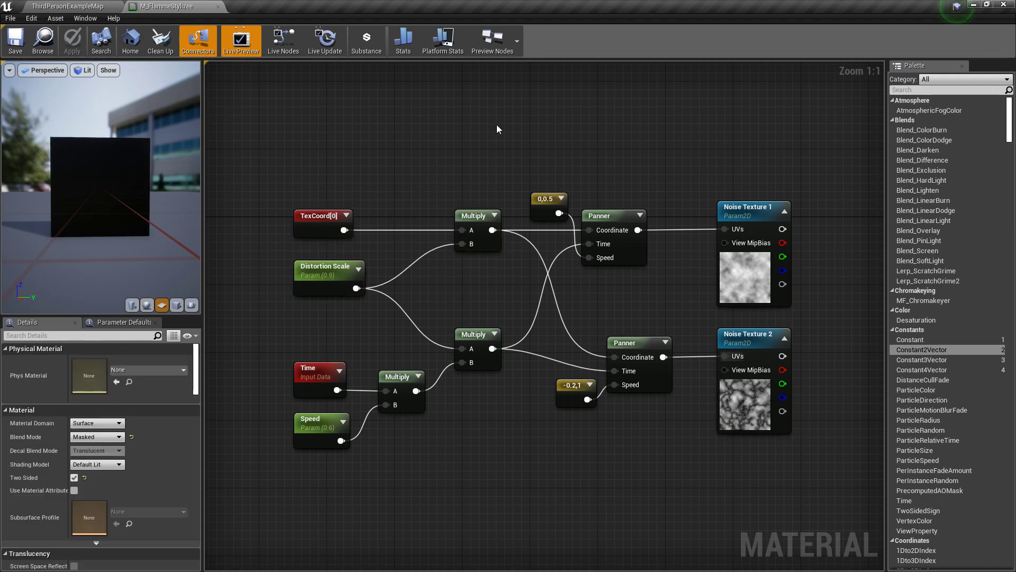
# Align the upper Panner directly above the lower one and move its 0,0.5 speed constant closer to it
pyautogui.moveTo(678, 309); pyautogui.dragTo(549, 318, button='right')
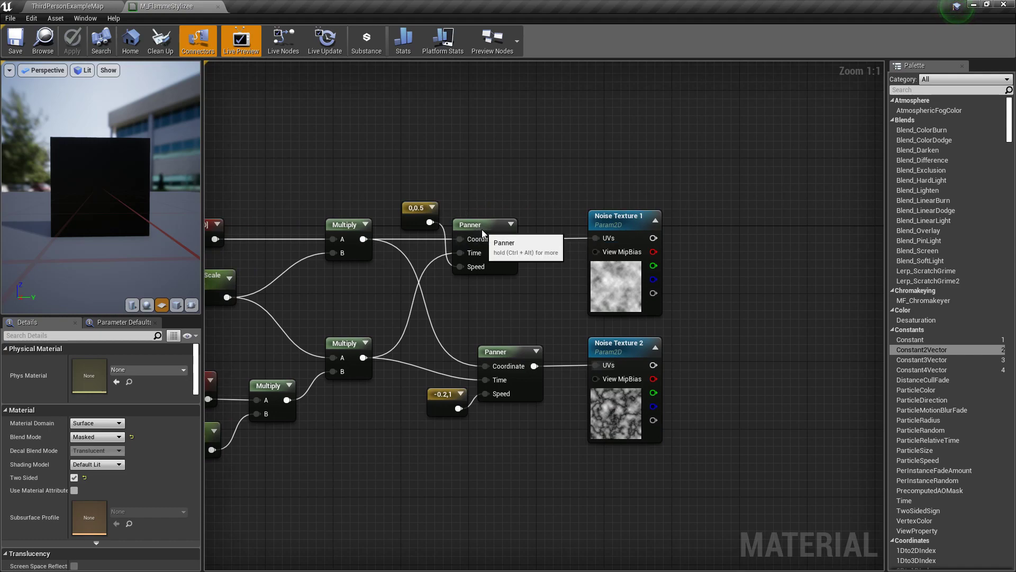
pyautogui.moveTo(483, 233); pyautogui.dragTo(507, 226)
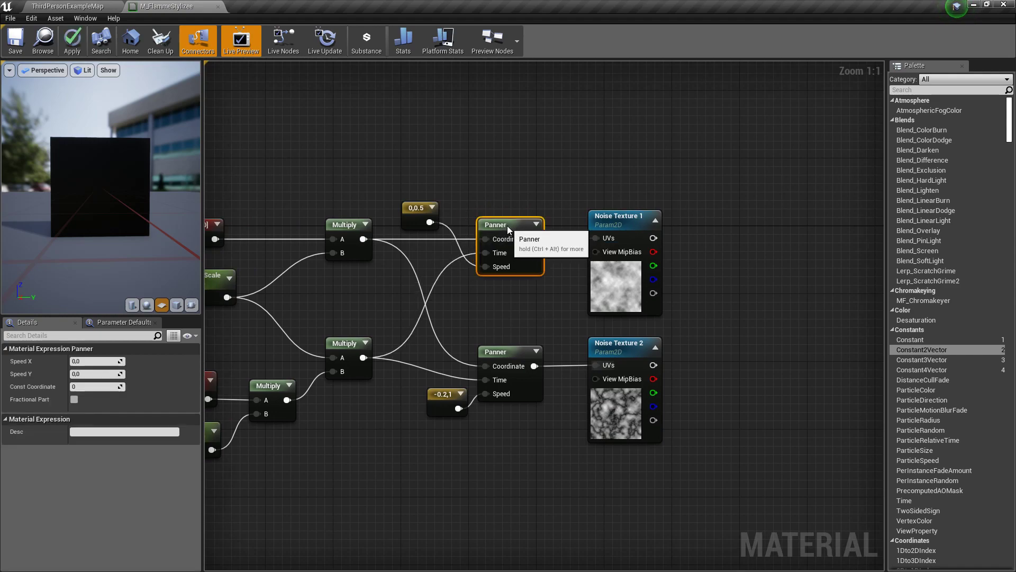
pyautogui.click(543, 319)
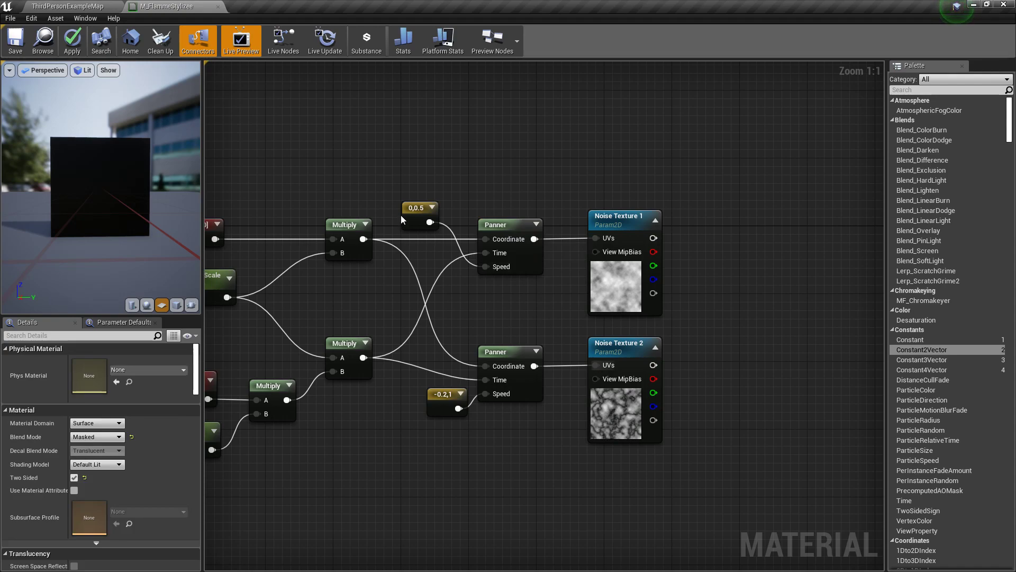
pyautogui.moveTo(403, 215); pyautogui.dragTo(427, 215)
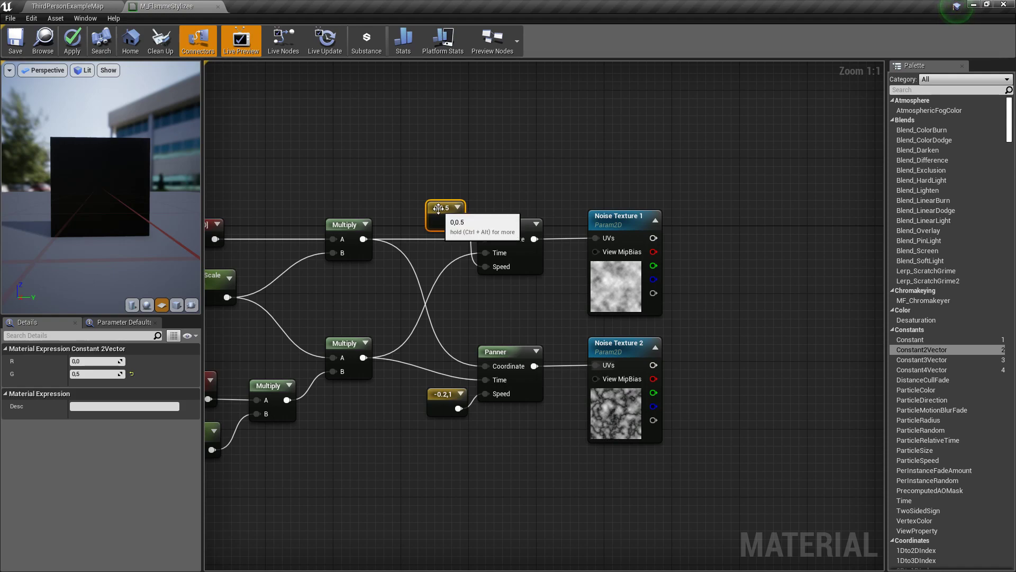
# Compare the R and G values of the two speed constants feeding the Panners and nudge the upper constant
pyautogui.click(431, 398)
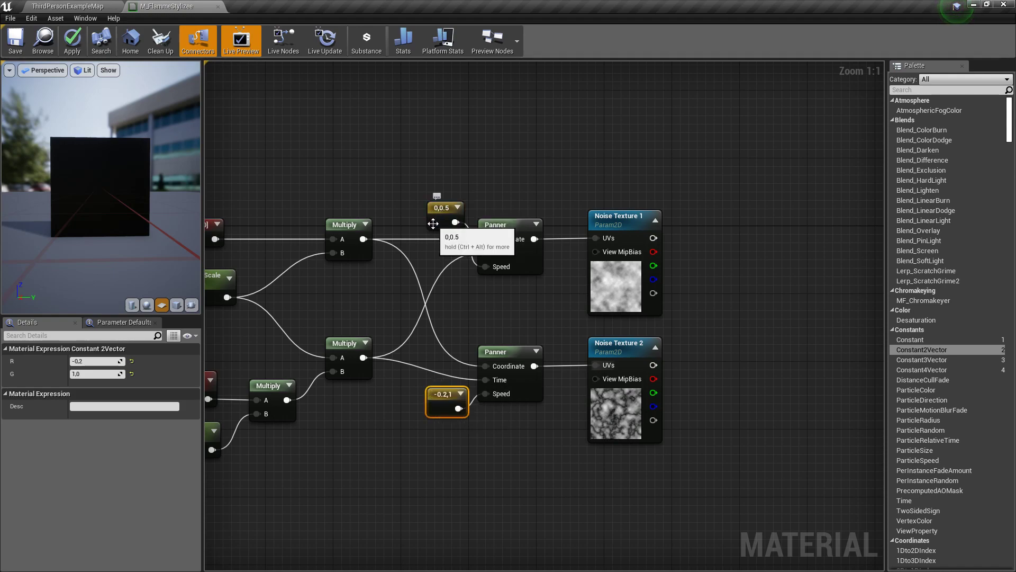
pyautogui.click(436, 218)
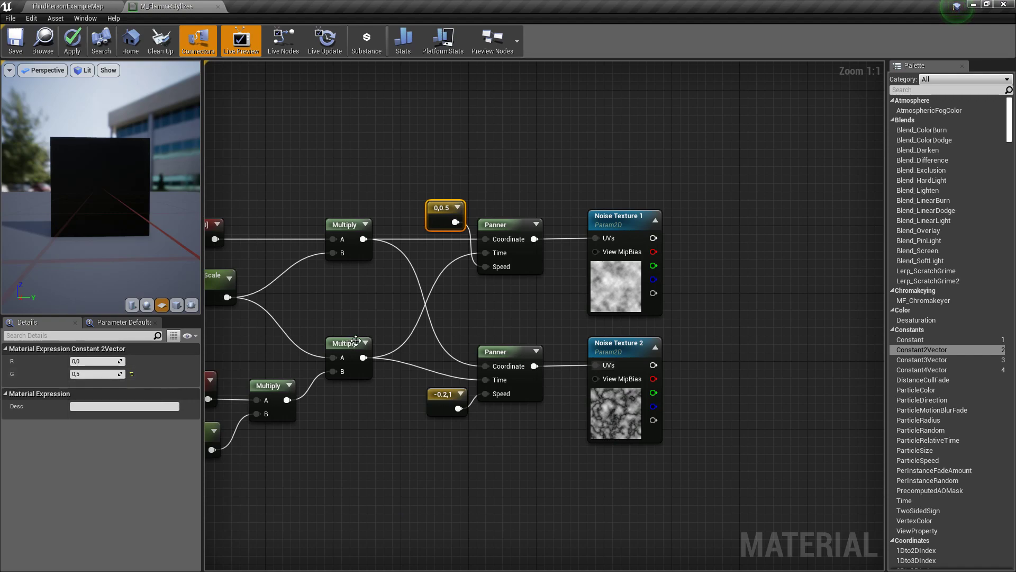
pyautogui.moveTo(420, 148); pyautogui.dragTo(448, 178)
pyautogui.moveTo(429, 204); pyautogui.dragTo(418, 181)
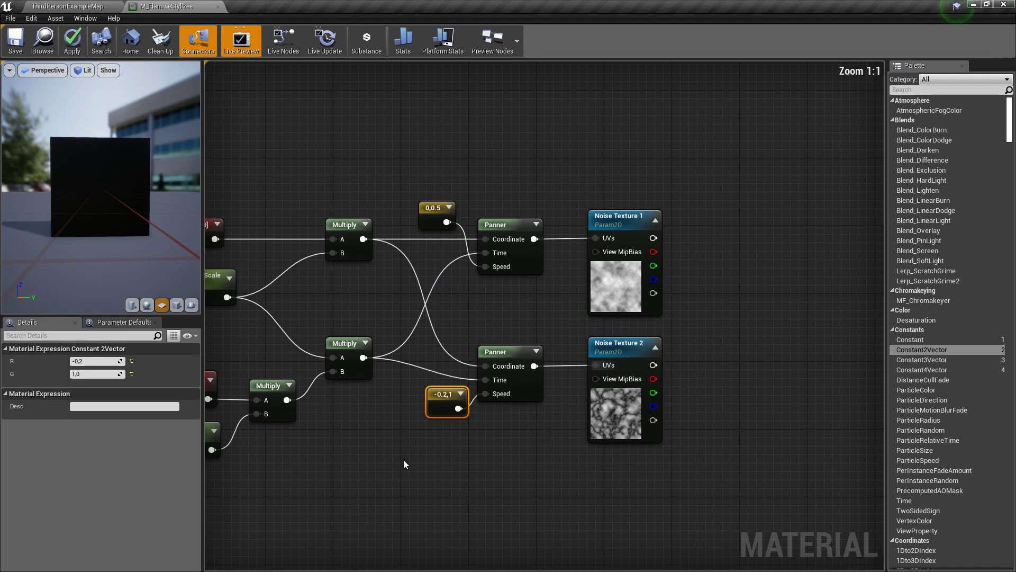
pyautogui.click(416, 447)
pyautogui.click(435, 405)
# Preview the Noise Texture 1 node on the plane and realign it with the upper Panner
pyautogui.moveTo(532, 303); pyautogui.dragTo(583, 316, button='right')
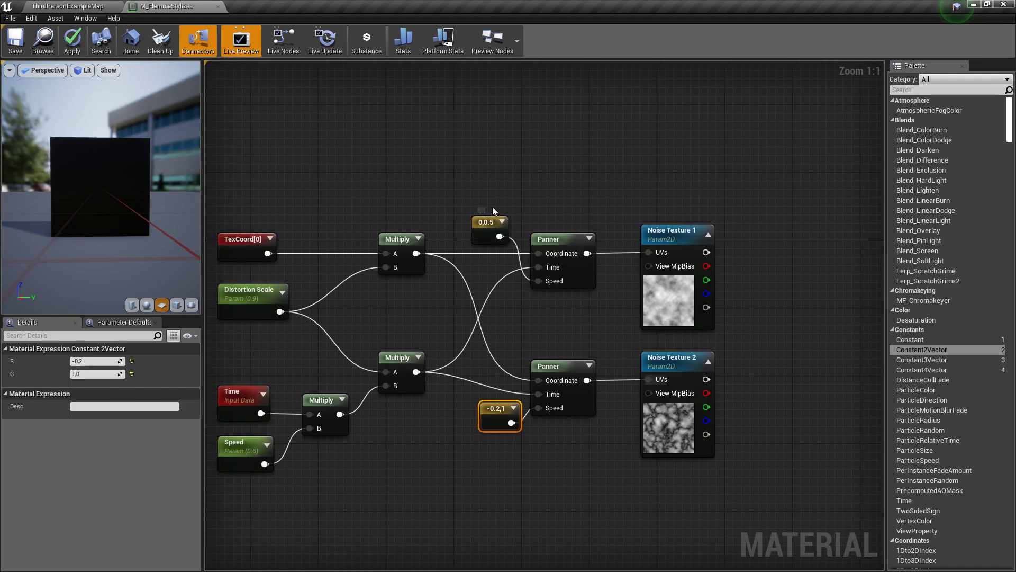
pyautogui.click(655, 233)
pyautogui.rightClick(662, 227)
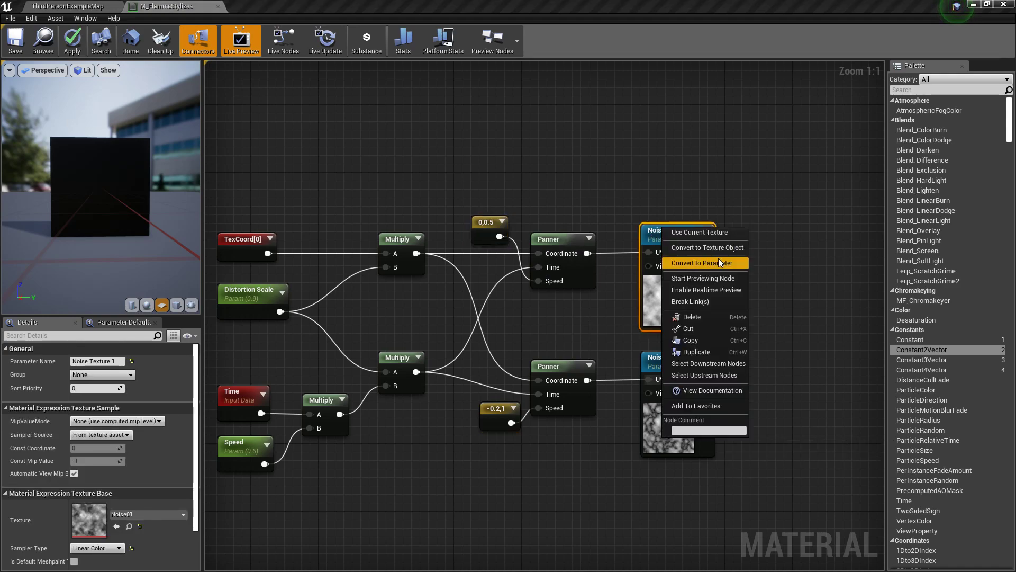
pyautogui.click(740, 278)
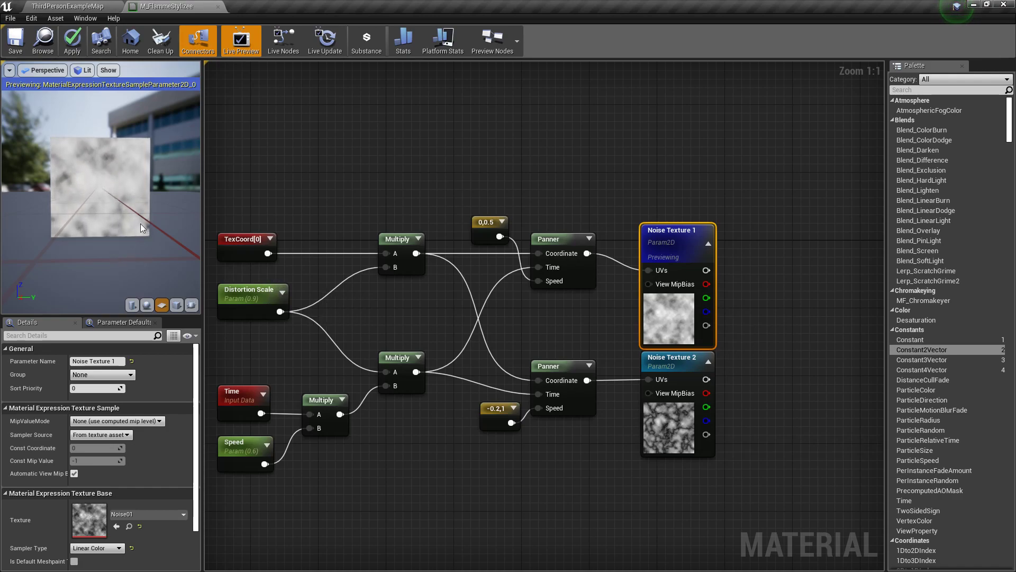
pyautogui.moveTo(682, 241); pyautogui.dragTo(682, 224)
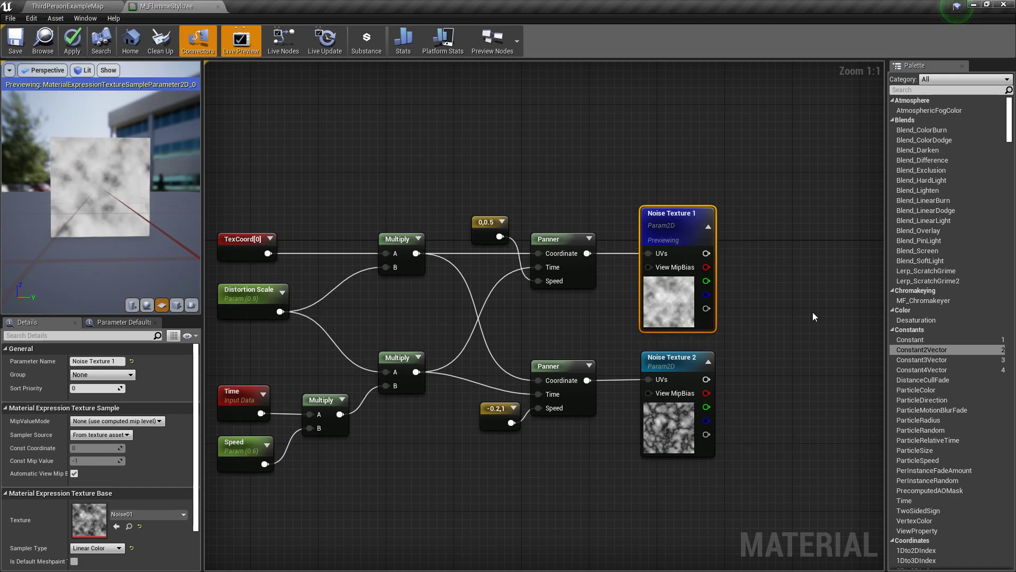
# Preview the Noise Texture 2 node and turn the preview plane to inspect its panning motion
pyautogui.click(667, 364)
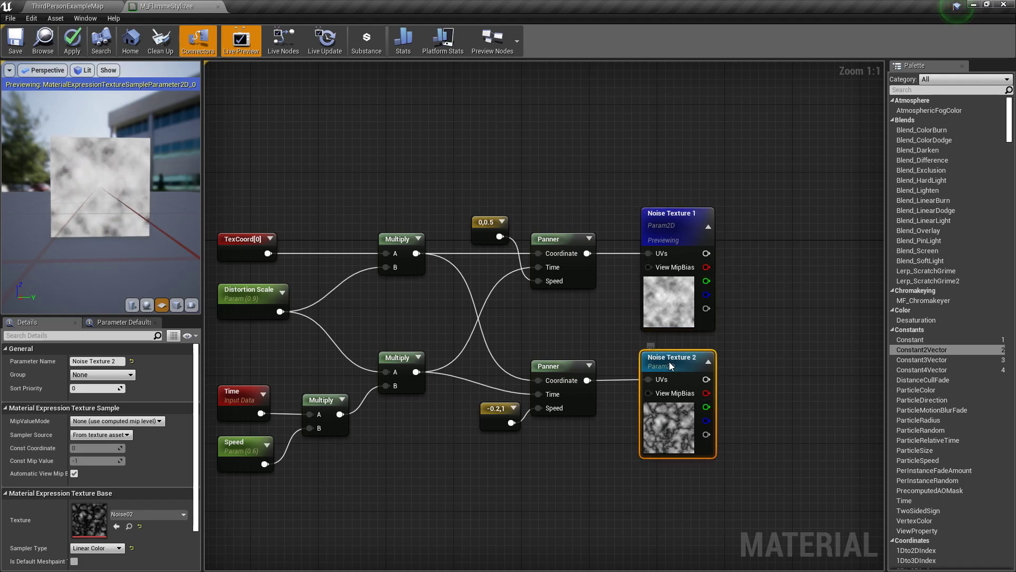
pyautogui.rightClick(669, 364)
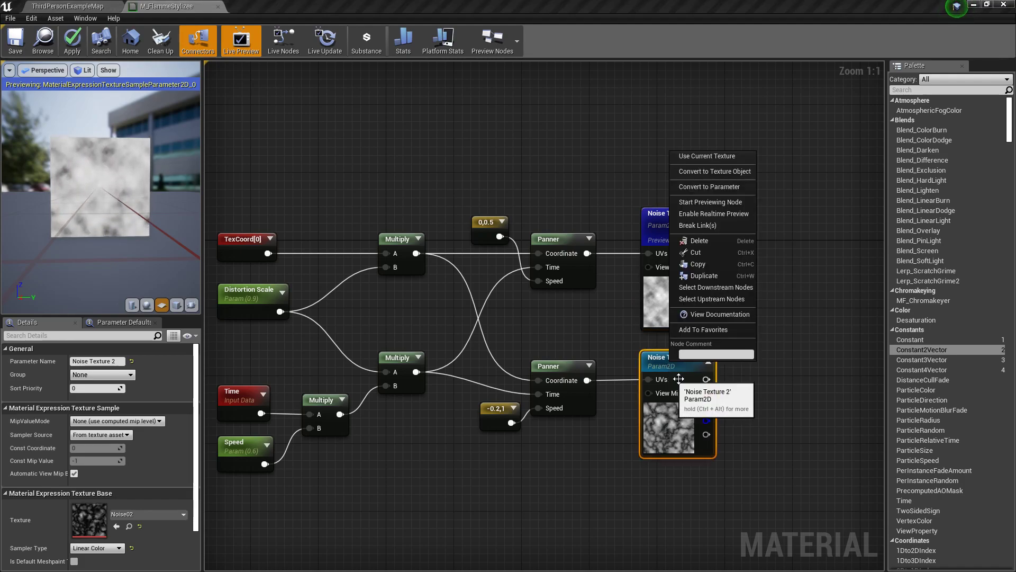
pyautogui.click(732, 206)
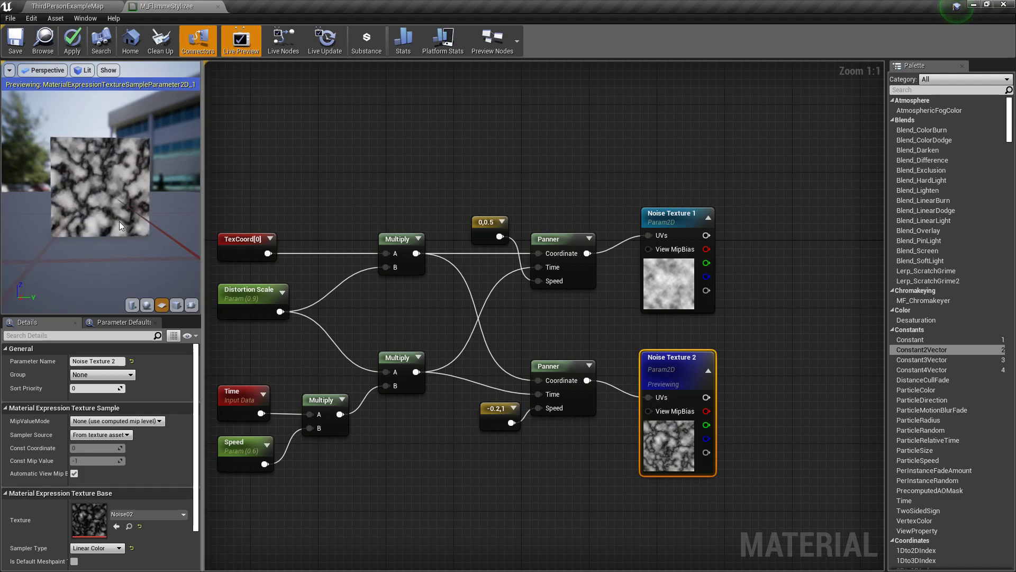
pyautogui.moveTo(55, 225); pyautogui.dragTo(479, 229)
pyautogui.moveTo(100, 212); pyautogui.dragTo(151, 212)
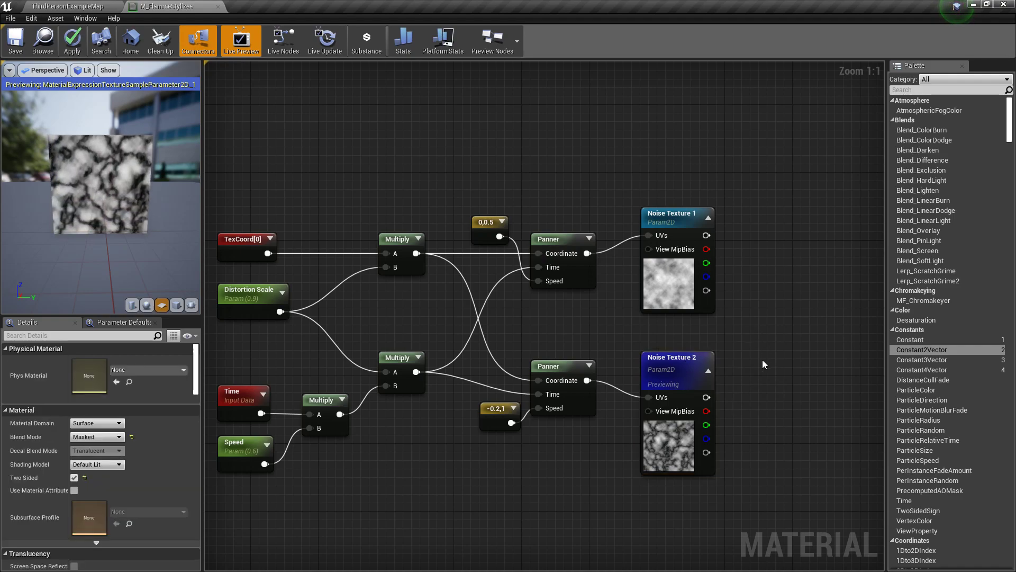
# Stop previewing Noise Texture 2 and realign both noise texture nodes with their Panners
pyautogui.moveTo(682, 363); pyautogui.dragTo(639, 316, button='right')
pyautogui.rightClick(639, 317)
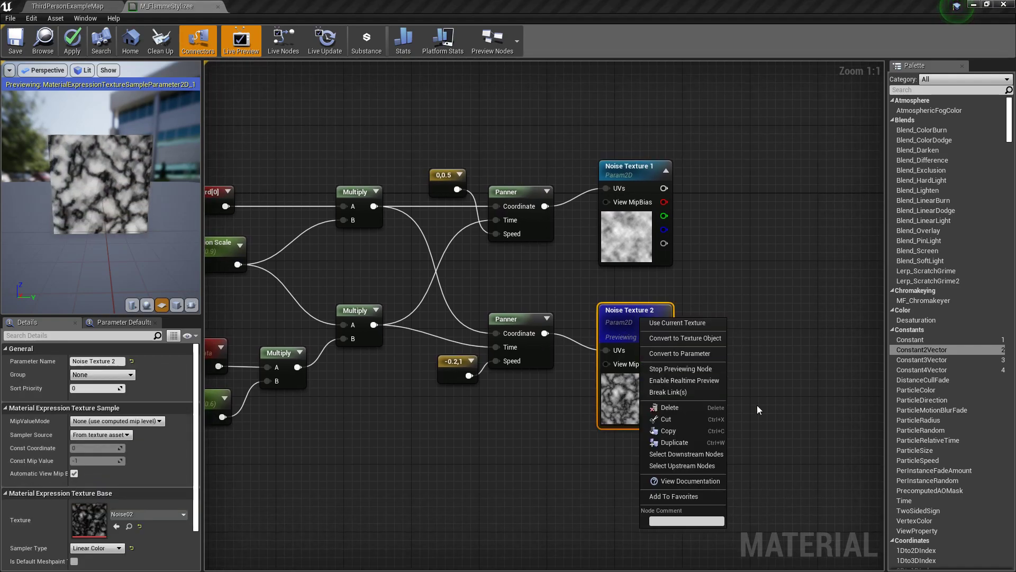
pyautogui.click(708, 373)
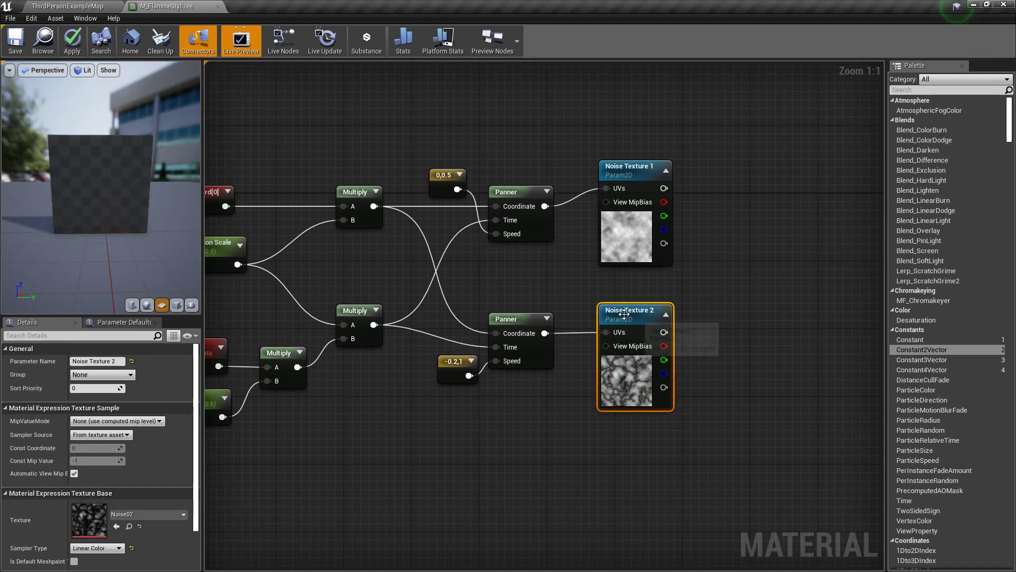
pyautogui.moveTo(626, 308); pyautogui.dragTo(613, 317)
pyautogui.moveTo(627, 223); pyautogui.dragTo(619, 241)
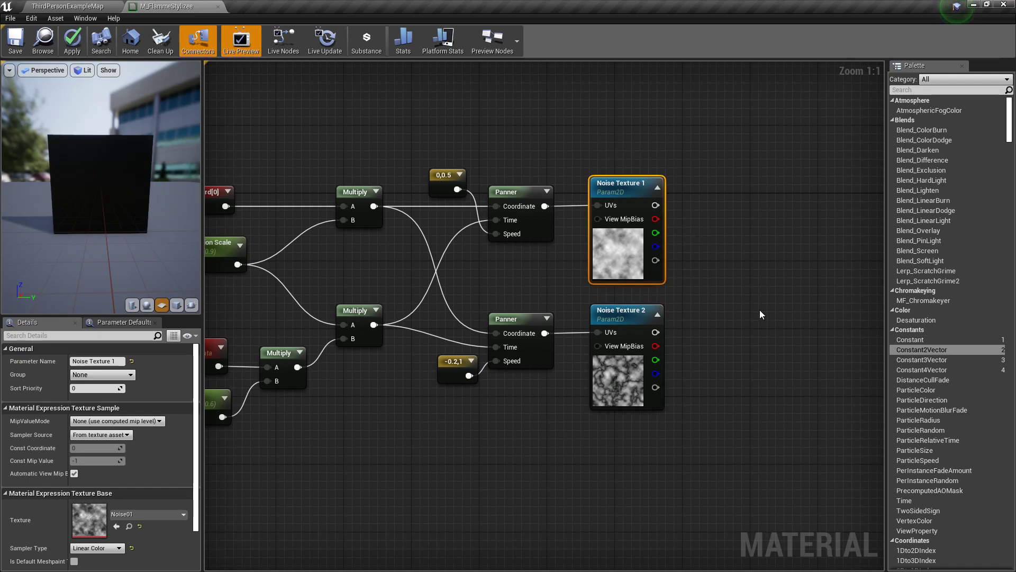
# Combine the outputs of Noise Texture 1 and Noise Texture 2 in an Add node placed level with the first texture
pyautogui.moveTo(754, 300); pyautogui.dragTo(604, 291, button='right')
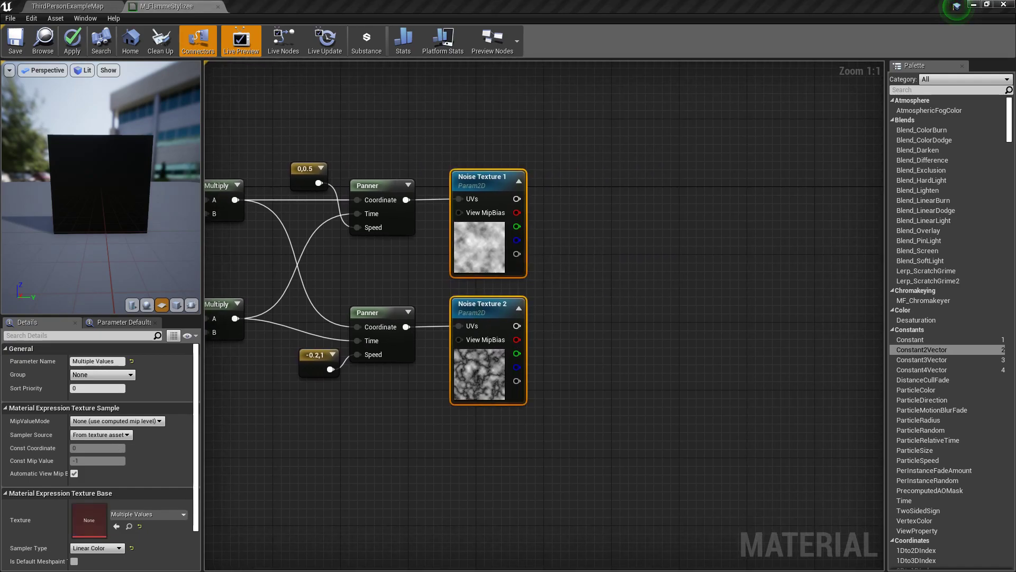
pyautogui.moveTo(518, 221); pyautogui.dragTo(376, 232, button='right')
pyautogui.moveTo(376, 209); pyautogui.dragTo(476, 218)
pyautogui.write('add')
pyautogui.press('Return')
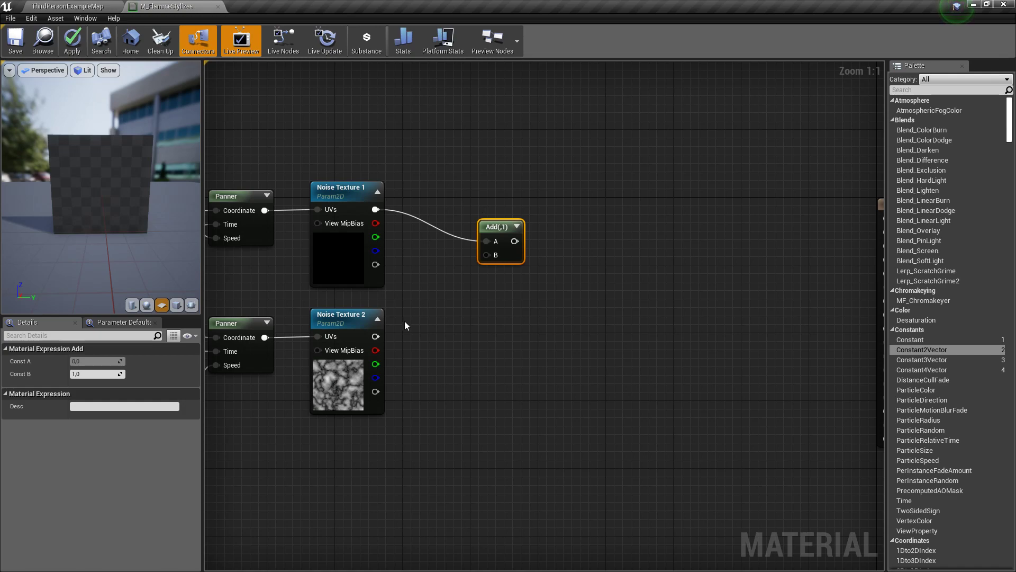
pyautogui.moveTo(477, 304); pyautogui.dragTo(484, 200)
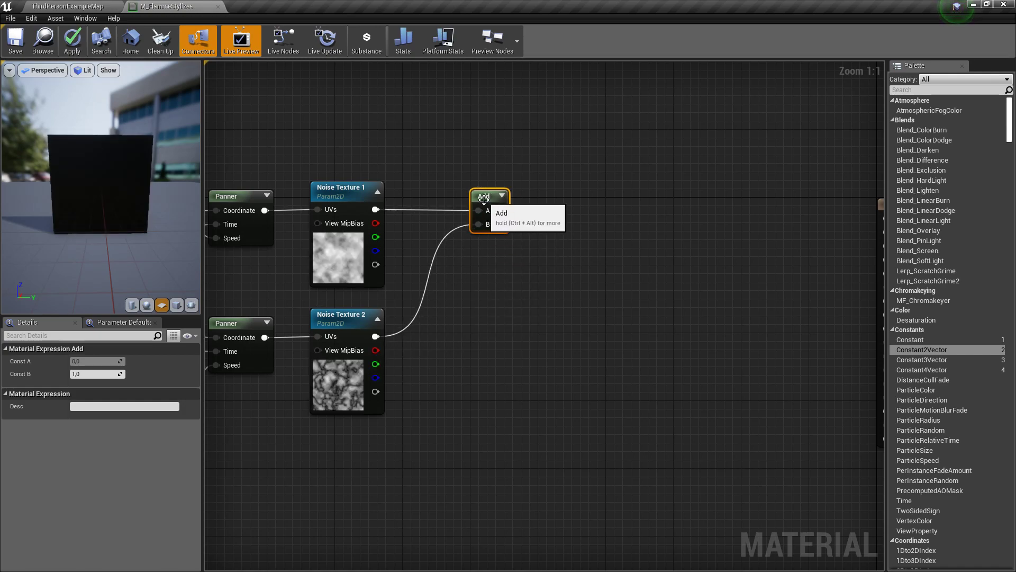
# Preview the Add node's result on the plane, viewed closer and facing the camera
pyautogui.rightClick(484, 199)
pyautogui.click(552, 203)
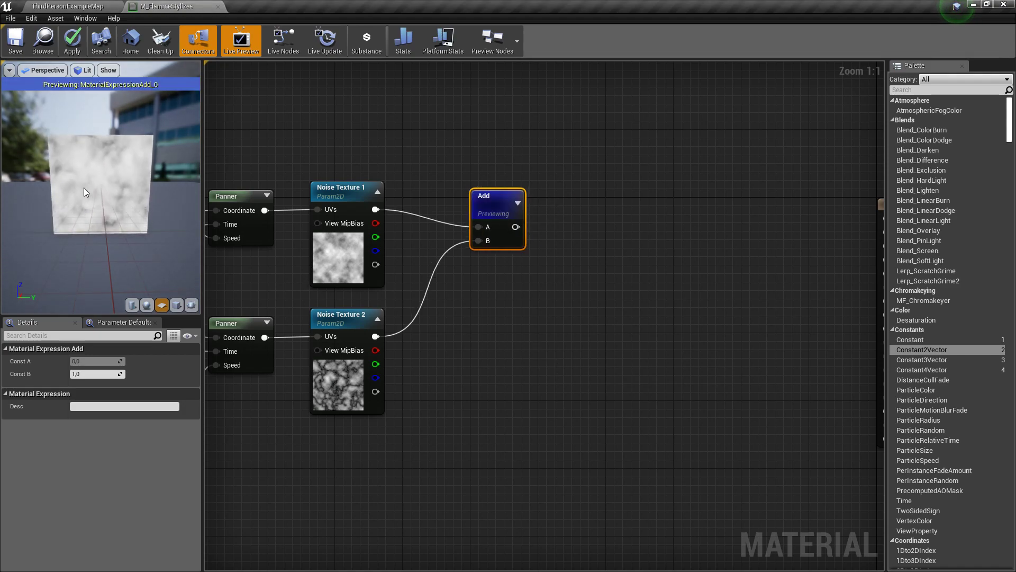
pyautogui.moveTo(85, 230); pyautogui.dragTo(80, 216)
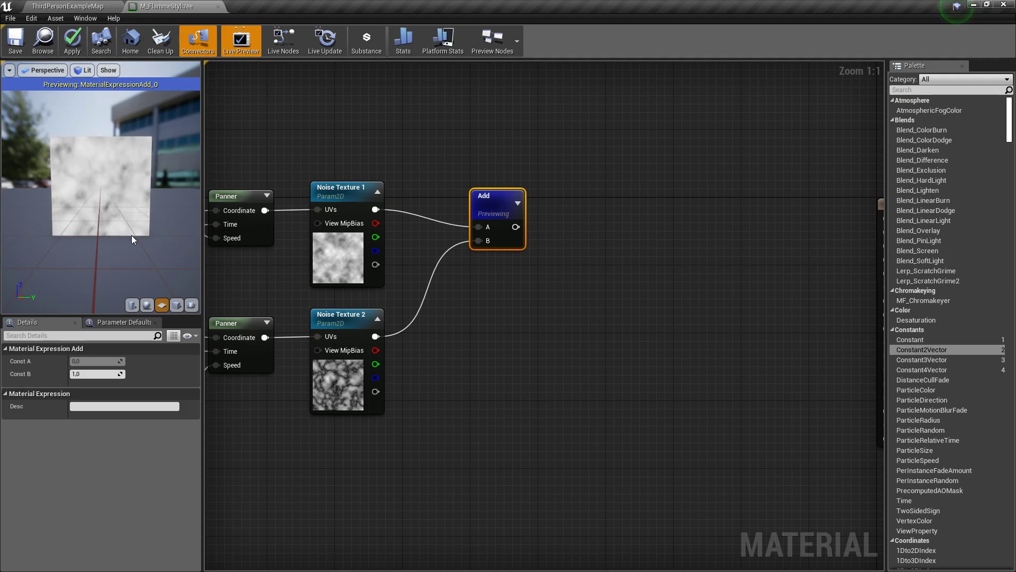
pyautogui.scroll(3, 81, 188)
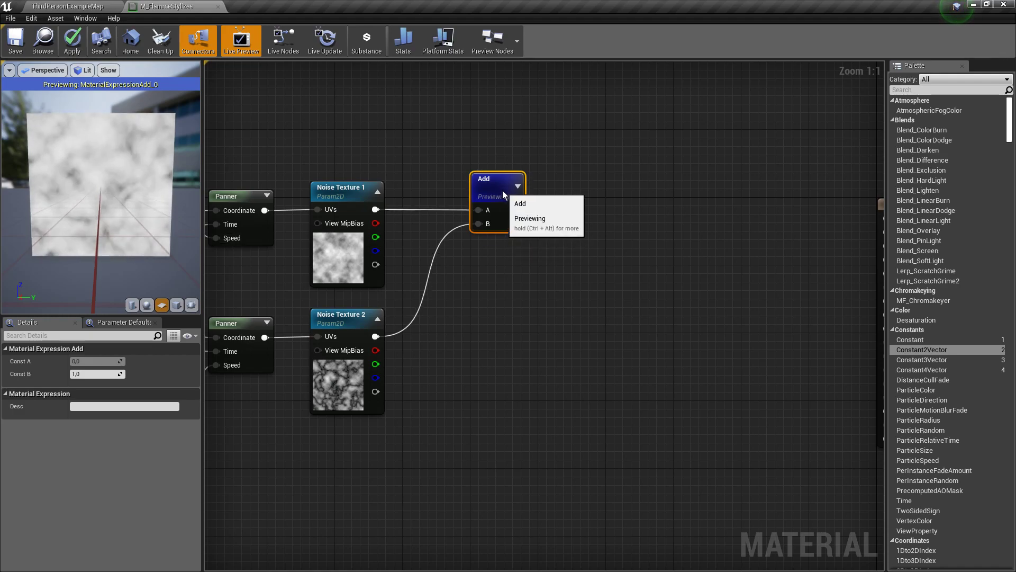
# Create a Multiply node with the Add node's output connected to its A input
pyautogui.moveTo(605, 211); pyautogui.dragTo(533, 226, button='right')
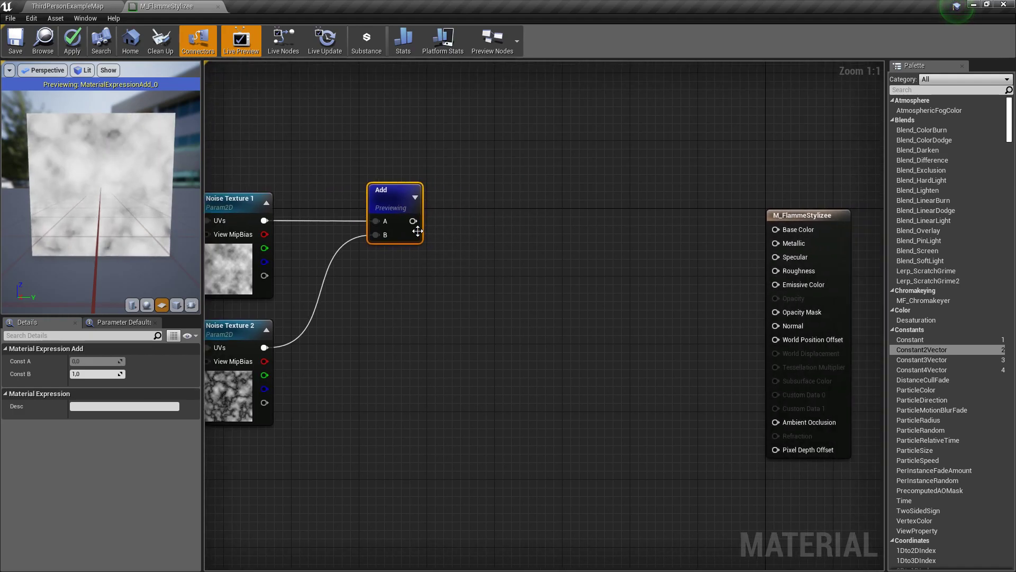
pyautogui.moveTo(414, 221); pyautogui.dragTo(471, 218)
pyautogui.write('multip')
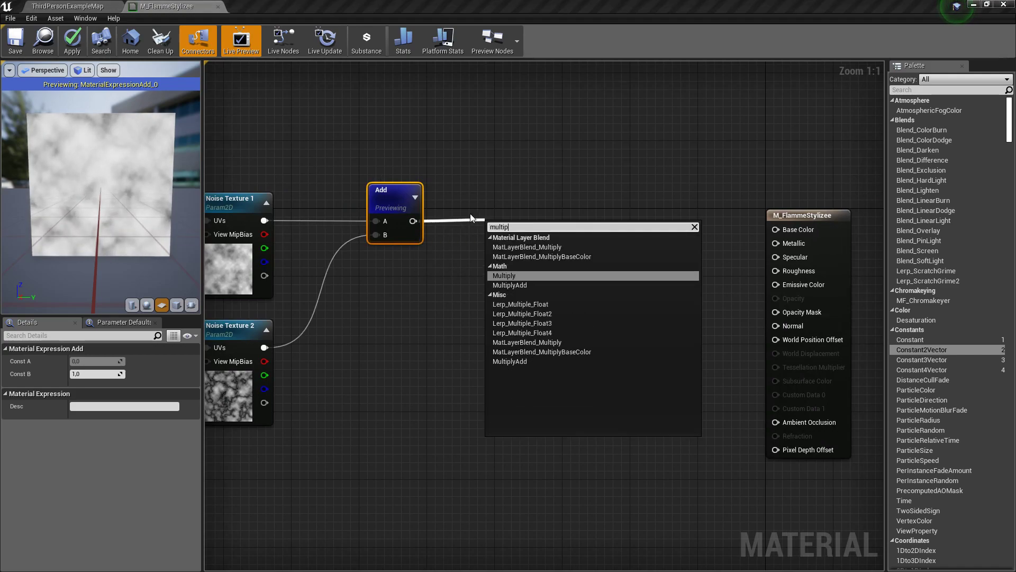
pyautogui.press('Return')
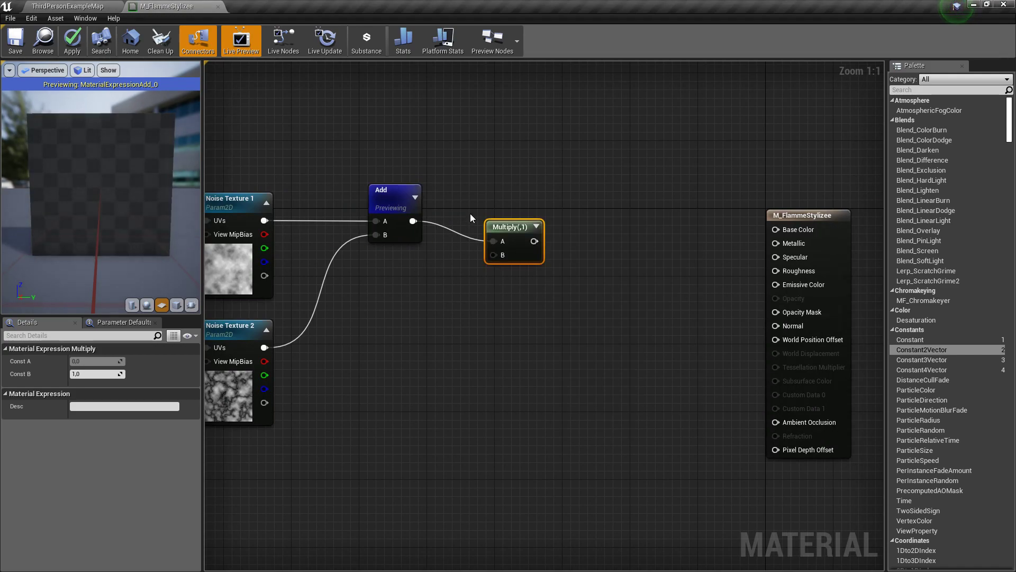
# Level the Multiply node with the Add node and feed its B input from a new scalar parameter named Distortion Intensity
pyautogui.moveTo(518, 226); pyautogui.dragTo(433, 271)
pyautogui.write('scalarpara')
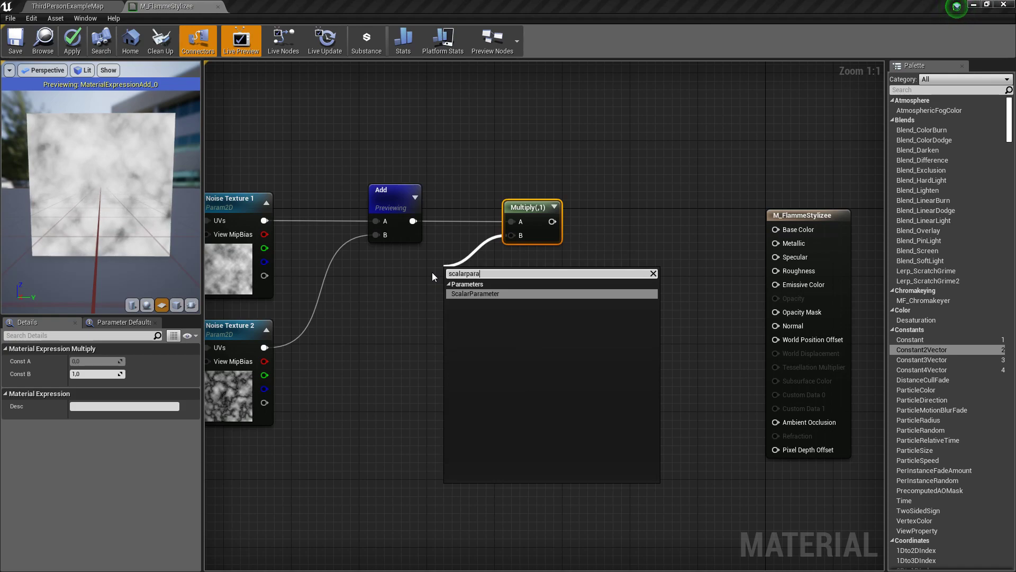
pyautogui.press('Return')
pyautogui.write('Distortio')
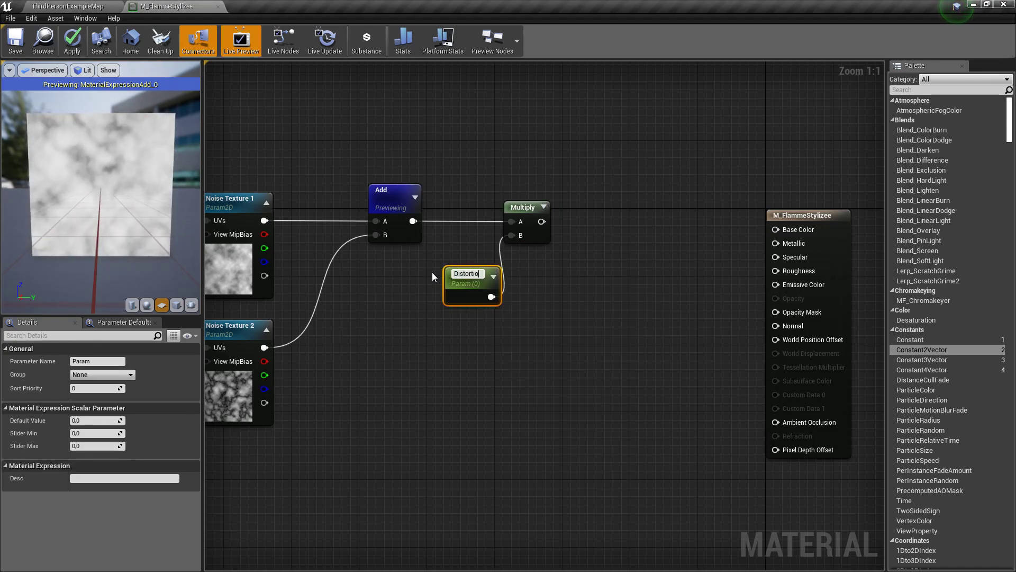
pyautogui.write('n Intensit')
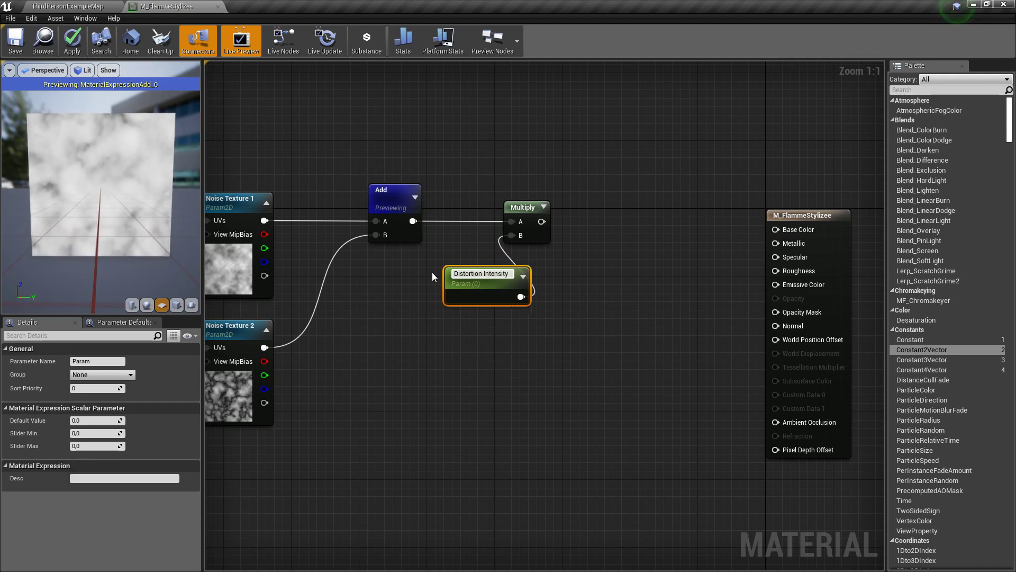
pyautogui.write('y')
pyautogui.press('Return')
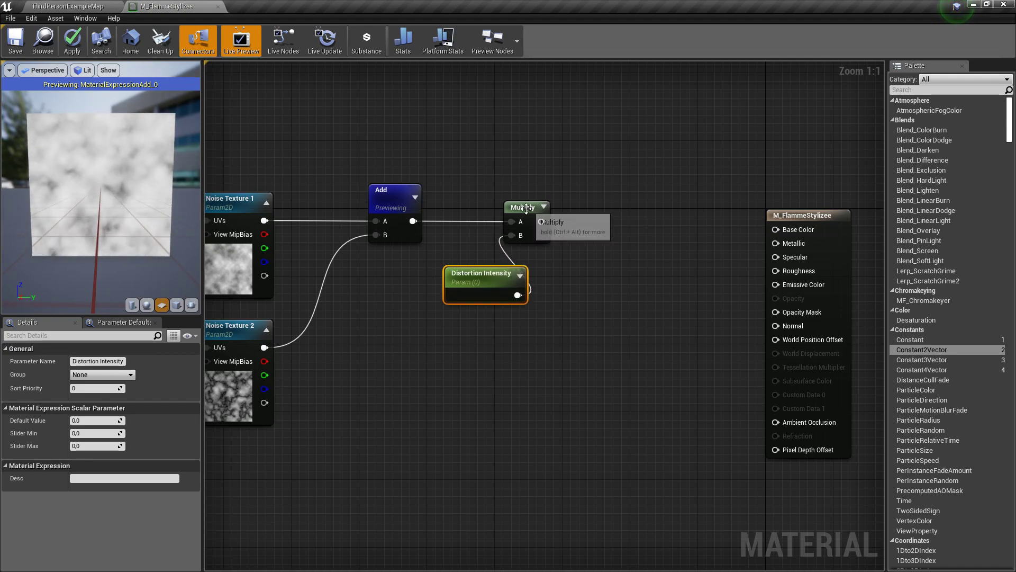
# Move the Multiply and Distortion Intensity nodes further along the graph and set Distortion Intensity's default value to 0.3
pyautogui.moveTo(525, 212); pyautogui.dragTo(573, 212)
pyautogui.moveTo(491, 279); pyautogui.dragTo(507, 239)
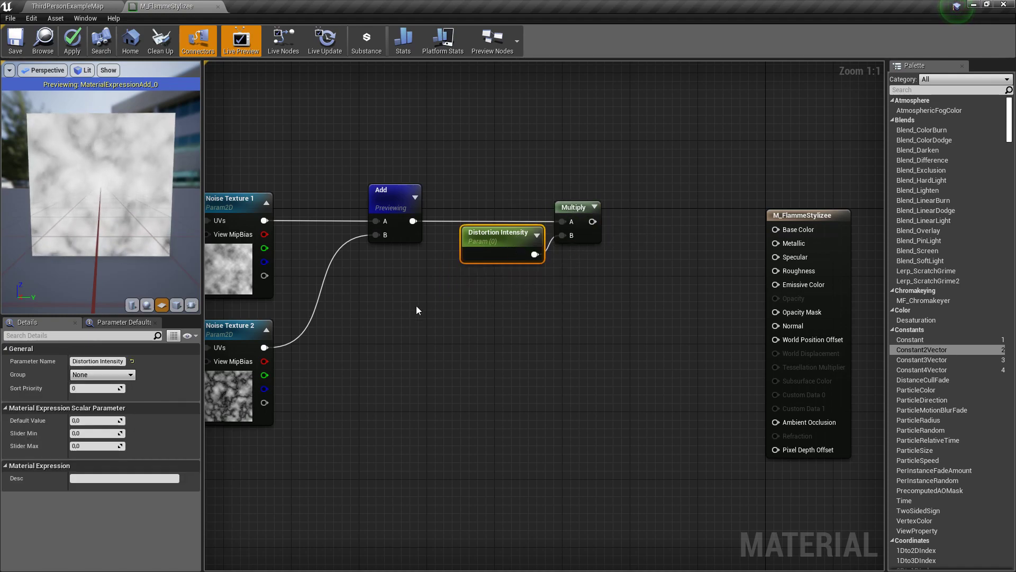
pyautogui.click(95, 420)
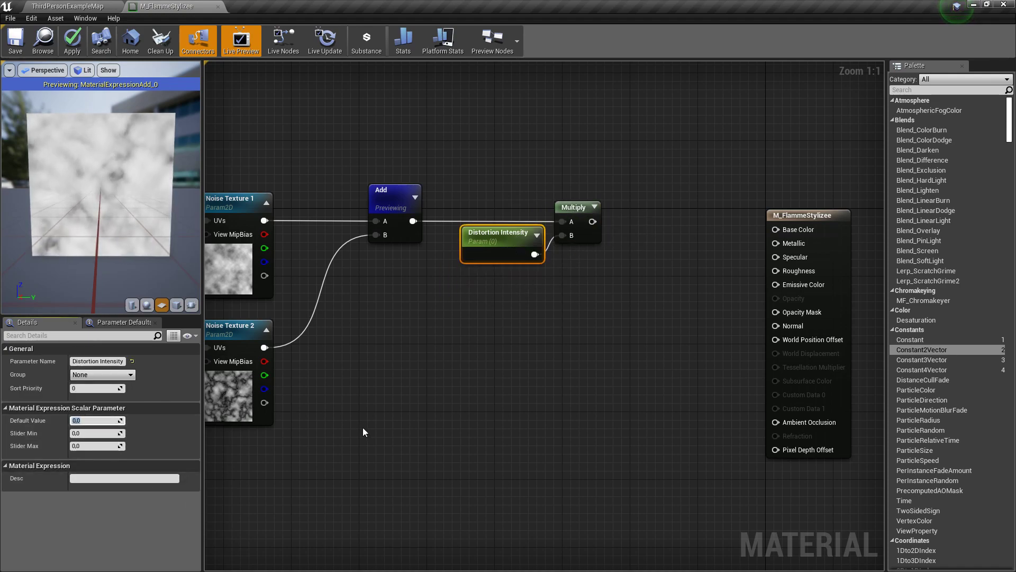
pyautogui.write('0.3')
pyautogui.click(392, 272)
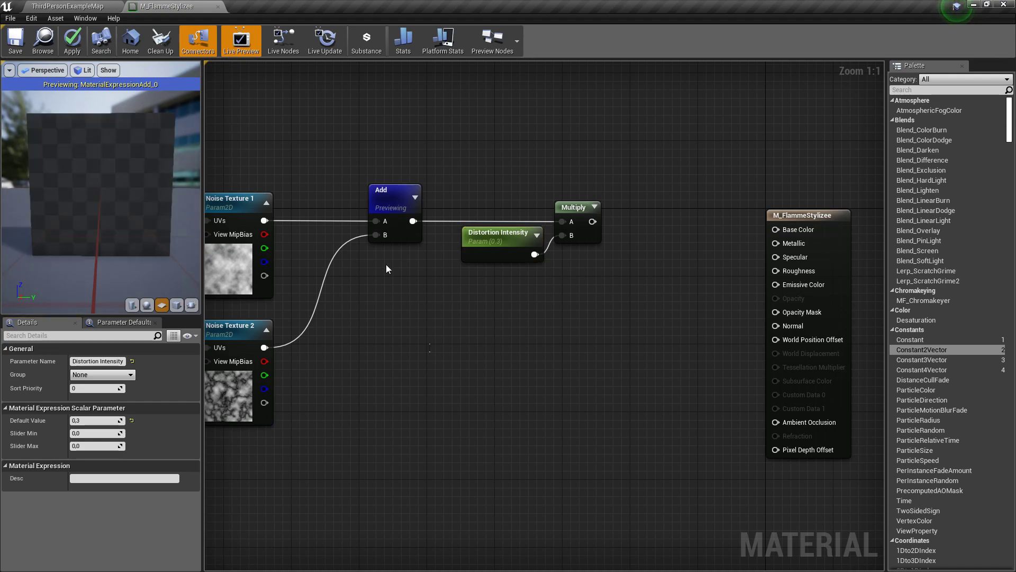
# Preview the Multiply node's result on the plane and move Distortion Intensity clear below the Add-to-Multiply link
pyautogui.click(406, 196)
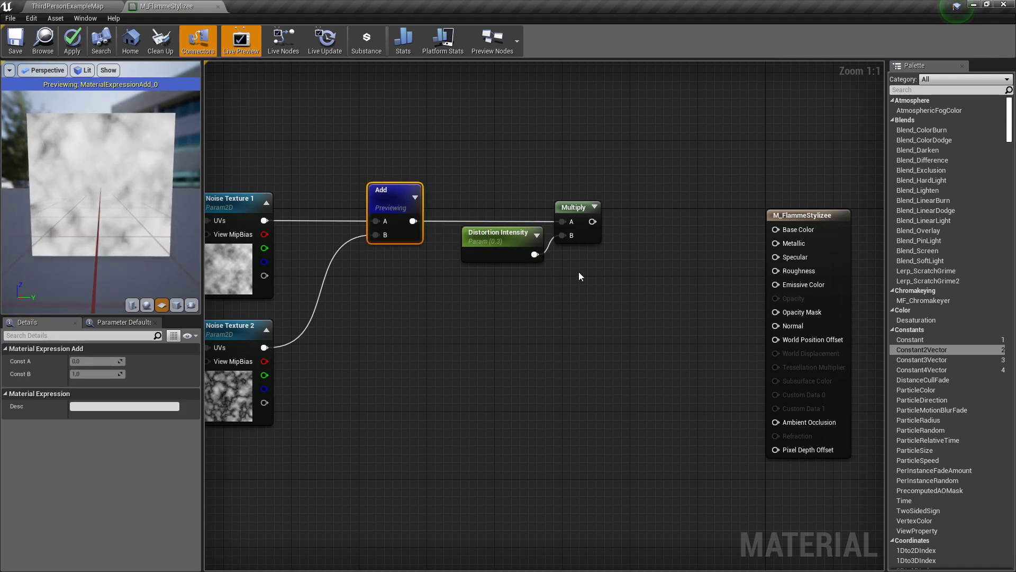
pyautogui.rightClick(571, 207)
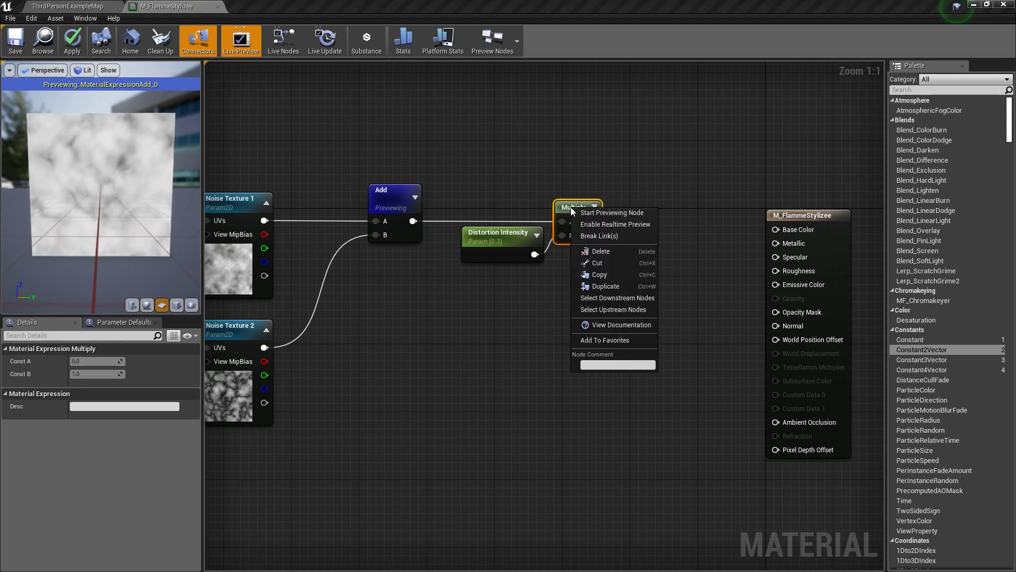
pyautogui.click(505, 195)
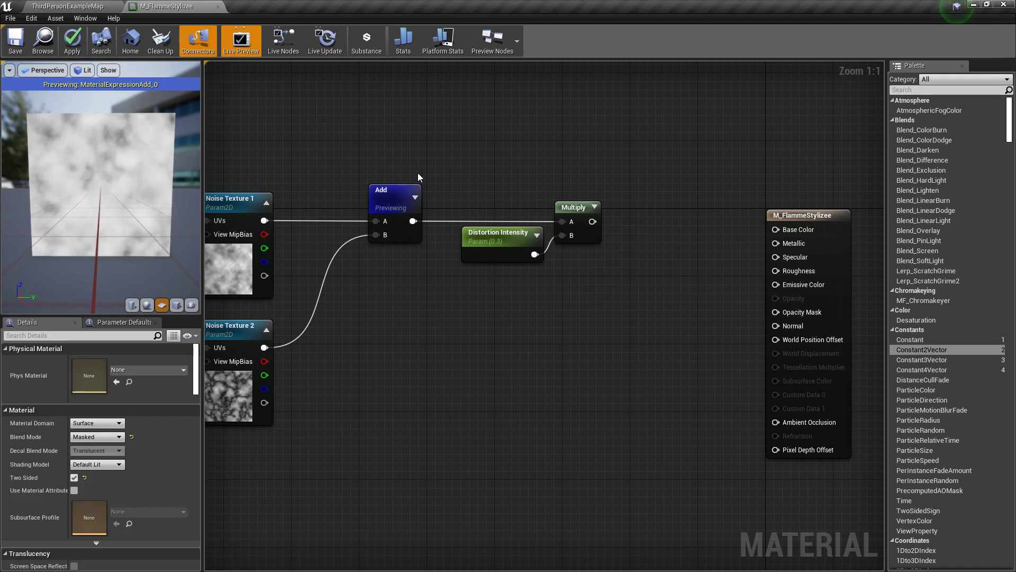
pyautogui.click(498, 235)
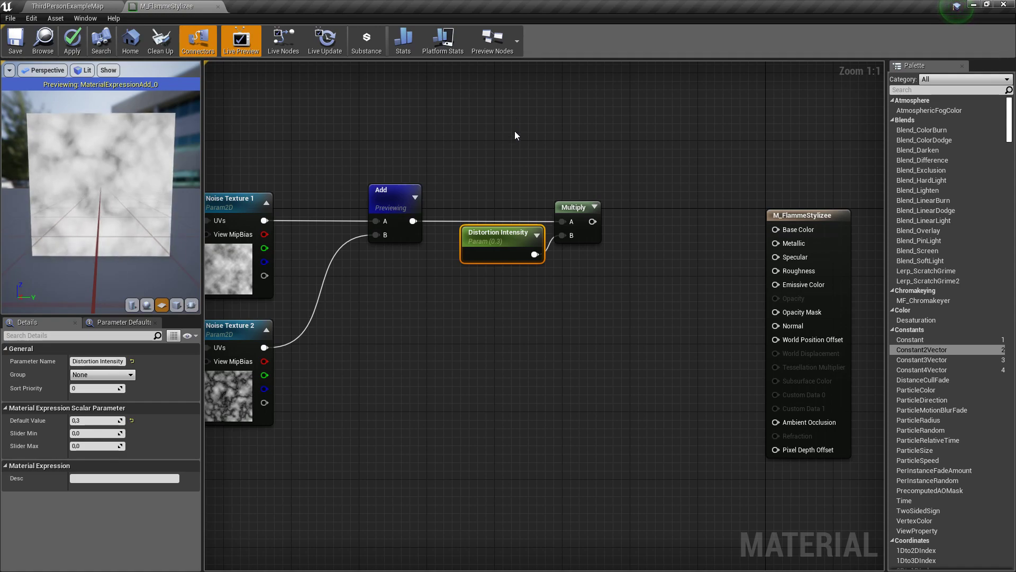
pyautogui.click(579, 210)
pyautogui.rightClick(578, 210)
pyautogui.click(627, 211)
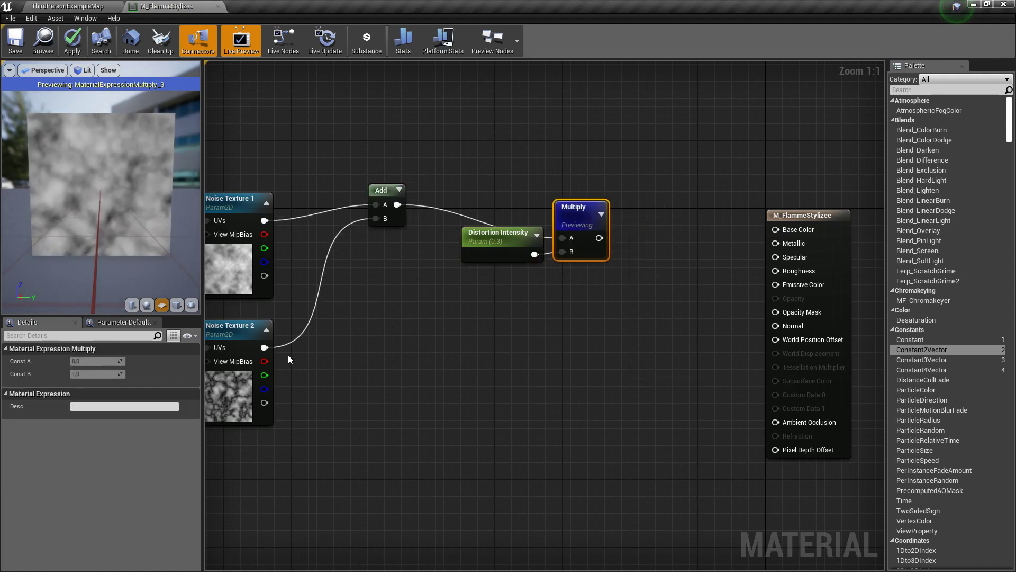
pyautogui.moveTo(527, 231); pyautogui.dragTo(494, 264)
# Compare Distortion Intensity default values of 2, 0.3 and 5 in the preview, ending on 0.3
pyautogui.click(94, 420)
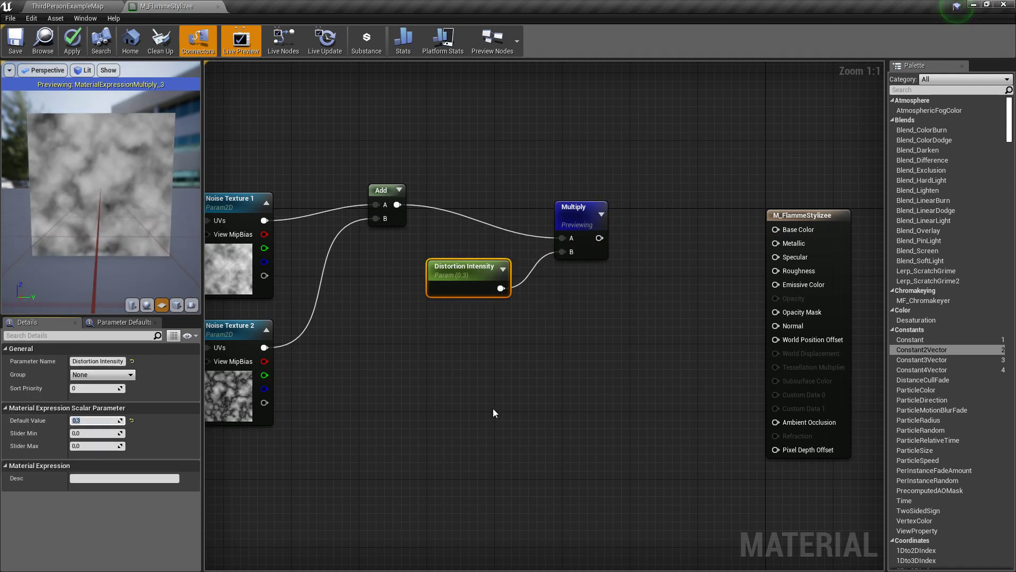
pyautogui.write('2')
pyautogui.press('Return')
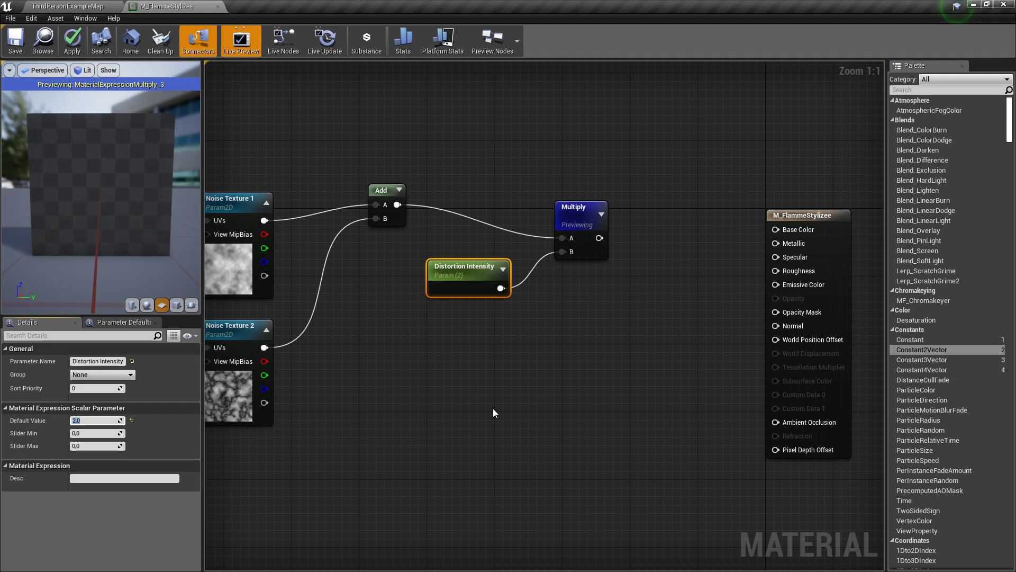
pyautogui.write('.')
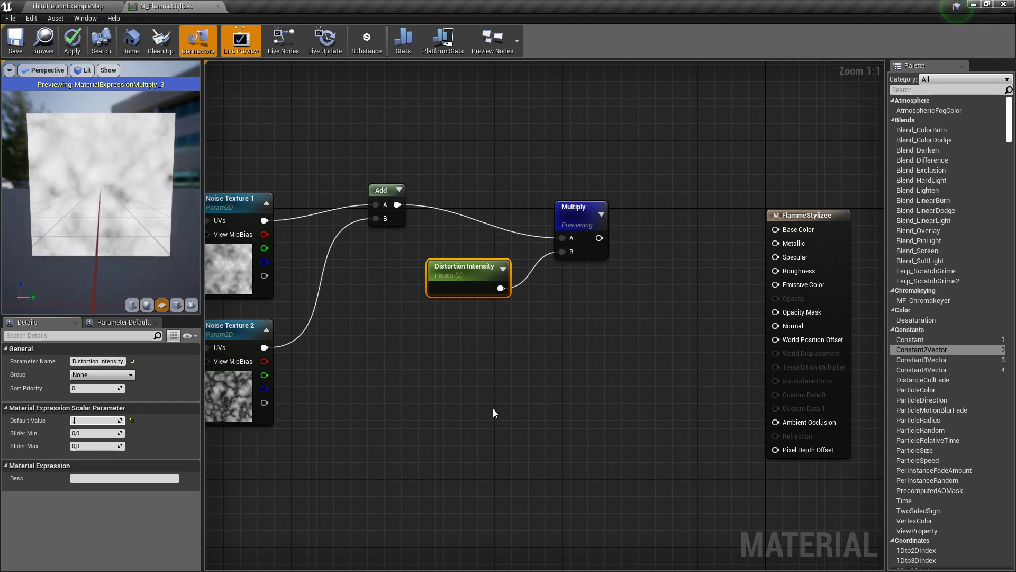
pyautogui.write('3')
pyautogui.press('Return')
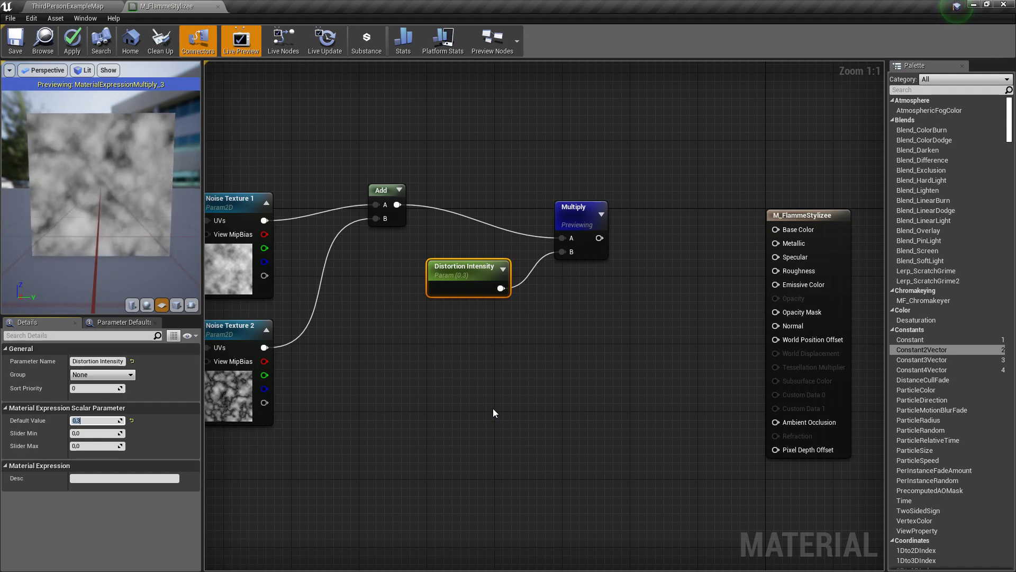
pyautogui.write('5')
pyautogui.press('Return')
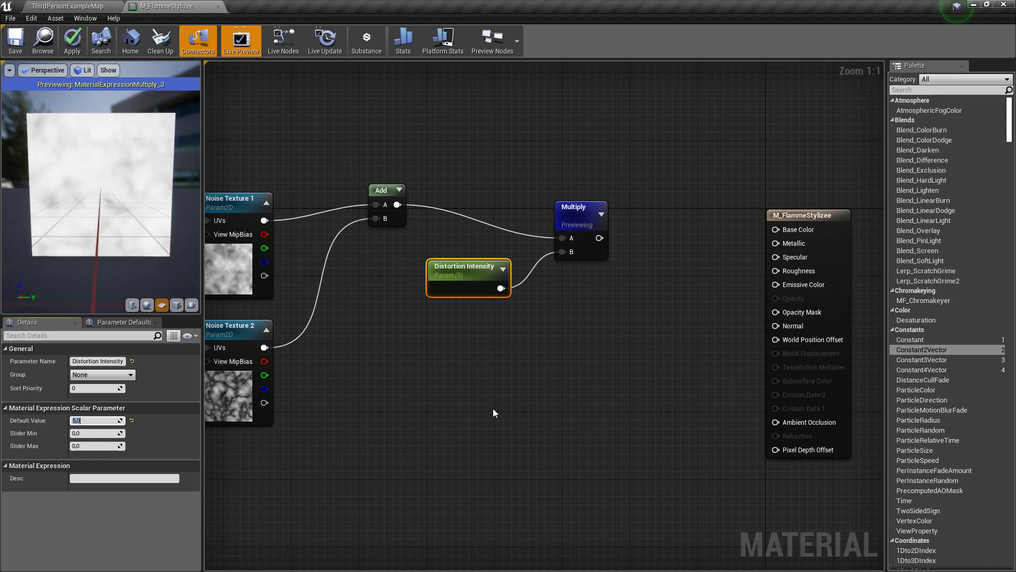
pyautogui.write('0.3')
pyautogui.press('Return')
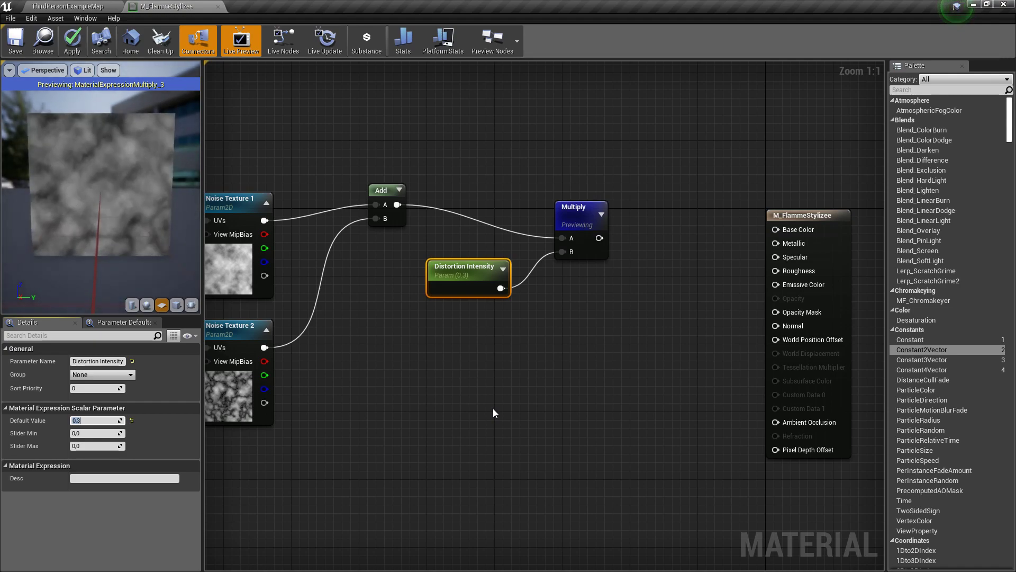
# Align the Add node with the Multiply node's A input and stop previewing Multiply
pyautogui.moveTo(458, 415); pyautogui.dragTo(545, 418, button='right')
pyautogui.click(492, 227)
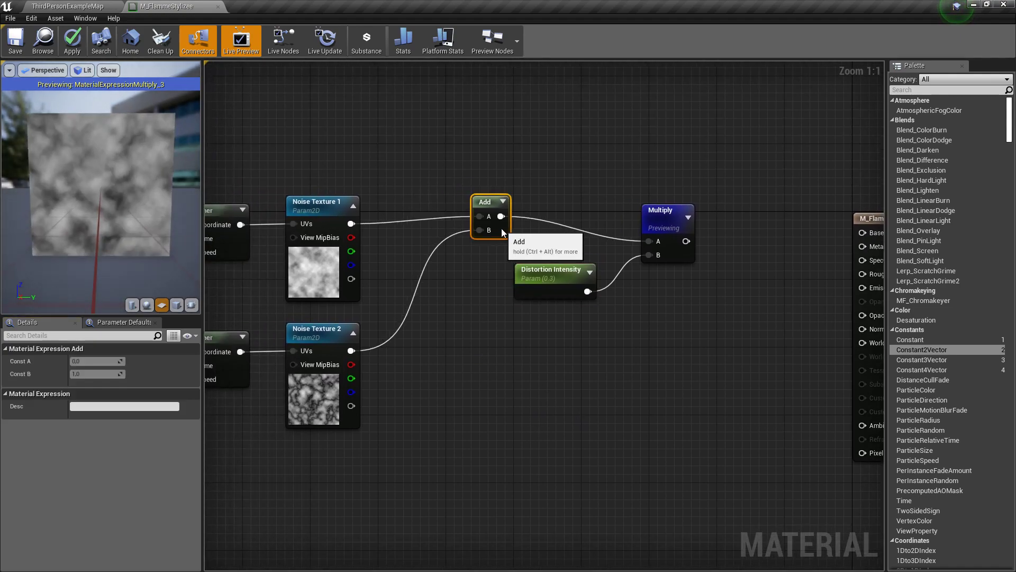
pyautogui.moveTo(507, 241); pyautogui.dragTo(507, 250)
pyautogui.rightClick(666, 217)
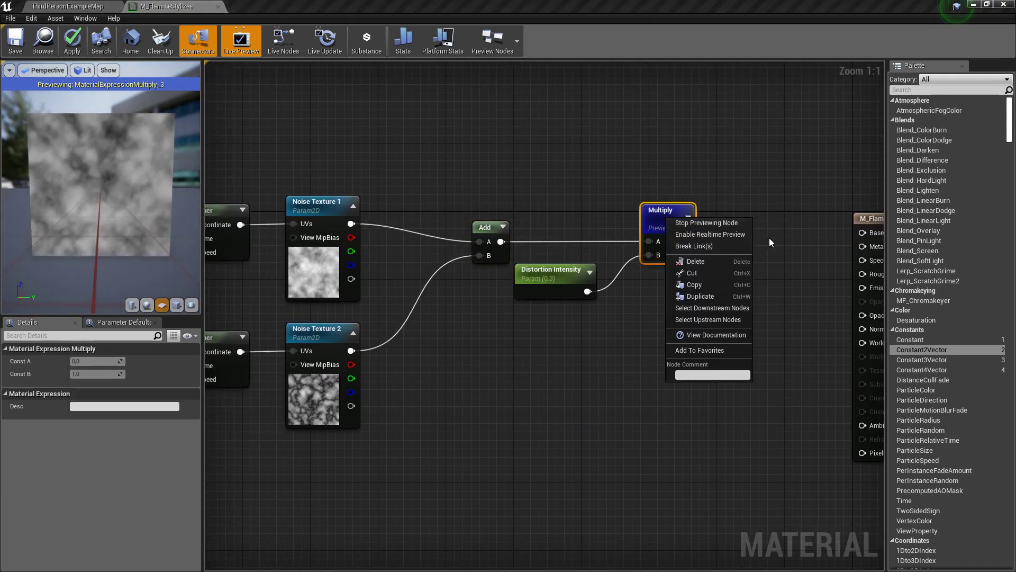
pyautogui.click(729, 224)
pyautogui.click(444, 371)
# Enclose all nodes from TexCoord and Time through both noise textures in a comment titled "Modifie les UVs en fonction du temps écoulé"
pyautogui.moveTo(443, 372); pyautogui.dragTo(789, 341, button='right')
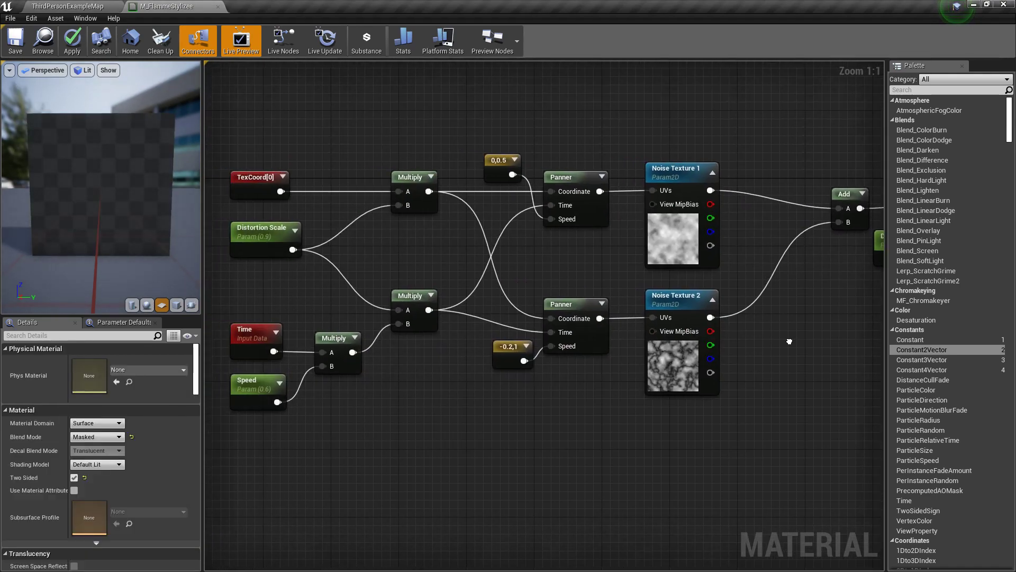
pyautogui.scroll(-2, 577, 336)
pyautogui.moveTo(292, 173); pyautogui.dragTo(693, 425)
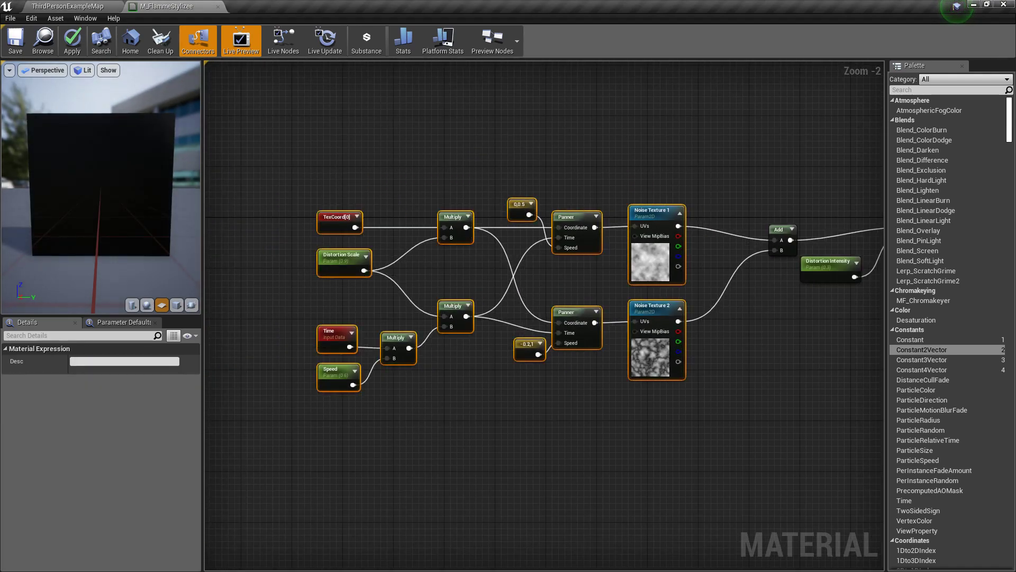
pyautogui.moveTo(297, 443); pyautogui.dragTo(677, 171)
pyautogui.write('c')
pyautogui.write('Modifie')
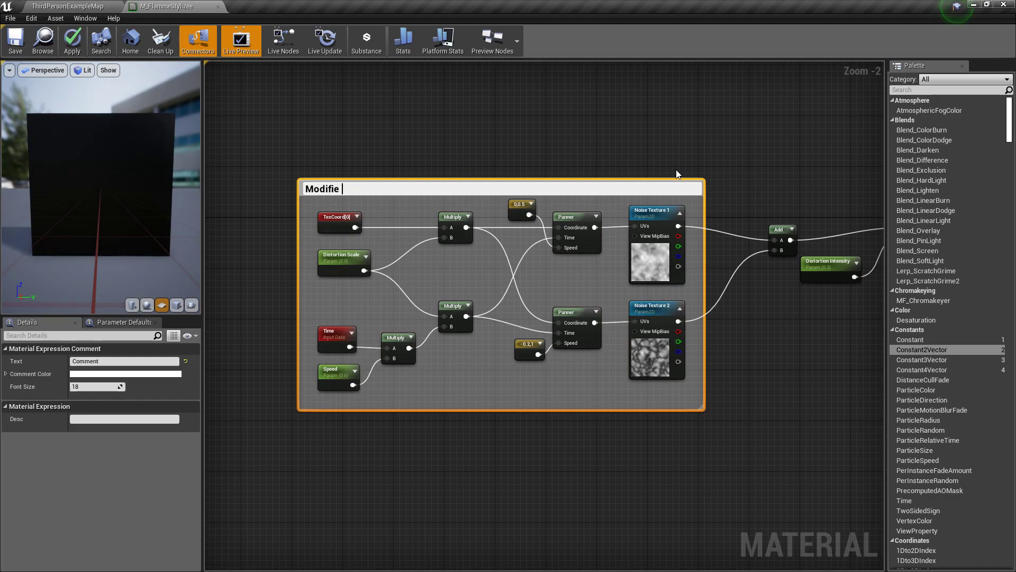
pyautogui.write(' les Uvs')
pyautogui.write('Vs e')
pyautogui.write('n fonction du temps')
pyautogui.write(' écoulé')
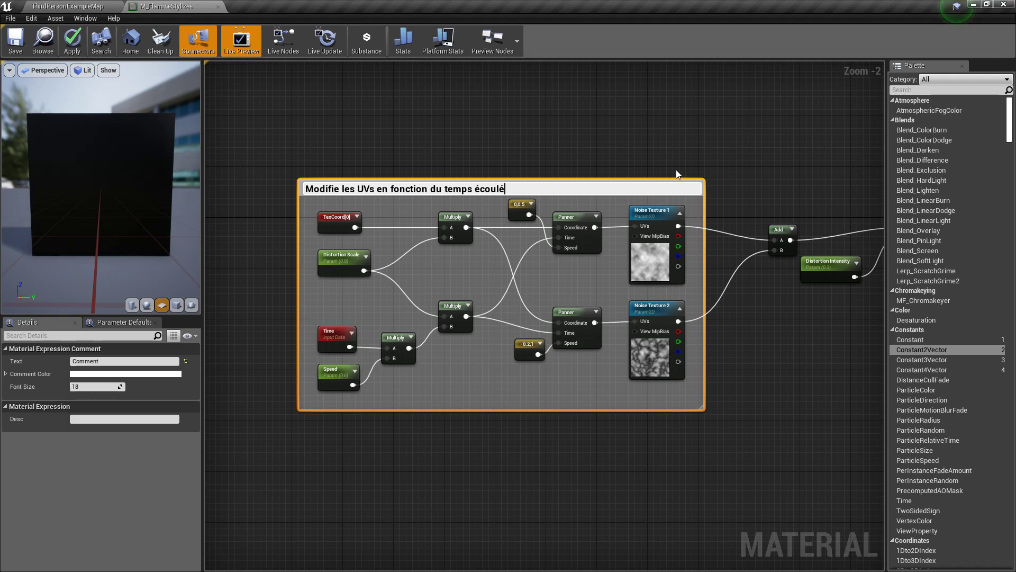
pyautogui.press('Return')
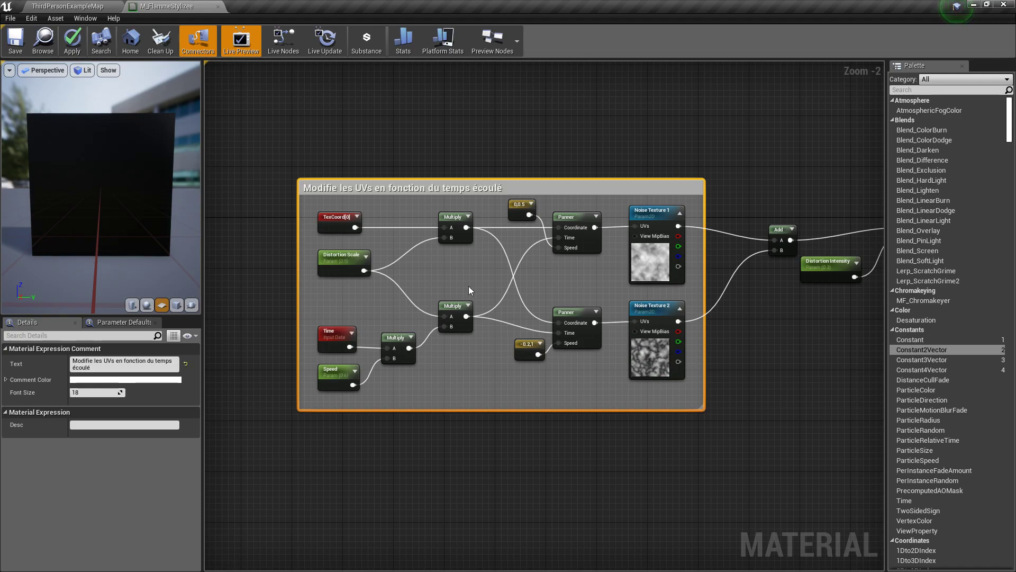
# Move the Speed parameter below the large comment box and give it its own comment, "Permet d'augmenter la vitesse de simulation"
pyautogui.moveTo(476, 259); pyautogui.dragTo(563, 174, button='right')
pyautogui.moveTo(425, 291); pyautogui.dragTo(423, 365)
pyautogui.write('c')
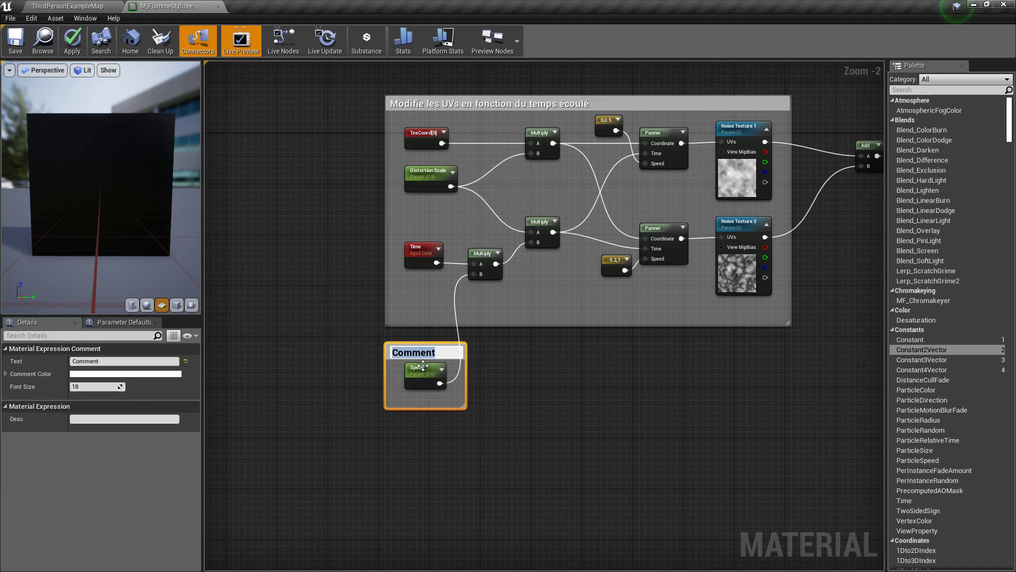
pyautogui.write("Permet d'augmenter la vite")
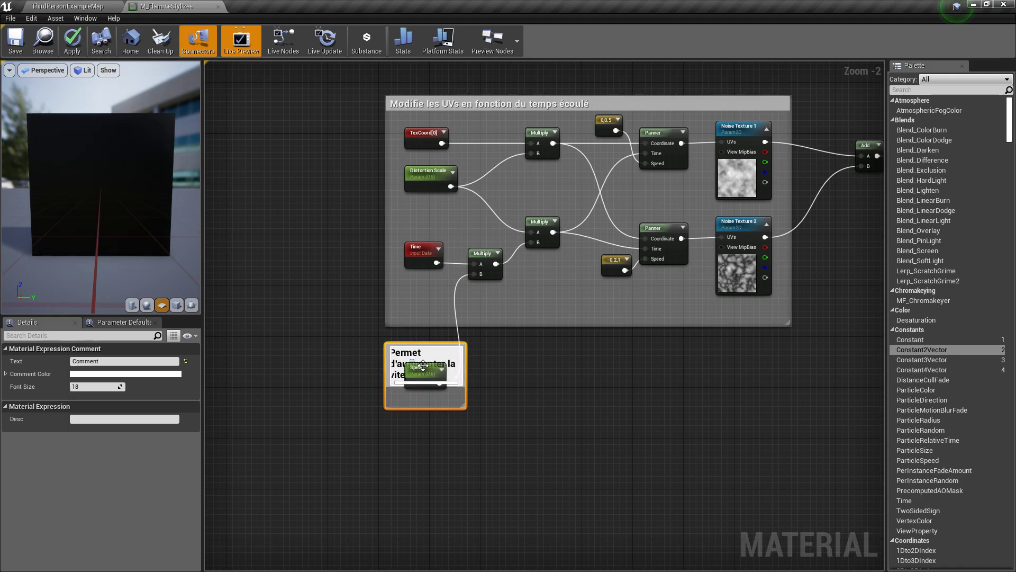
pyautogui.write('sse de simulation')
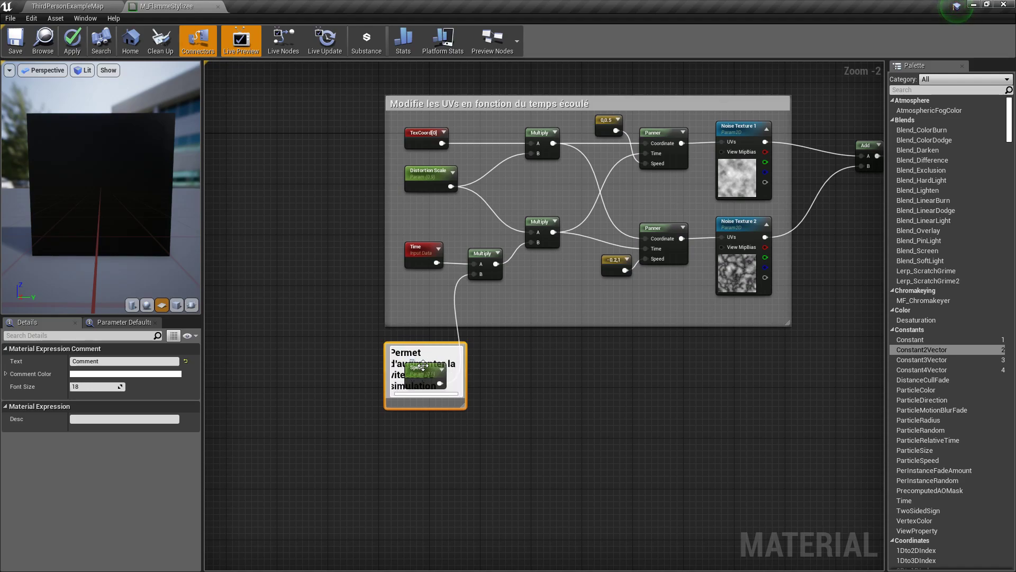
pyautogui.press('Return')
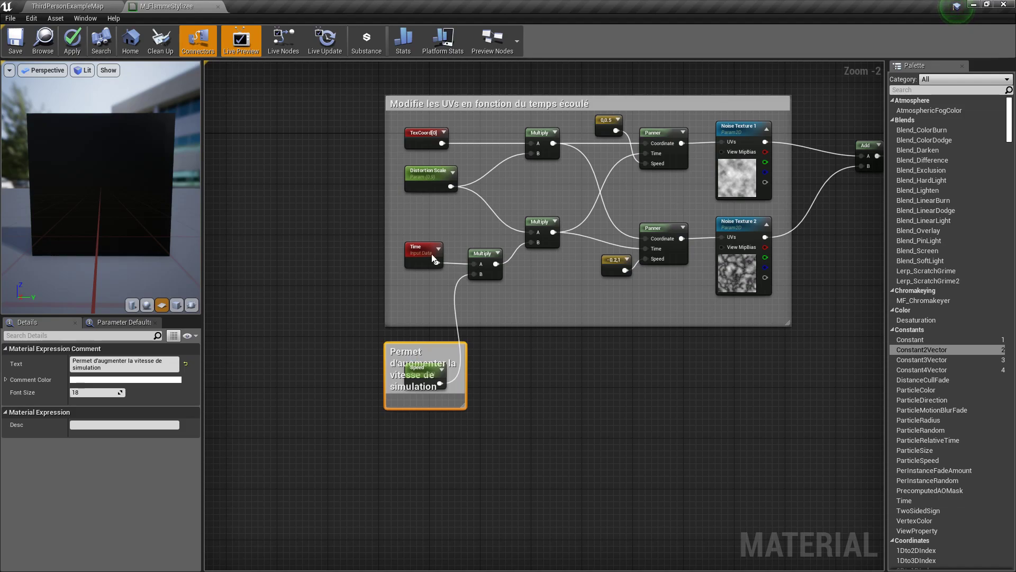
# Resize the Speed comment so its title clears the node, and shorten the large comment box so the two do not overlap
pyautogui.moveTo(438, 343); pyautogui.dragTo(440, 303)
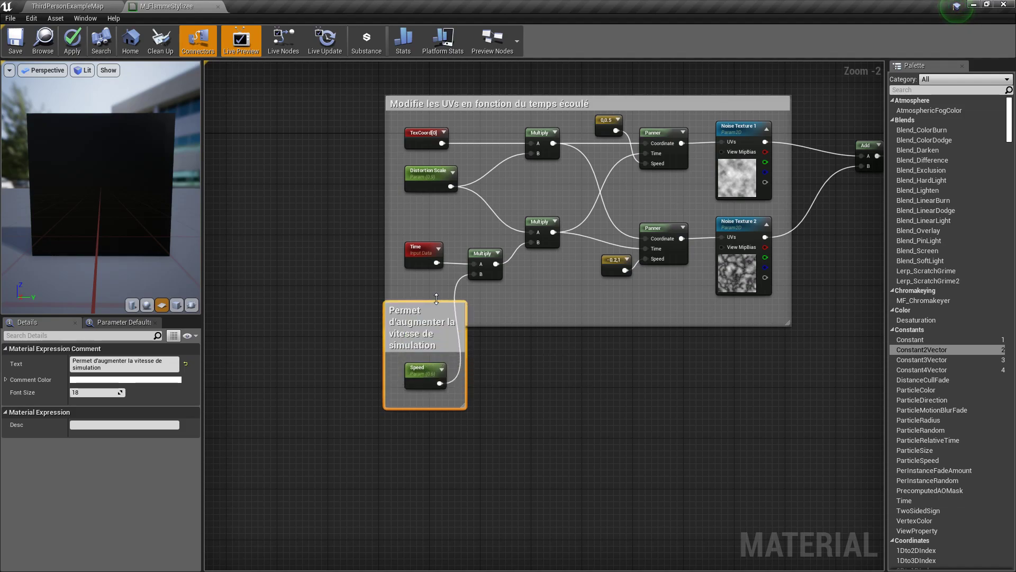
pyautogui.click(468, 342)
pyautogui.moveTo(467, 341); pyautogui.dragTo(493, 341)
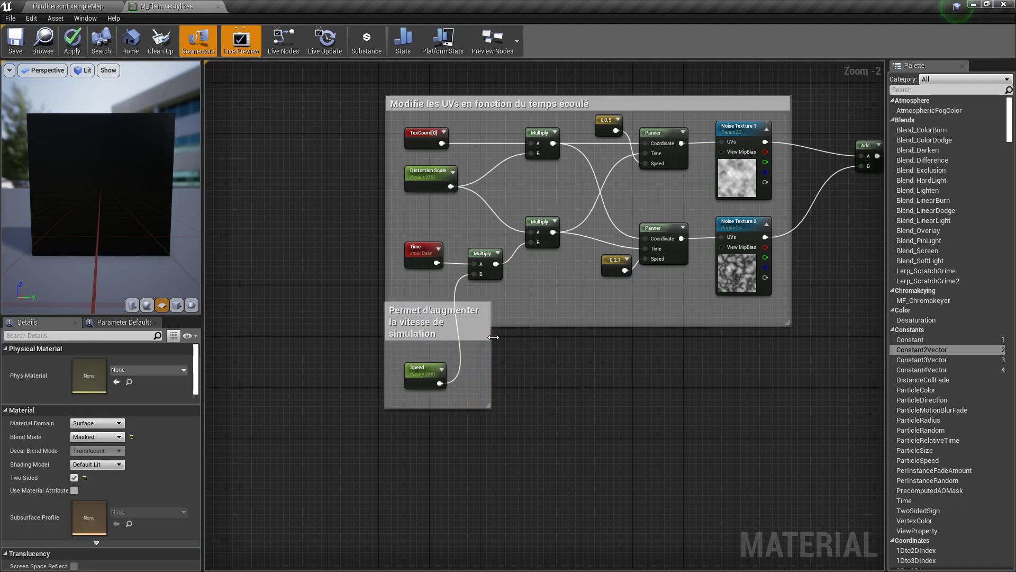
pyautogui.moveTo(436, 325); pyautogui.dragTo(440, 300)
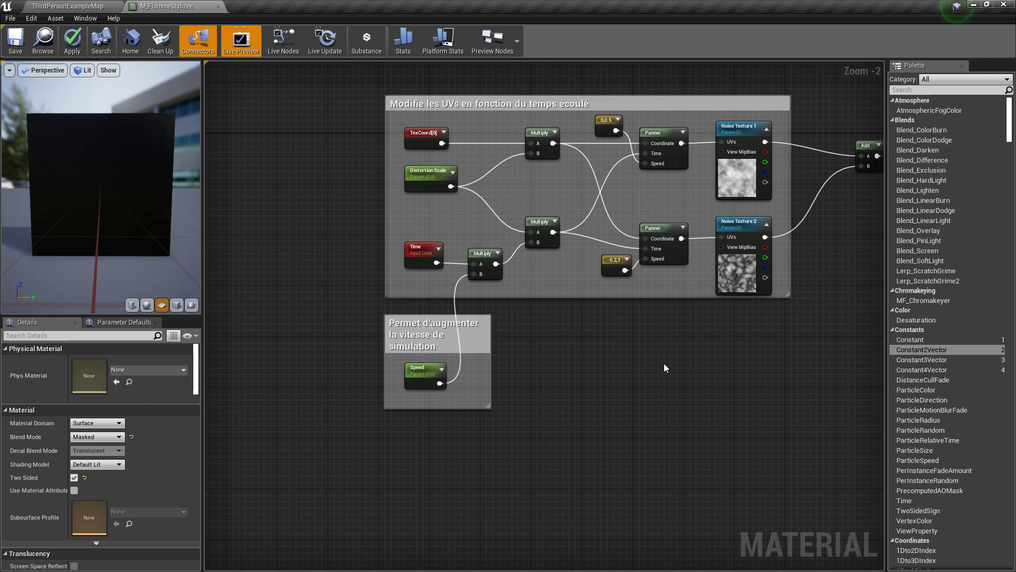
# Place Distortion Intensity directly below the Add node and bring Multiply closer, level with Add
pyautogui.moveTo(769, 362); pyautogui.dragTo(419, 348, button='right')
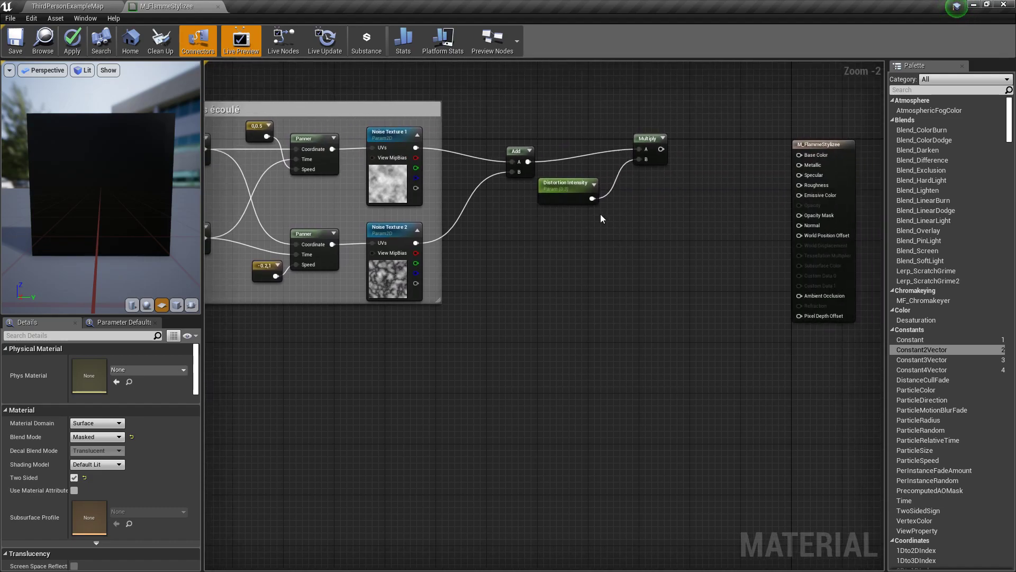
pyautogui.click(555, 196)
pyautogui.moveTo(551, 201); pyautogui.dragTo(519, 214)
pyautogui.moveTo(650, 139); pyautogui.dragTo(607, 152)
pyautogui.click(607, 262)
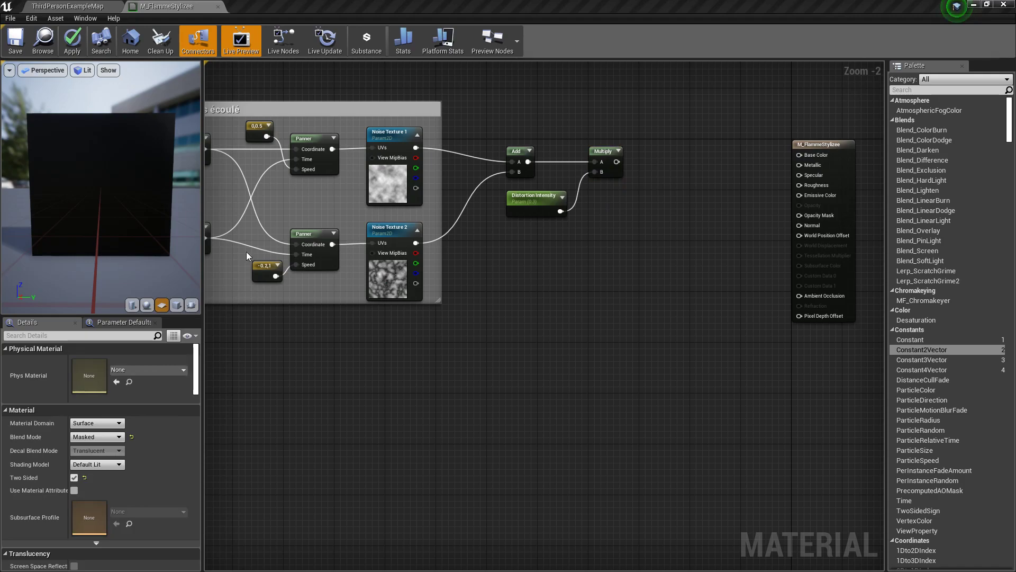
# Enclose Add, Distortion Intensity and Multiply in a comment titled "Additionne les deux textures mouvantes entre elles et y ajoute de la distortion"
pyautogui.moveTo(662, 103); pyautogui.dragTo(450, 256)
pyautogui.write('c')
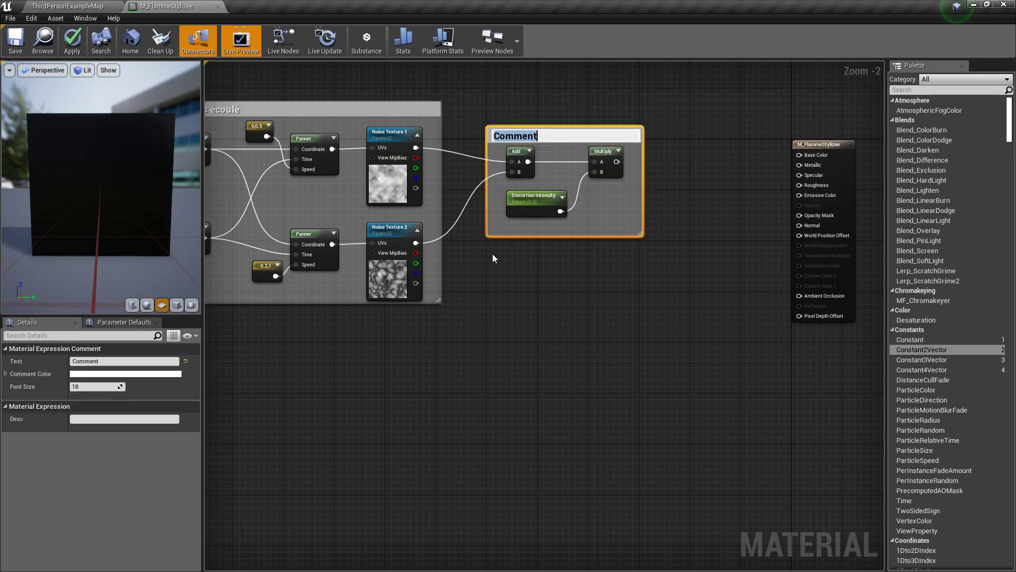
pyautogui.write('Aditio')
pyautogui.write('nal')
pyautogui.press('BackSpace')
pyautogui.press('BackSpace')
pyautogui.press('BackSpace')
pyautogui.press('BackSpace')
pyautogui.press('BackSpace')
pyautogui.press('BackSpace')
pyautogui.press('BackSpace')
pyautogui.write('ditionne les deux tex')
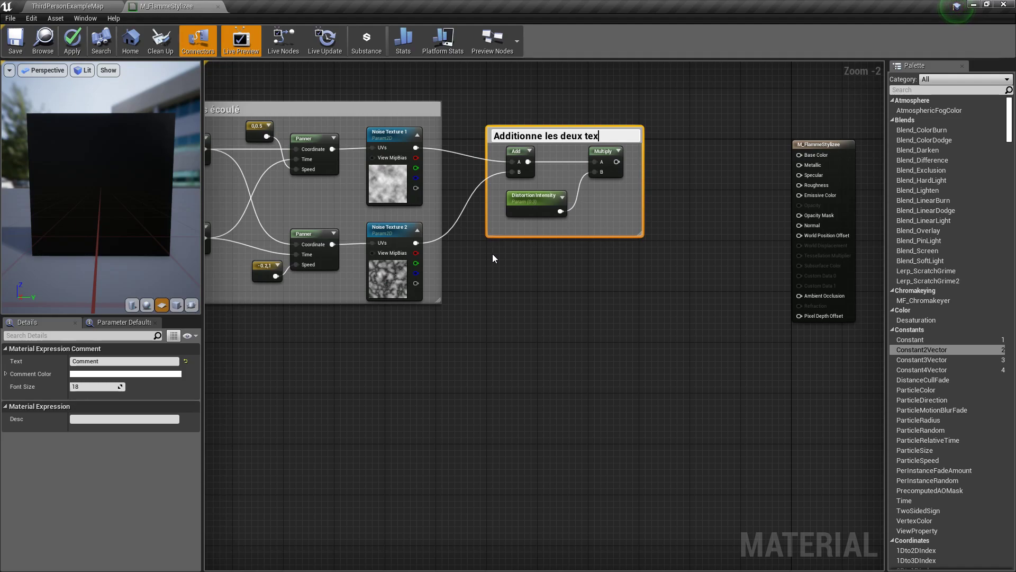
pyautogui.write('tures mouvantes ')
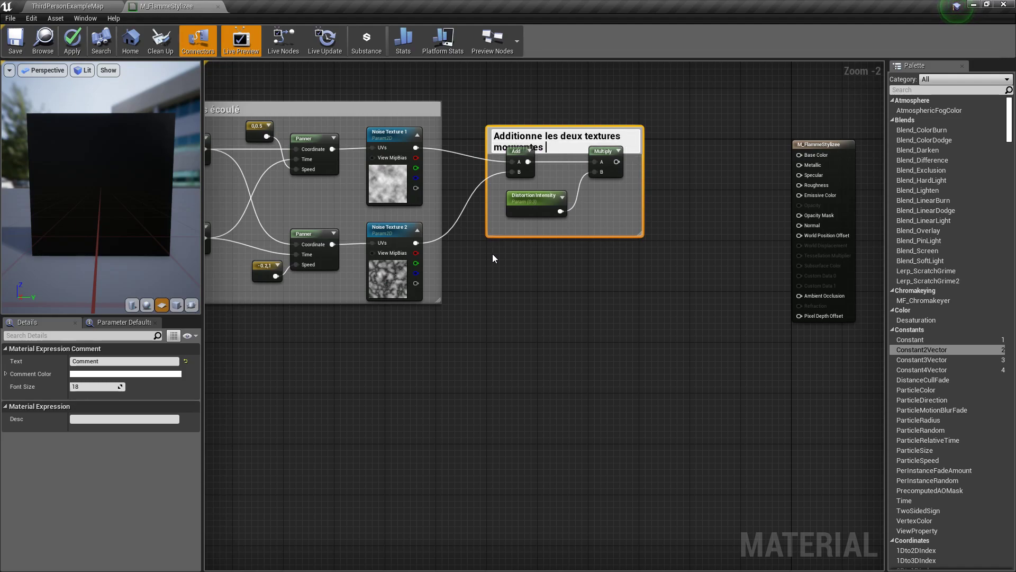
pyautogui.write('entre elles et v')
pyautogui.write(' ajoute de la ')
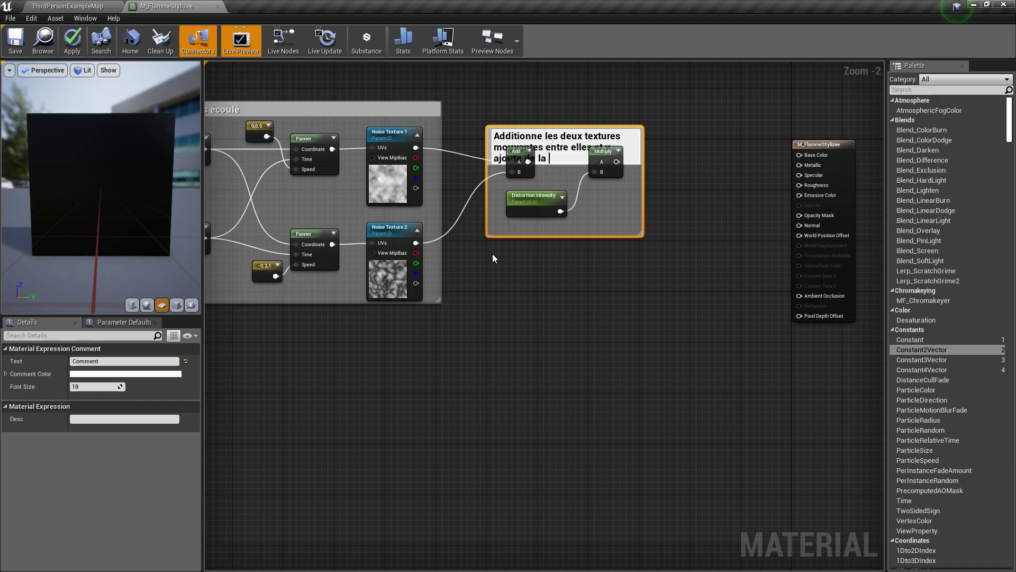
pyautogui.write('distortion')
pyautogui.press('Return')
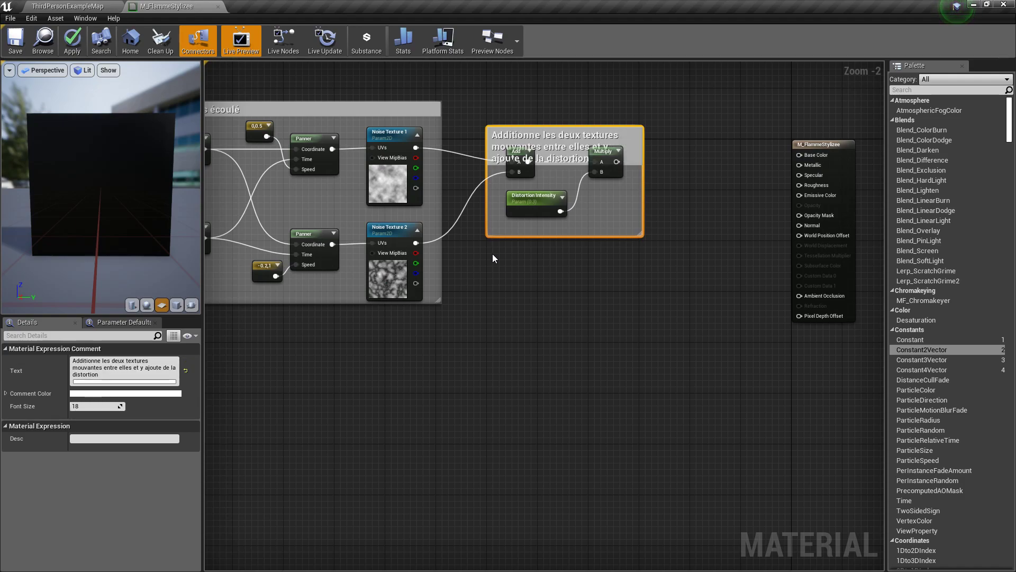
# Extend the new comment box upward so its title clears the nodes, and correct "distortion" to "distorsion" in the title
pyautogui.moveTo(563, 126); pyautogui.dragTo(568, 90)
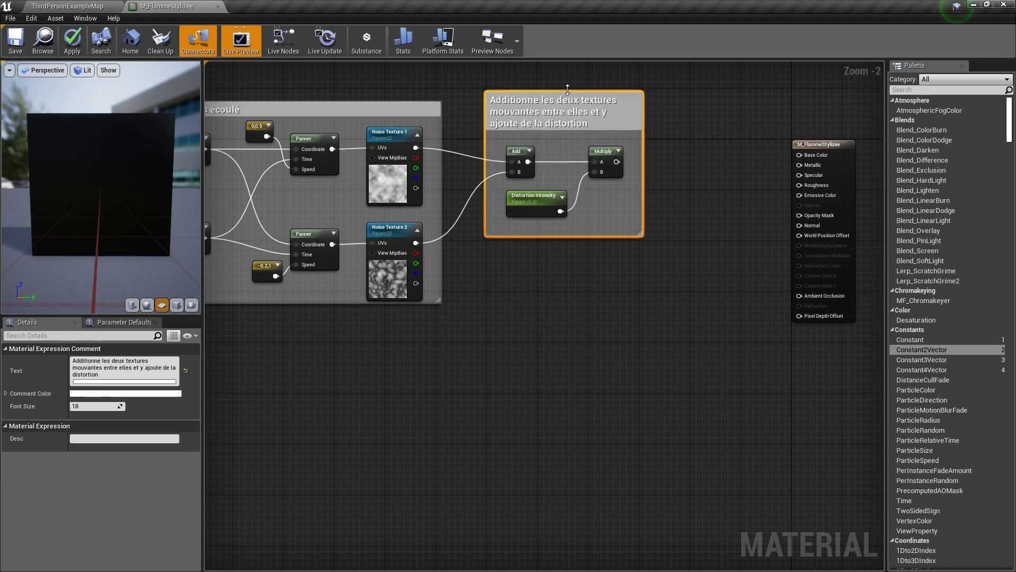
pyautogui.scroll(2, 585, 159)
pyautogui.moveTo(715, 131); pyautogui.dragTo(493, 171, button='right')
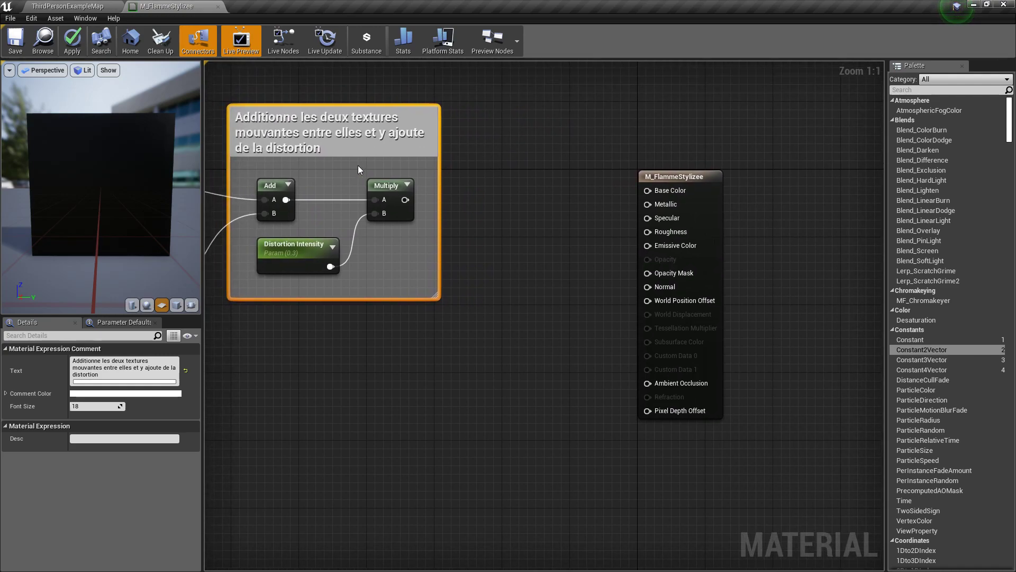
pyautogui.doubleClick(355, 145)
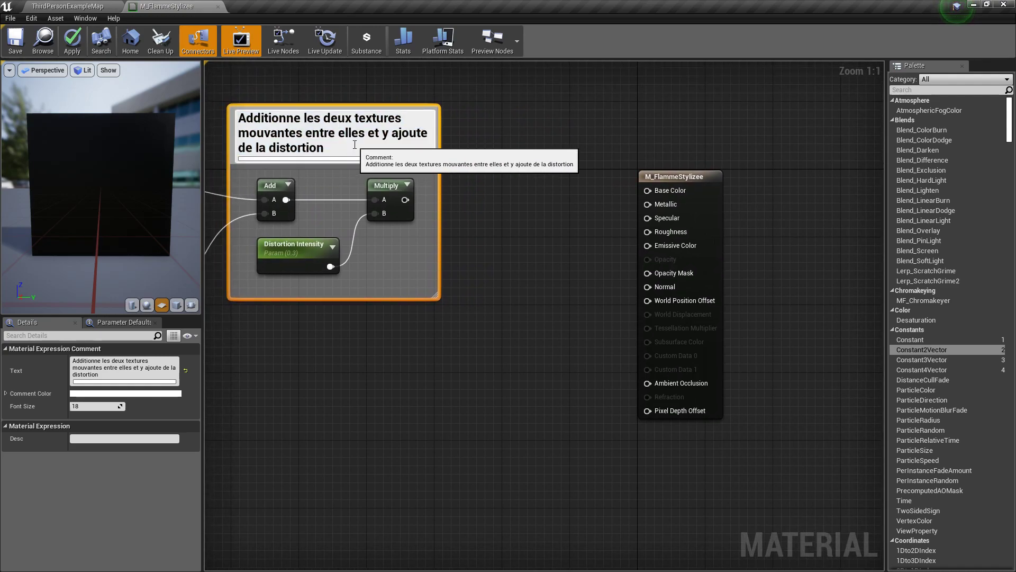
pyautogui.press('BackSpace')
pyautogui.write('s')
pyautogui.press('Return')
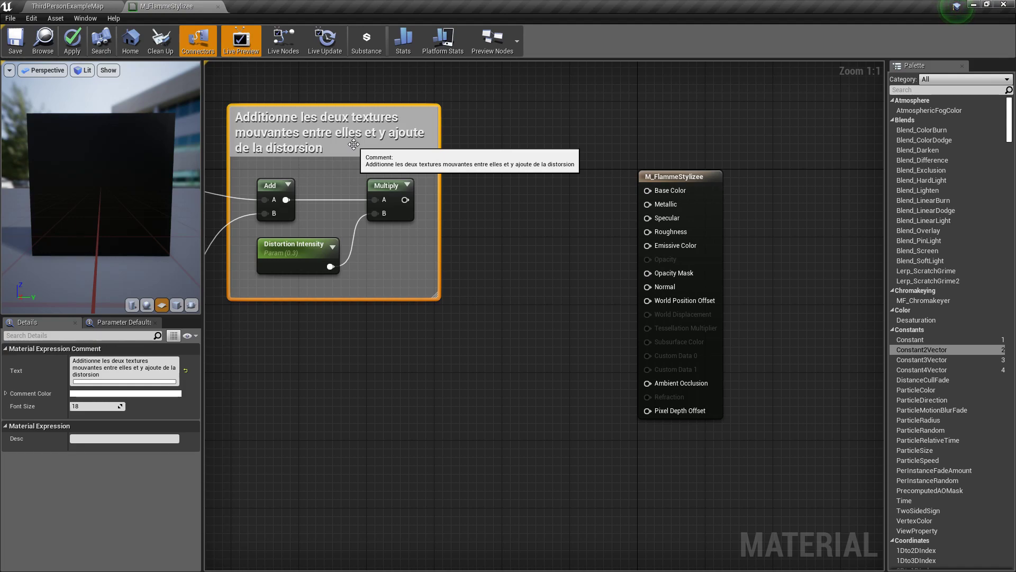
# Move the M_FlammeStylizee output node far to the right of the distortion comment to make room for more nodes
pyautogui.click(608, 259)
pyautogui.moveTo(714, 202); pyautogui.dragTo(841, 207)
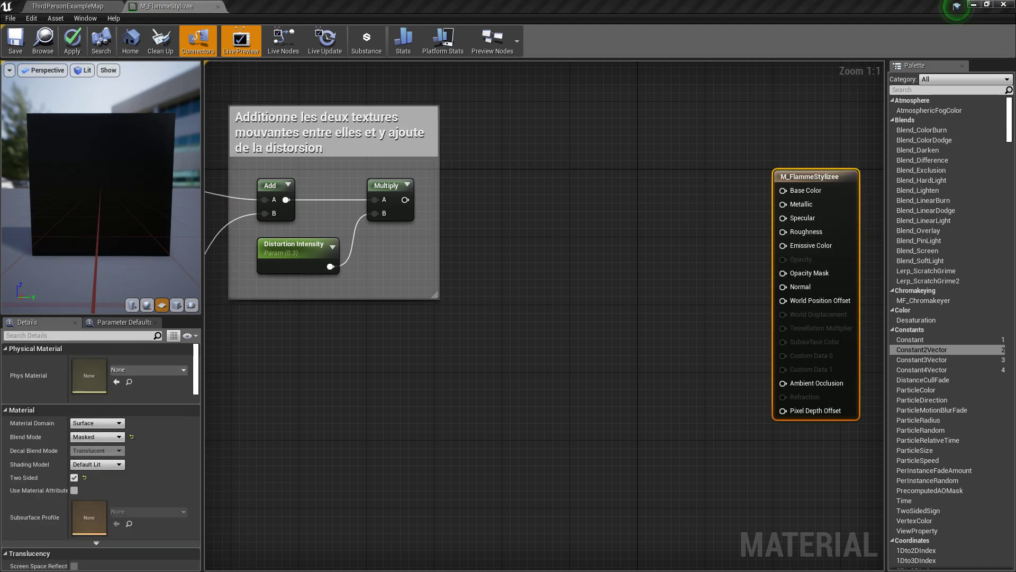
pyautogui.moveTo(721, 347); pyautogui.dragTo(524, 324, button='right')
pyautogui.moveTo(641, 233); pyautogui.dragTo(822, 224)
pyautogui.click(433, 259)
pyautogui.moveTo(358, 244); pyautogui.dragTo(415, 243, button='right')
pyautogui.scroll(-1, 415, 242)
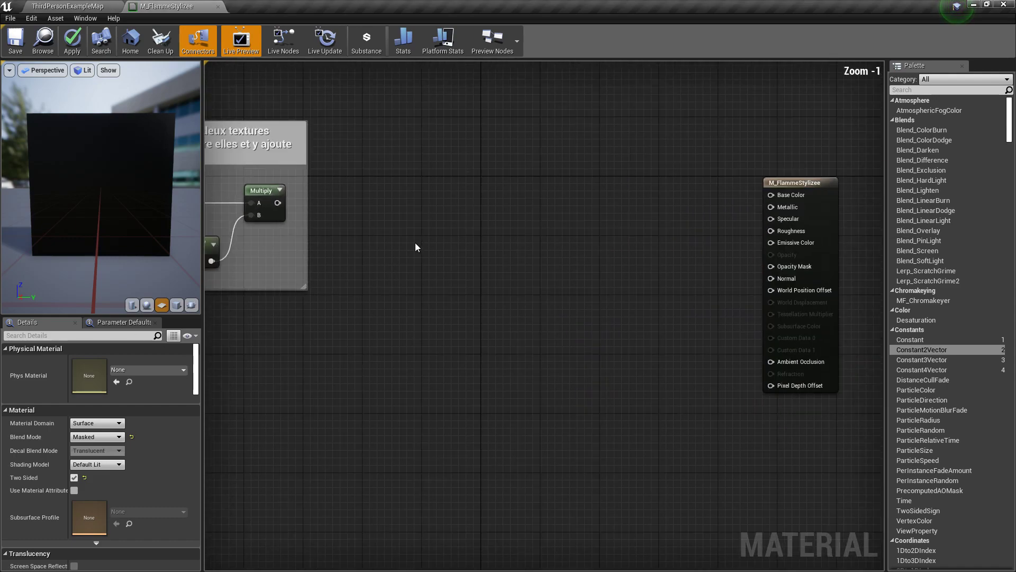
# Add a TexCoord node beyond the distortion comment and feed it into an adjacent ComponentMask limited to the G channel
pyautogui.rightClick(383, 217)
pyautogui.write('texco')
pyautogui.press('Return')
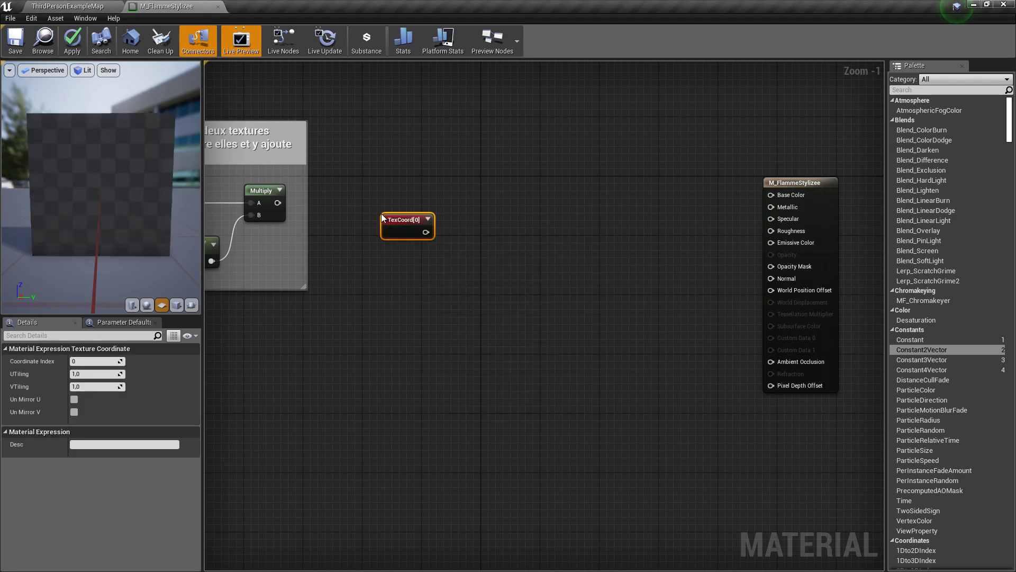
pyautogui.moveTo(396, 223); pyautogui.dragTo(453, 270)
pyautogui.write('mas')
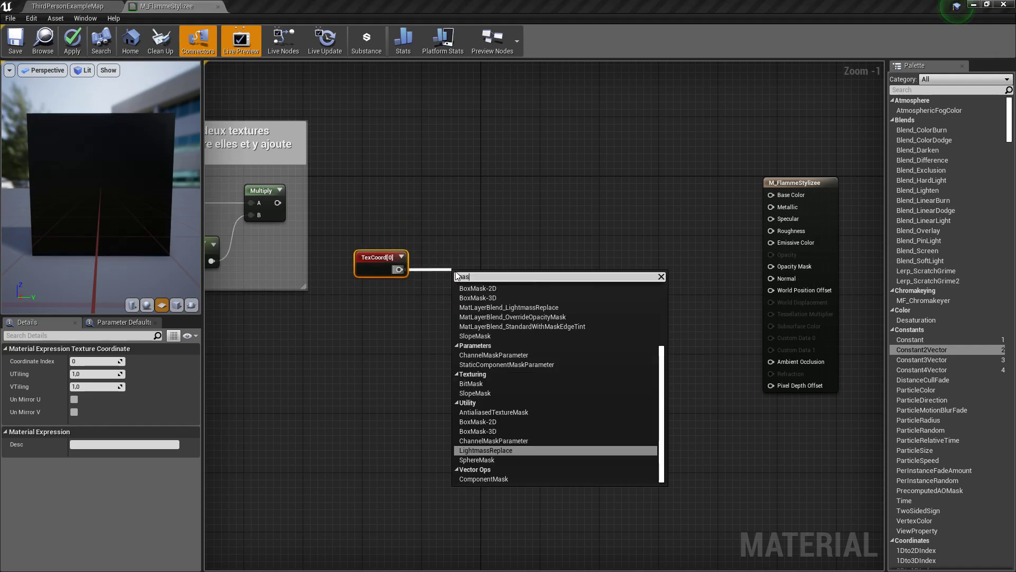
pyautogui.write('k')
pyautogui.press('Return')
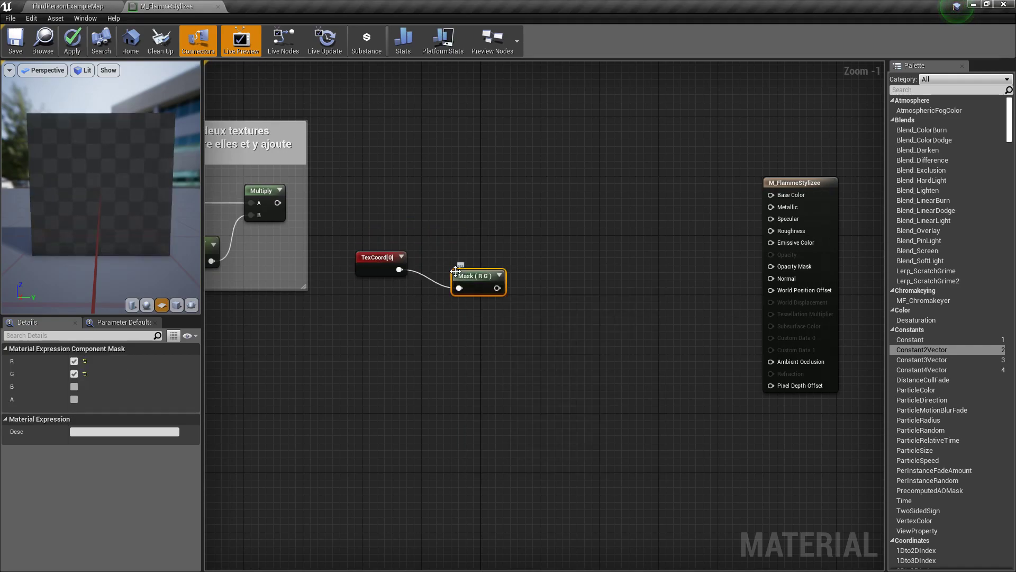
pyautogui.moveTo(469, 283); pyautogui.dragTo(438, 265)
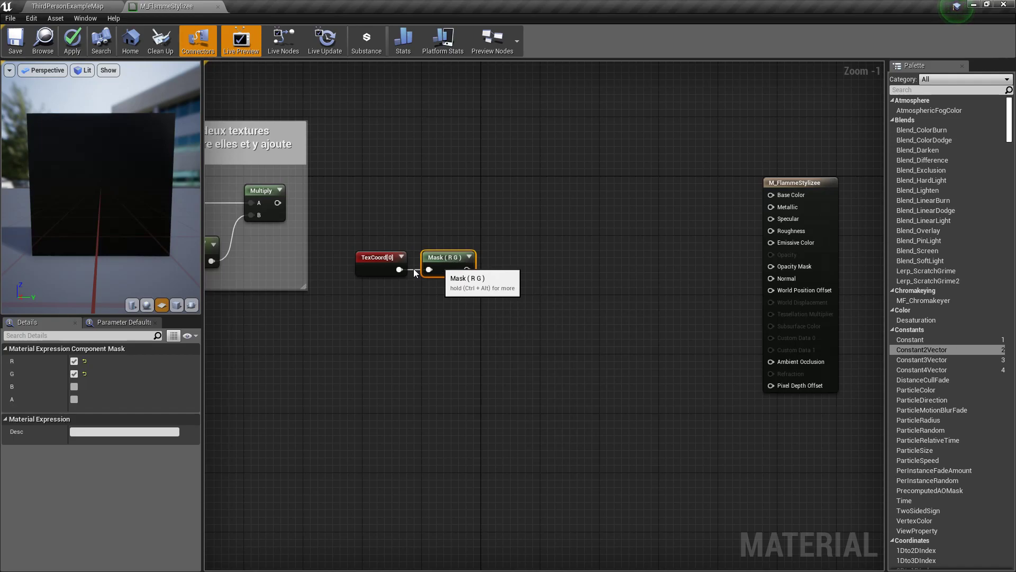
pyautogui.click(74, 361)
# Feed Mask (G) into a OneMinus node placed beside it, and expand the previews of both nodes
pyautogui.moveTo(550, 301); pyautogui.dragTo(476, 306, button='right')
pyautogui.moveTo(388, 276); pyautogui.dragTo(430, 284)
pyautogui.write('1-x')
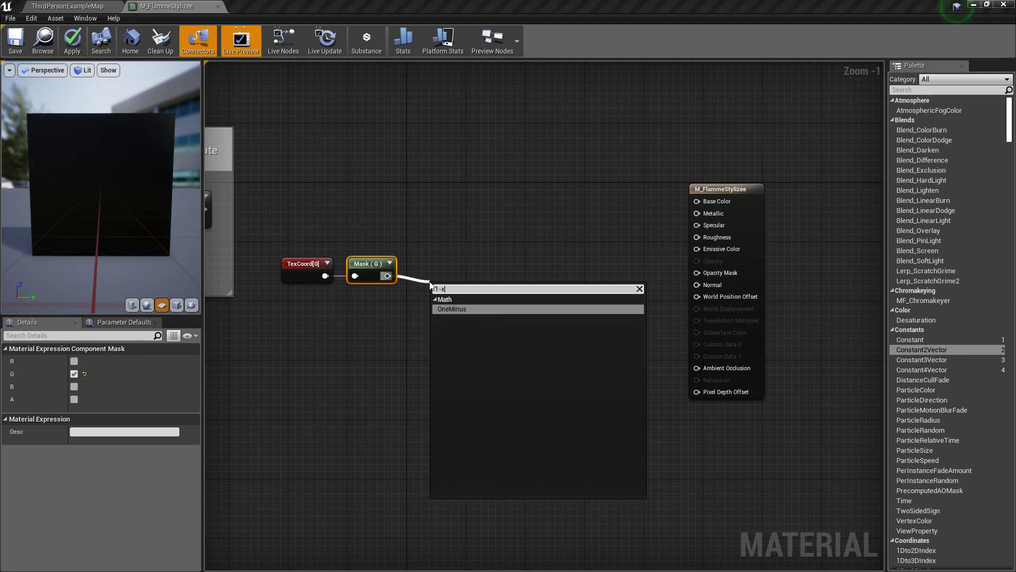
pyautogui.press('Return')
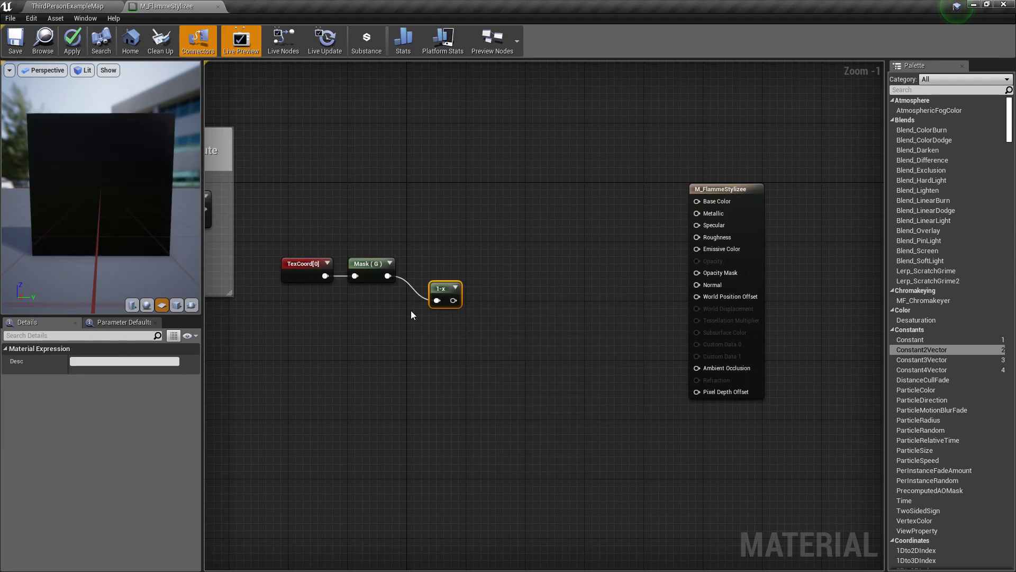
pyautogui.moveTo(443, 289); pyautogui.dragTo(487, 291)
pyautogui.click(390, 263)
pyautogui.click(433, 264)
# Connect the 1-x output to input A of a new Multiply node
pyautogui.click(479, 294)
pyautogui.write('multi')
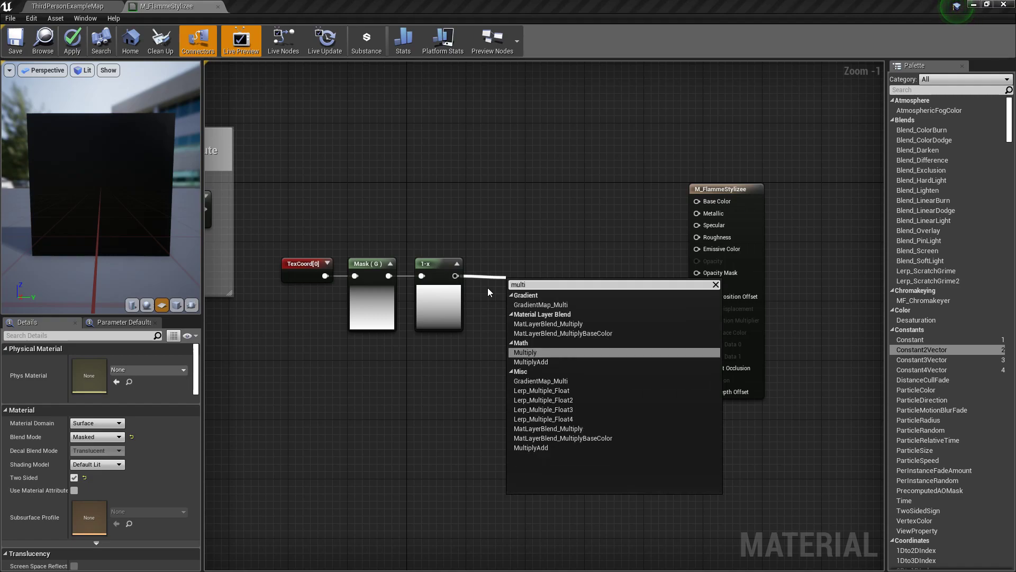
pyautogui.press('Return')
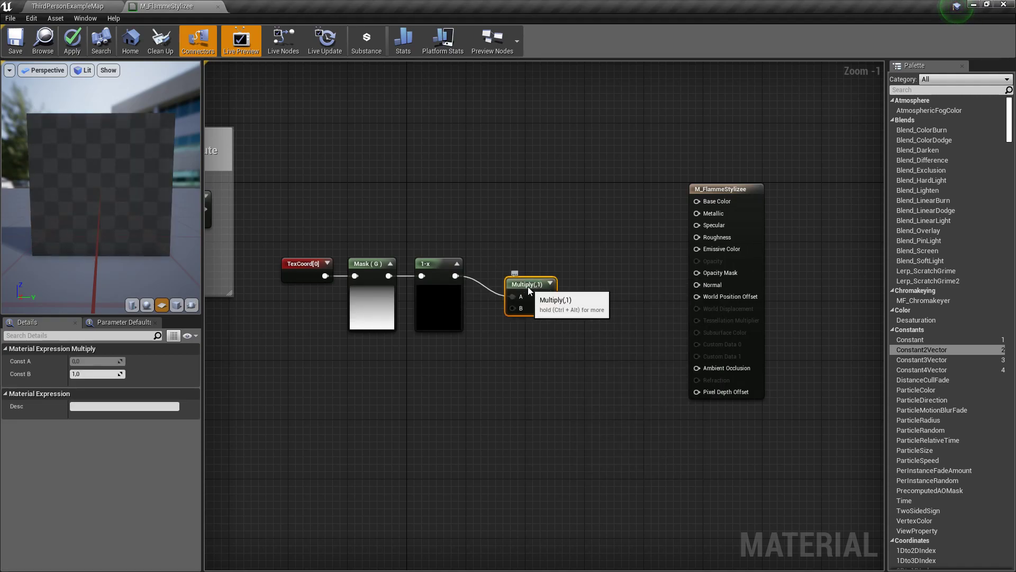
# Add a 2D texture parameter named "Mask Texture" below the 1-x node and connect it to input B of Multiply
pyautogui.rightClick(411, 378)
pyautogui.write('texture')
pyautogui.press('Down')
pyautogui.press('Return')
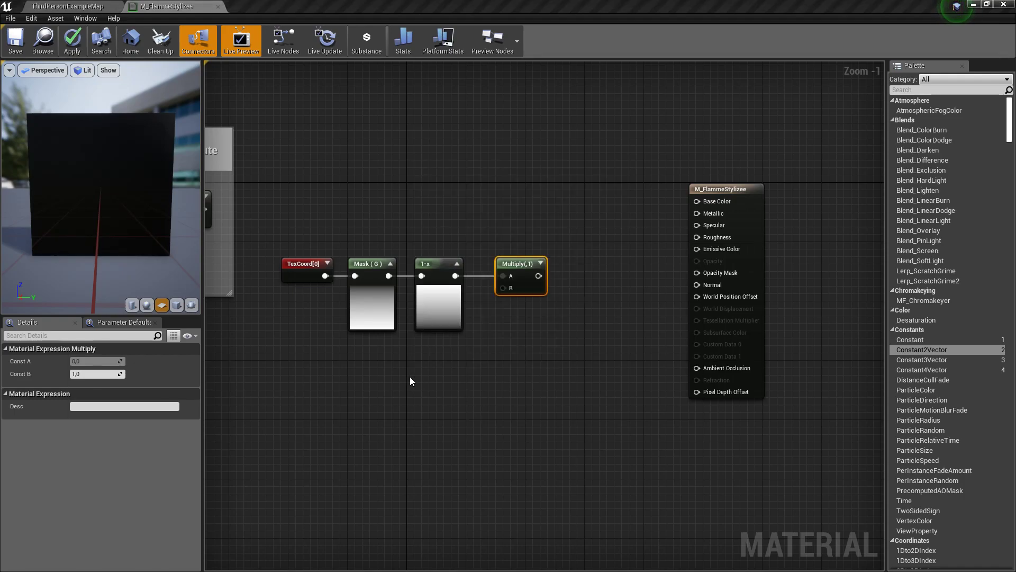
pyautogui.write('Mask Texture')
pyautogui.press('Return')
pyautogui.moveTo(416, 387); pyautogui.dragTo(503, 288)
pyautogui.click(535, 377)
# Look up the flame mask among the FlammeStylizee assets and assign the Alpha texture to Mask Texture
pyautogui.click(420, 367)
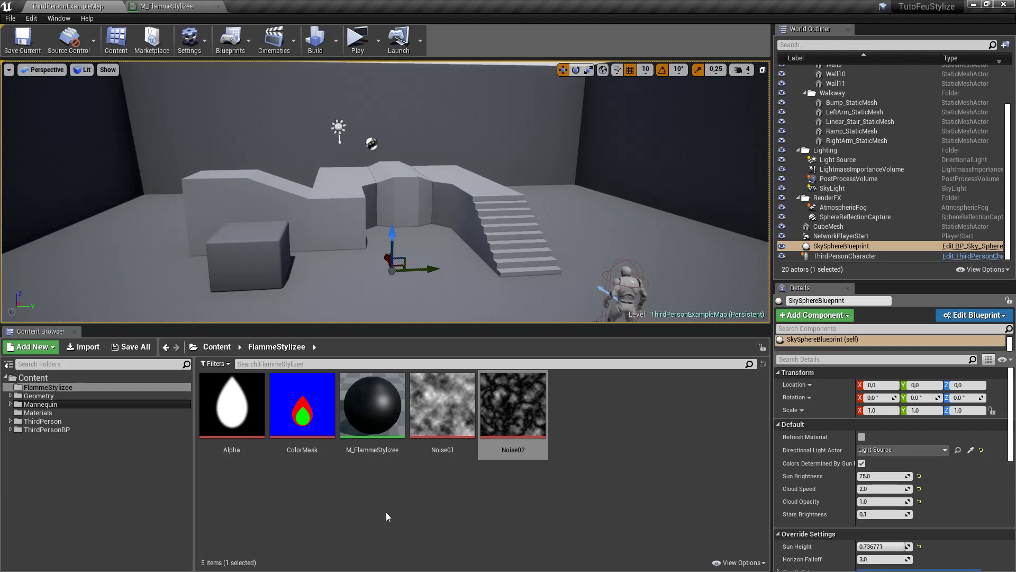
pyautogui.click(394, 518)
pyautogui.click(241, 416)
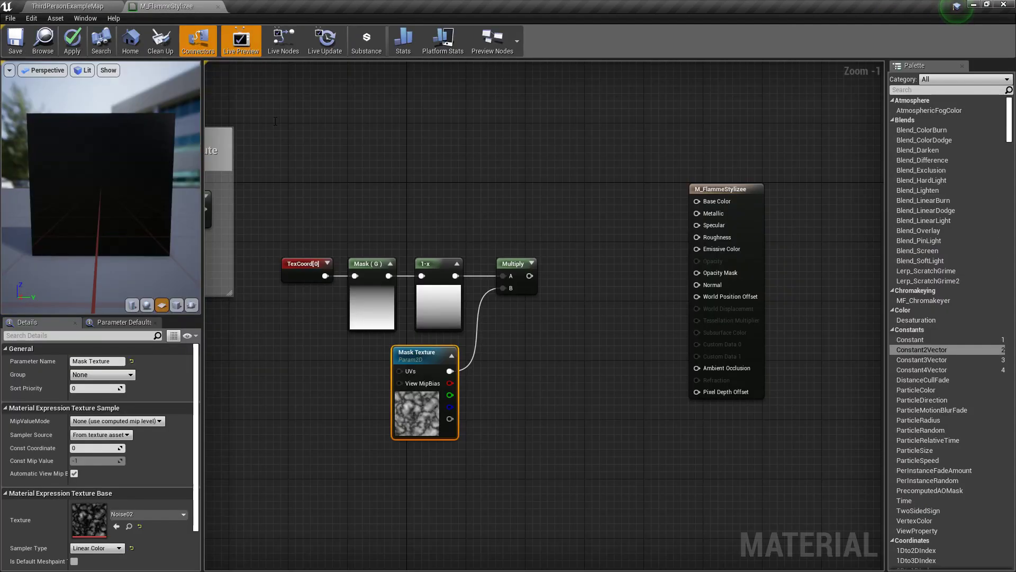
pyautogui.click(164, 513)
pyautogui.write('alpha')
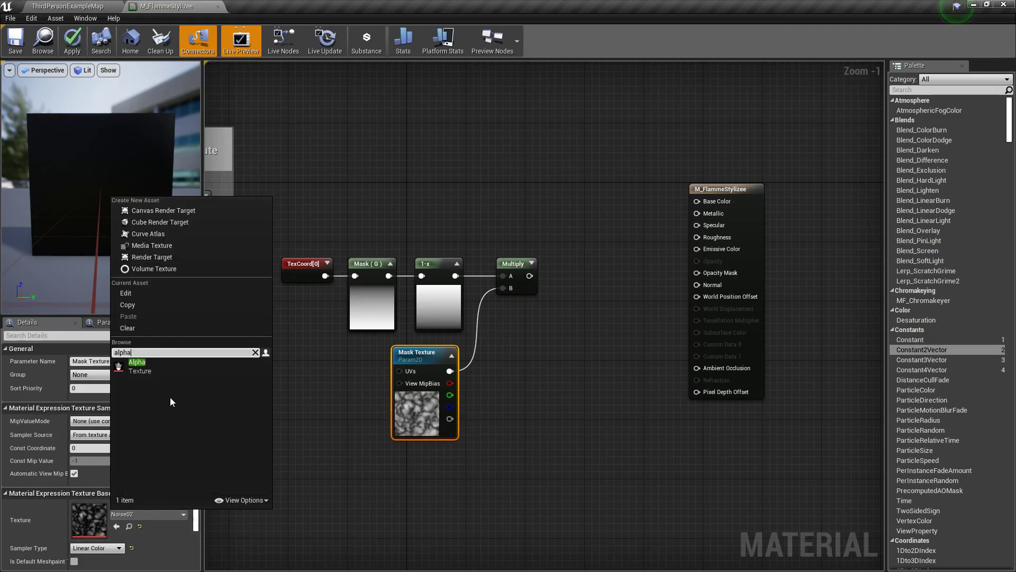
pyautogui.click(160, 364)
pyautogui.click(585, 382)
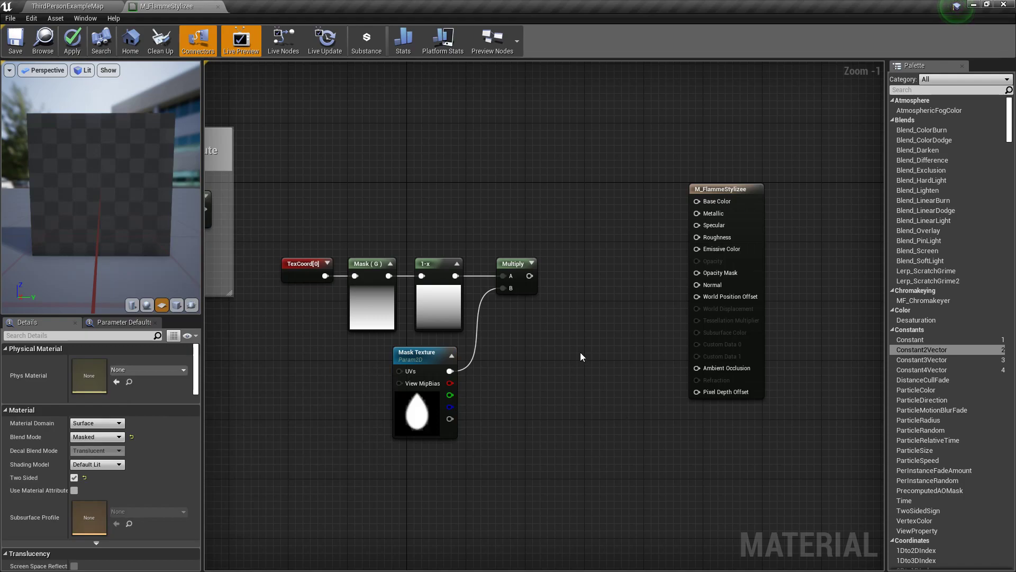
# Combine the distortion Multiply (A) and the mask Multiply (B) in a new Multiply node, shifting the material output farther right
pyautogui.moveTo(570, 356); pyautogui.dragTo(616, 360, button='right')
pyautogui.moveTo(803, 231); pyautogui.dragTo(840, 230)
pyautogui.click(589, 227)
pyautogui.moveTo(248, 211); pyautogui.dragTo(630, 216)
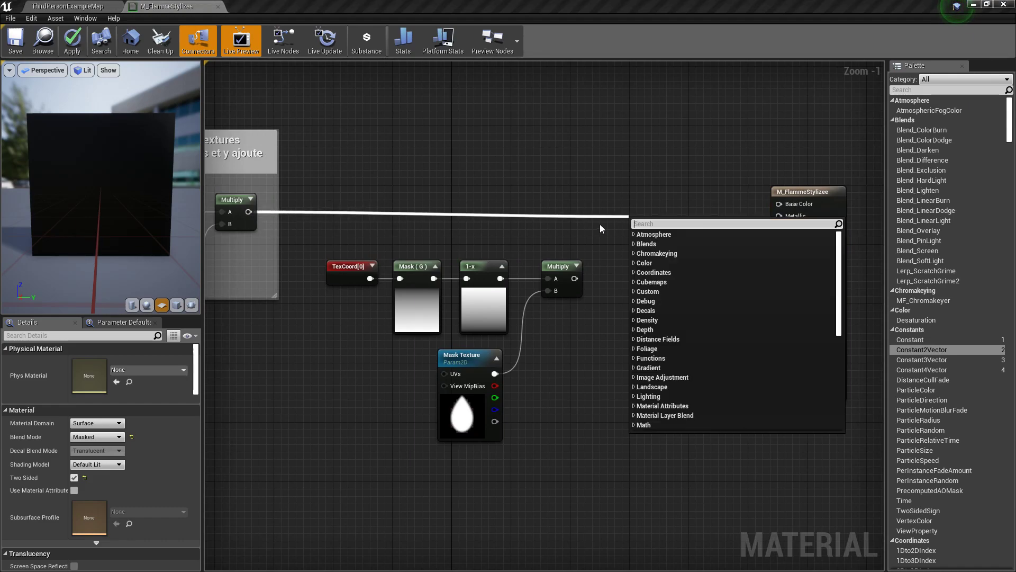
pyautogui.write('multpl')
pyautogui.press('BackSpace')
pyautogui.press('BackSpace')
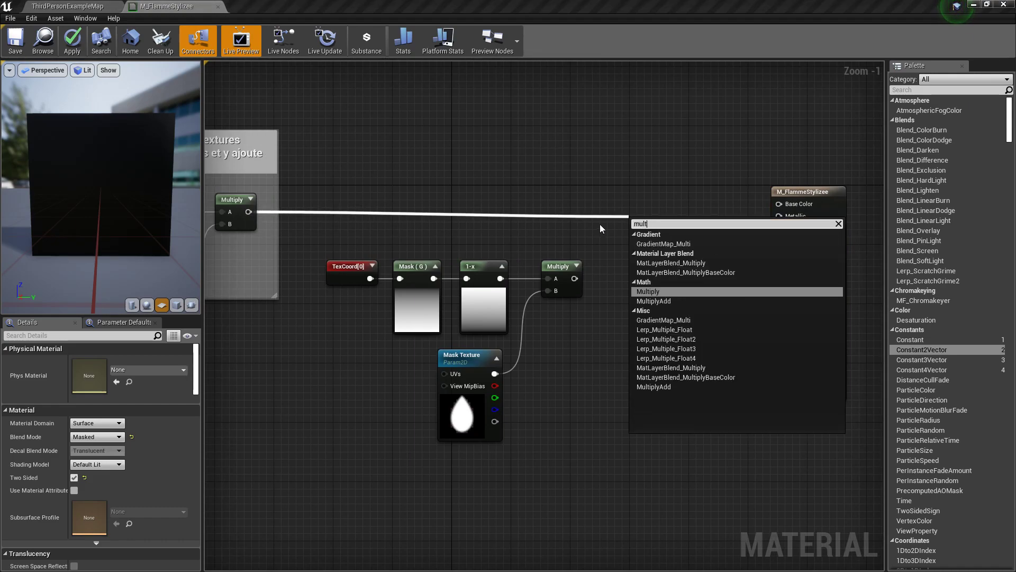
pyautogui.press('Return')
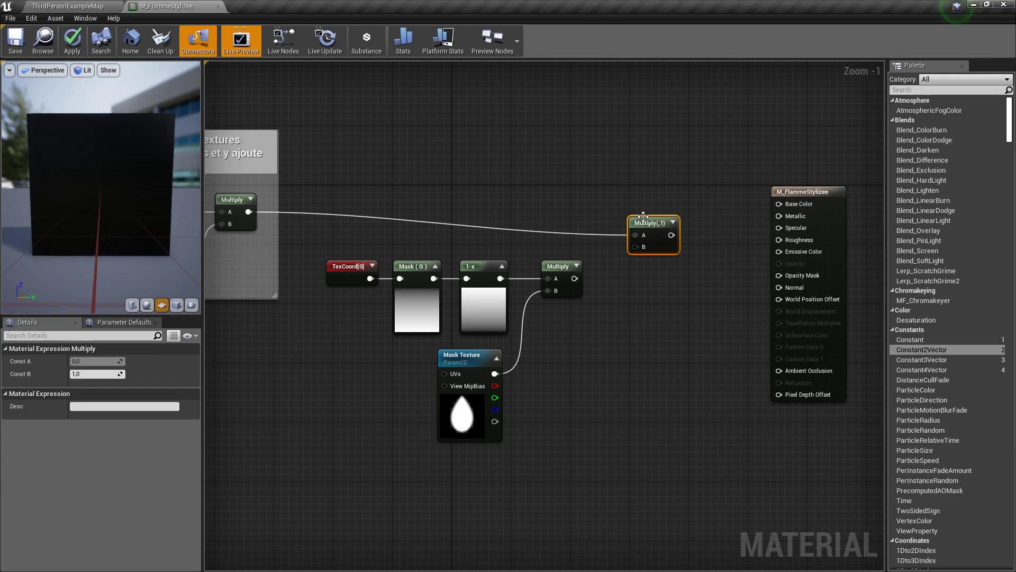
pyautogui.moveTo(643, 217); pyautogui.dragTo(629, 195)
pyautogui.moveTo(574, 278); pyautogui.dragTo(623, 224)
pyautogui.click(584, 325)
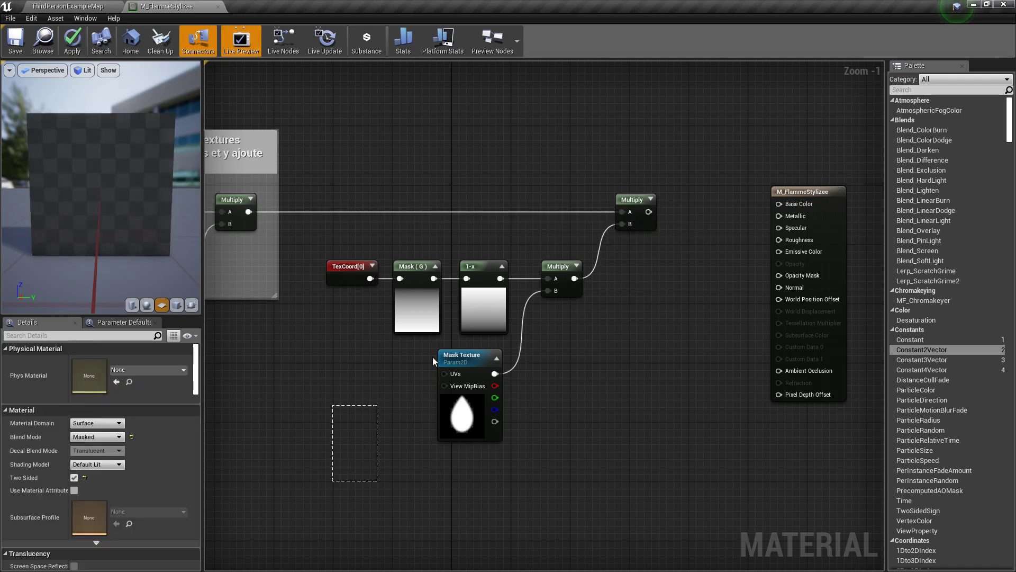
# Move the TexCoord, Mask, 1-x, Multiply and Mask Texture nodes up together, just under the distortion connection line
pyautogui.moveTo(410, 374); pyautogui.dragTo(554, 269)
pyautogui.moveTo(471, 306); pyautogui.dragTo(486, 260)
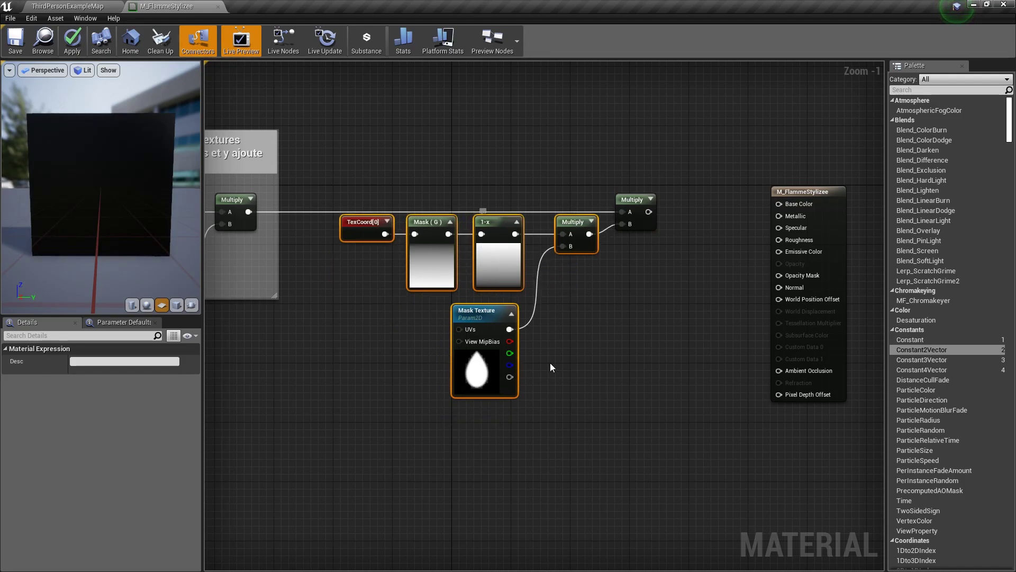
pyautogui.click(576, 316)
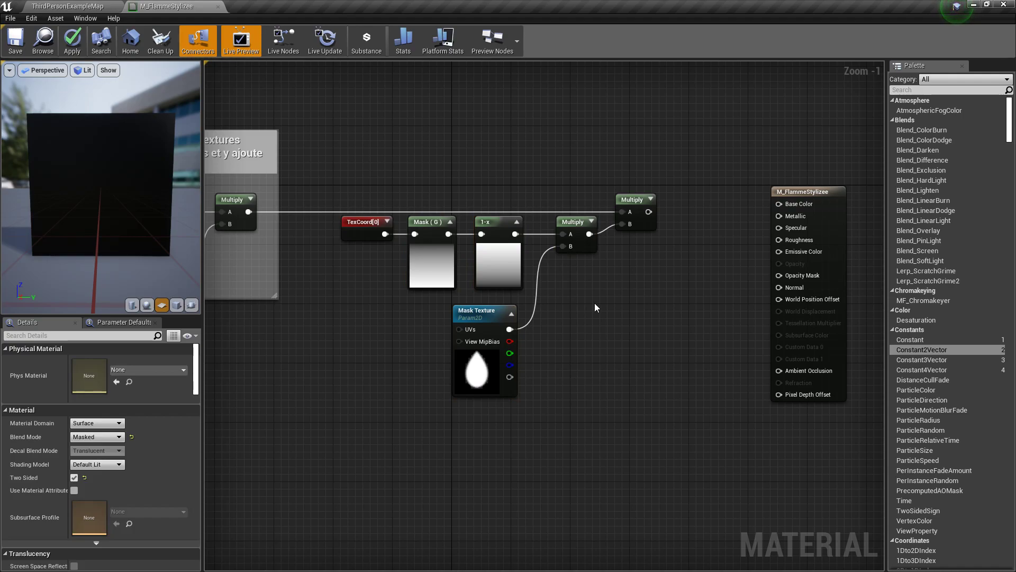
pyautogui.scroll(1, 567, 306)
pyautogui.moveTo(566, 306); pyautogui.dragTo(627, 332, button='right')
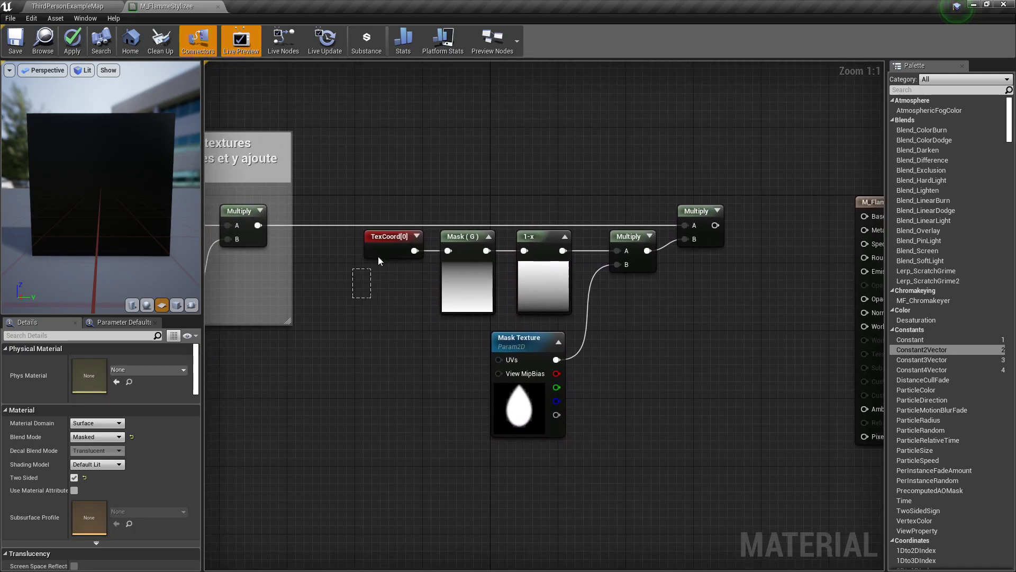
pyautogui.click(389, 246)
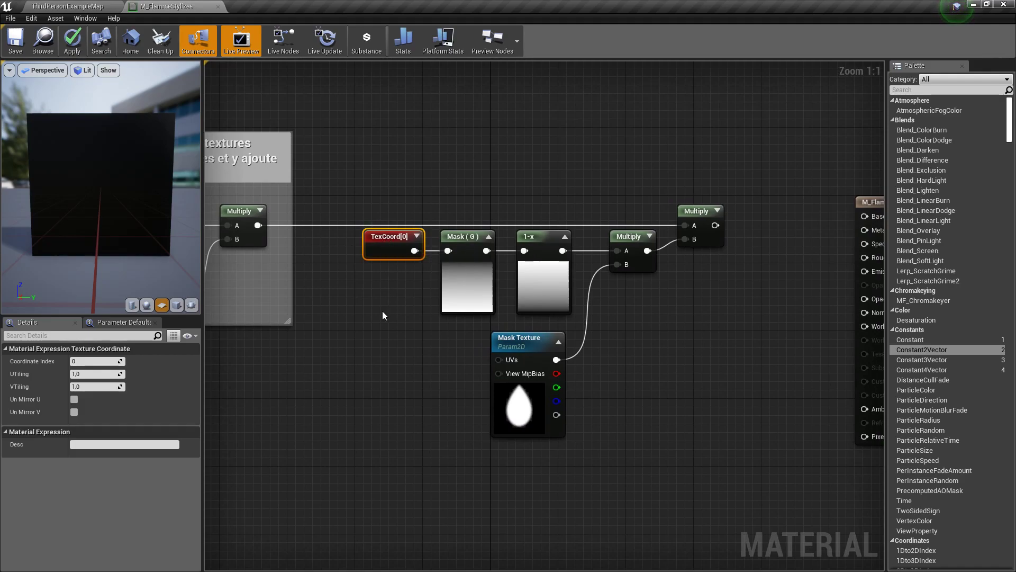
pyautogui.click(458, 288)
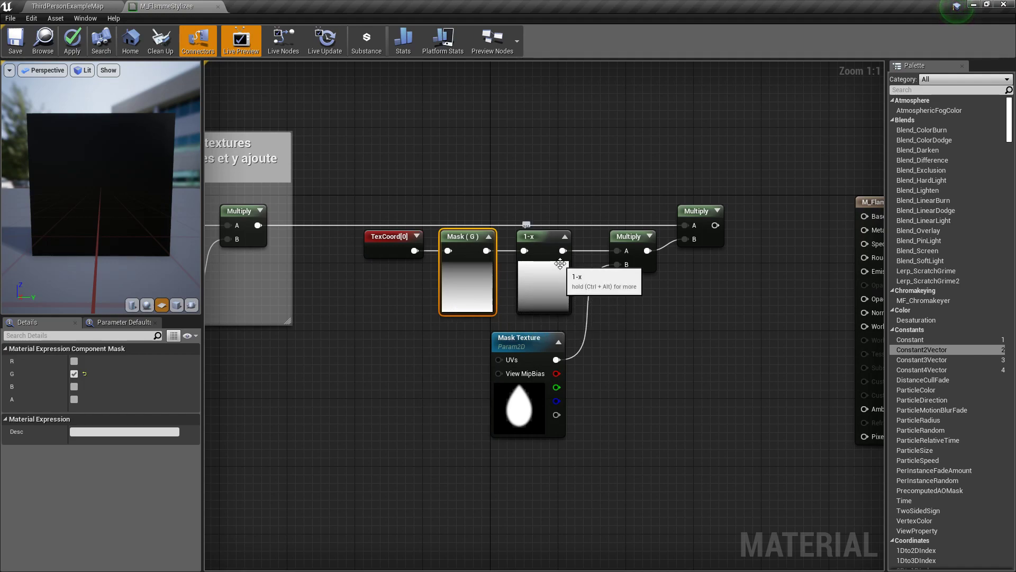
pyautogui.click(666, 386)
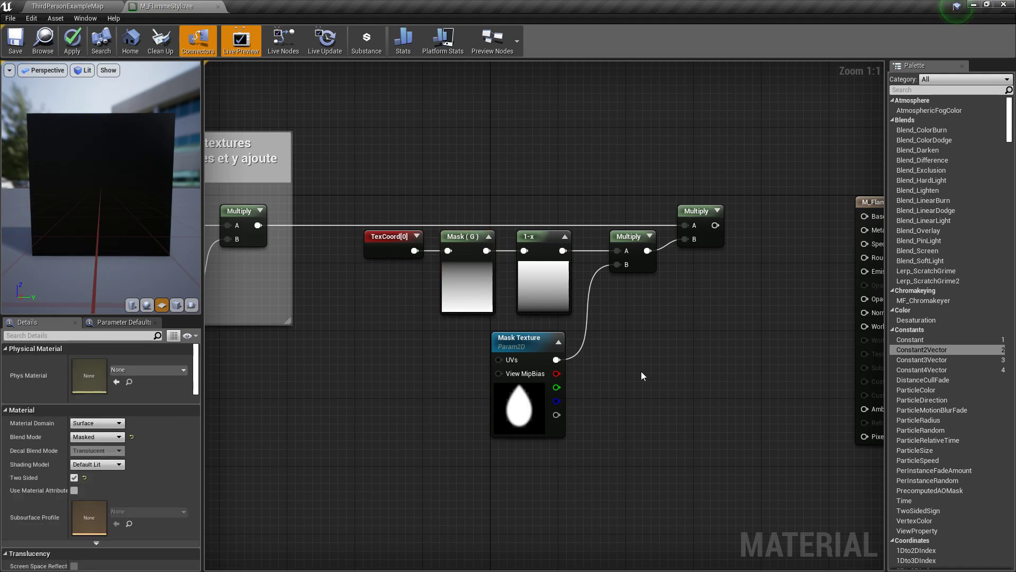
# Move Mask Texture slightly up and to the right so it sits closer beneath the 1-x node
pyautogui.moveTo(529, 338); pyautogui.dragTo(537, 330)
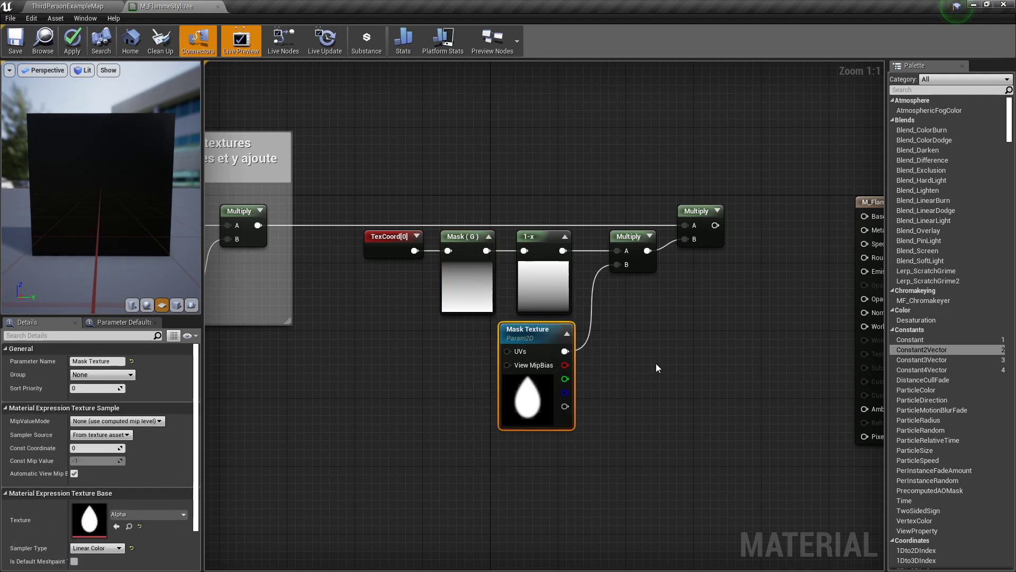
# Preview the Multiply combining 1-x and Mask Texture, and compare it with a preview of Mask Texture alone
pyautogui.click(536, 282)
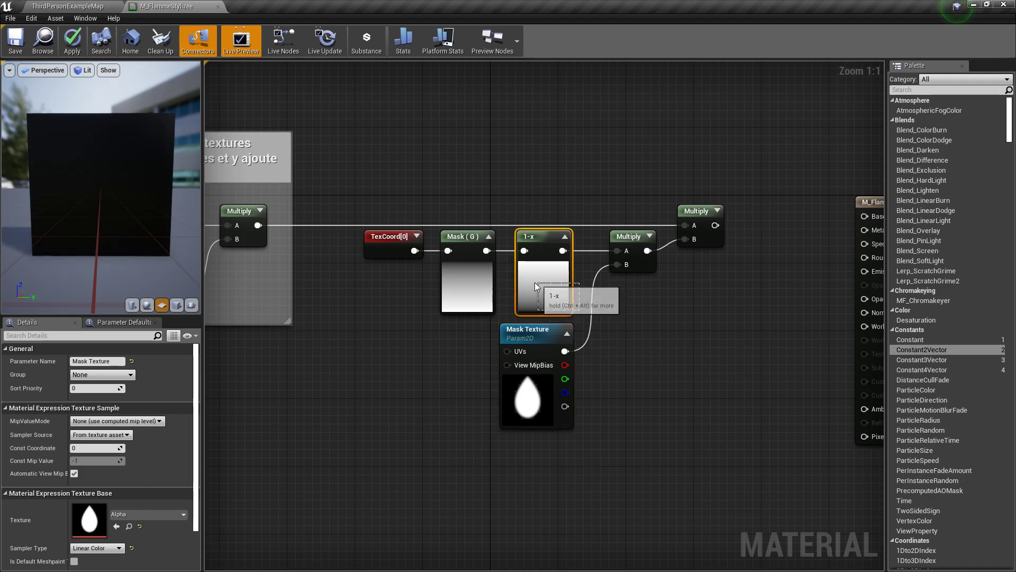
pyautogui.click(646, 289)
pyautogui.click(639, 263)
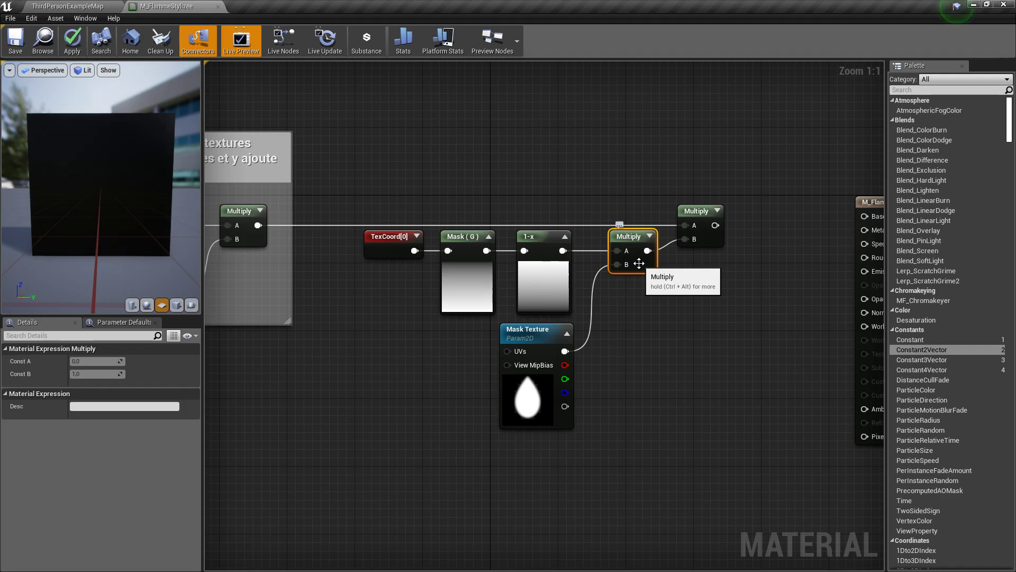
pyautogui.rightClick(639, 263)
pyautogui.click(700, 268)
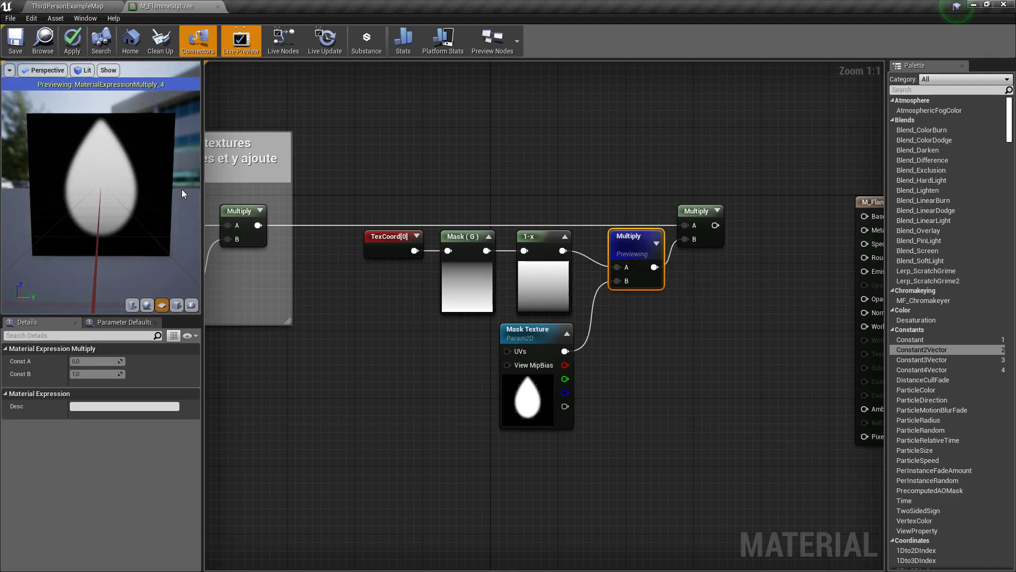
pyautogui.moveTo(148, 186)
pyautogui.mouseDown(button='right')
pyautogui.moveTo(149, 167)
pyautogui.moveTo(148, 183)
pyautogui.mouseUp(button='right')
pyautogui.moveTo(148, 183)
pyautogui.mouseDown()
pyautogui.moveTo(149, 164)
pyautogui.moveTo(151, 179)
pyautogui.mouseUp()
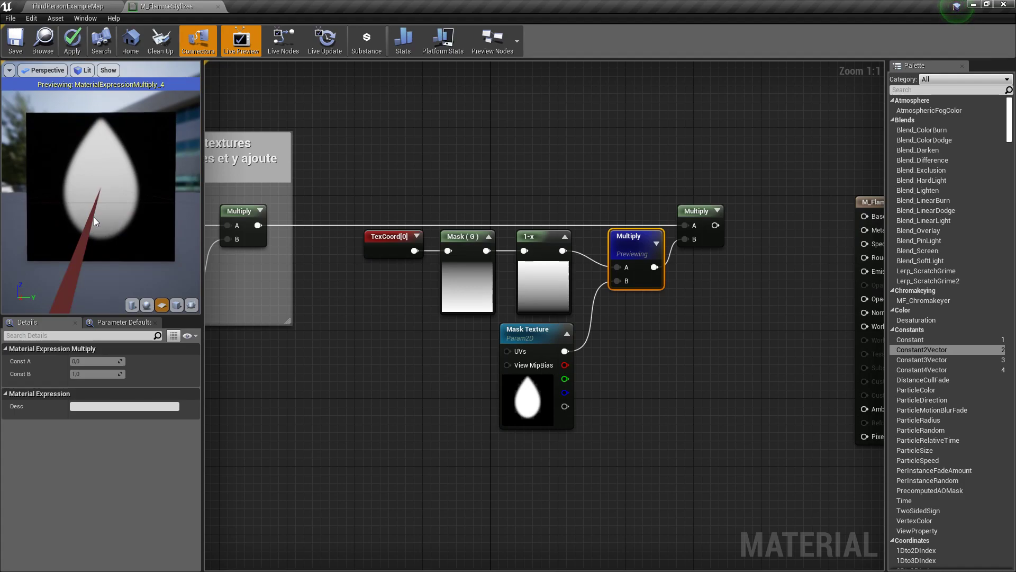
pyautogui.rightClick(530, 400)
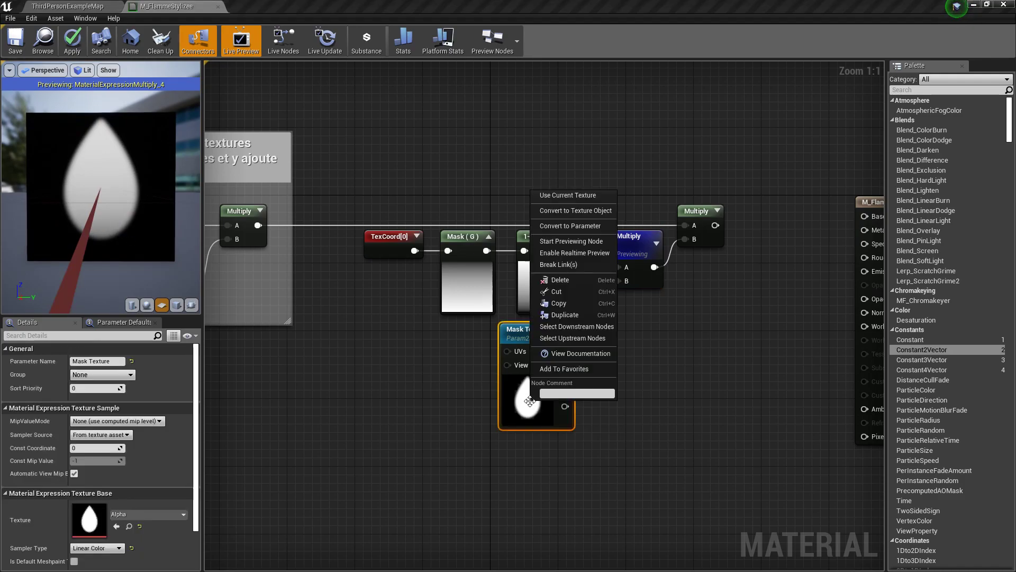
pyautogui.click(602, 239)
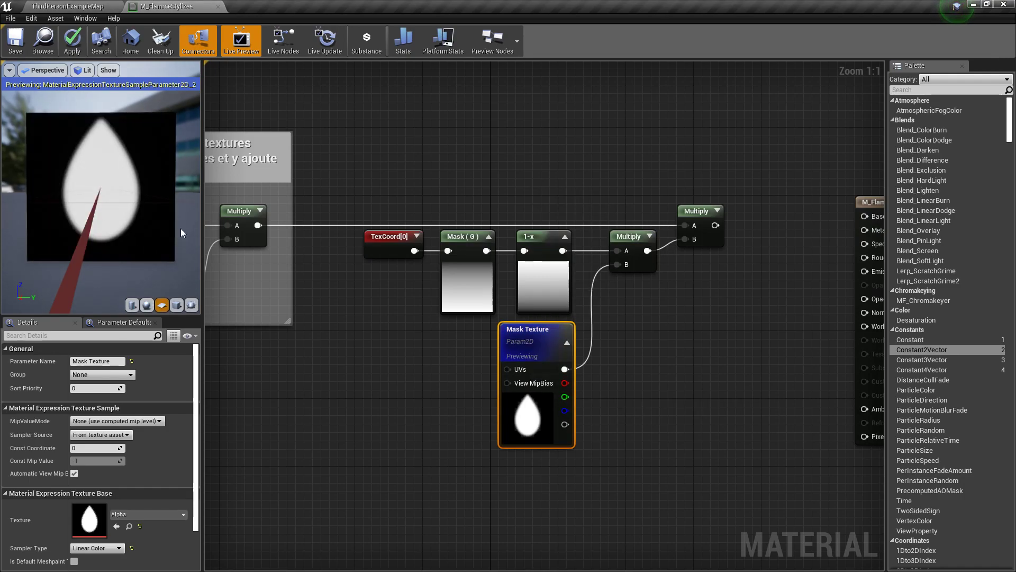
# Preview the final Multiply that combines the distortion with the mask, and stop previewing it after checking the 1-x gradient's effect
pyautogui.click(643, 260)
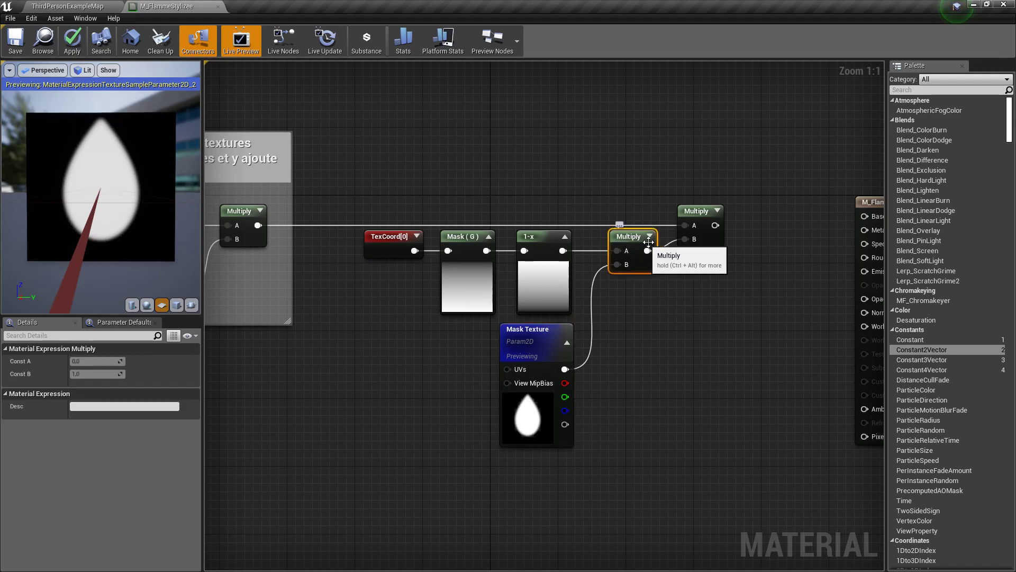
pyautogui.rightClick(695, 211)
pyautogui.click(716, 213)
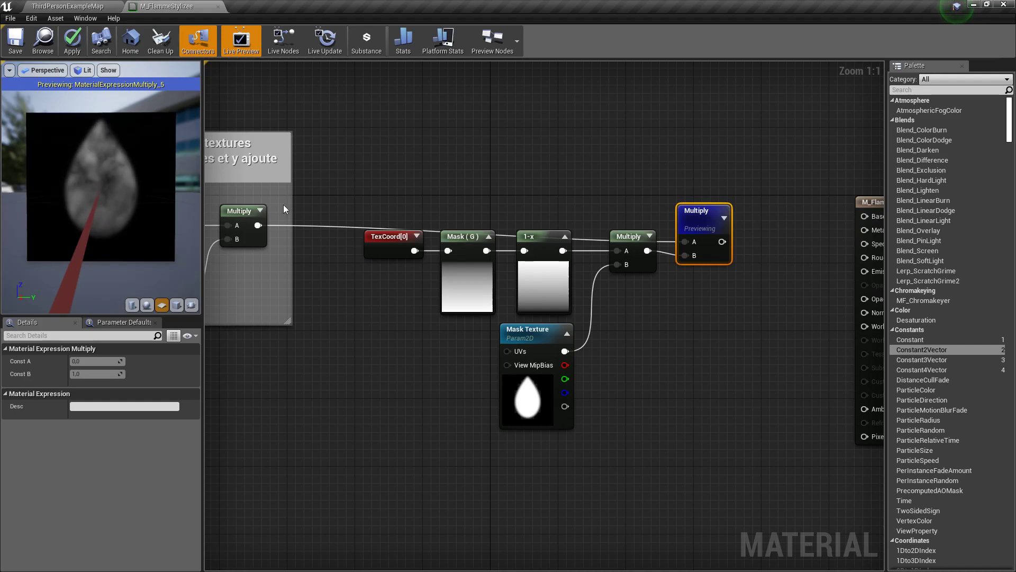
pyautogui.click(544, 300)
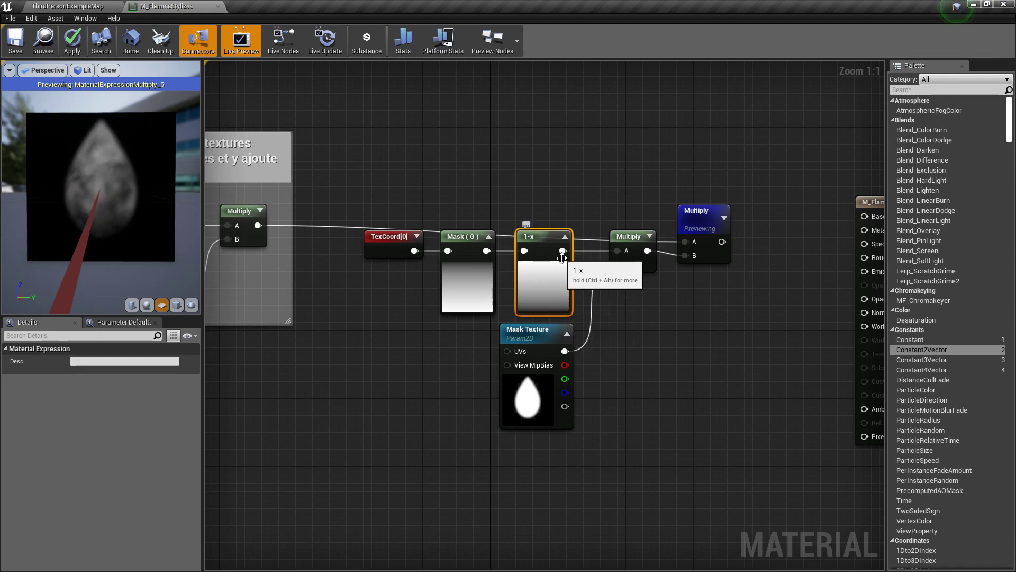
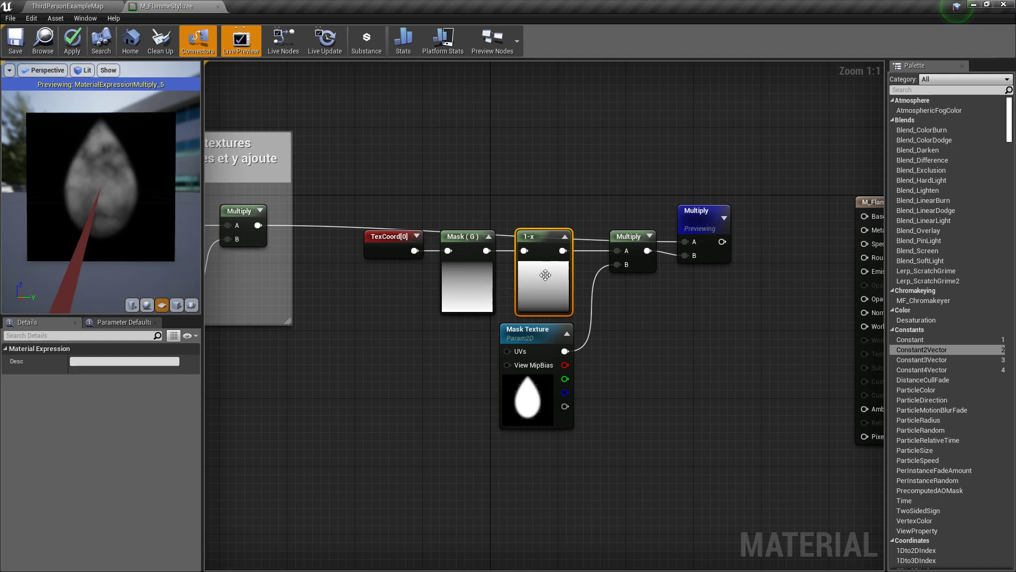
pyautogui.rightClick(701, 212)
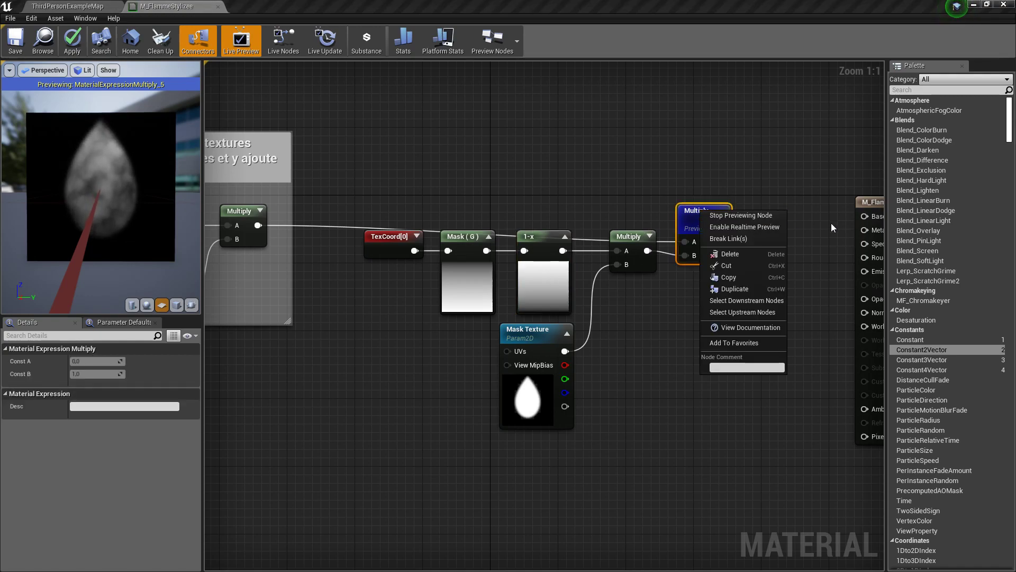
pyautogui.click(762, 220)
# Comment the mask nodes and final Multiply with "Permet de ne pas beaucoup déformer la flamme à sa base et de beaucoup la déformer à son extrémité."
pyautogui.moveTo(752, 138); pyautogui.dragTo(367, 437)
pyautogui.press('c')
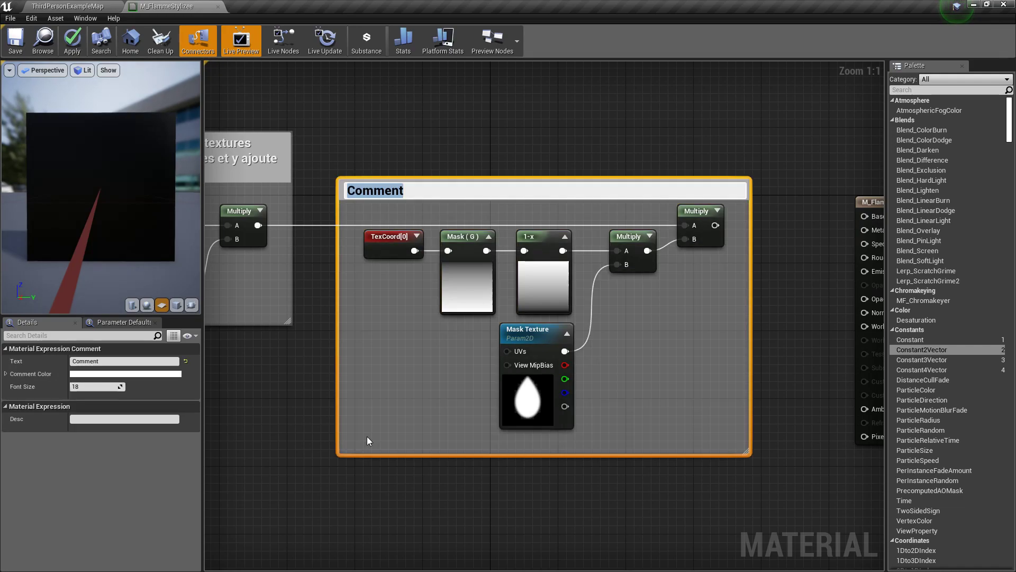
pyautogui.write('Per')
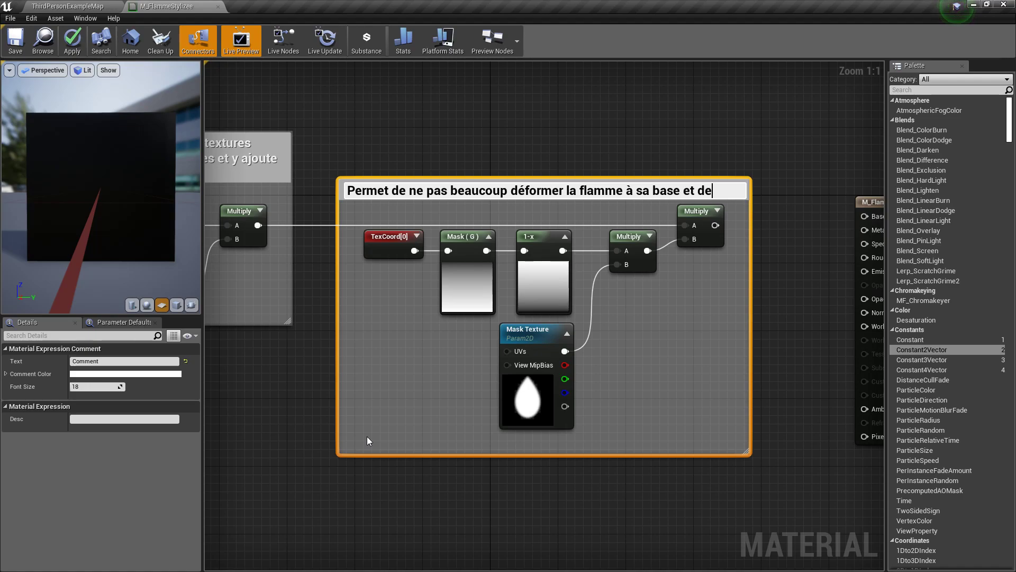
pyautogui.write('ai')
pyautogui.write('ucoup la déformer à son extrémité.')
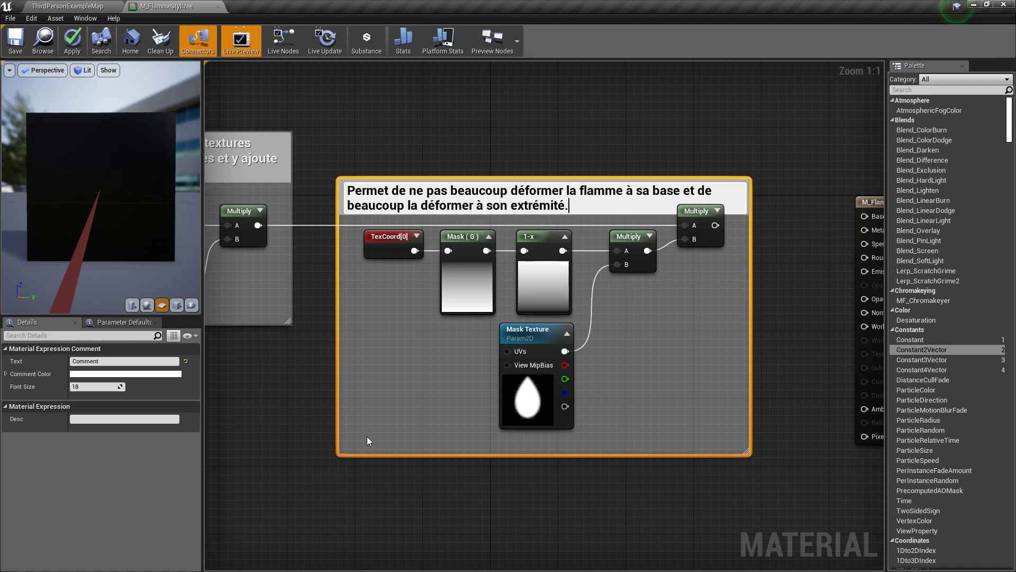
# Commit the comment's text and move the M_FlammeStylizee output node farther right of the comment box to make room for more nodes
pyautogui.press('Return')
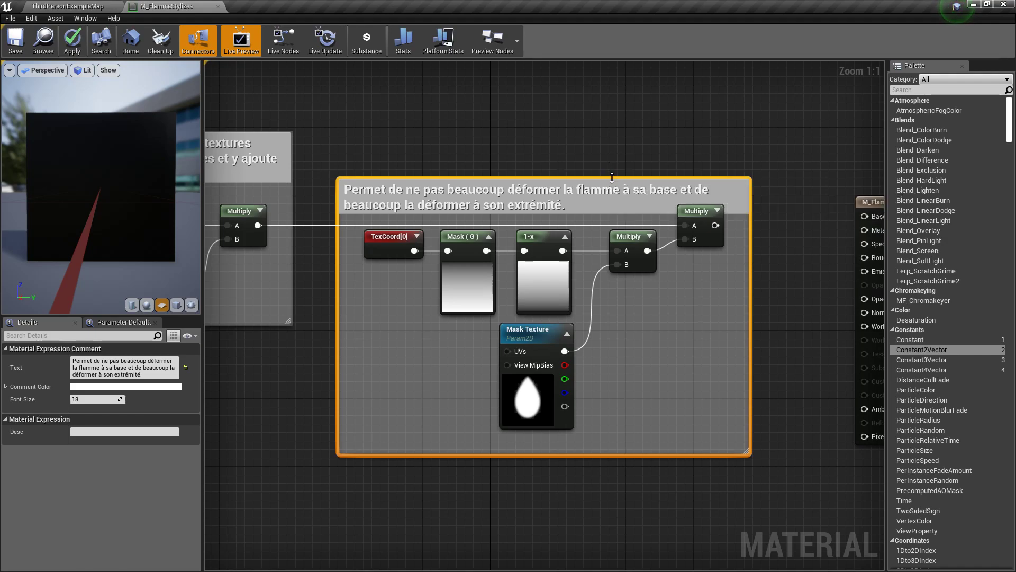
pyautogui.click(808, 149)
pyautogui.moveTo(808, 148); pyautogui.dragTo(513, 168, button='right')
pyautogui.moveTo(518, 195); pyautogui.dragTo(875, 162)
pyautogui.scroll(-3, 670, 203)
pyautogui.moveTo(657, 226); pyautogui.dragTo(517, 248, button='right')
pyautogui.moveTo(665, 206); pyautogui.dragTo(809, 210)
pyautogui.click(581, 228)
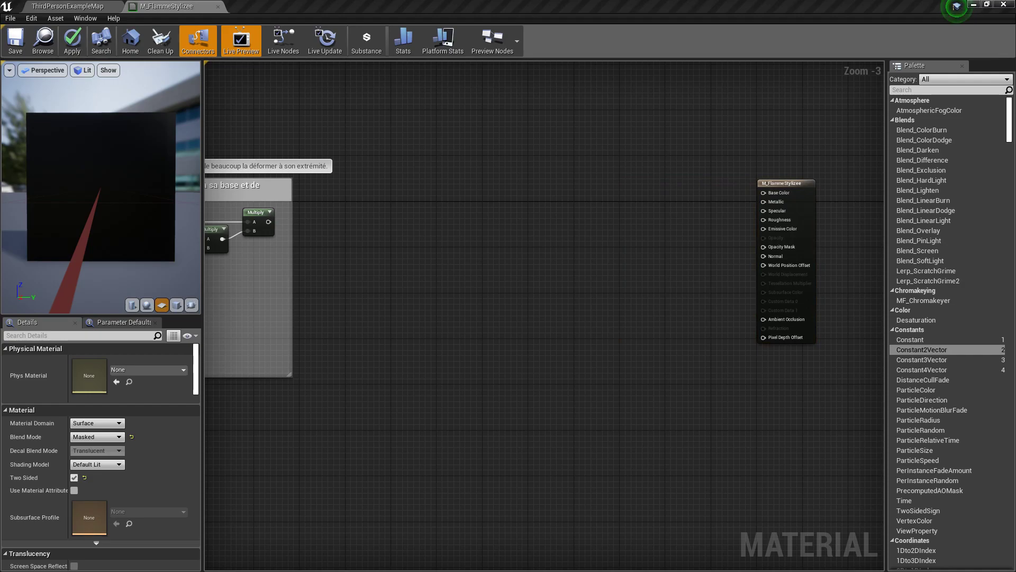
# Add a TextureCoordinate node in the empty graph area right of the last comment box
pyautogui.scroll(3, 319, 212)
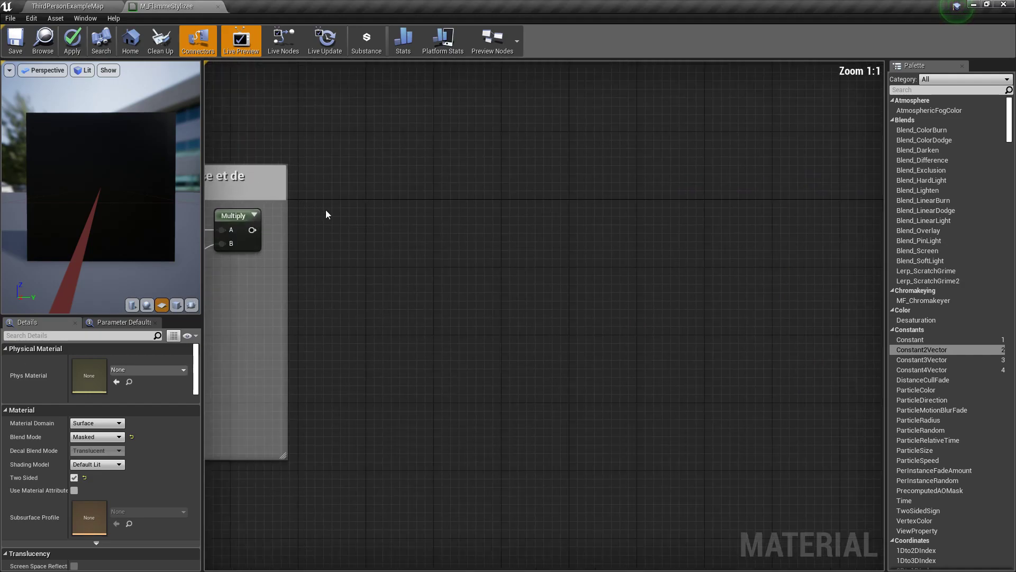
pyautogui.scroll(-3, 450, 223)
pyautogui.scroll(2, 451, 218)
pyautogui.moveTo(483, 232); pyautogui.dragTo(455, 239, button='right')
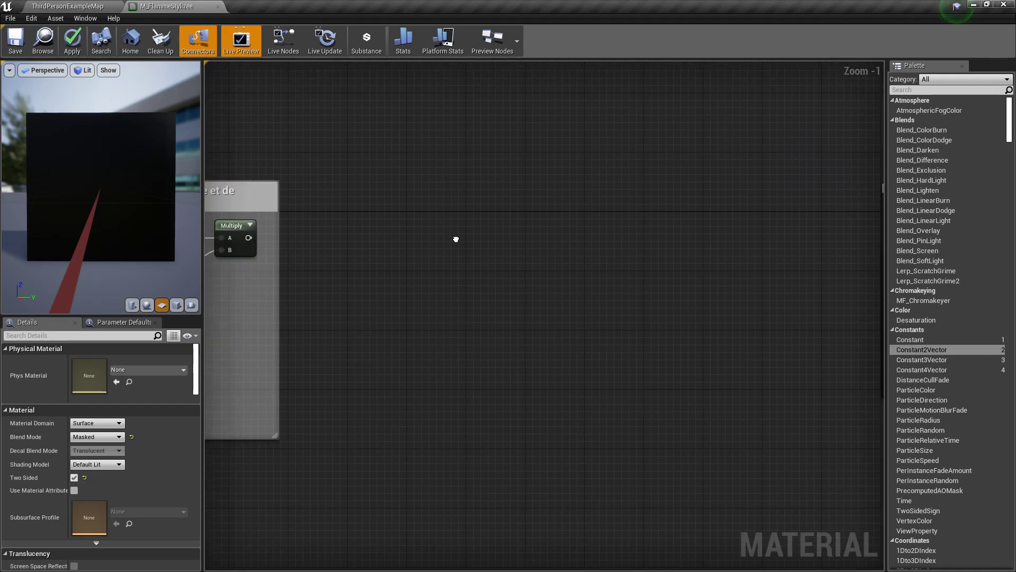
pyautogui.rightClick(425, 146)
pyautogui.write('texc')
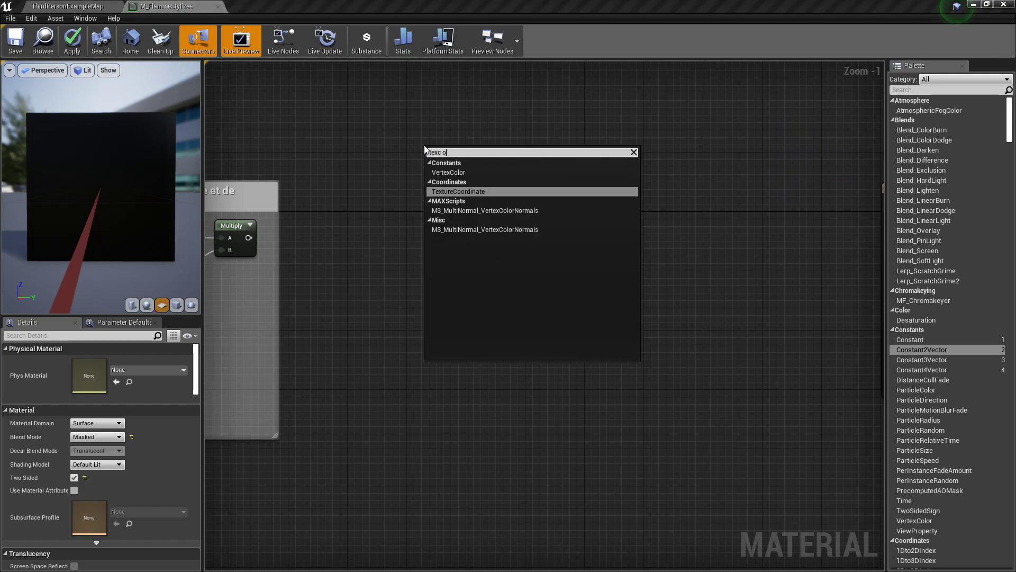
pyautogui.write(' o')
pyautogui.press('Return')
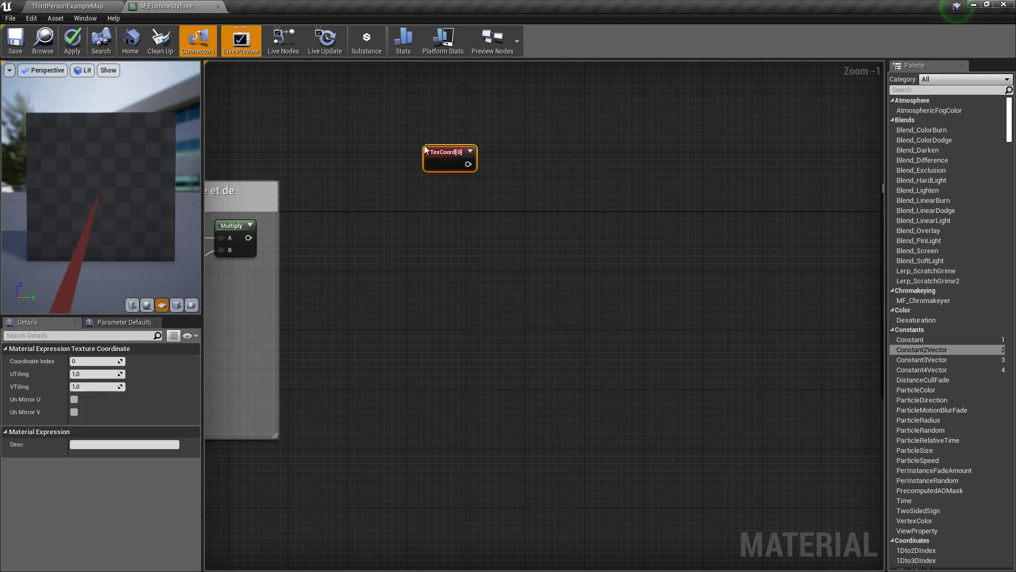
# Feed TexCoord into a new ComponentMask node, duplicate that mask below it, and connect TexCoord to the copy as well
pyautogui.scroll(1, 407, 164)
pyautogui.moveTo(450, 168); pyautogui.dragTo(473, 172)
pyautogui.write('mask')
pyautogui.press('Return')
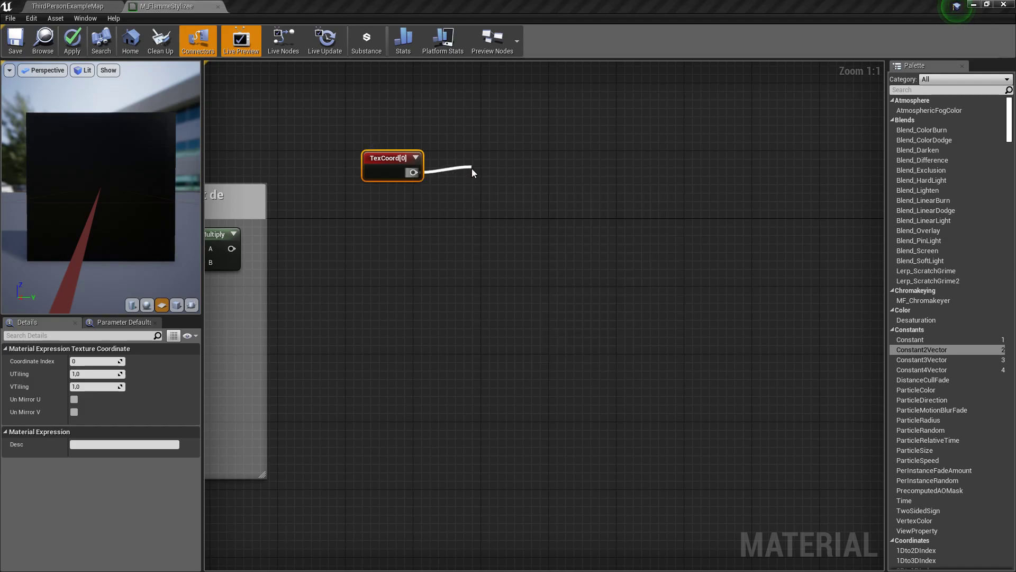
pyautogui.moveTo(503, 176); pyautogui.dragTo(487, 151)
pyautogui.hotkey('ctrl', 'w')
pyautogui.moveTo(414, 173); pyautogui.dragTo(503, 199)
pyautogui.moveTo(413, 173); pyautogui.dragTo(480, 192)
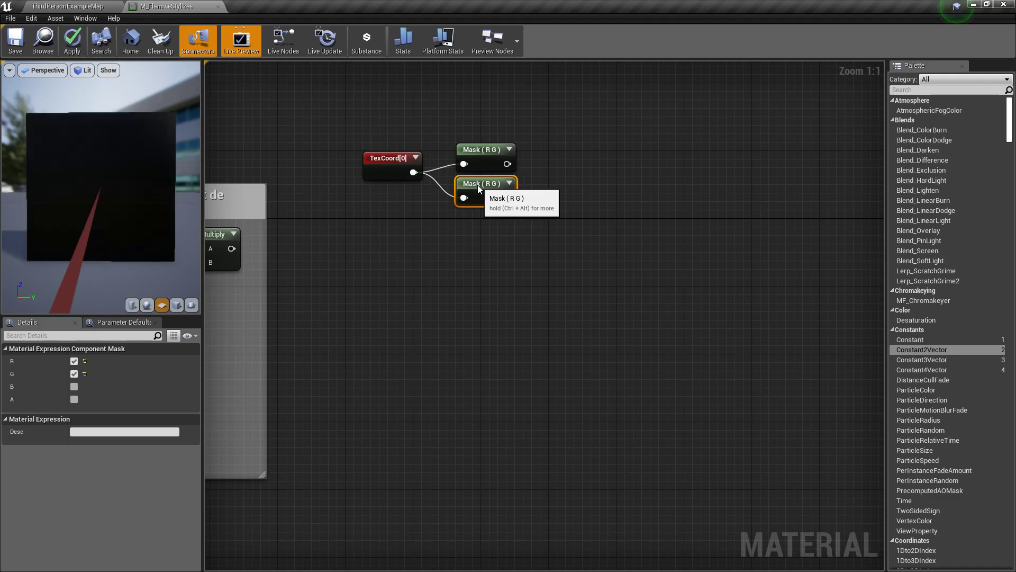
# Limit the upper TexCoord mask to the R channel and the lower one to the G channel
pyautogui.click(480, 153)
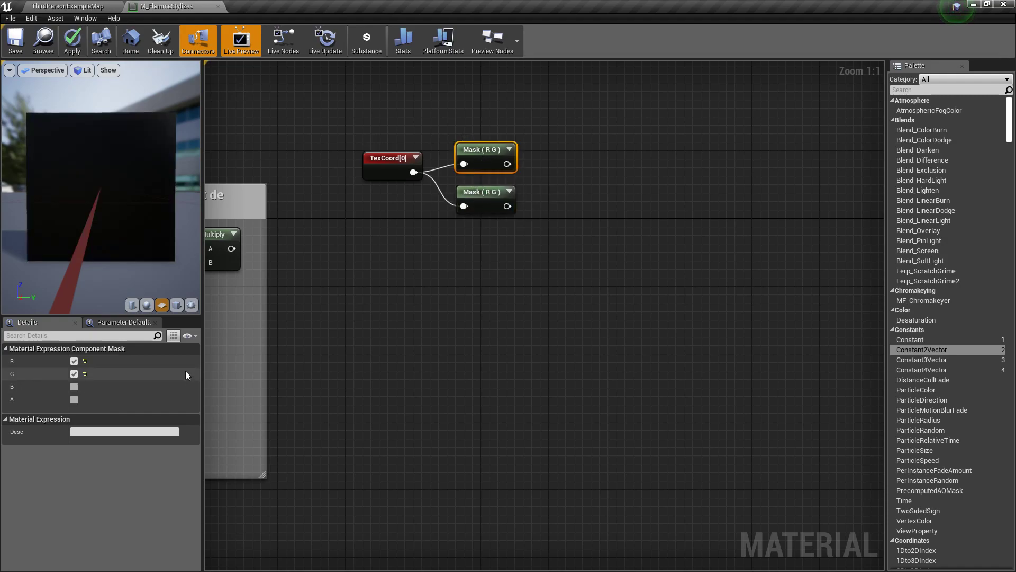
pyautogui.click(74, 373)
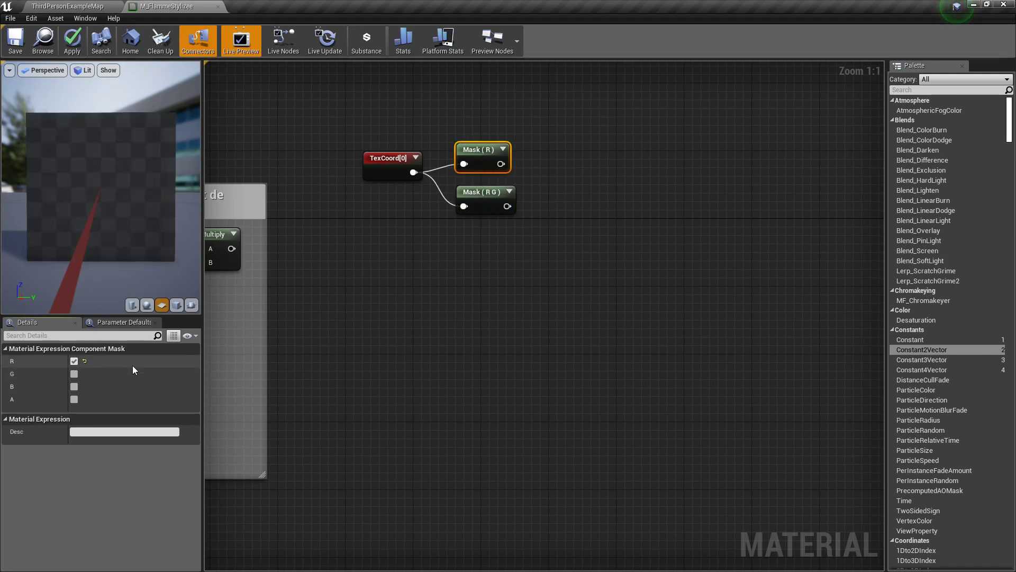
pyautogui.click(479, 192)
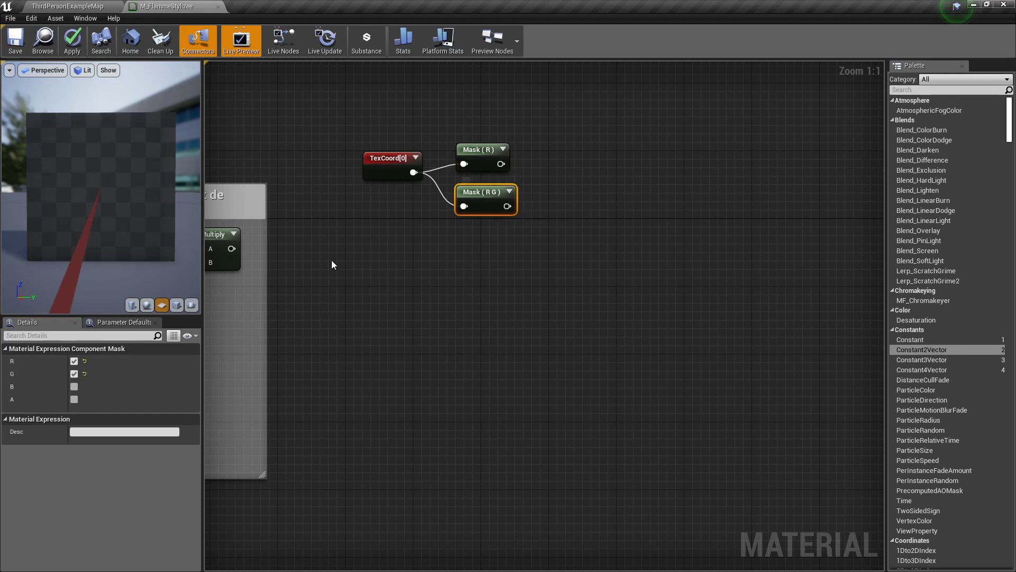
pyautogui.click(74, 361)
pyautogui.click(509, 226)
# Create an Add node fed by the TexCoord G mask and place it close to that mask
pyautogui.moveTo(501, 207); pyautogui.dragTo(549, 245)
pyautogui.write('add')
pyautogui.press('Return')
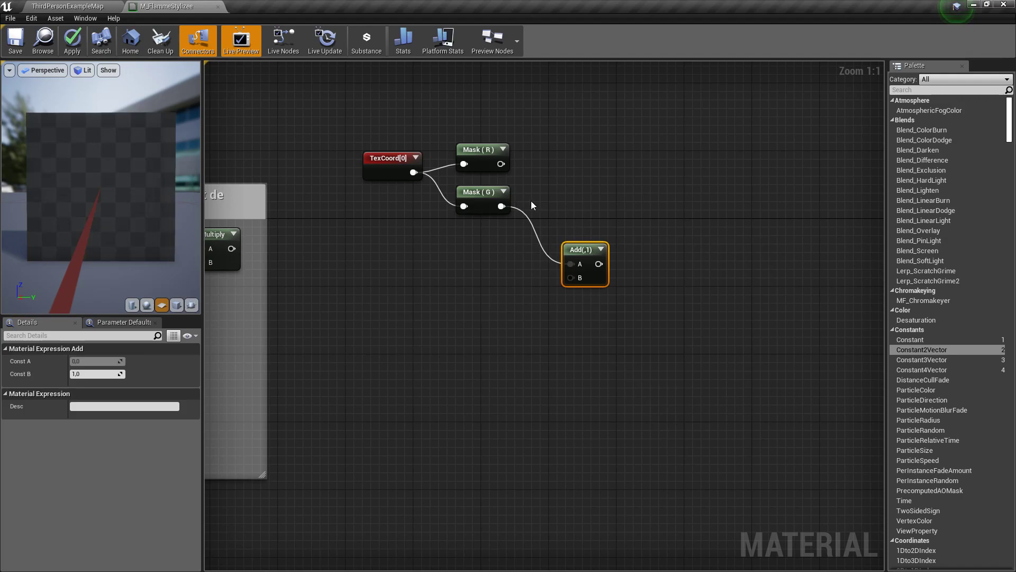
pyautogui.moveTo(583, 250); pyautogui.dragTo(552, 217)
pyautogui.click(465, 261)
# Feed the comment group's final Multiply into a new G-only ComponentMask and connect that mask to the B input of Add
pyautogui.moveTo(402, 281); pyautogui.dragTo(514, 261, button='right')
pyautogui.moveTo(344, 227); pyautogui.dragTo(543, 234)
pyautogui.write('mask')
pyautogui.press('Return')
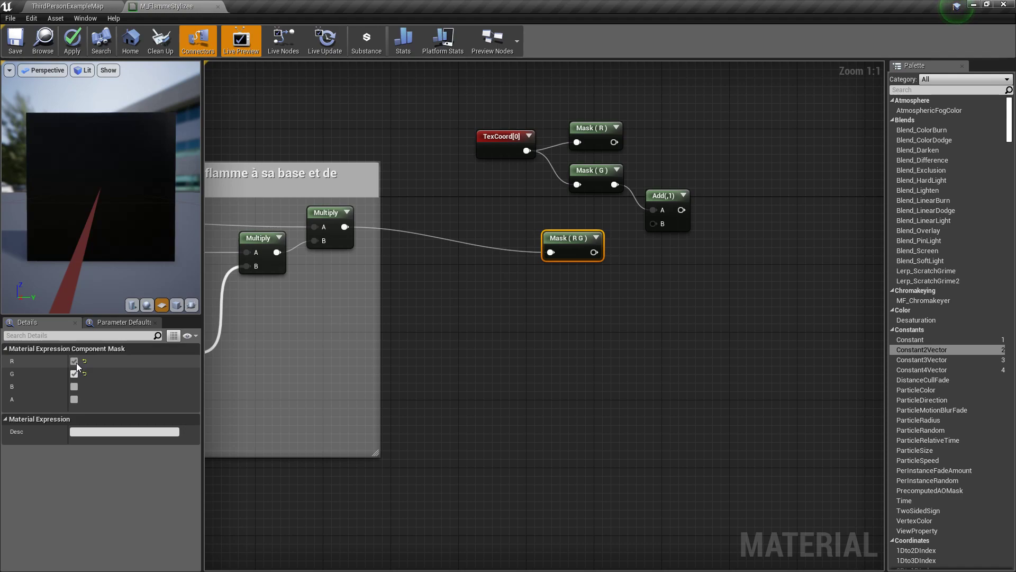
pyautogui.click(74, 361)
pyautogui.click(516, 329)
pyautogui.click(575, 259)
pyautogui.moveTo(580, 234); pyautogui.dragTo(653, 223)
# Create an AppendVector node with the R mask as input A and the Add result as input B, level with the R mask
pyautogui.moveTo(799, 178); pyautogui.dragTo(458, 204, button='right')
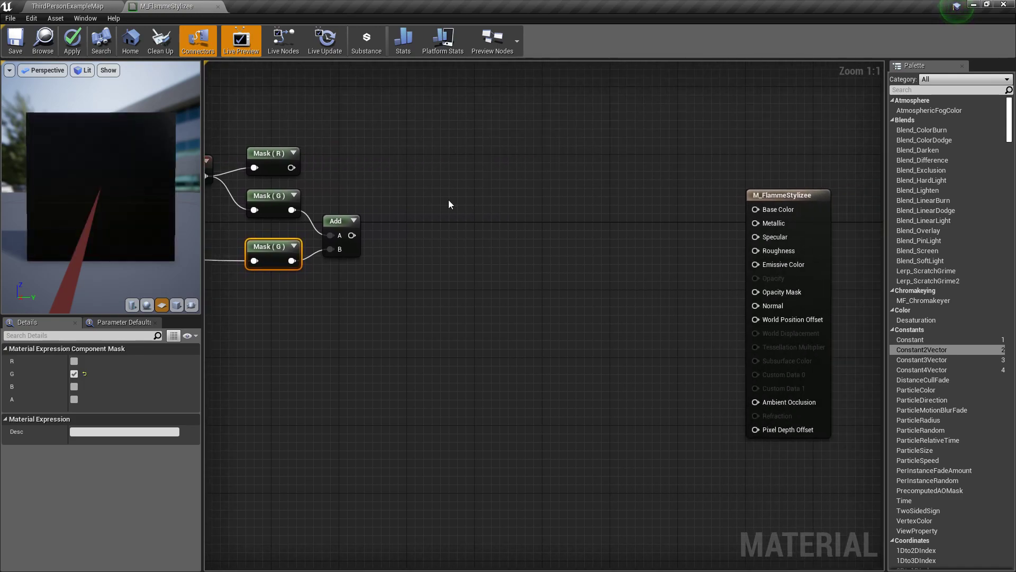
pyautogui.moveTo(316, 167); pyautogui.dragTo(490, 167)
pyautogui.write('append')
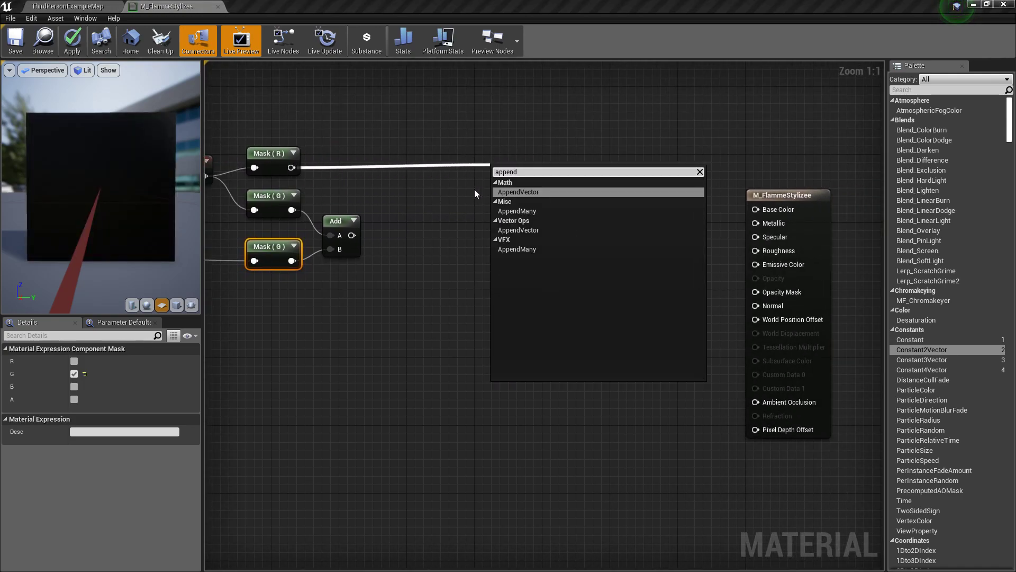
pyautogui.press('Return')
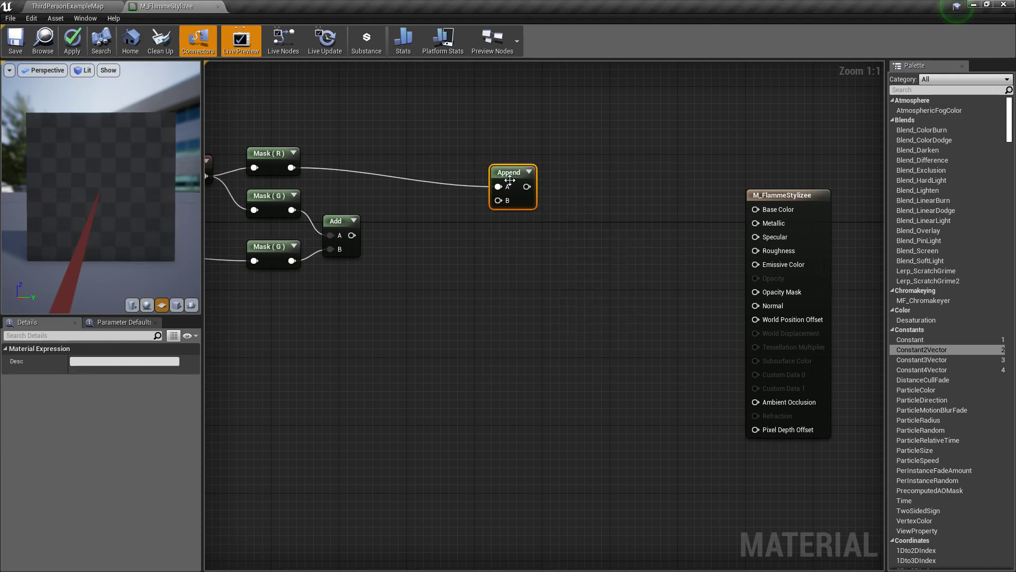
pyautogui.moveTo(508, 179); pyautogui.dragTo(484, 160)
pyautogui.moveTo(351, 235); pyautogui.dragTo(474, 181)
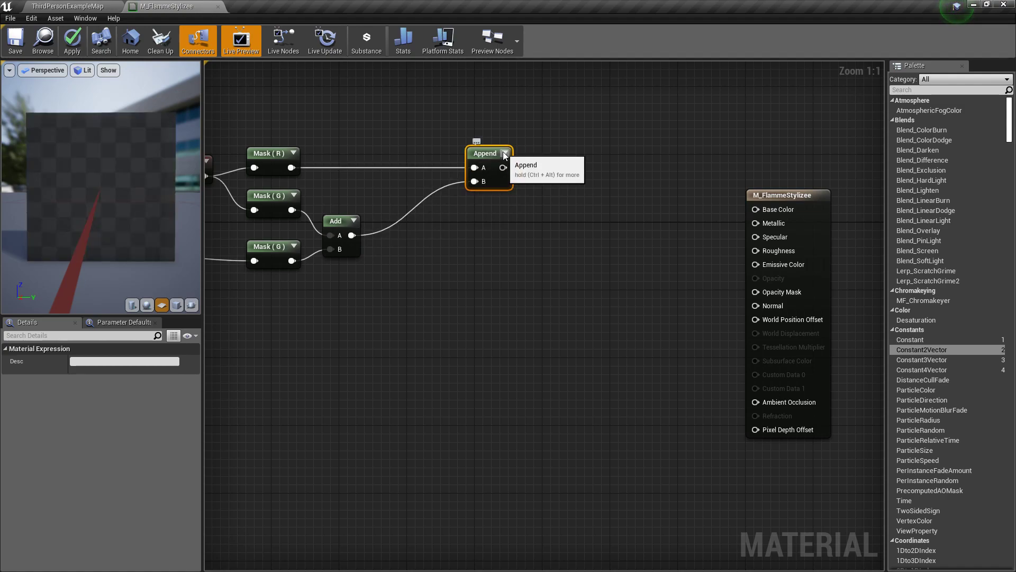
# Expand the thumbnail previews of Append, the lower G mask and TexCoord, and shift TexCoord clear of the masks
pyautogui.click(505, 153)
pyautogui.moveTo(389, 271); pyautogui.dragTo(567, 231, button='right')
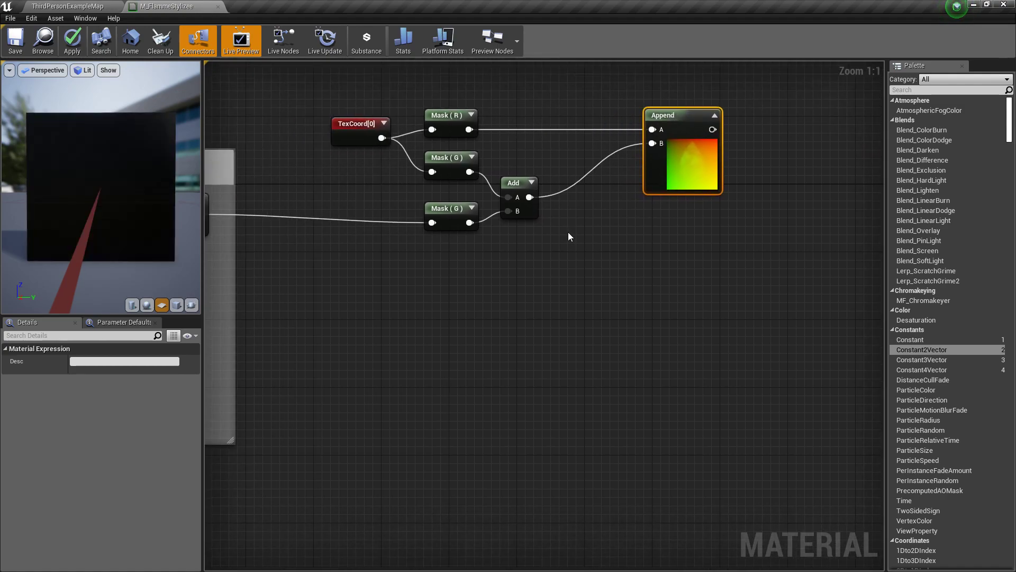
pyautogui.click(472, 208)
pyautogui.click(383, 123)
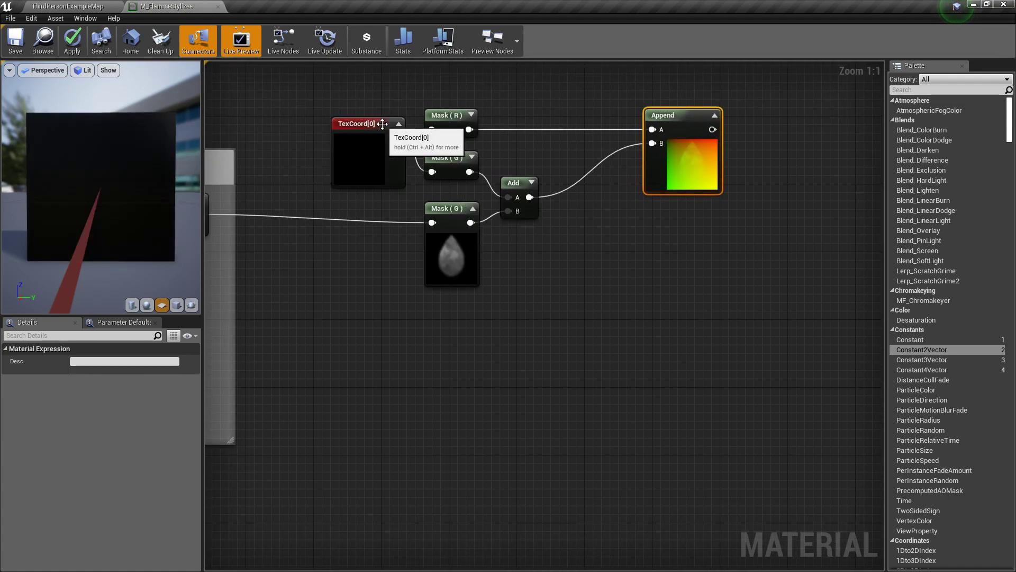
pyautogui.click(354, 154)
pyautogui.moveTo(360, 151); pyautogui.dragTo(347, 142)
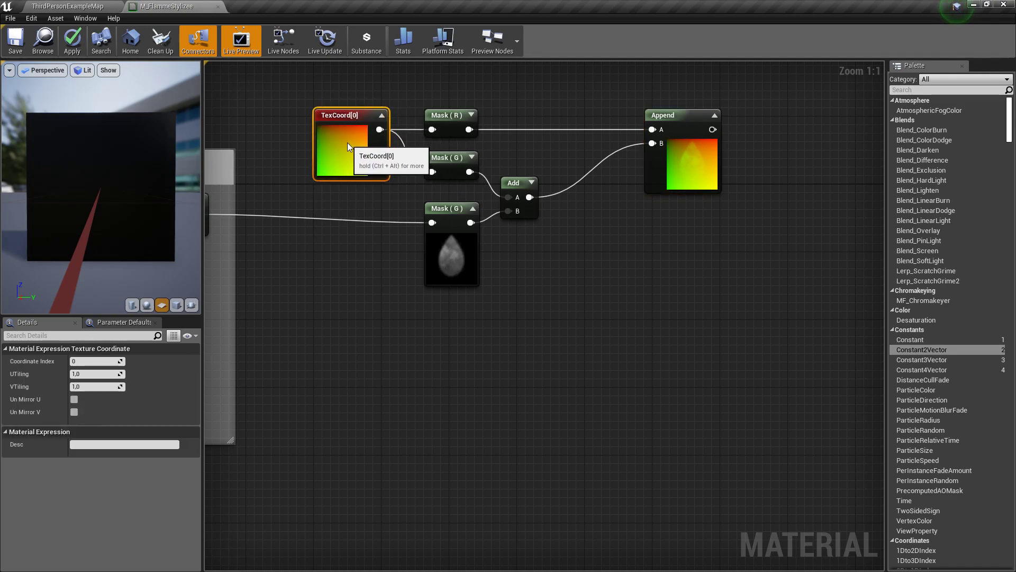
pyautogui.click(370, 306)
pyautogui.moveTo(594, 295); pyautogui.dragTo(584, 334, button='right')
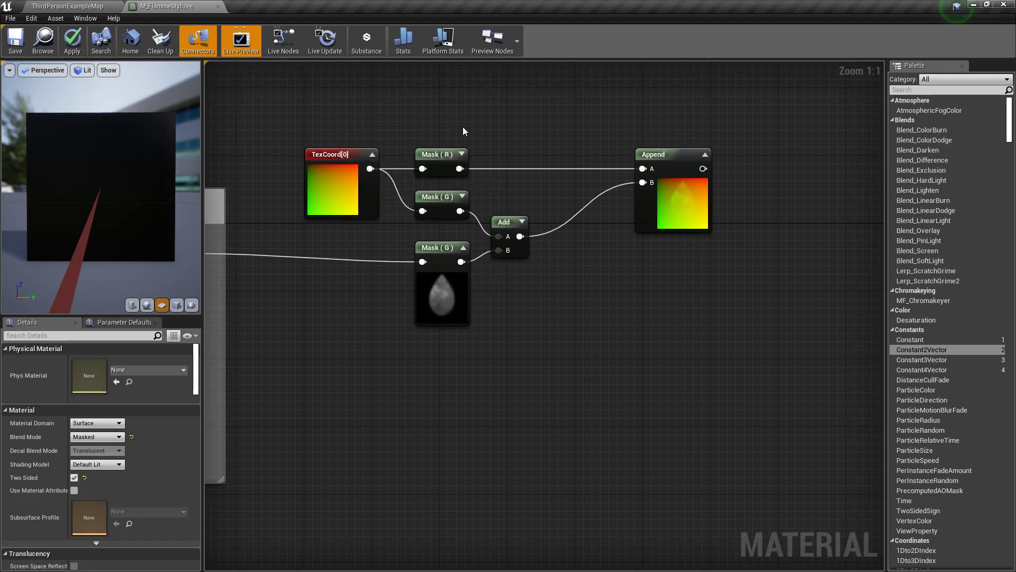
pyautogui.click(448, 162)
pyautogui.click(450, 197)
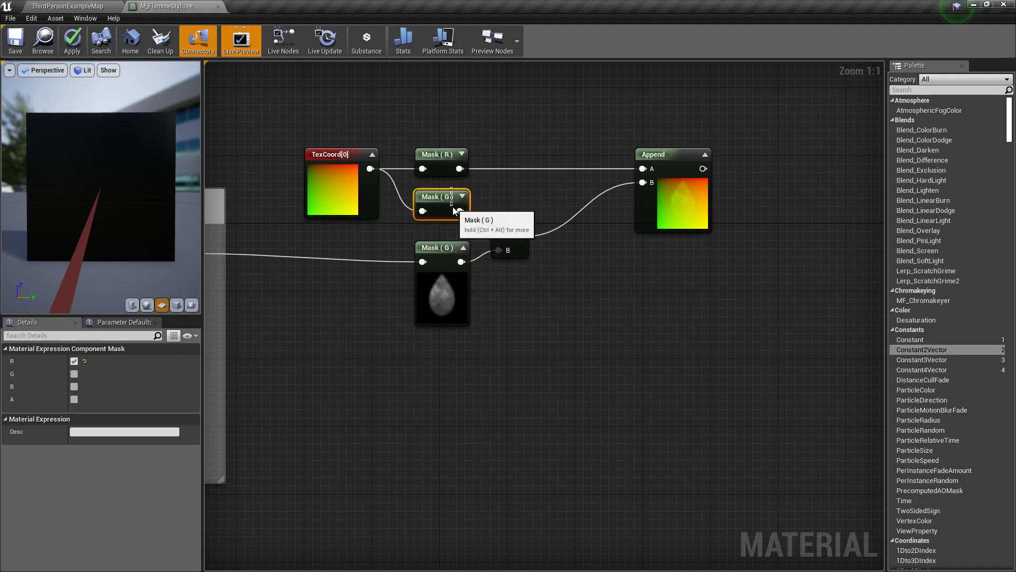
pyautogui.moveTo(351, 317); pyautogui.dragTo(554, 295, button='right')
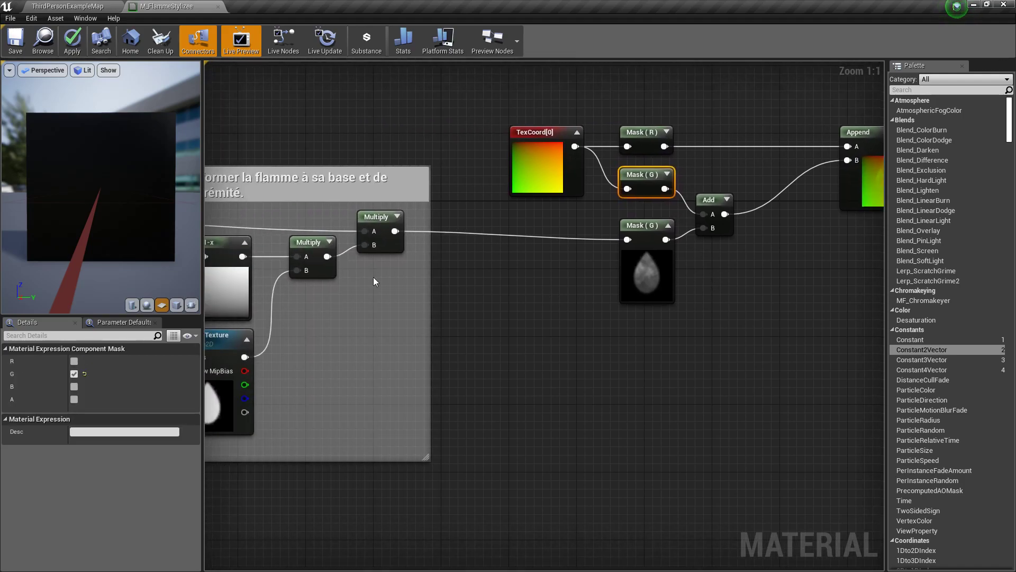
pyautogui.click(394, 245)
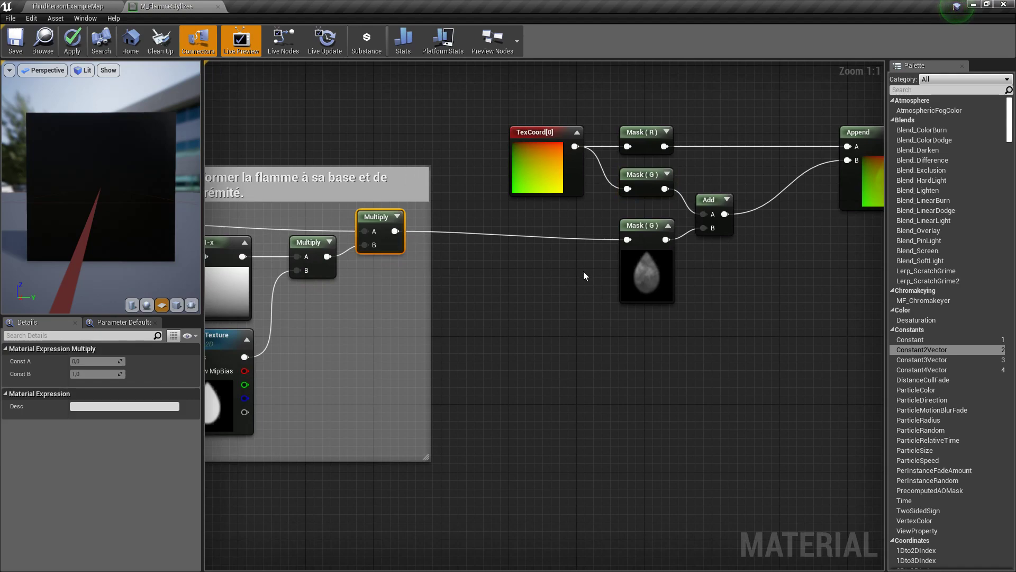
# Preview the output of the G mask fed by Multiply in the material viewport
pyautogui.click(647, 269)
pyautogui.rightClick(647, 264)
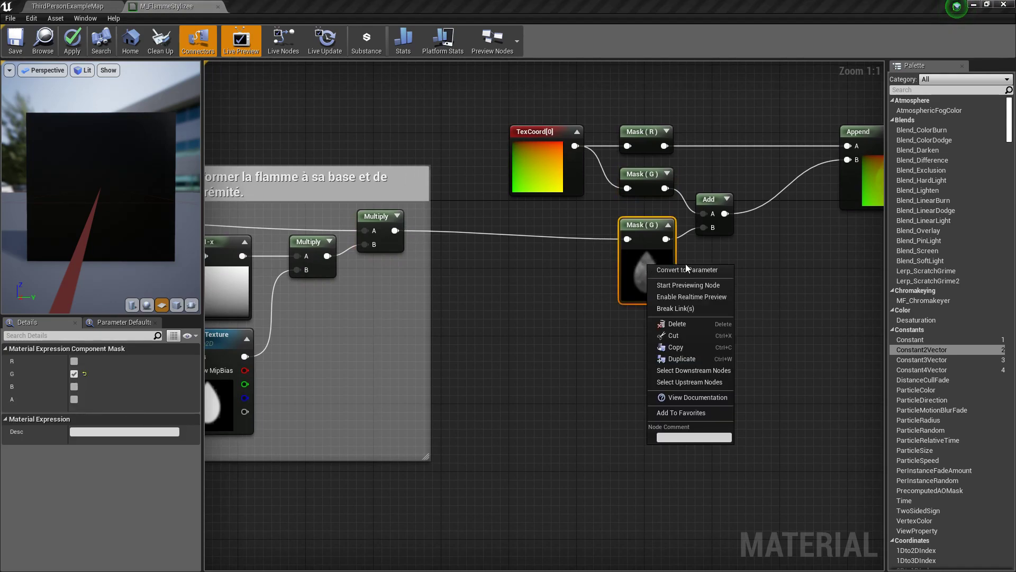
pyautogui.click(708, 285)
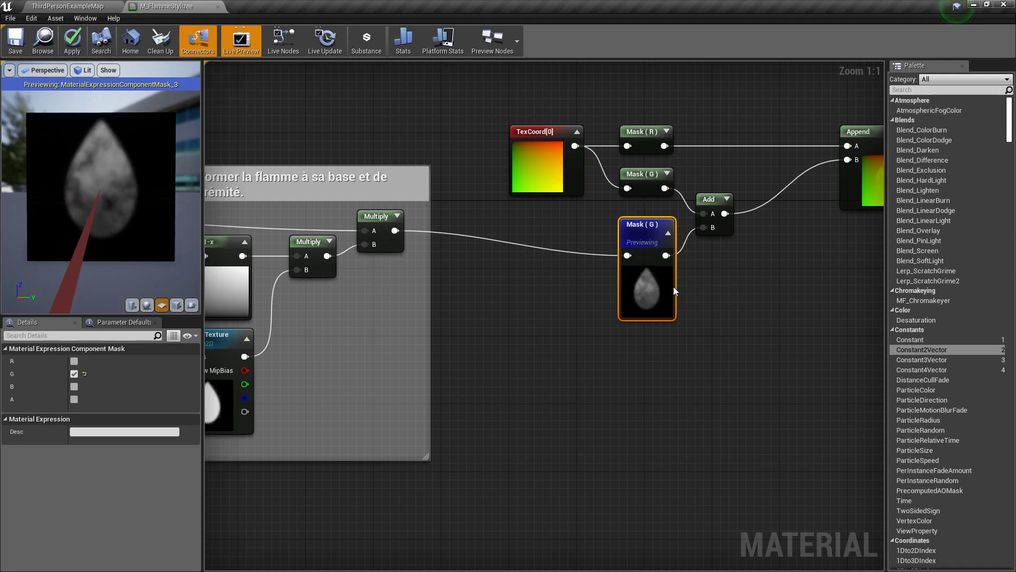
pyautogui.click(633, 372)
pyautogui.moveTo(564, 222); pyautogui.dragTo(405, 248, button='right')
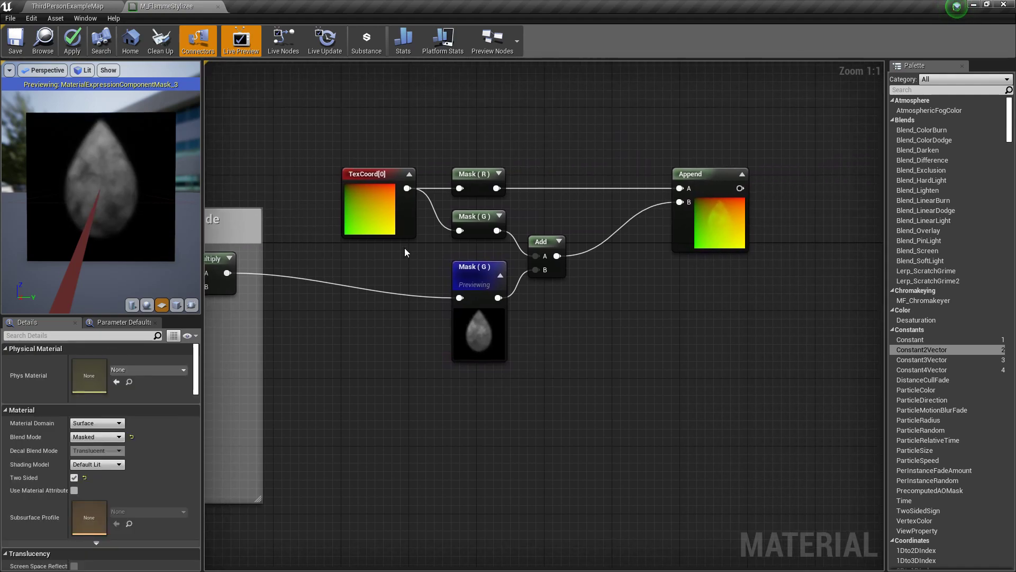
pyautogui.click(366, 207)
pyautogui.moveTo(473, 128); pyautogui.dragTo(476, 240)
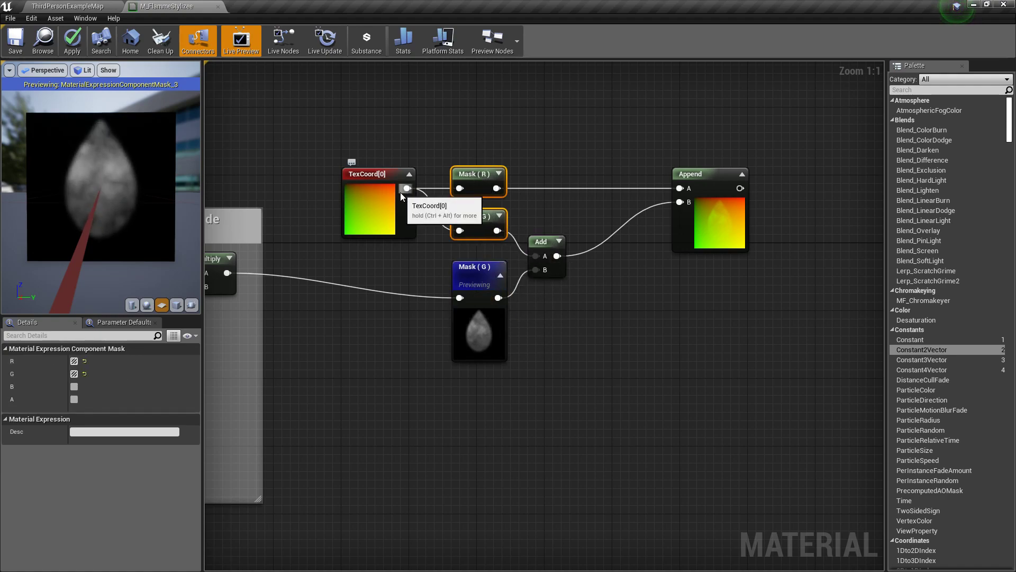
pyautogui.moveTo(344, 257); pyautogui.dragTo(393, 155)
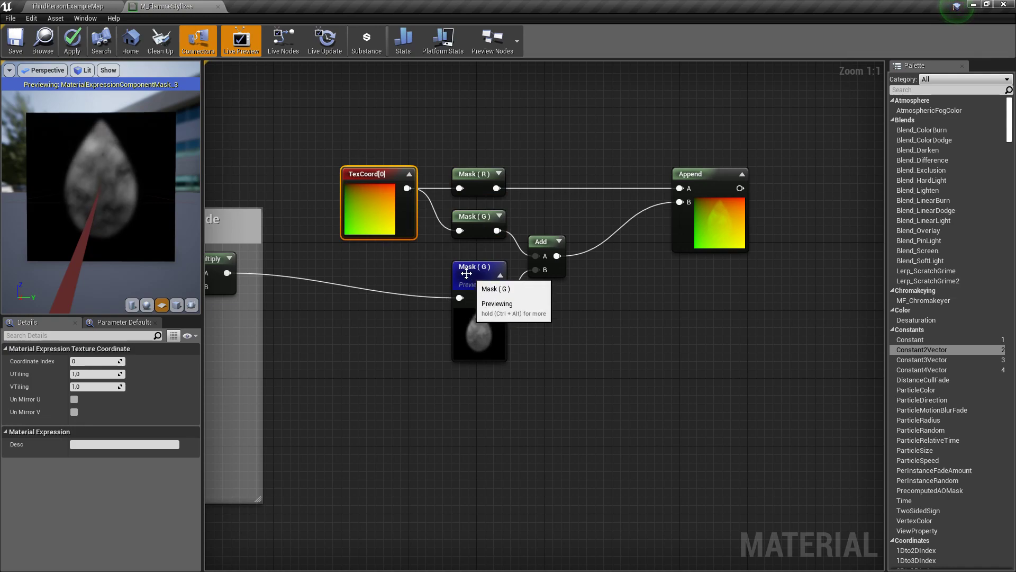
# Move the lower G mask closer beneath the upper G mask and stop previewing it
pyautogui.moveTo(473, 278); pyautogui.dragTo(473, 262)
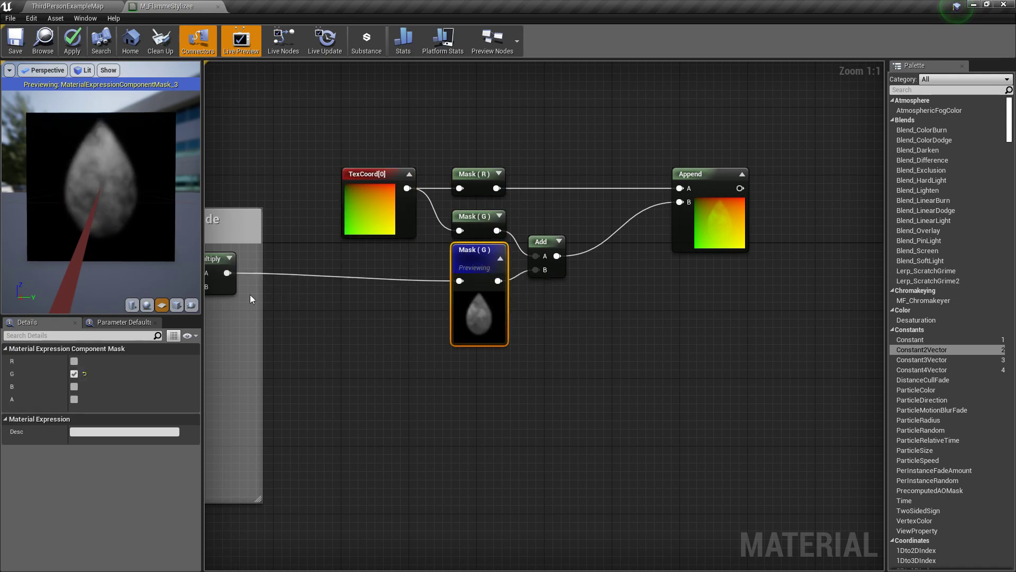
pyautogui.rightClick(473, 251)
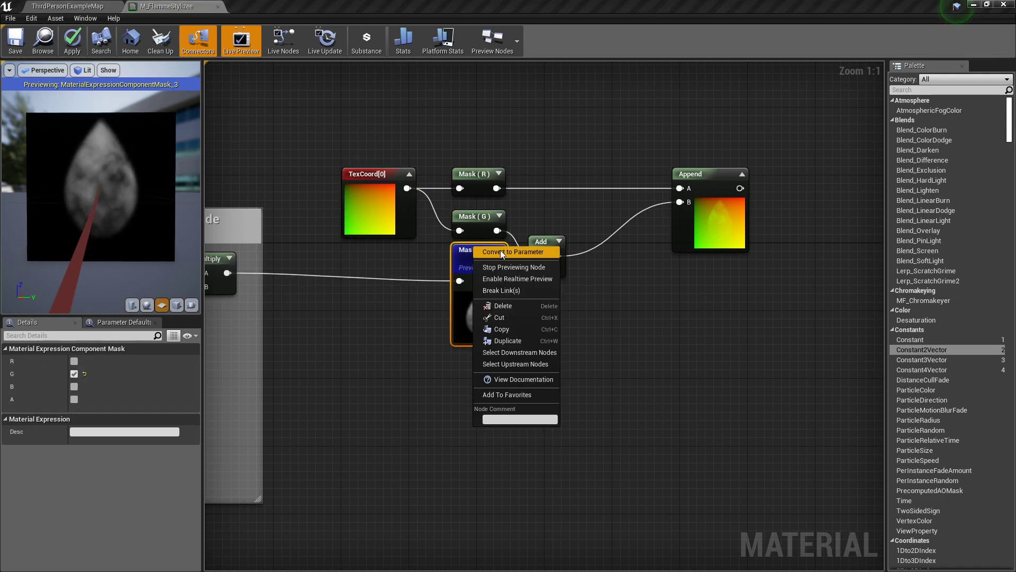
pyautogui.click(521, 267)
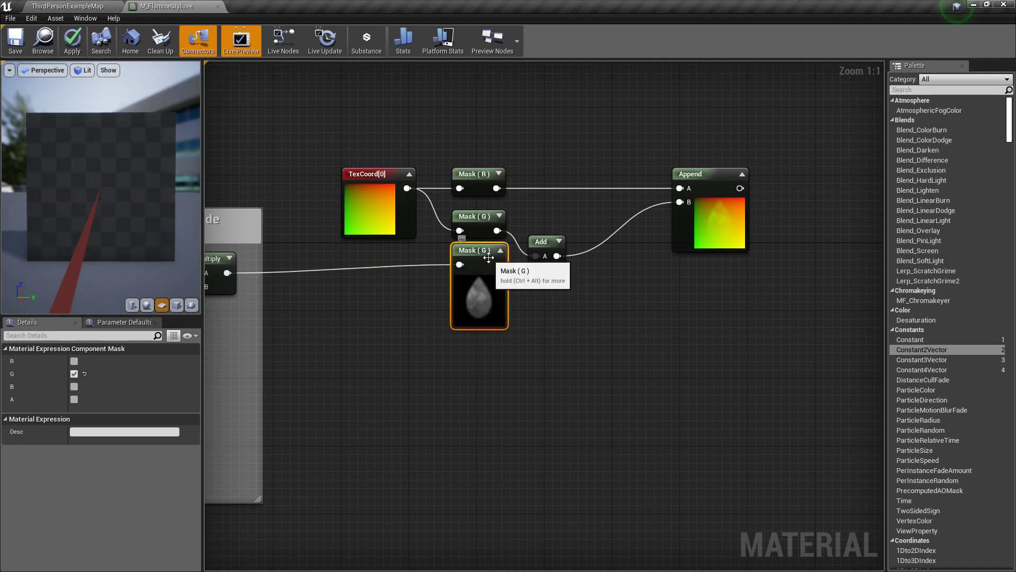
# Nudge the lower G mask down in line with its incoming wire and bring Append closer to the Add node
pyautogui.moveTo(476, 251); pyautogui.dragTo(474, 259)
pyautogui.click(638, 316)
pyautogui.moveTo(720, 241); pyautogui.dragTo(636, 240)
pyautogui.click(640, 295)
# Enclose the nodes from TexCoord to Append in a comment reading "Applique cette déformation verticale aux UVs de base"
pyautogui.moveTo(567, 336); pyautogui.dragTo(613, 361, button='right')
pyautogui.moveTo(762, 127); pyautogui.dragTo(415, 376)
pyautogui.write('c')
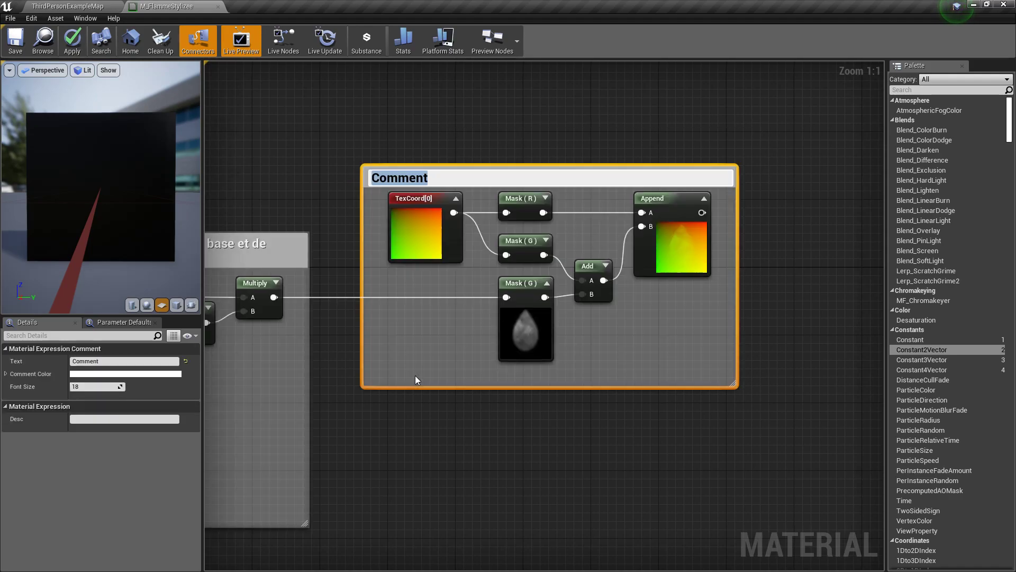
pyautogui.write('Applique cette déformation verticale aux')
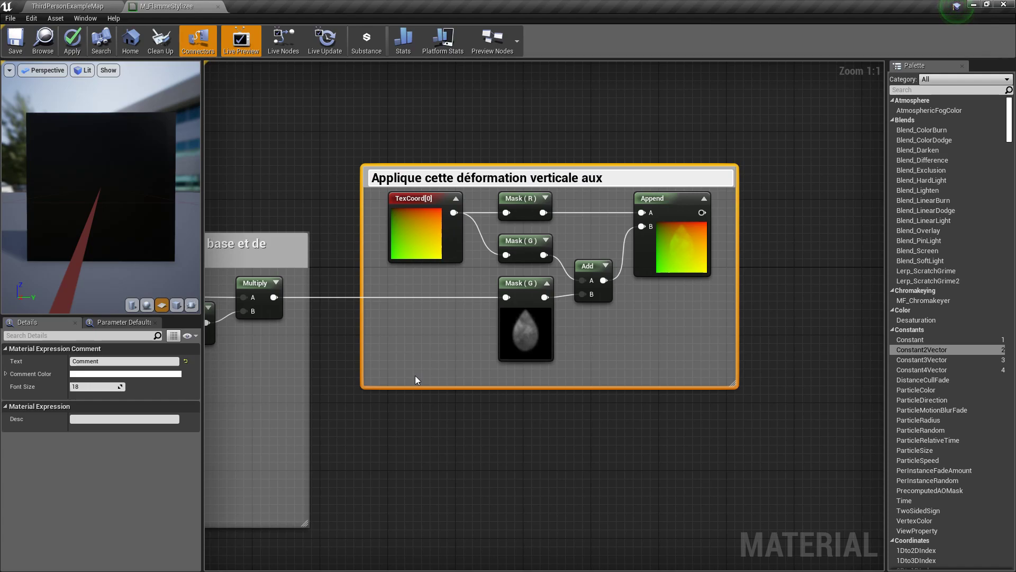
pyautogui.write('base')
pyautogui.press('Return')
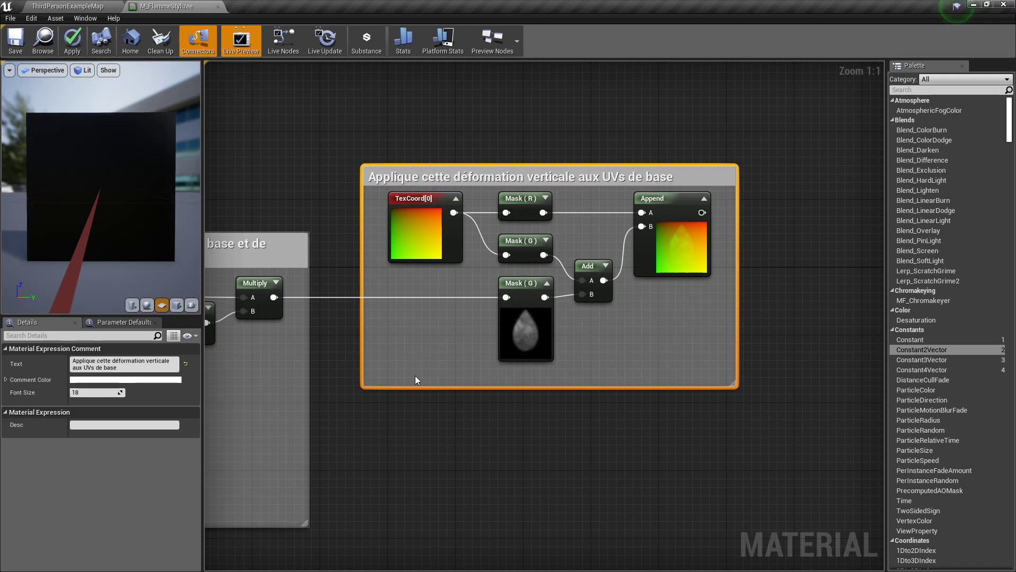
# Move the M_FlammeStylizee output node well away from the last comment group to free space for more nodes
pyautogui.moveTo(754, 343); pyautogui.dragTo(354, 342, button='right')
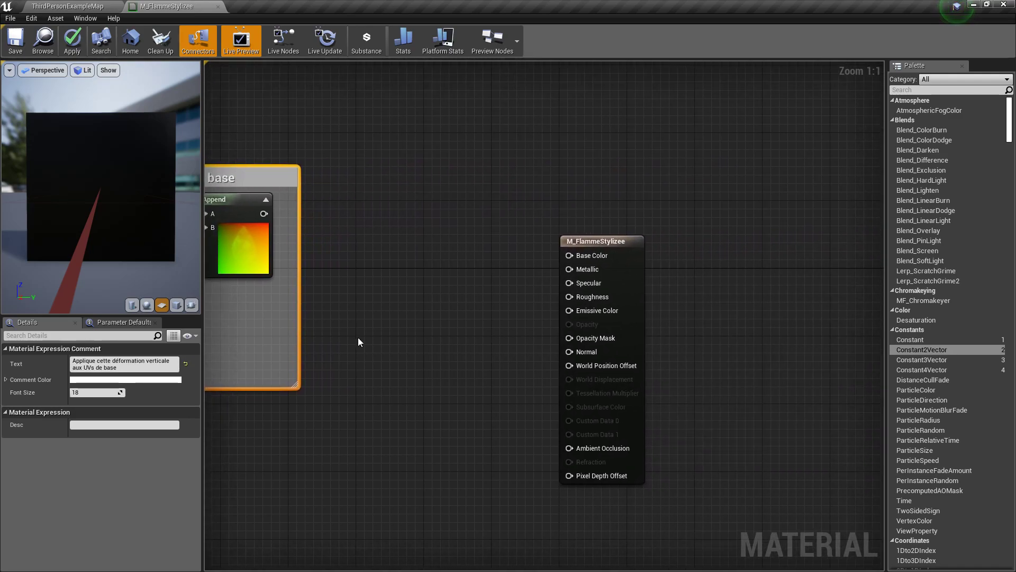
pyautogui.moveTo(632, 278); pyautogui.dragTo(822, 243)
pyautogui.moveTo(635, 249); pyautogui.dragTo(480, 252, button='right')
pyautogui.scroll(-3, 365, 254)
pyautogui.moveTo(630, 231); pyautogui.dragTo(712, 222)
pyautogui.moveTo(353, 234); pyautogui.dragTo(1015, 199, button='right')
pyautogui.moveTo(561, 254); pyautogui.dragTo(301, 262, button='right')
pyautogui.moveTo(879, 229); pyautogui.dragTo(423, 229, button='right')
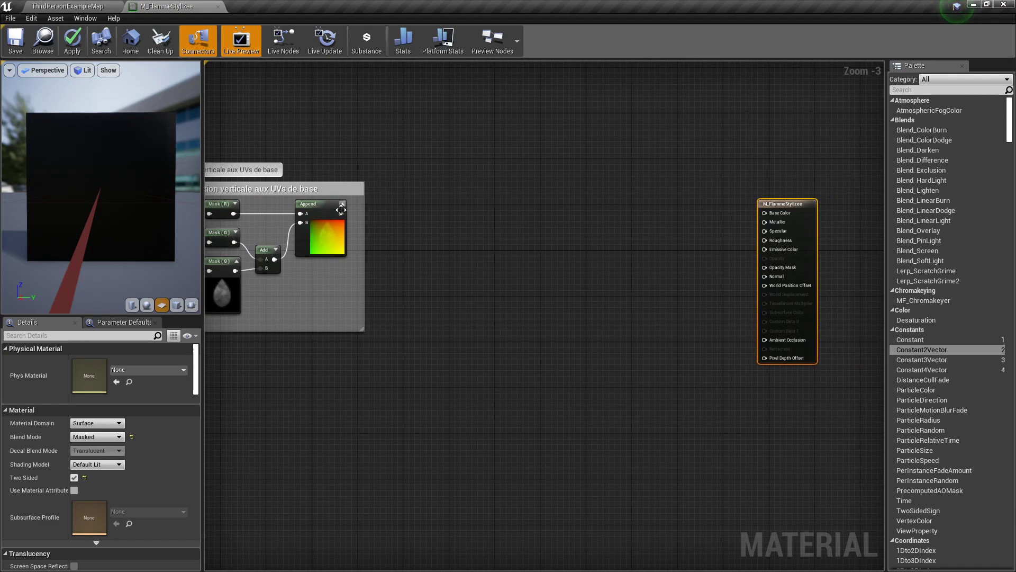
# Add a TextureSampleParameter2D named "Color Mask" beside the Append node, outside the comment
pyautogui.scroll(3, 343, 207)
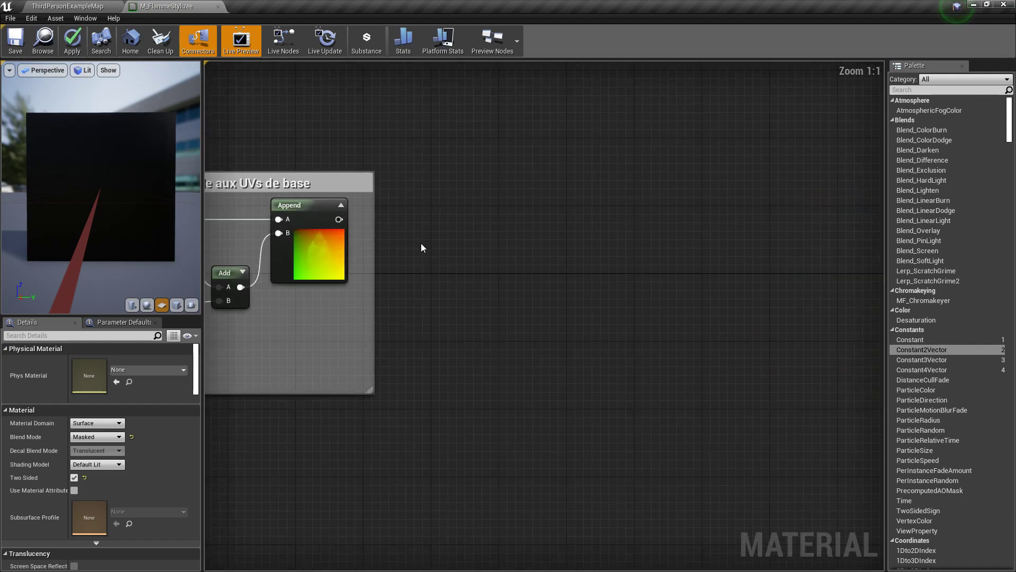
pyautogui.moveTo(339, 219); pyautogui.dragTo(491, 215)
pyautogui.click(509, 154)
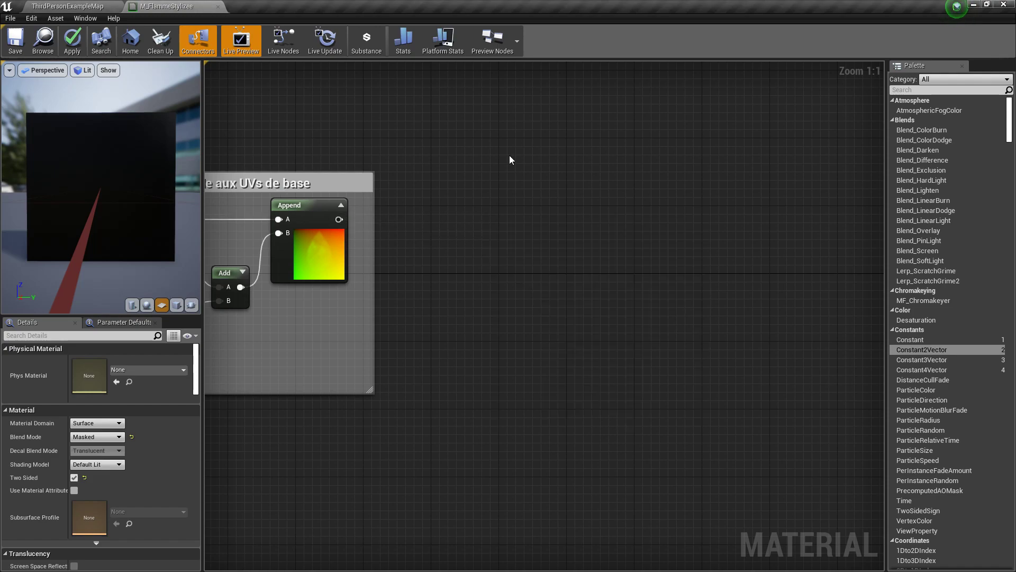
pyautogui.rightClick(464, 196)
pyautogui.write('textures')
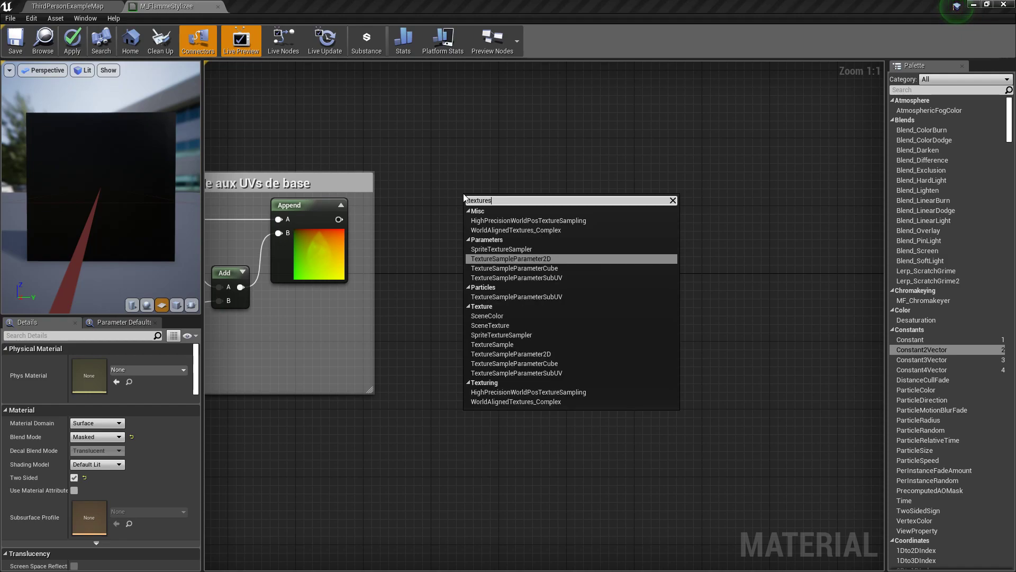
pyautogui.press('Return')
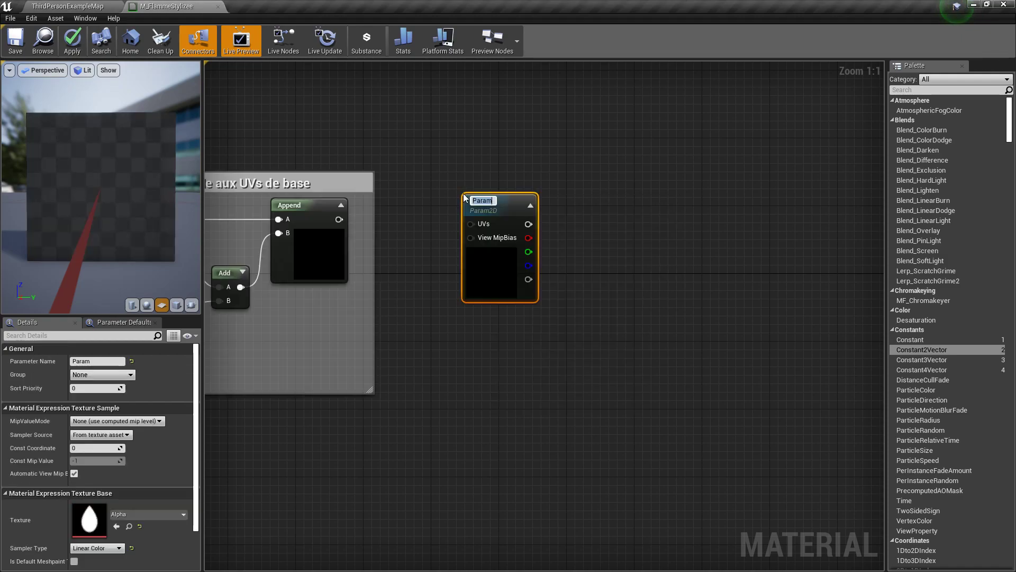
pyautogui.write('Color Mask')
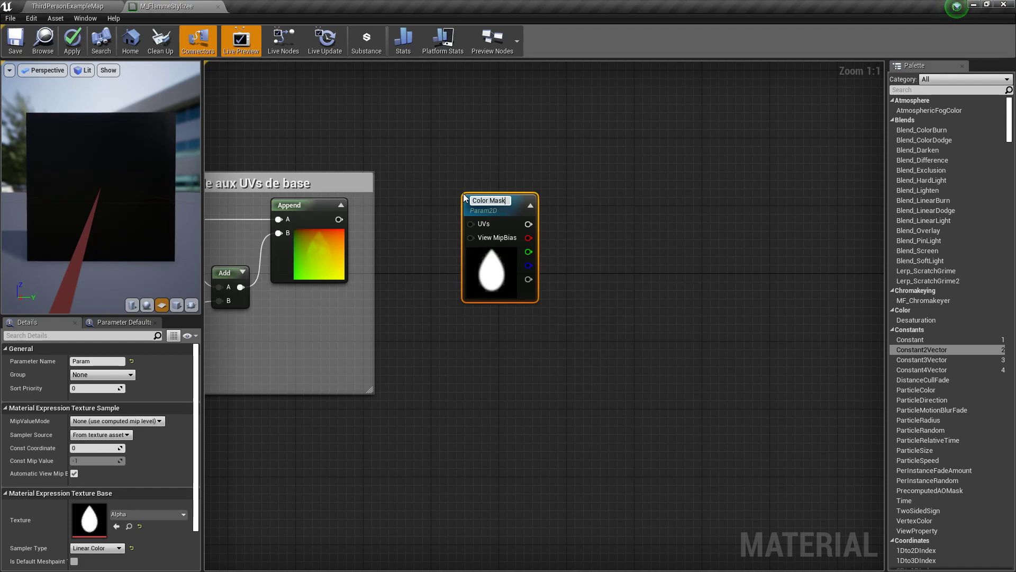
pyautogui.press('Return')
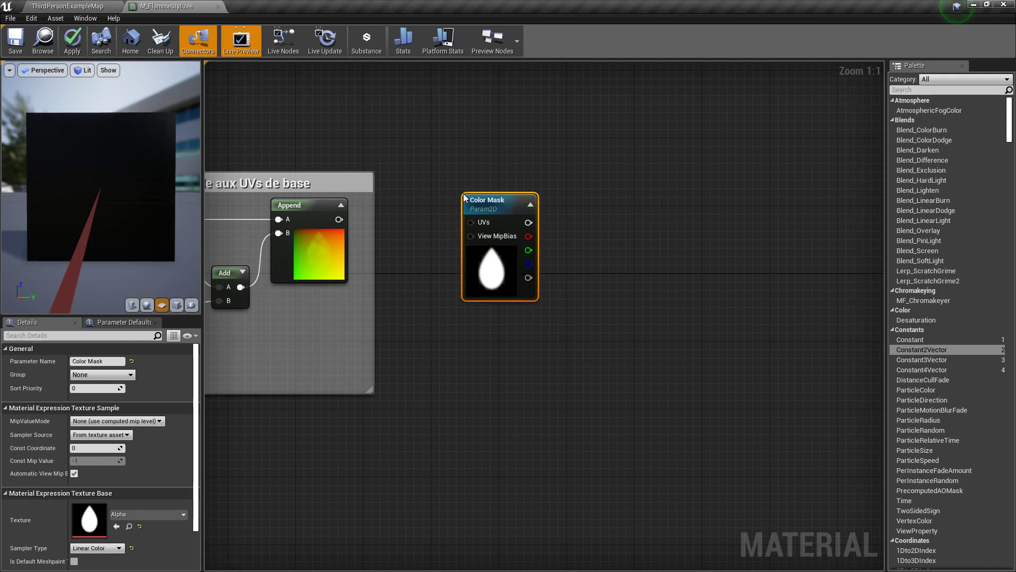
# Assign the ColorMask texture to the Color Mask parameter
pyautogui.click(143, 516)
pyautogui.write('color')
pyautogui.press('Return')
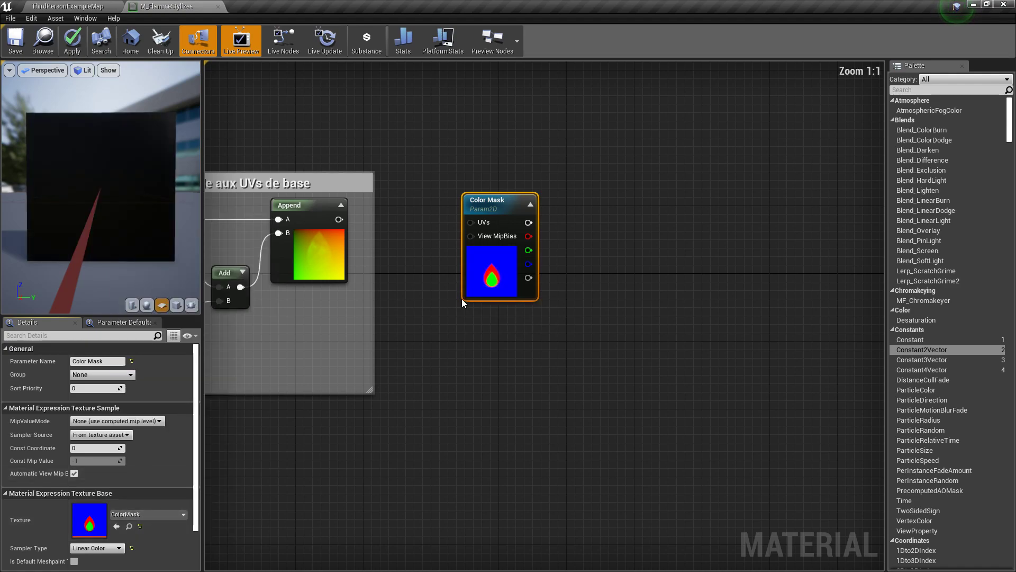
# Bring Color Mask closer to the comment group and connect the output of Append to its UVs
pyautogui.scroll(3, 462, 297)
pyautogui.moveTo(462, 301); pyautogui.dragTo(536, 342, button='right')
pyautogui.moveTo(608, 299); pyautogui.dragTo(550, 290)
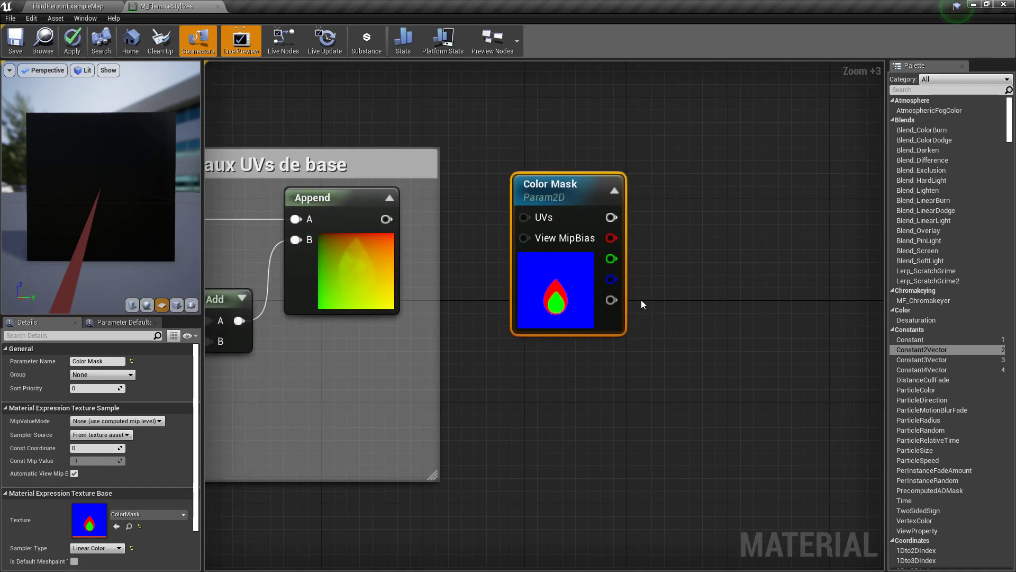
pyautogui.moveTo(492, 357); pyautogui.dragTo(668, 170)
pyautogui.moveTo(387, 218); pyautogui.dragTo(523, 217)
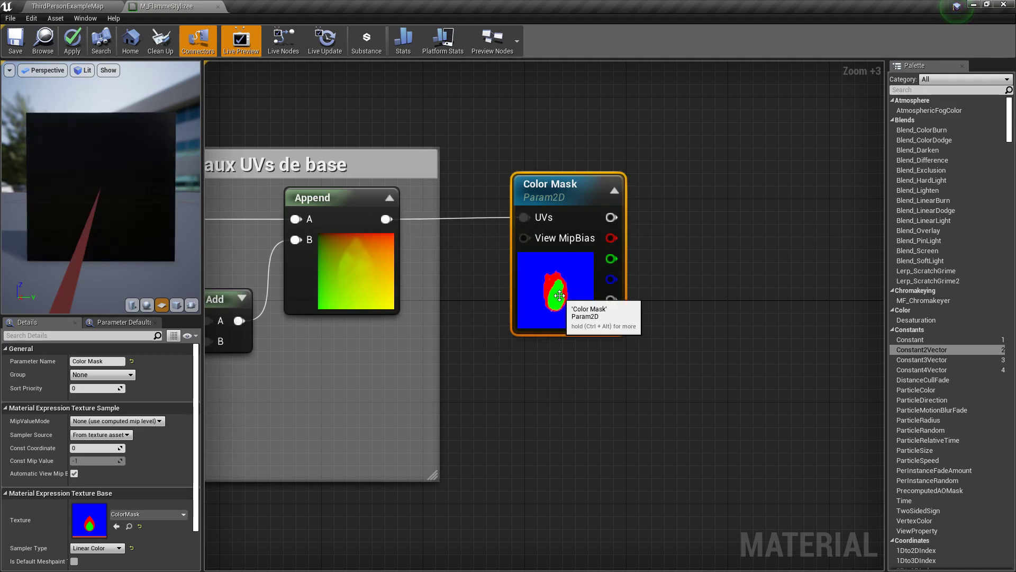
pyautogui.click(491, 380)
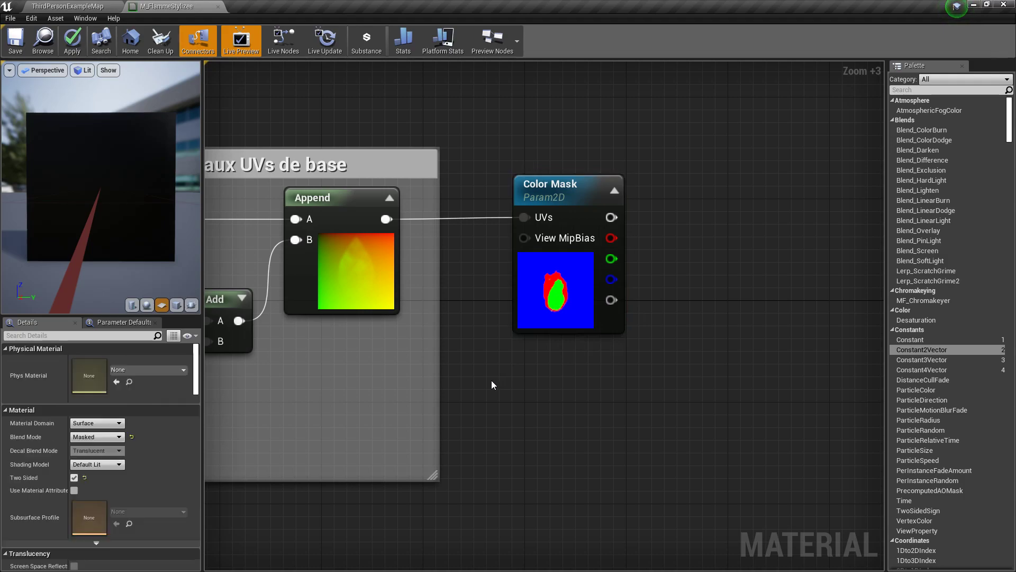
# Preview the Color Mask node in the material viewport
pyautogui.click(559, 305)
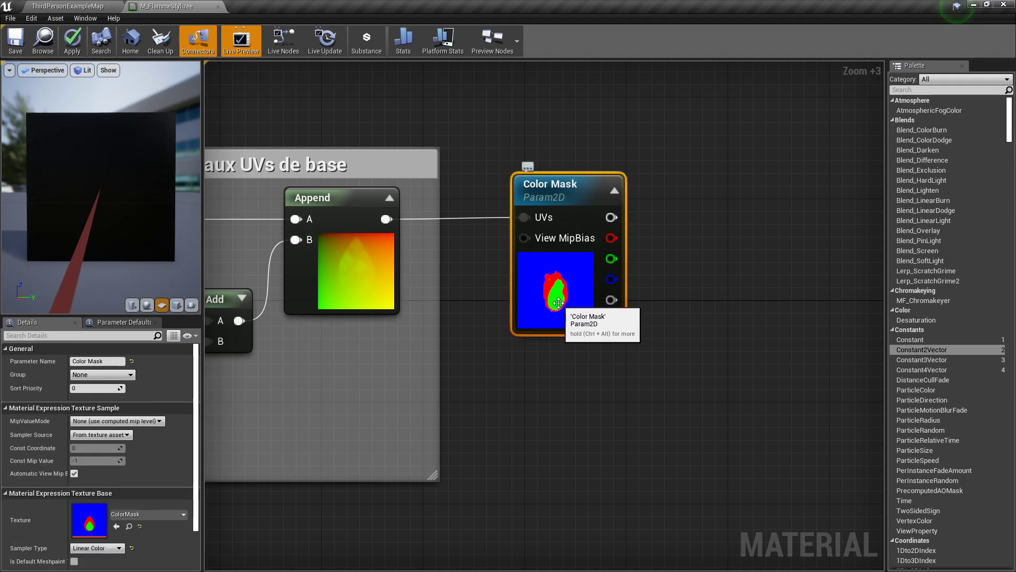
pyautogui.rightClick(568, 272)
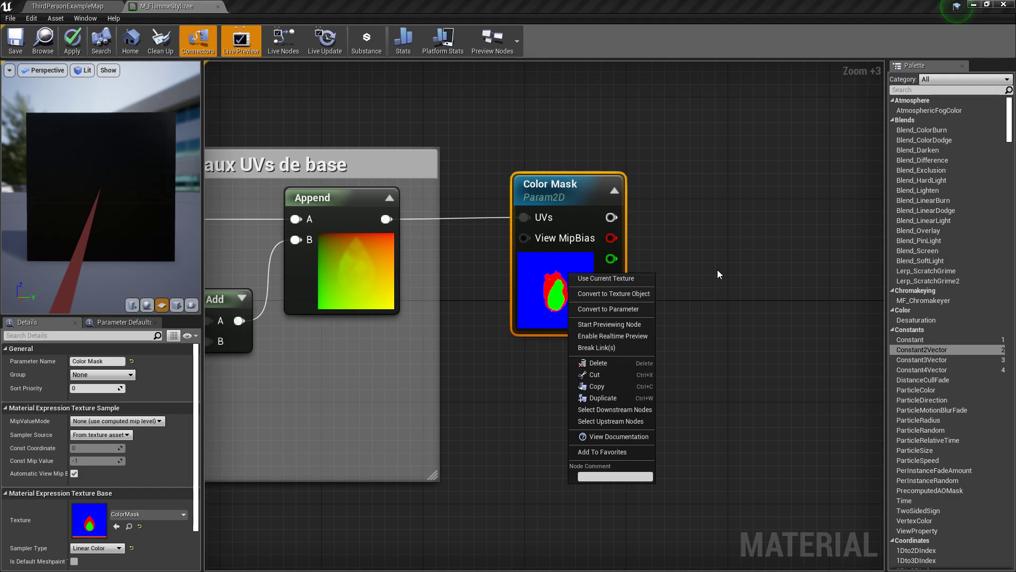
pyautogui.click(638, 325)
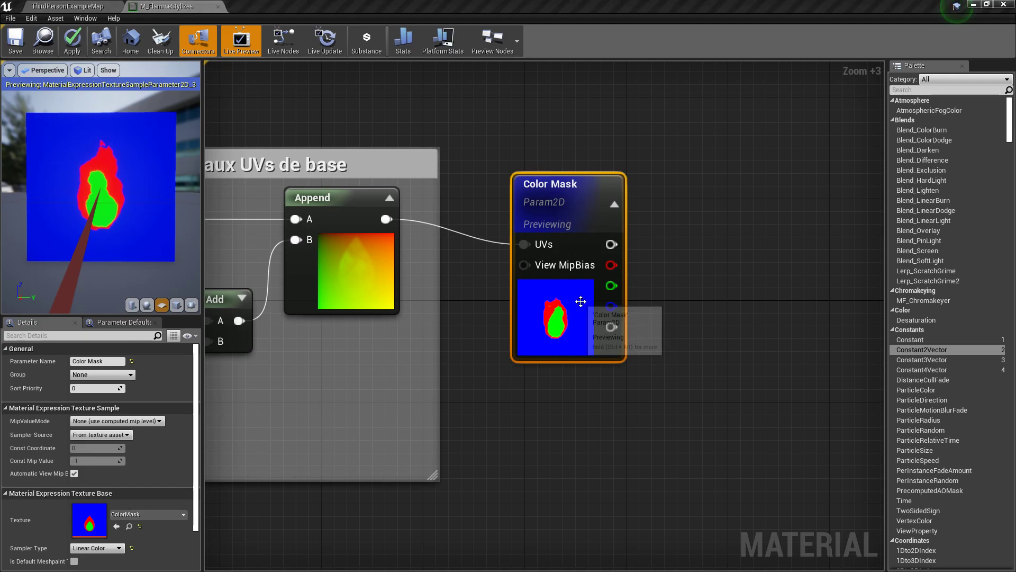
pyautogui.click(734, 260)
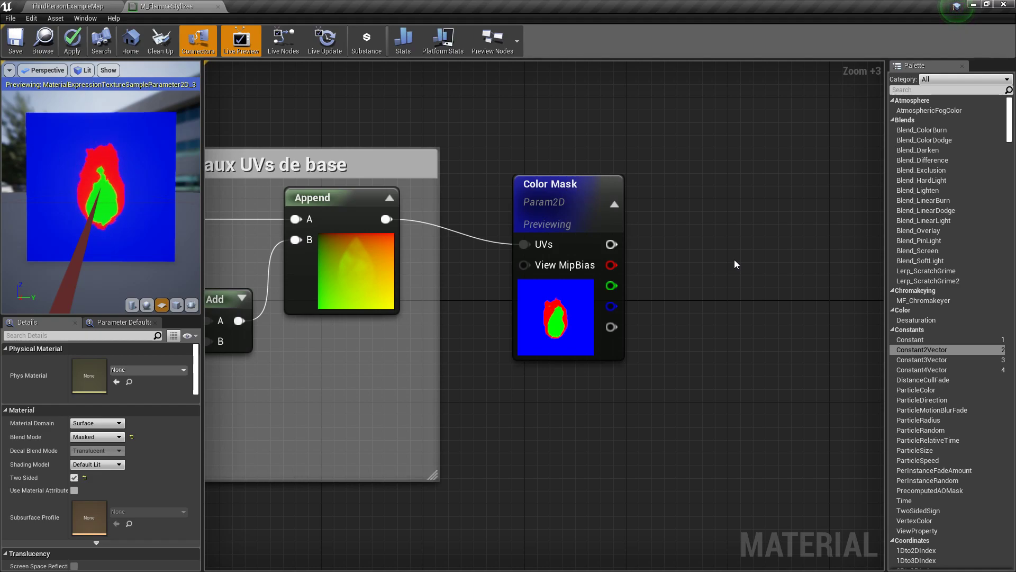
# Add a Multiply node in the free space above and beyond the output side of Color Mask
pyautogui.moveTo(752, 300); pyautogui.dragTo(652, 302, button='right')
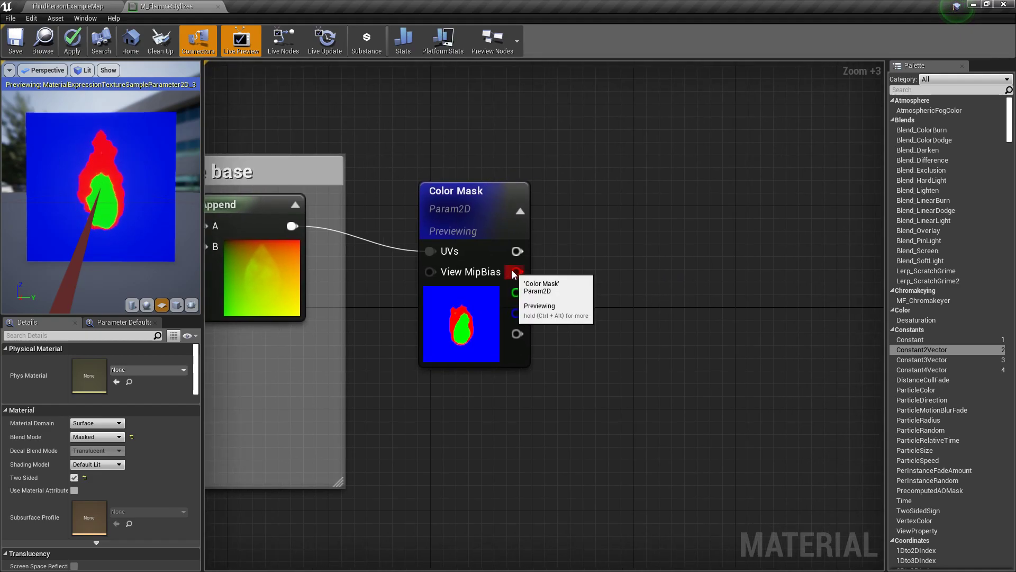
pyautogui.moveTo(671, 233); pyautogui.dragTo(513, 232, button='right')
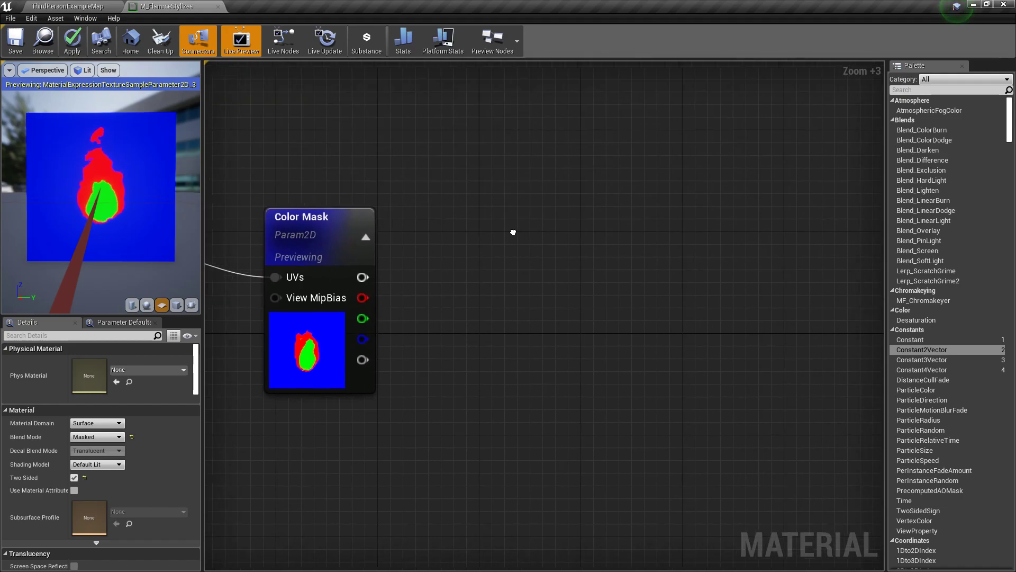
pyautogui.rightClick(621, 131)
pyautogui.write('multipl')
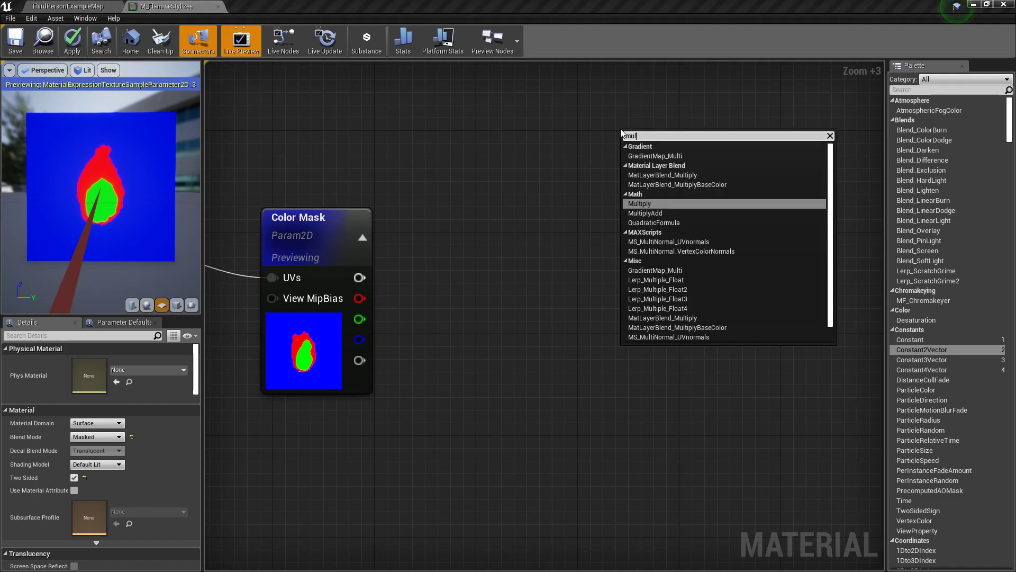
pyautogui.press('Return')
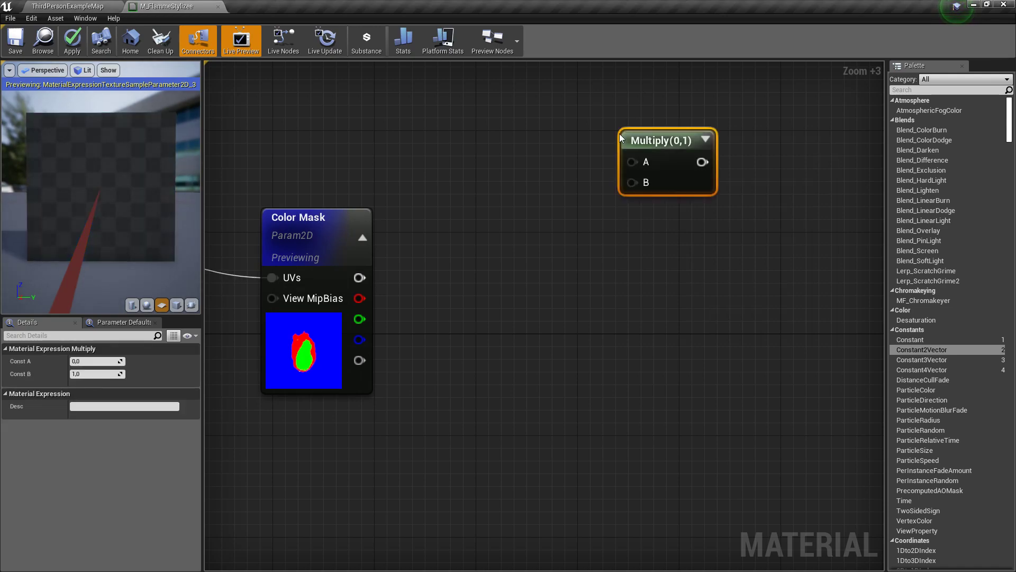
pyautogui.moveTo(578, 168); pyautogui.dragTo(620, 217, button='right')
pyautogui.scroll(-2, 621, 201)
pyautogui.scroll(5, 617, 220)
pyautogui.scroll(-6, 608, 233)
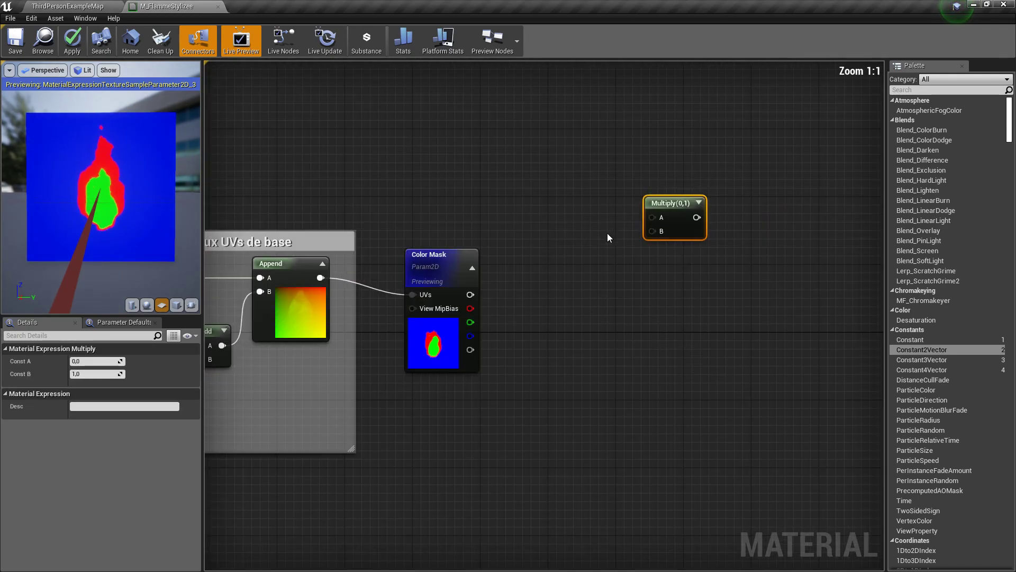
pyautogui.moveTo(670, 203)
pyautogui.mouseDown()
pyautogui.moveTo(658, 202)
pyautogui.moveTo(658, 187)
pyautogui.mouseUp()
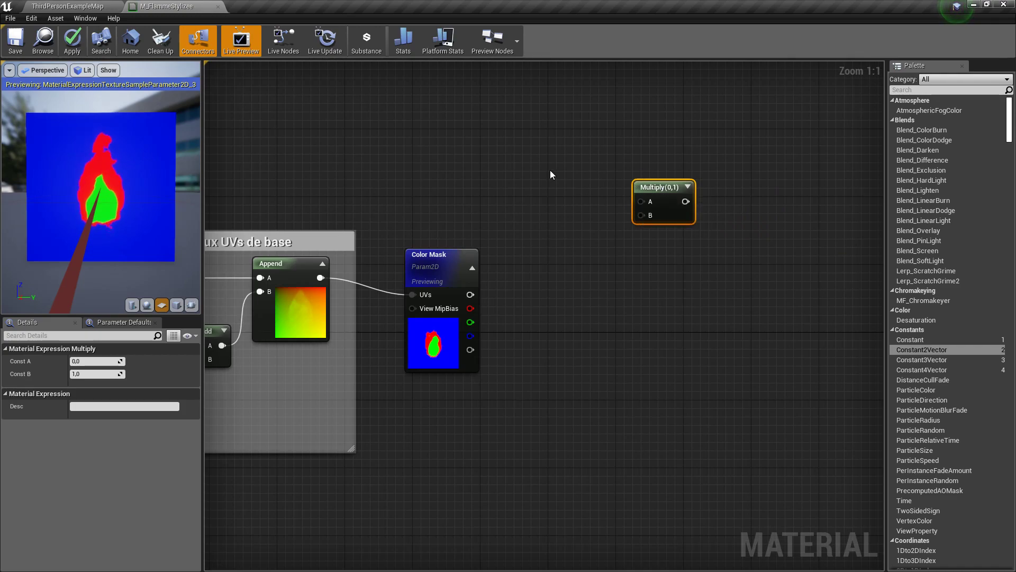
# Add a VectorParameter named "Outter Fire" and place it above Color Mask, ahead of the Multiply node
pyautogui.rightClick(533, 147)
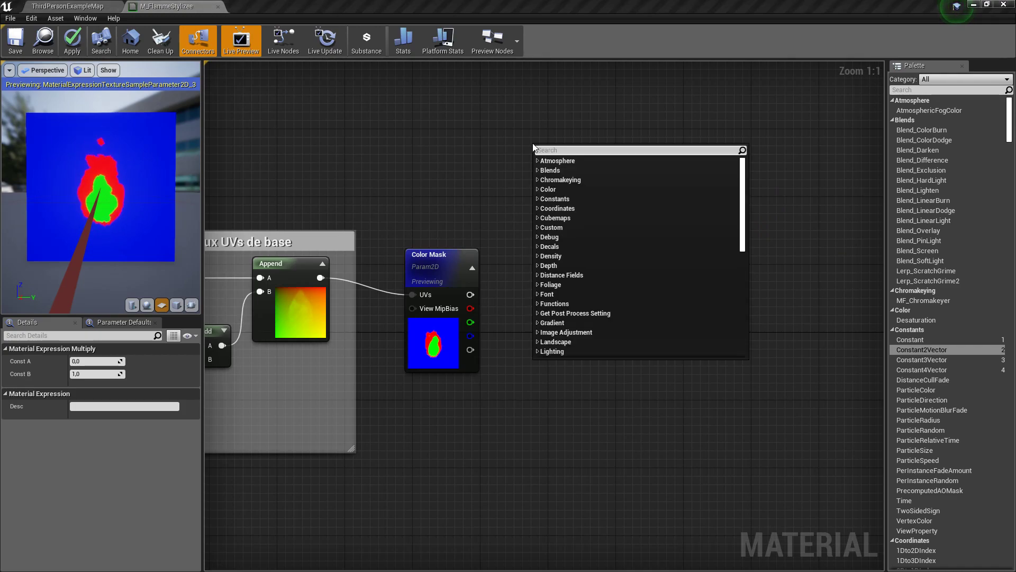
pyautogui.write('vector')
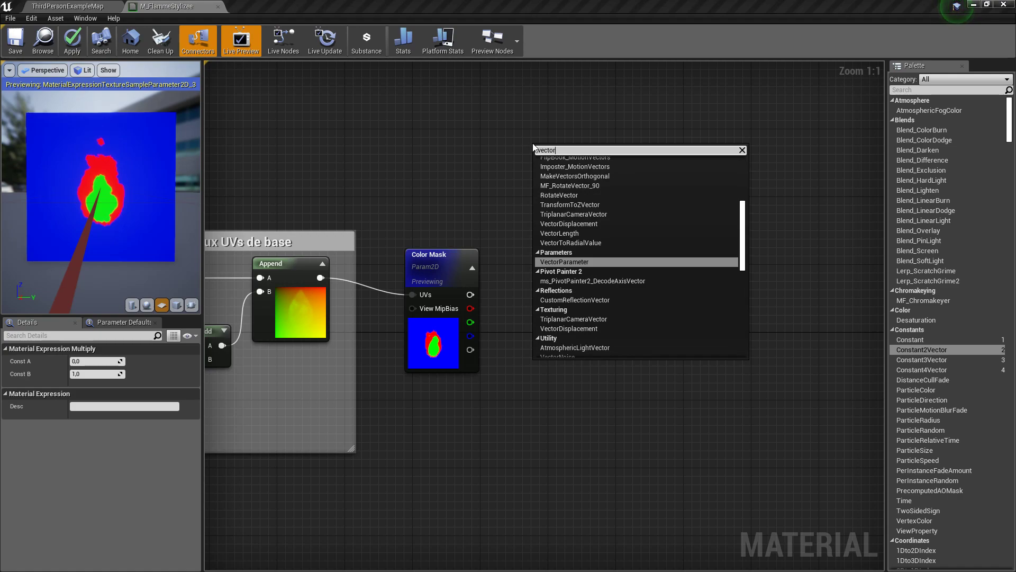
pyautogui.write('3')
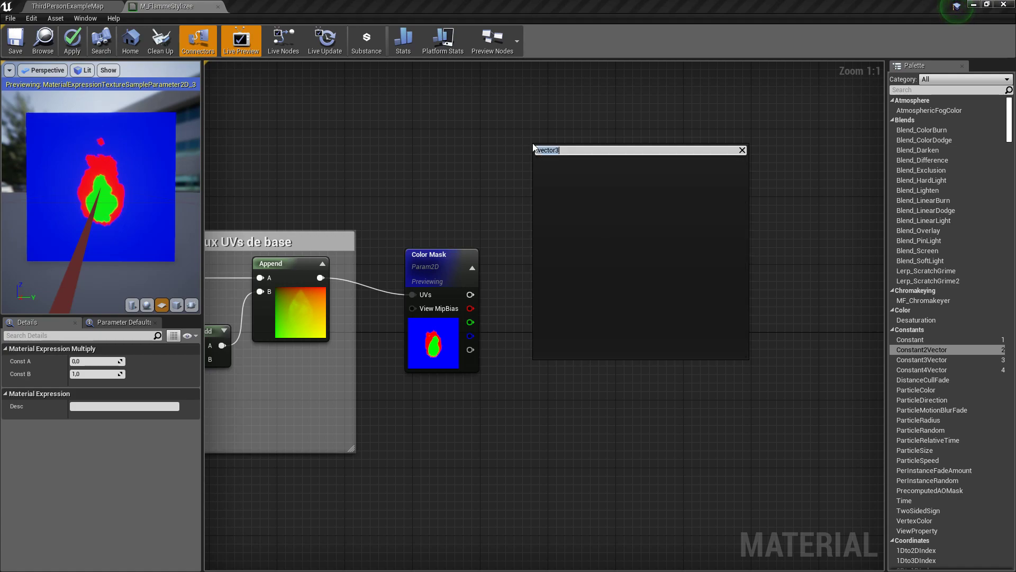
pyautogui.write('vector')
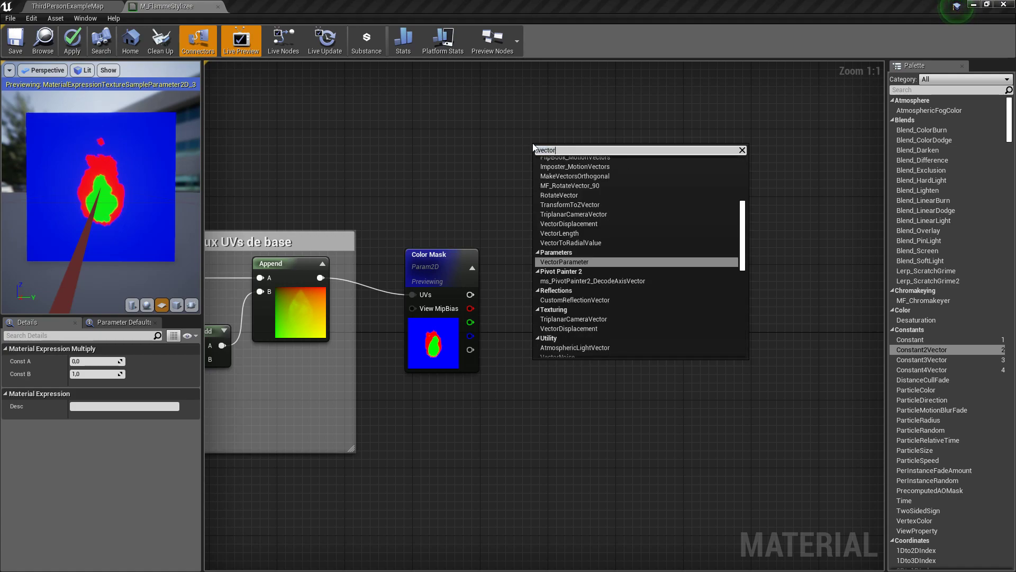
pyautogui.write('para')
pyautogui.press('Return')
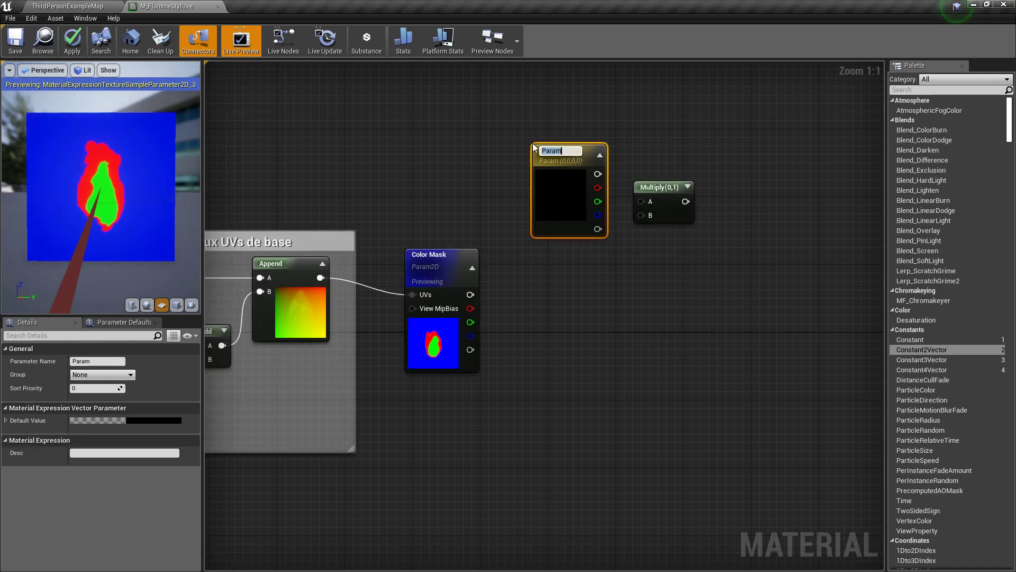
pyautogui.write('Outter Fire')
pyautogui.press('Return')
pyautogui.moveTo(606, 227); pyautogui.dragTo(563, 171)
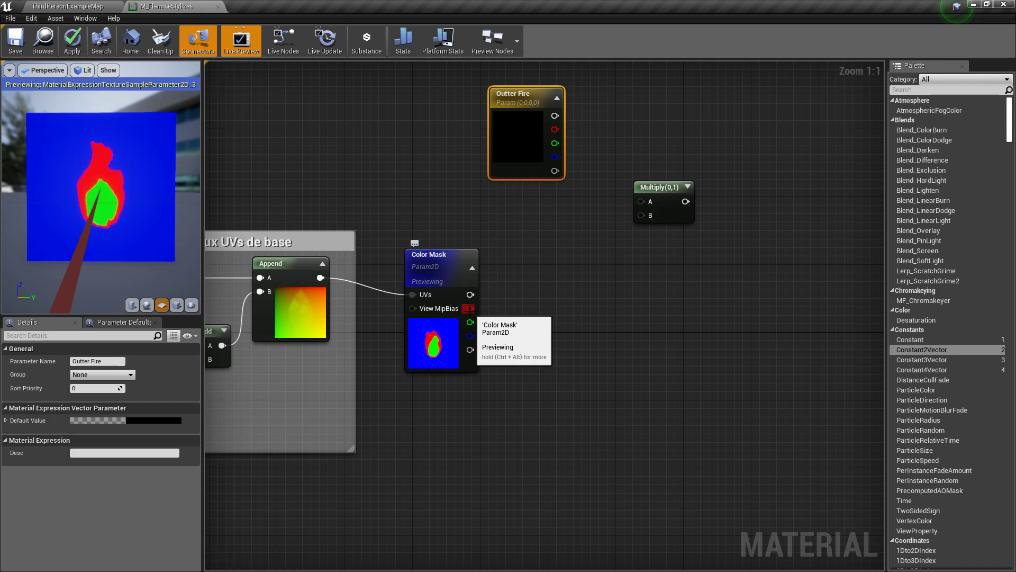
# Connect Outter Fire to Multiply's A and Color Mask's red channel to B, and expand and slightly raise the Multiply node
pyautogui.moveTo(470, 309); pyautogui.dragTo(640, 216)
pyautogui.moveTo(555, 115); pyautogui.dragTo(643, 202)
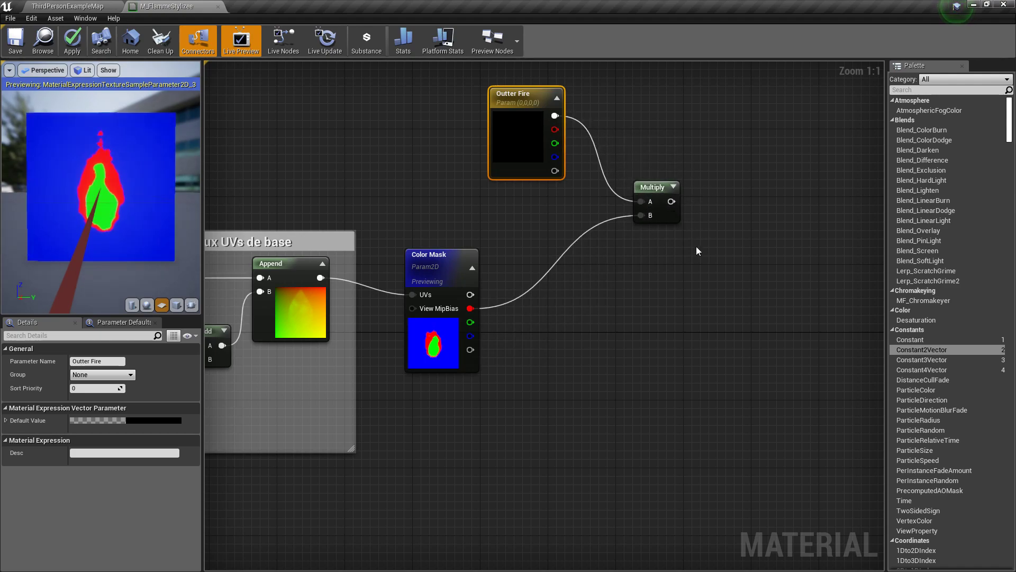
pyautogui.click(673, 188)
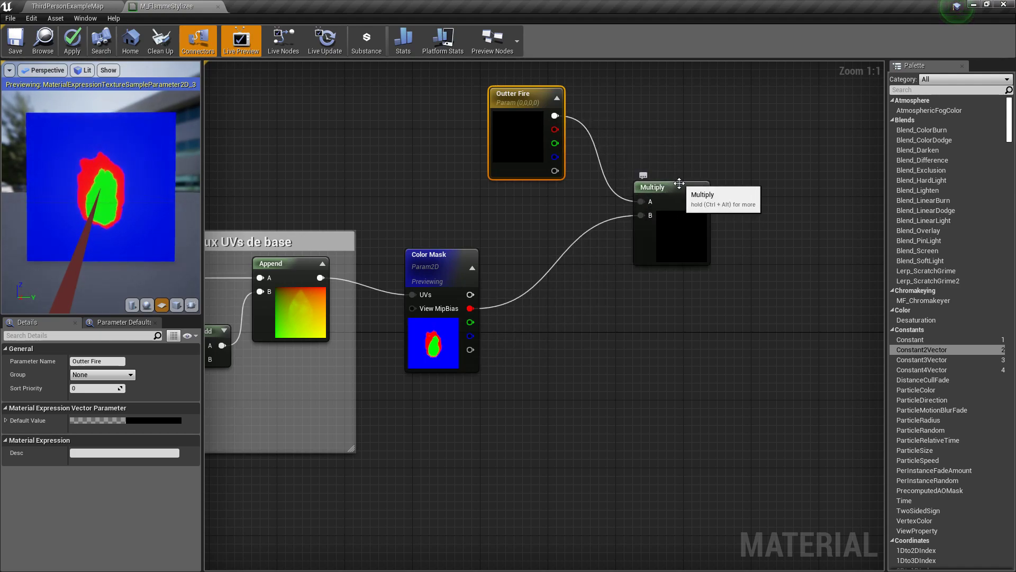
pyautogui.moveTo(670, 185); pyautogui.dragTo(662, 170)
# Set the default color of Outter Fire to a saturated orange, about R 1.0, G 0.128, B 0.0
pyautogui.click(508, 129)
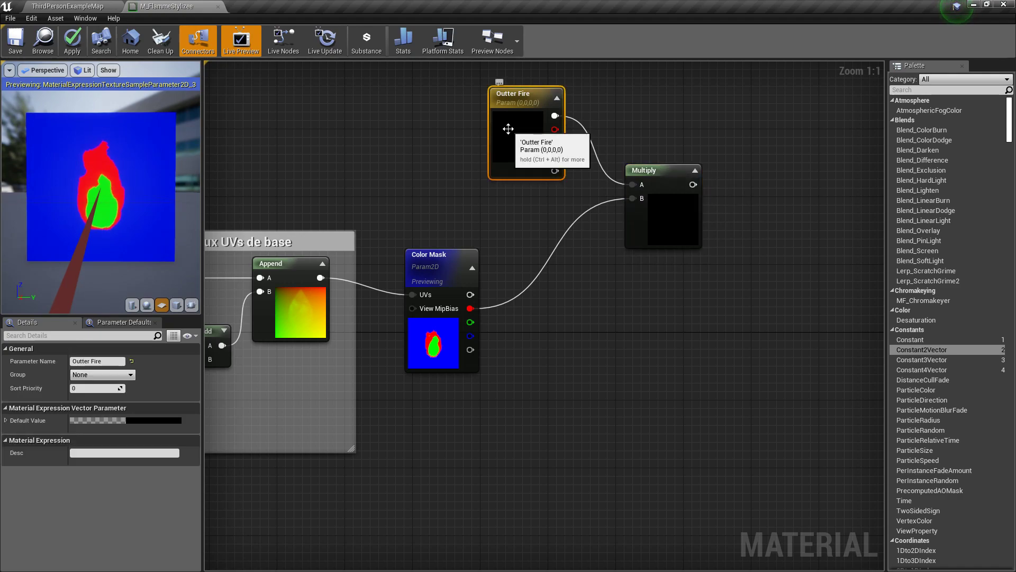
pyautogui.doubleClick(509, 129)
pyautogui.moveTo(669, 186); pyautogui.dragTo(658, 112)
pyautogui.moveTo(621, 225); pyautogui.dragTo(631, 226)
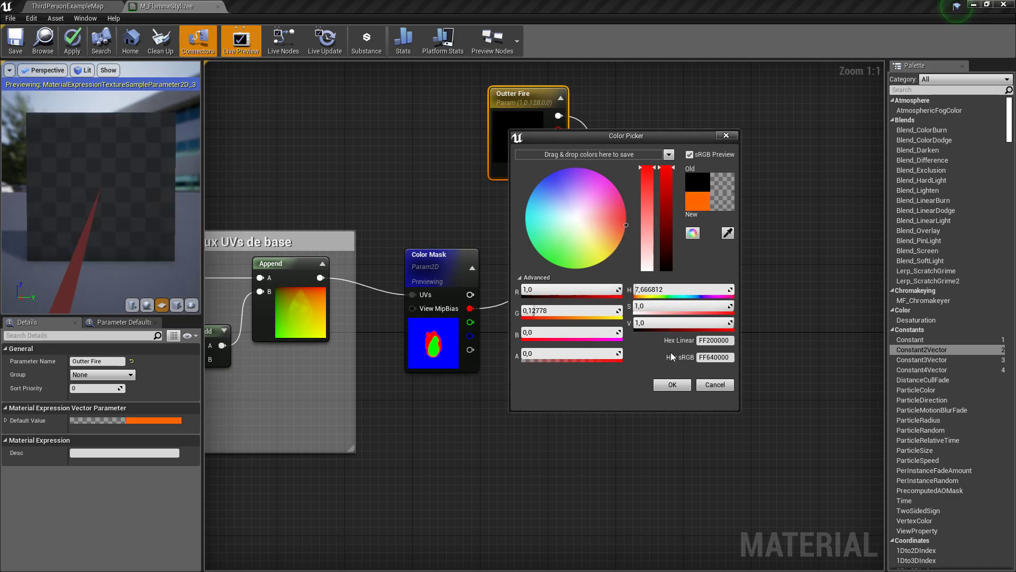
pyautogui.click(671, 385)
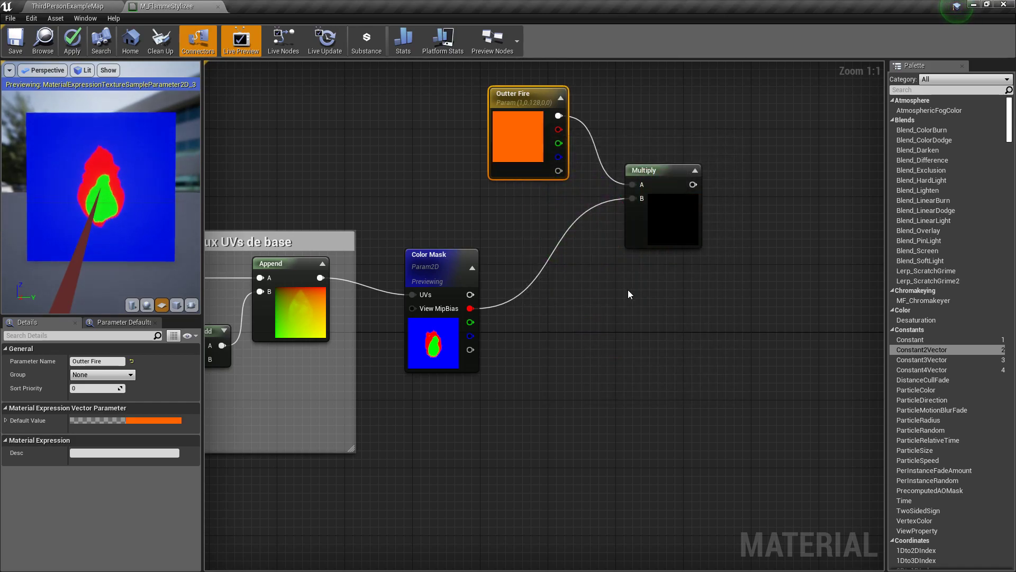
pyautogui.click(638, 262)
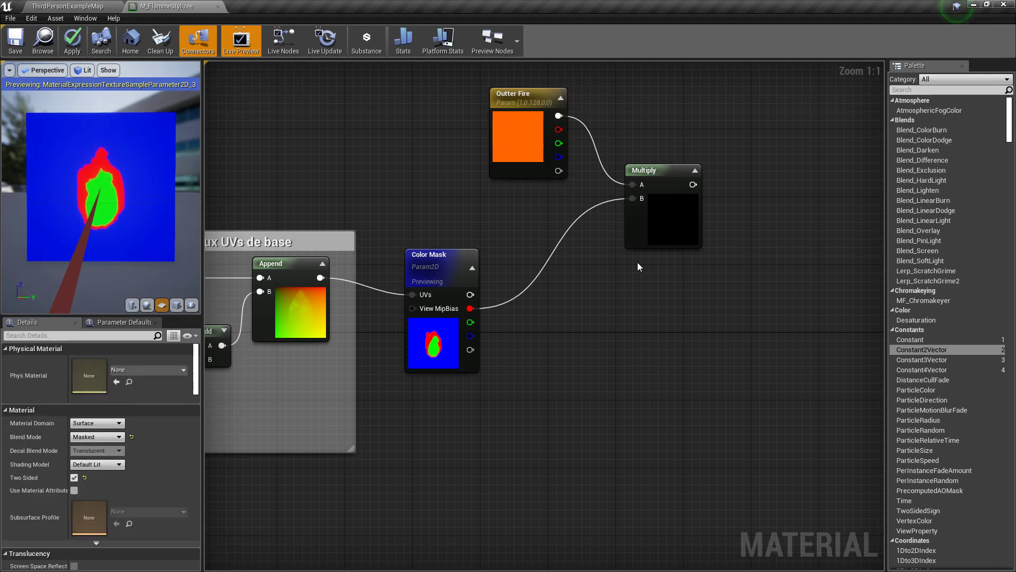
# Preview the Multiply node fed by Outter Fire in the viewport and move it slightly up and closer to Outter Fire
pyautogui.click(674, 225)
pyautogui.rightClick(674, 225)
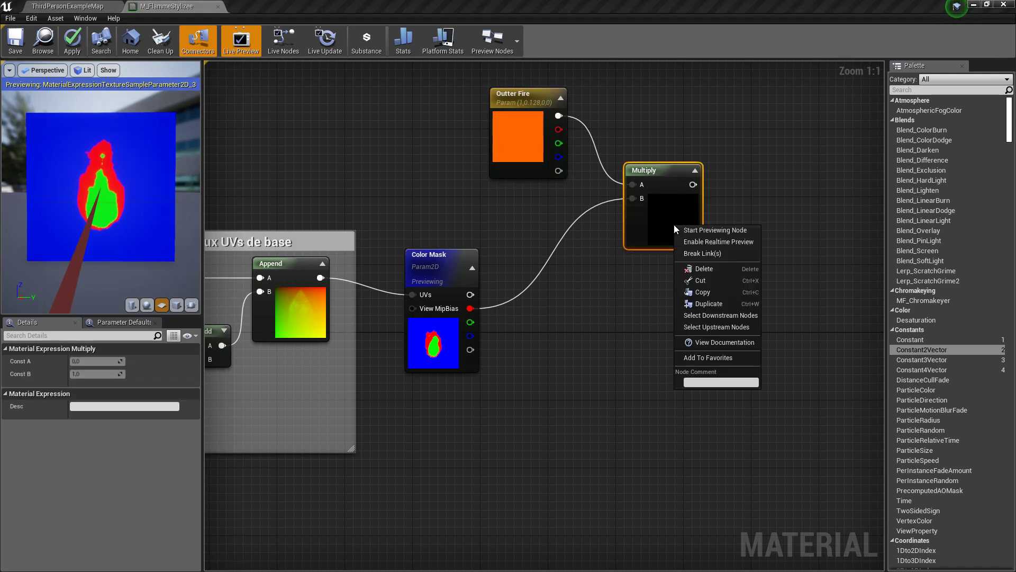
pyautogui.click(728, 229)
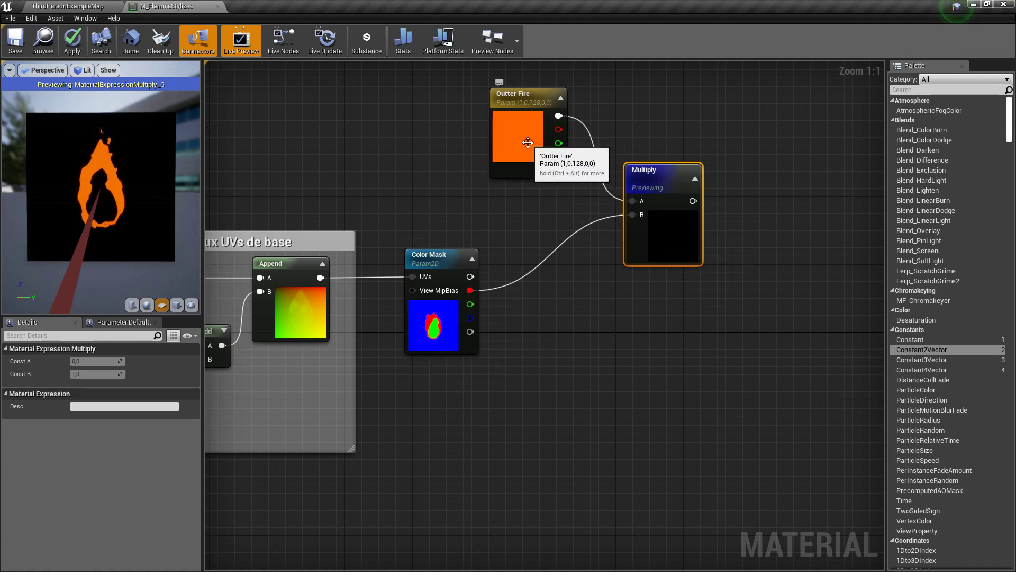
pyautogui.moveTo(671, 285); pyautogui.dragTo(617, 254, button='right')
pyautogui.moveTo(603, 234); pyautogui.dragTo(602, 226)
pyautogui.click(581, 312)
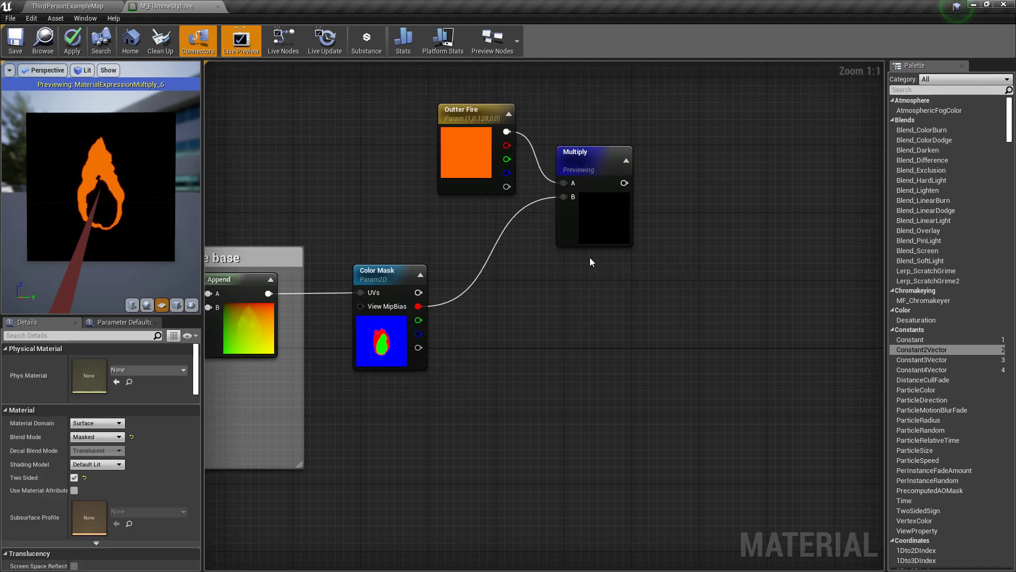
# Duplicate Outter Fire with its Multiply node below the originals and connect Color Mask's green channel to the new Multiply's B
pyautogui.moveTo(463, 226); pyautogui.dragTo(627, 170)
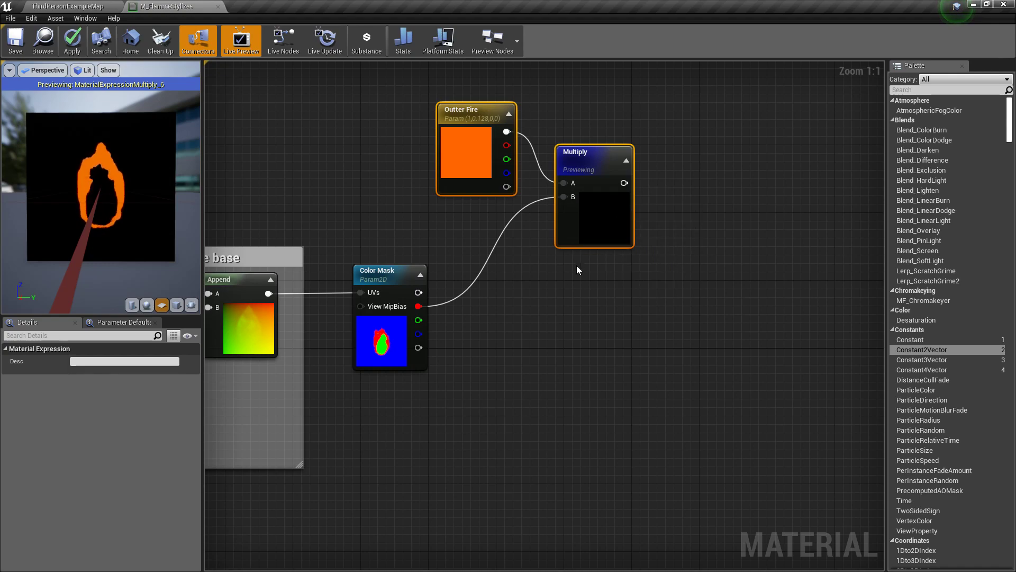
pyautogui.click(516, 291)
pyautogui.moveTo(567, 282); pyautogui.dragTo(528, 213, button='right')
pyautogui.hotkey('ctrl', 'v')
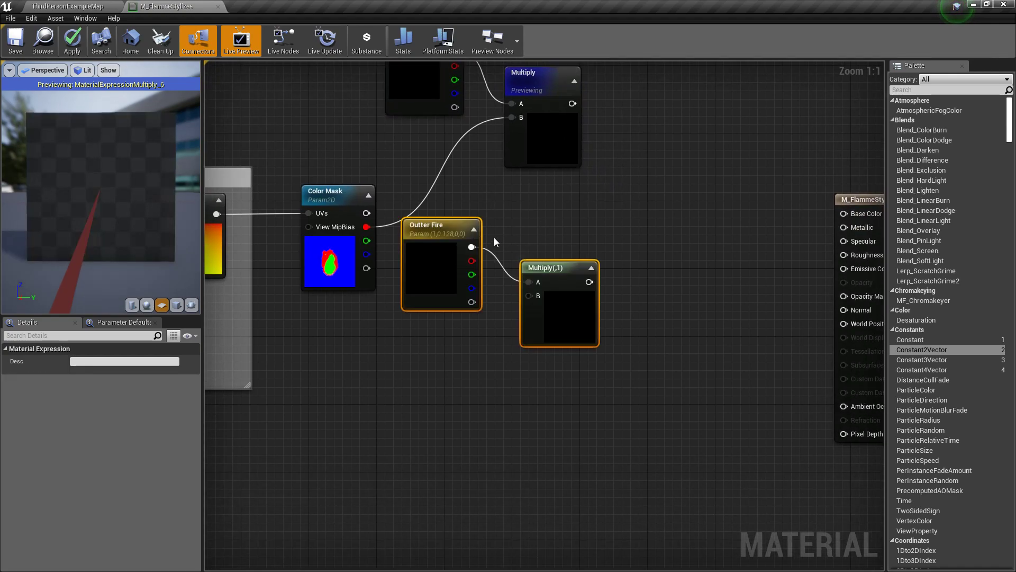
pyautogui.moveTo(433, 230); pyautogui.dragTo(475, 215)
pyautogui.moveTo(366, 241); pyautogui.dragTo(579, 279)
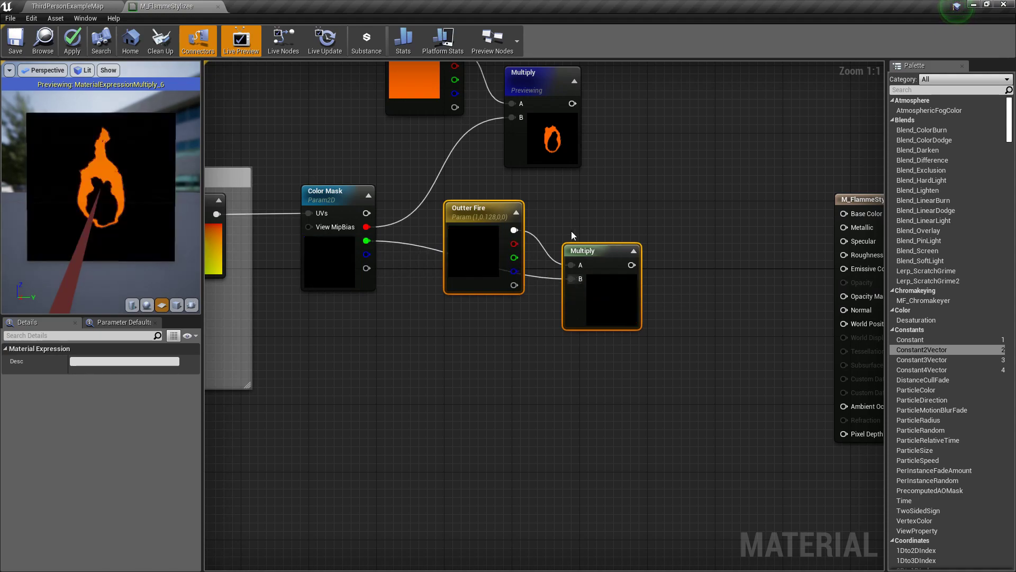
# Rename the duplicated Outter Fire parameter to "Inner Fire" and move it beneath the green channel wire
pyautogui.click(466, 227)
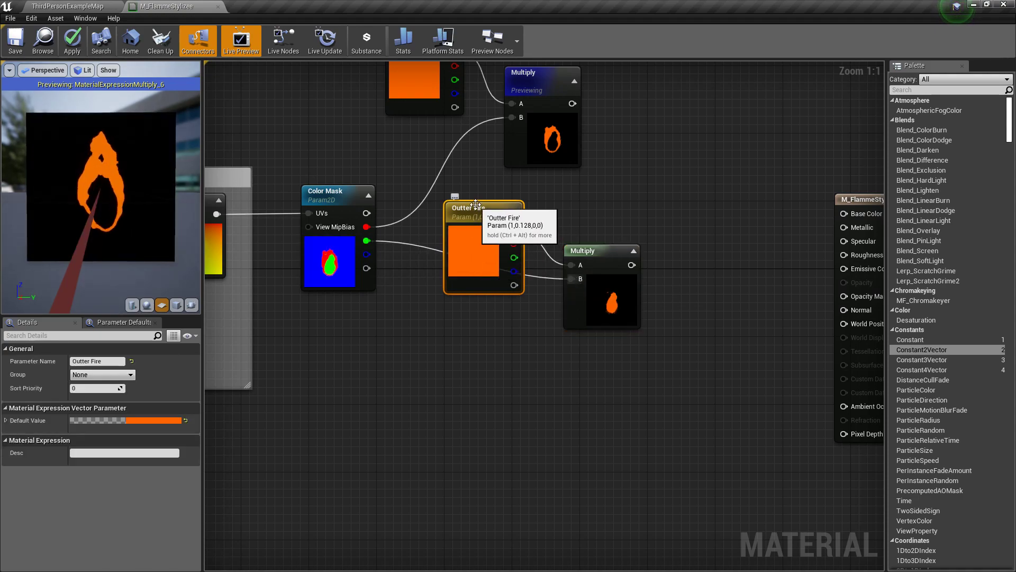
pyautogui.doubleClick(96, 361)
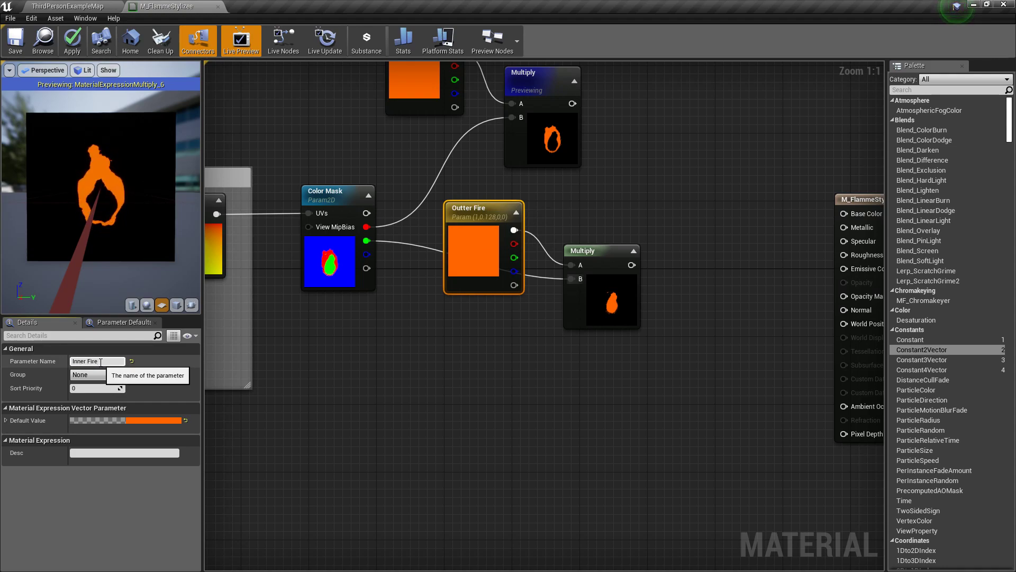
pyautogui.press('Return')
pyautogui.moveTo(486, 261); pyautogui.dragTo(455, 330)
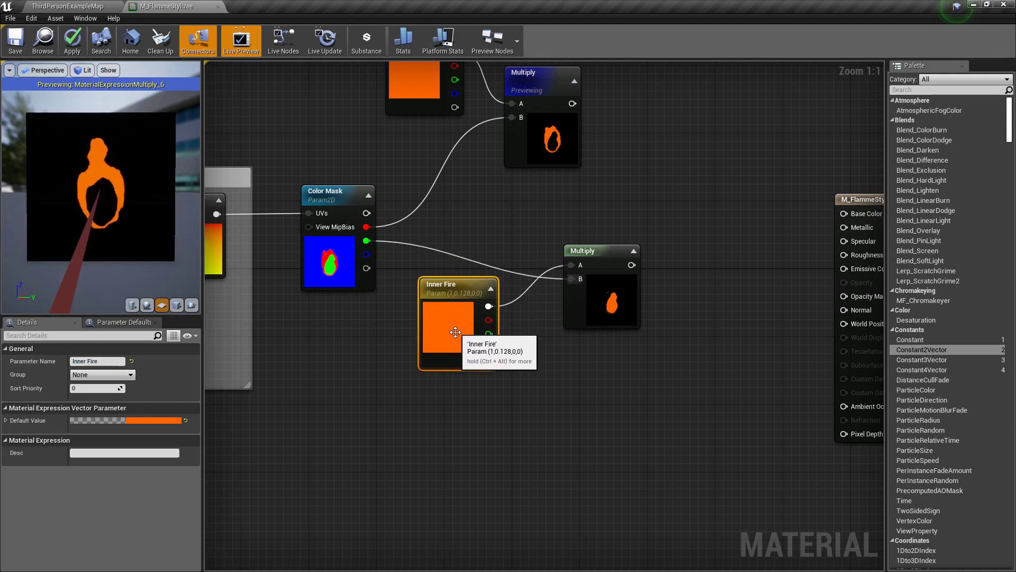
# Set the default color of Inner Fire to a saturated yellow, about R 1.0, G 0.962, B 0.0
pyautogui.doubleClick(456, 331)
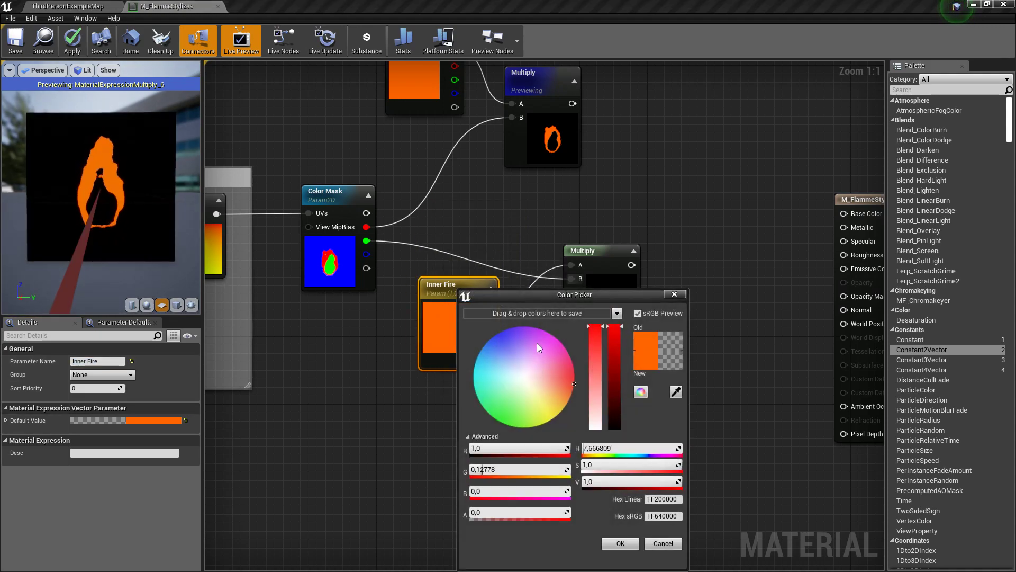
pyautogui.click(551, 417)
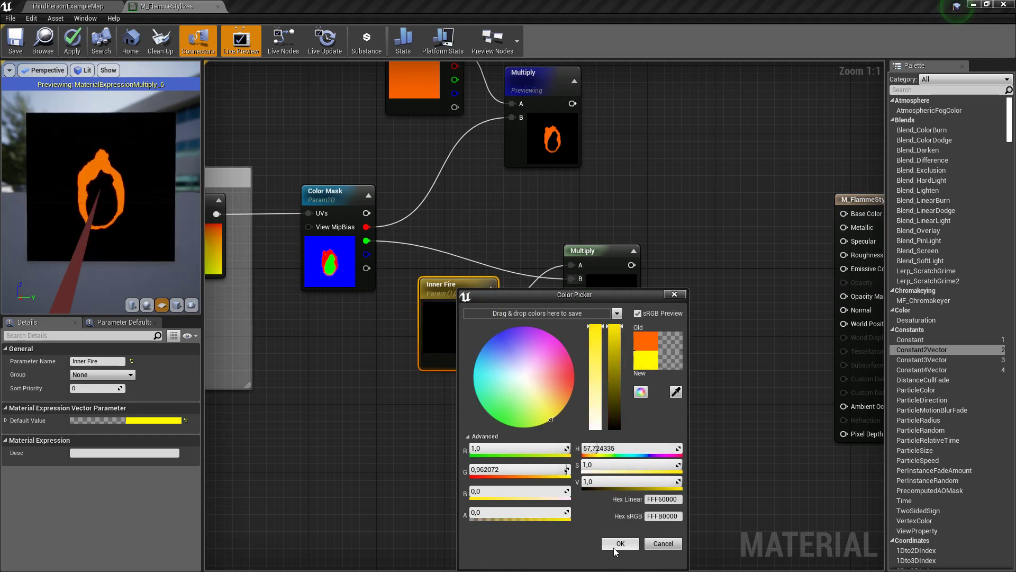
pyautogui.click(618, 542)
# Preview the Multiply node fed by Inner Fire and raise both nodes until that Multiply is level with Color Mask
pyautogui.rightClick(614, 284)
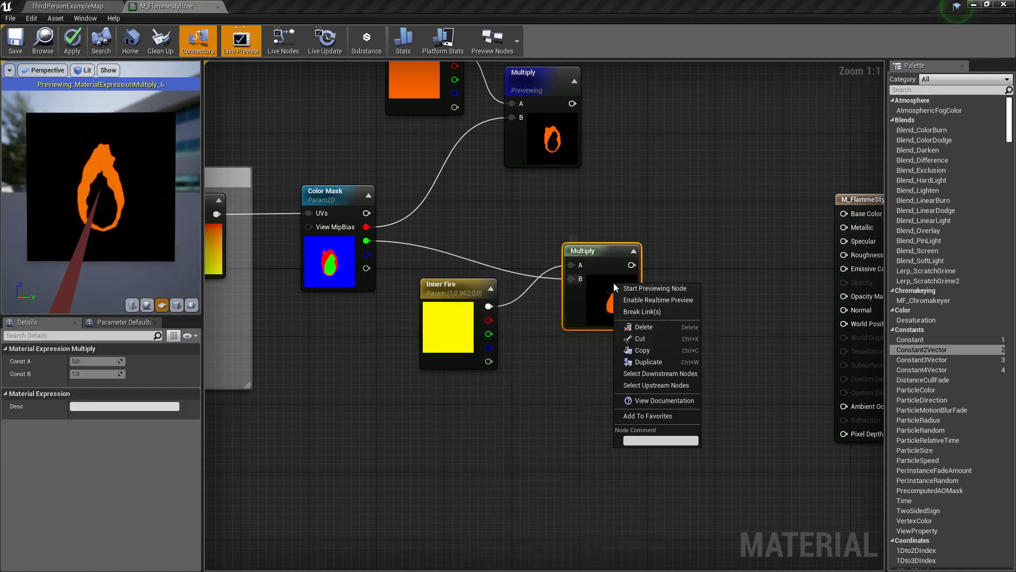
pyautogui.click(637, 289)
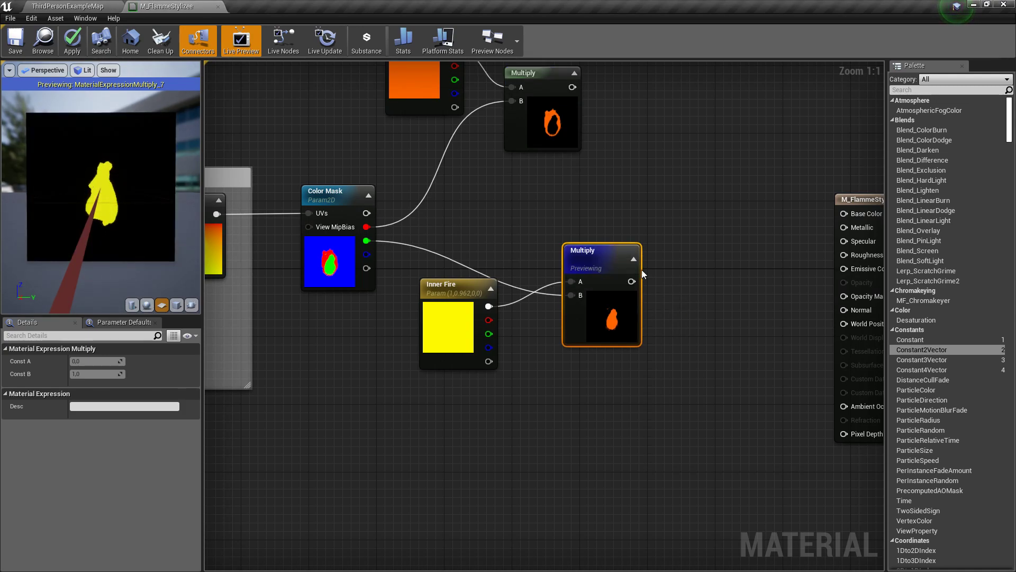
pyautogui.moveTo(675, 272); pyautogui.dragTo(508, 340, button='right')
pyautogui.moveTo(412, 411); pyautogui.dragTo(519, 210)
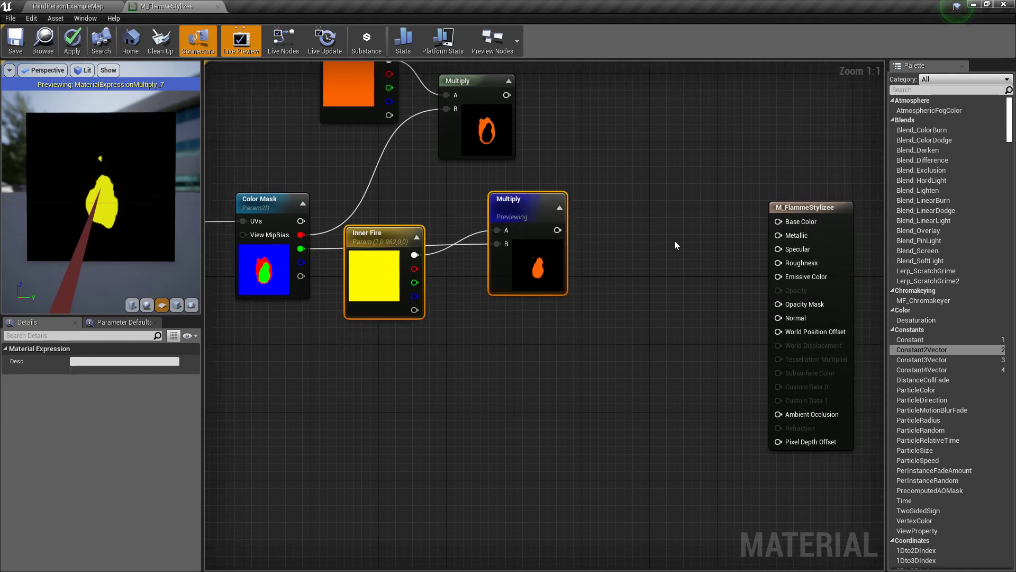
pyautogui.click(674, 244)
pyautogui.moveTo(387, 339); pyautogui.dragTo(446, 311, button='right')
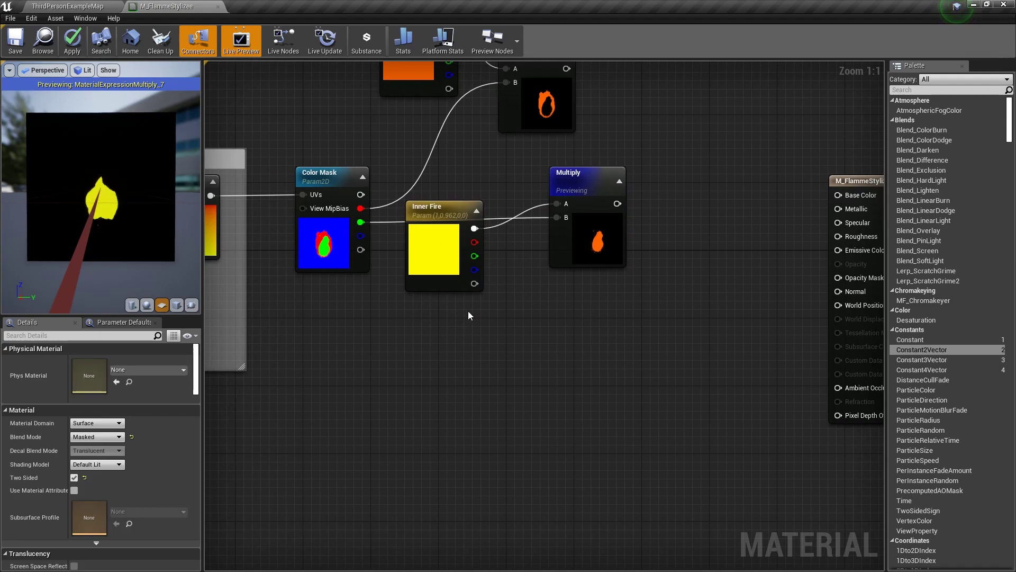
pyautogui.moveTo(658, 299); pyautogui.dragTo(488, 353, button='right')
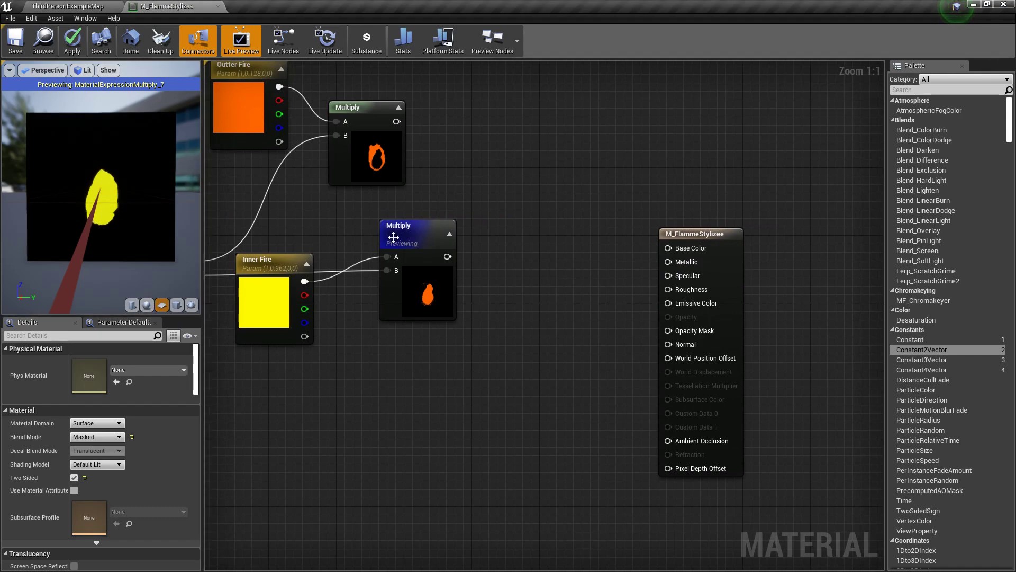
pyautogui.moveTo(539, 287); pyautogui.dragTo(547, 371, button='right')
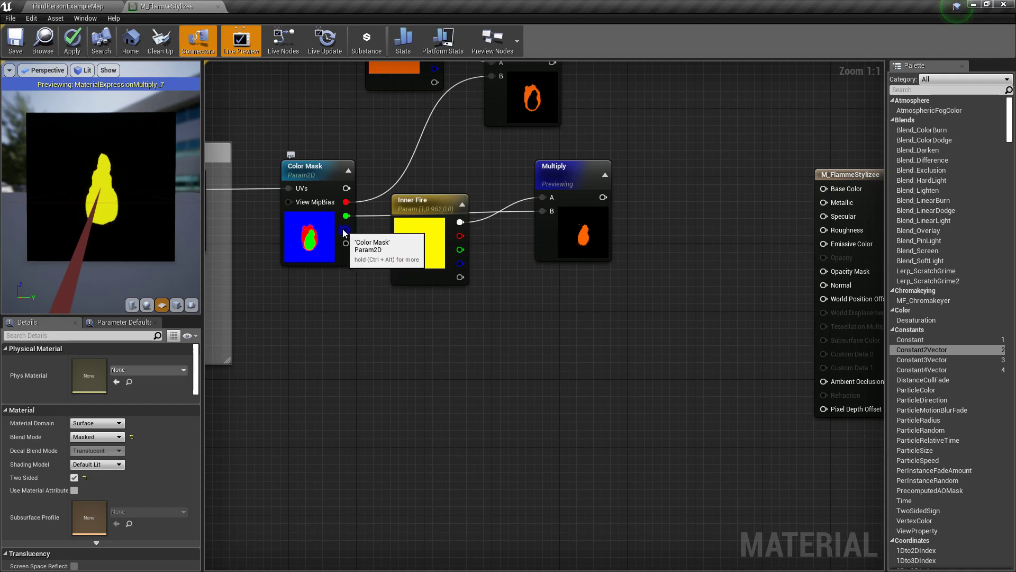
# Add a OneMinus node from Color Mask's blue channel, expand its preview and place it directly below Inner Fire
pyautogui.moveTo(344, 232); pyautogui.dragTo(418, 339)
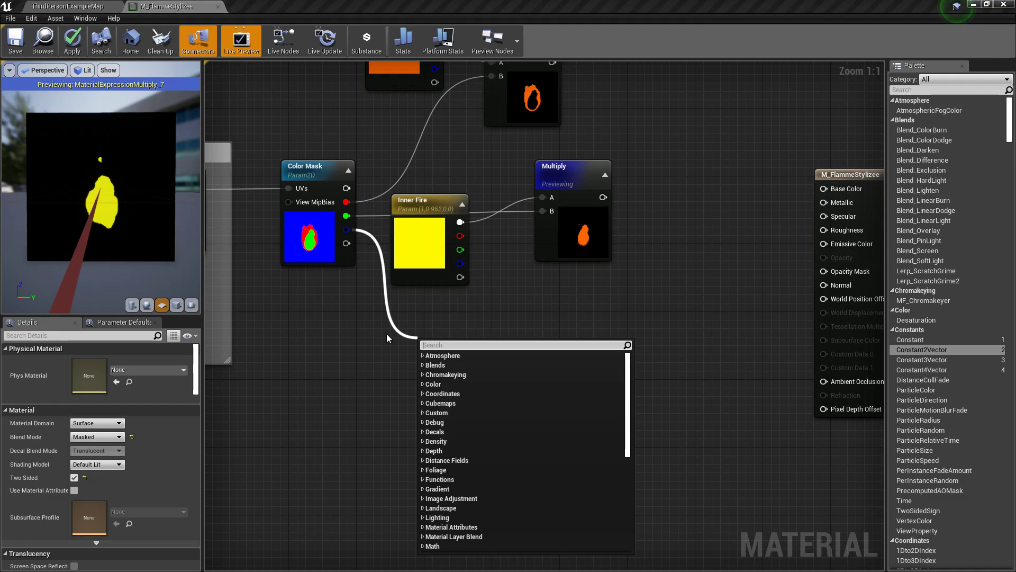
pyautogui.write('onemin')
pyautogui.press('Return')
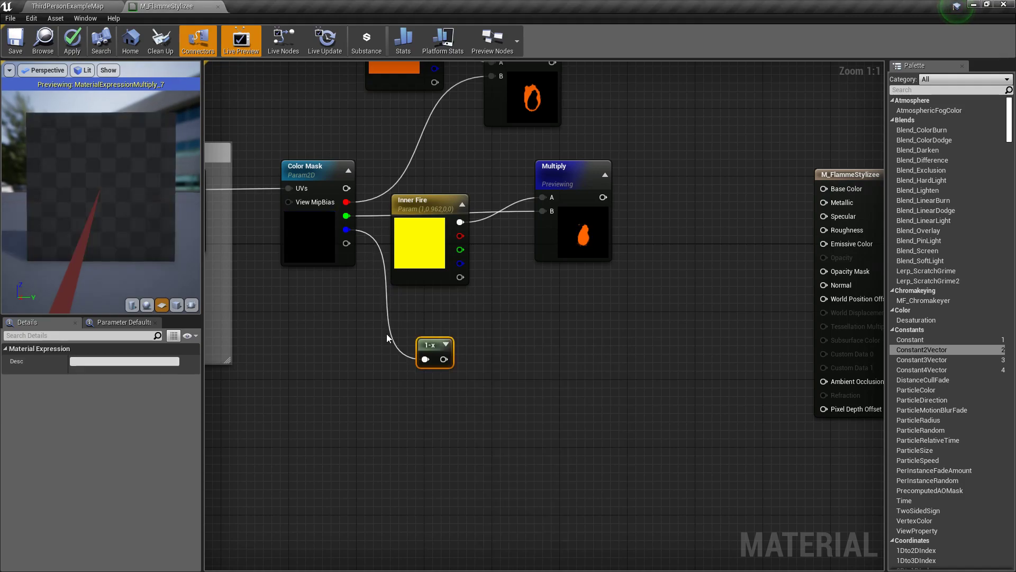
pyautogui.click(445, 345)
pyautogui.moveTo(448, 347); pyautogui.dragTo(420, 316)
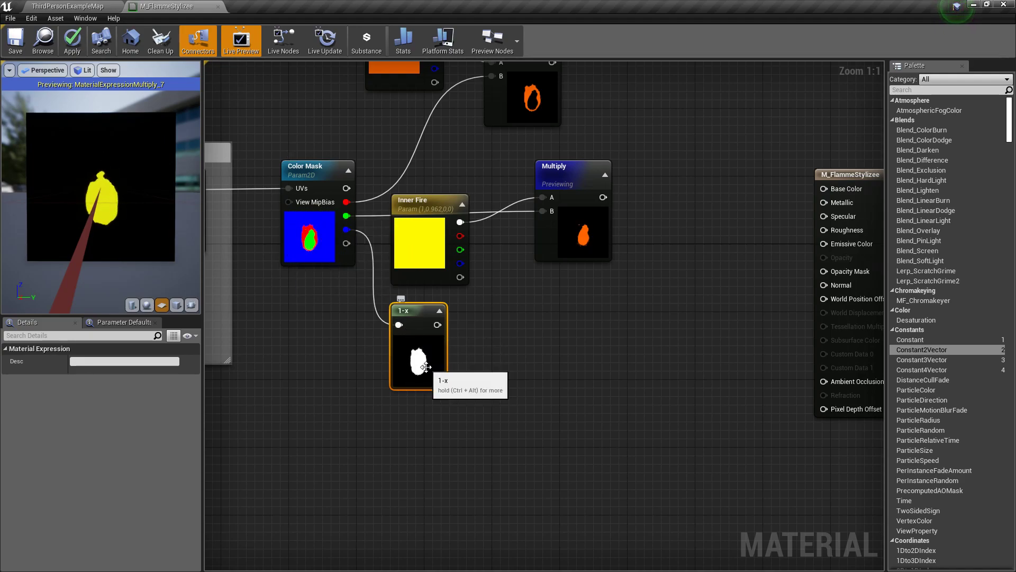
# Add a Multiply node with its A input connected to the output of the 1-x node below Inner Fire
pyautogui.moveTo(544, 328); pyautogui.dragTo(521, 287, button='right')
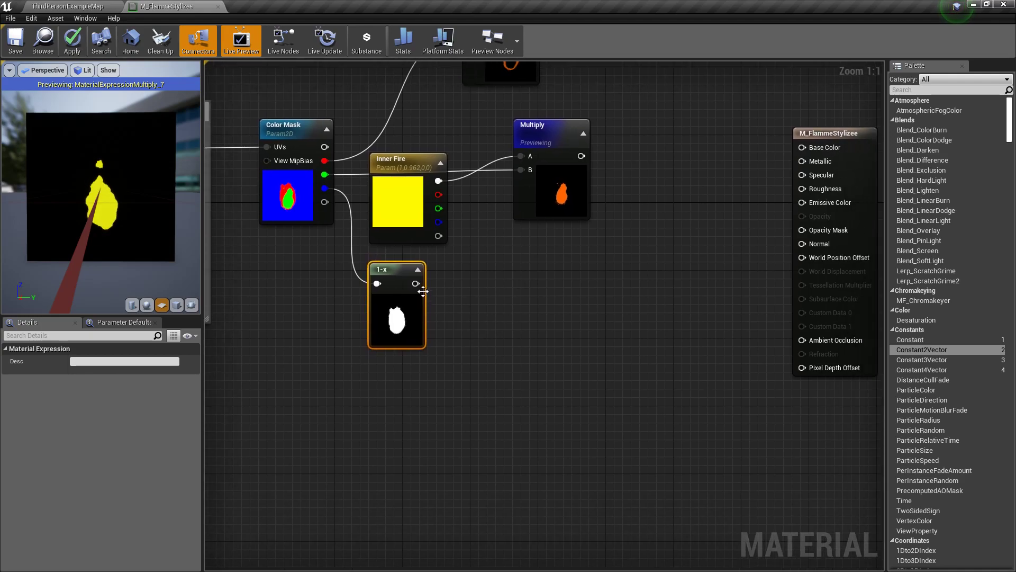
pyautogui.moveTo(414, 284); pyautogui.dragTo(503, 282)
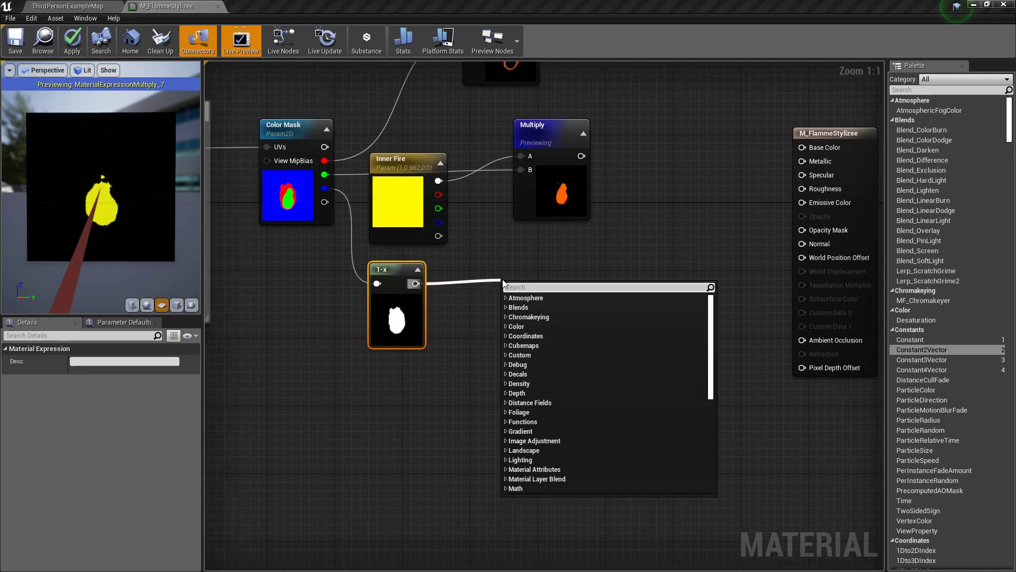
pyautogui.write('multipl')
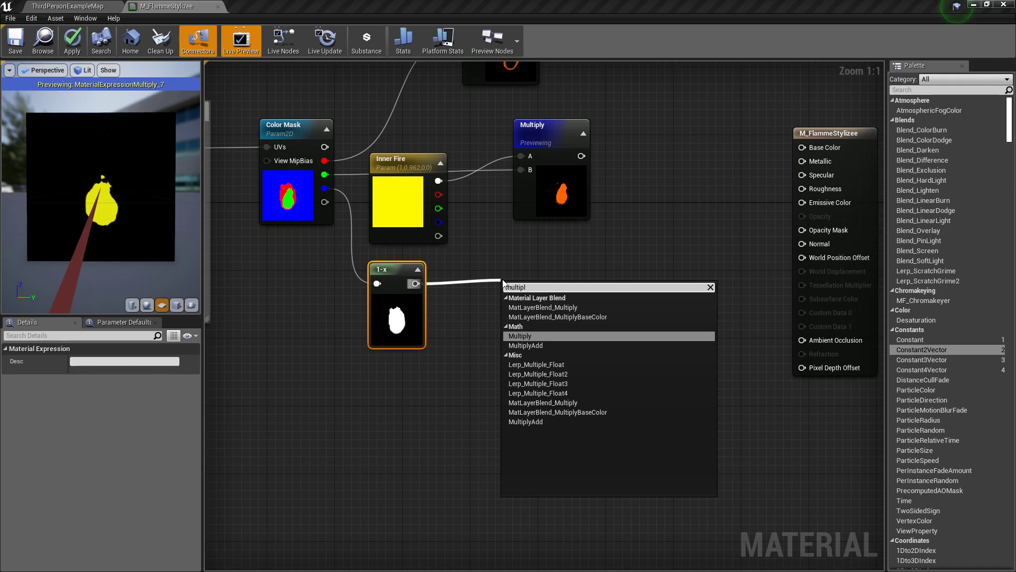
pyautogui.press('Return')
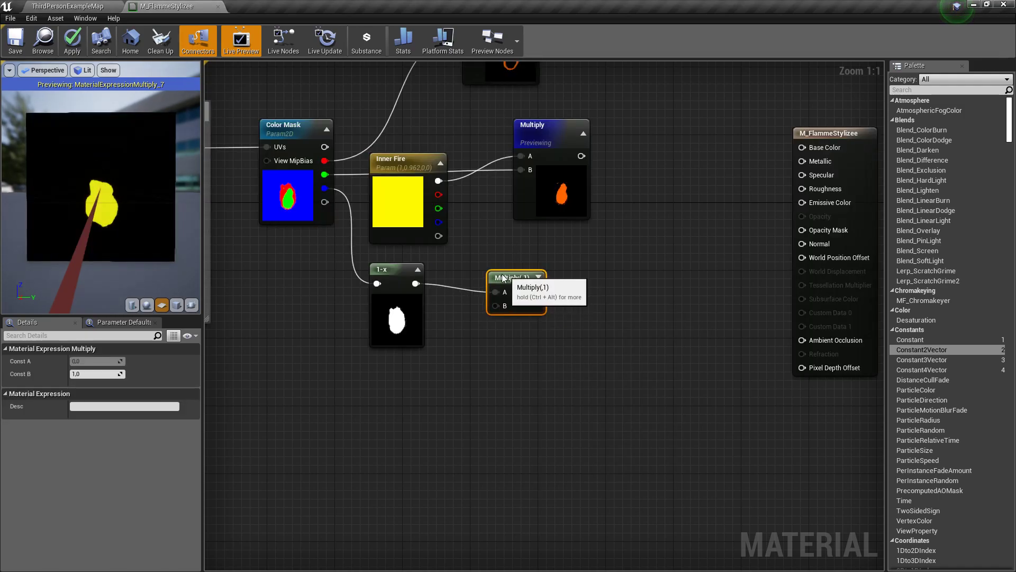
pyautogui.rightClick(398, 404)
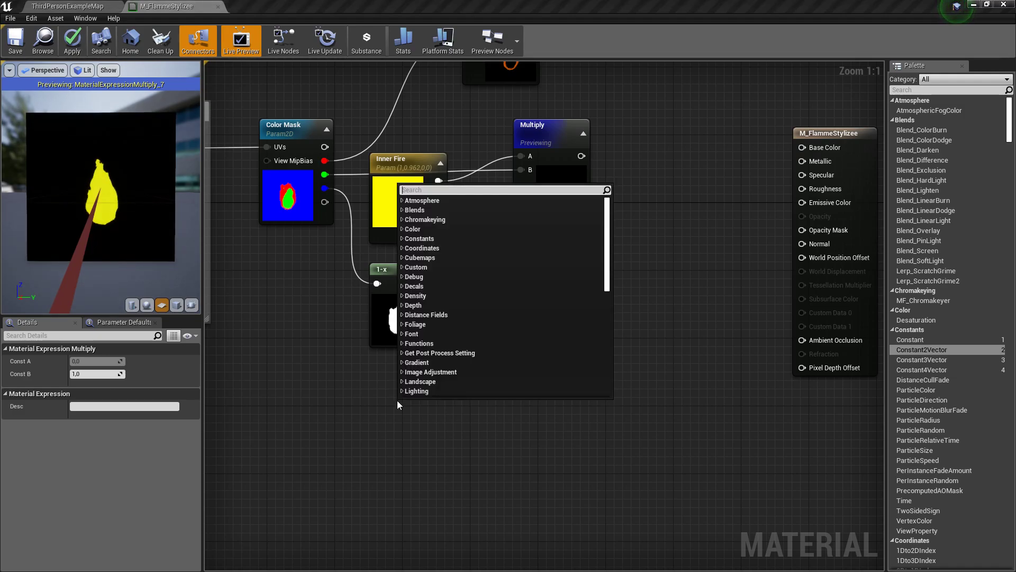
pyautogui.click(399, 404)
# Copy the Mask Texture node from the flame deformation comment group and paste it below the new 1-x node
pyautogui.moveTo(290, 424); pyautogui.dragTo(1015, 337, button='right')
pyautogui.click(468, 335)
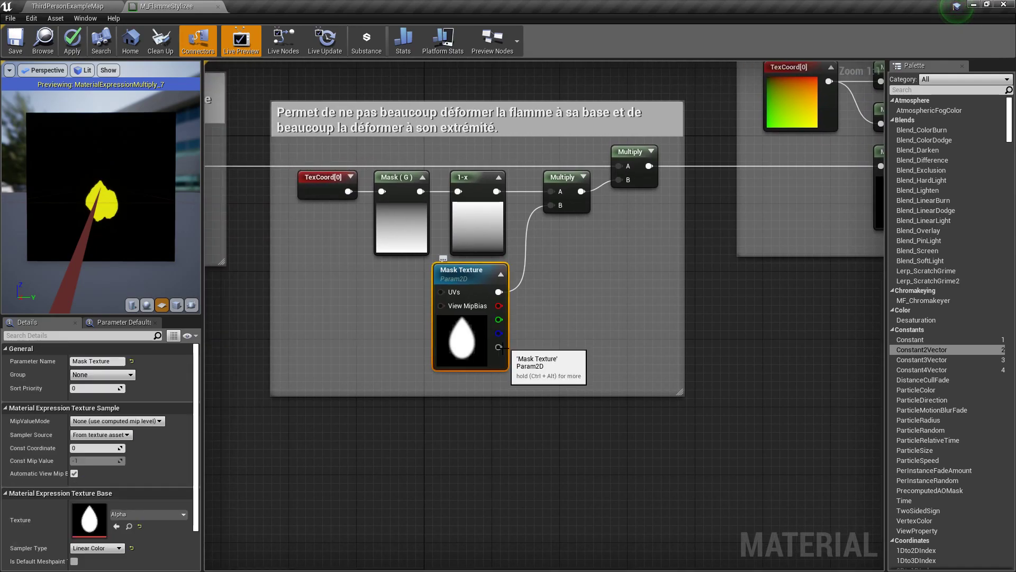
pyautogui.scroll(-1, 640, 317)
pyautogui.scroll(-3, 640, 318)
pyautogui.moveTo(781, 320); pyautogui.dragTo(539, 219, button='right')
pyautogui.scroll(4, 558, 287)
pyautogui.click(519, 247)
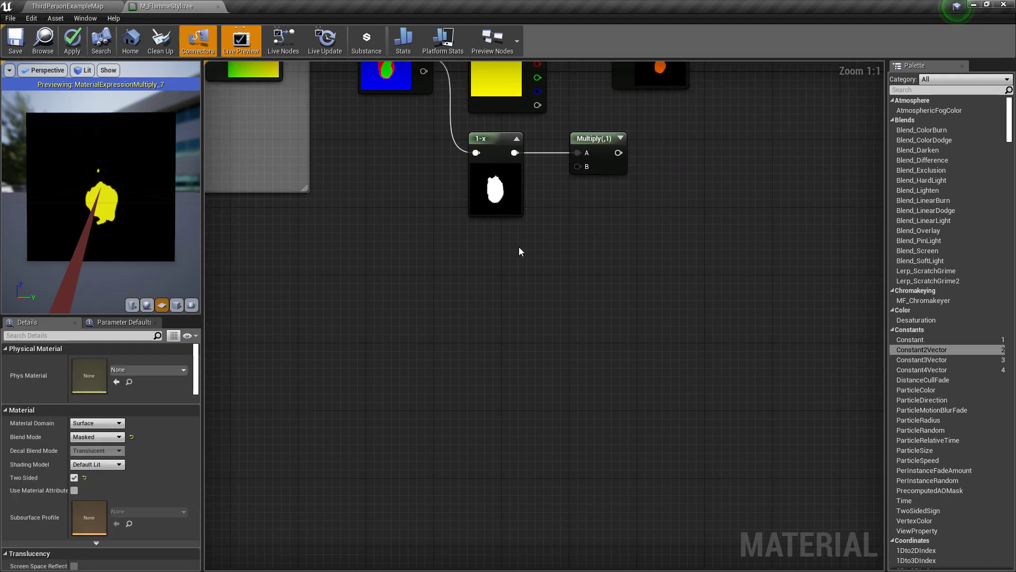
pyautogui.hotkey('ctrl', 'v')
pyautogui.moveTo(568, 251); pyautogui.dragTo(517, 233)
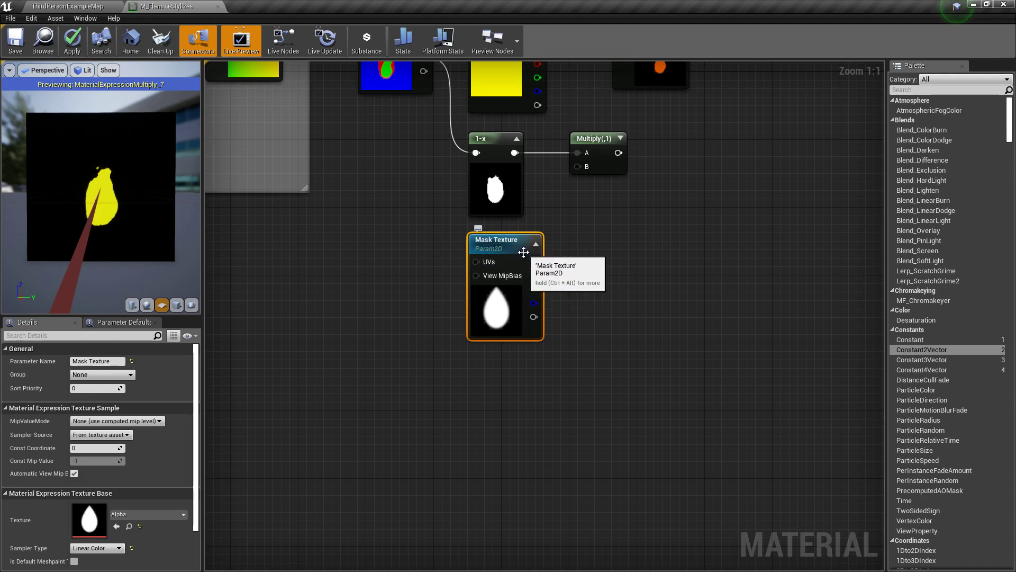
# Connect the pasted Mask Texture's RGB output to B of the Multiply node after 1-x and expand that Multiply's preview
pyautogui.scroll(-4, 465, 306)
pyautogui.moveTo(422, 295); pyautogui.dragTo(371, 312, button='right')
pyautogui.click(395, 247)
pyautogui.scroll(4, 504, 320)
pyautogui.moveTo(510, 264); pyautogui.dragTo(554, 167)
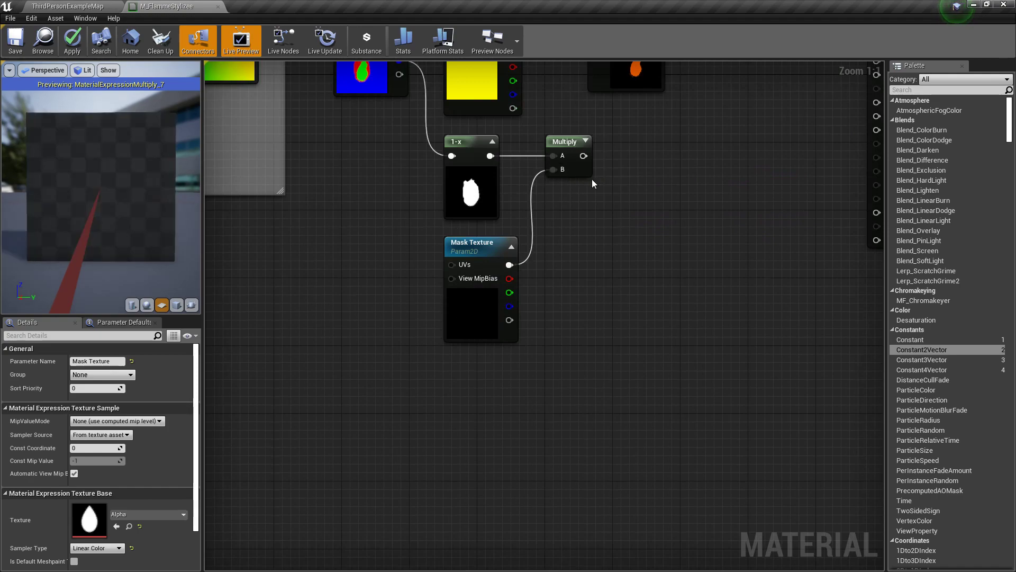
pyautogui.click(586, 142)
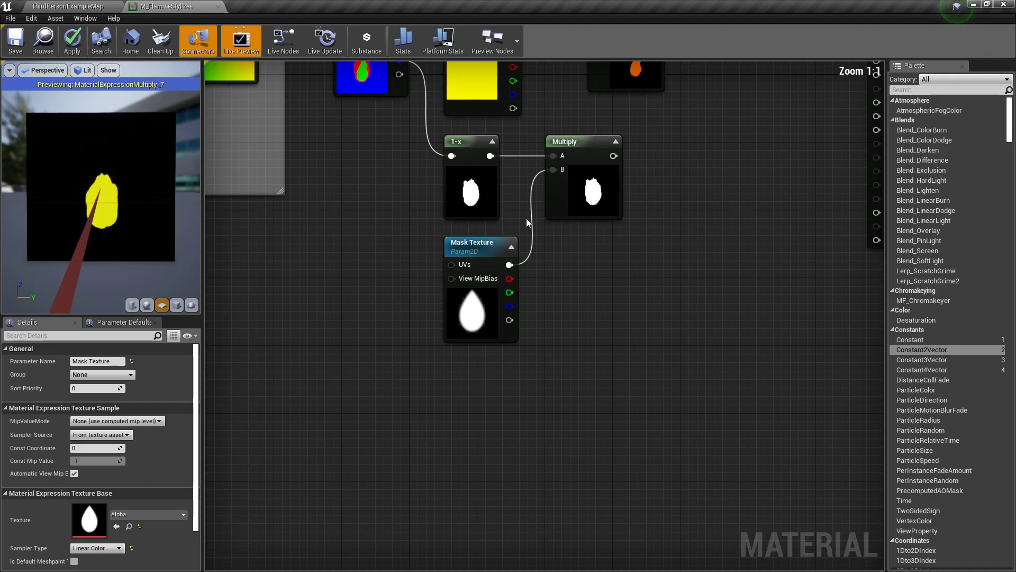
pyautogui.rightClick(593, 205)
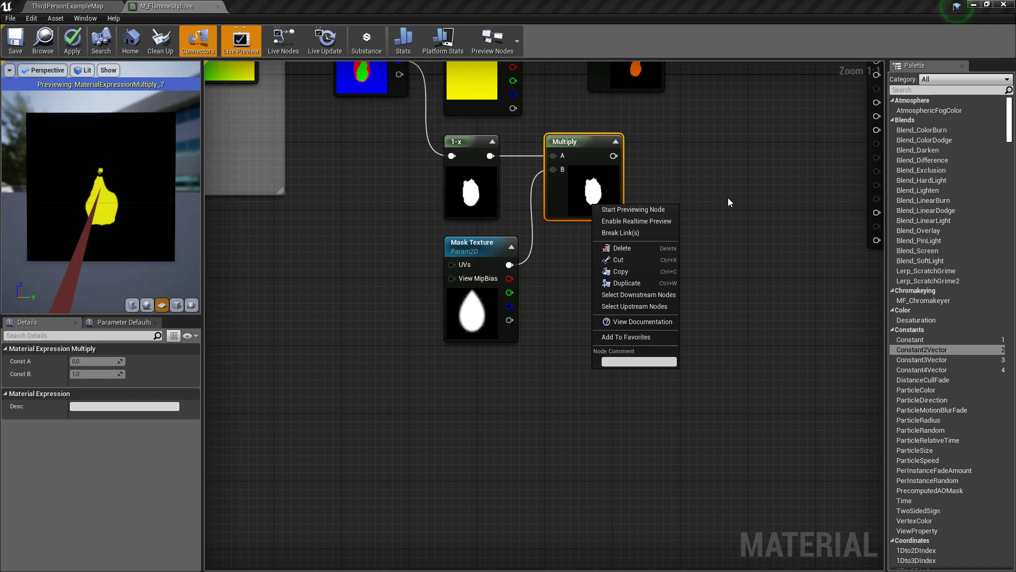
pyautogui.click(348, 297)
pyautogui.click(348, 297)
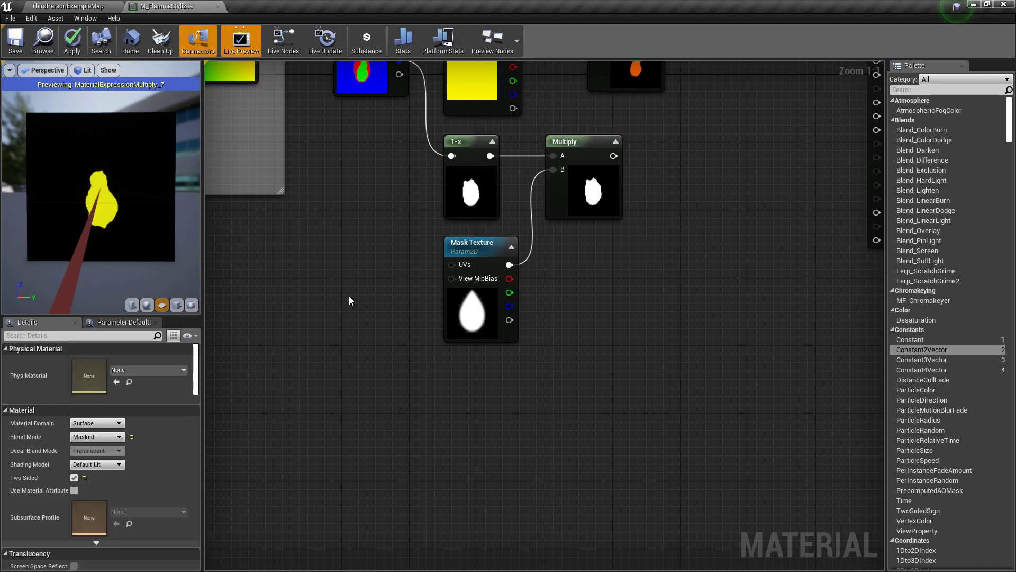
pyautogui.moveTo(415, 177); pyautogui.dragTo(402, 293, button='right')
pyautogui.moveTo(529, 207); pyautogui.dragTo(515, 325, button='right')
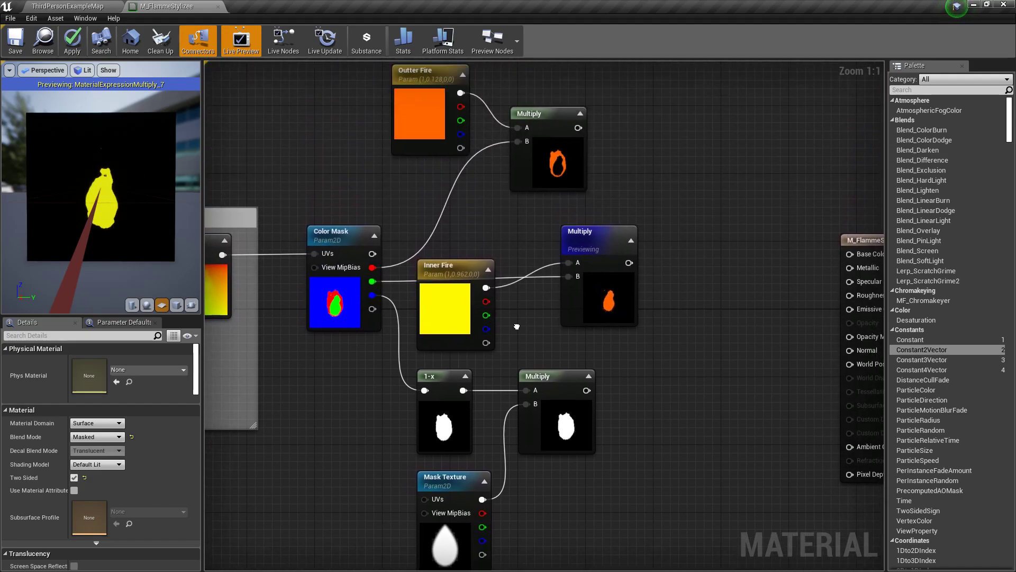
pyautogui.click(568, 168)
pyautogui.rightClick(569, 157)
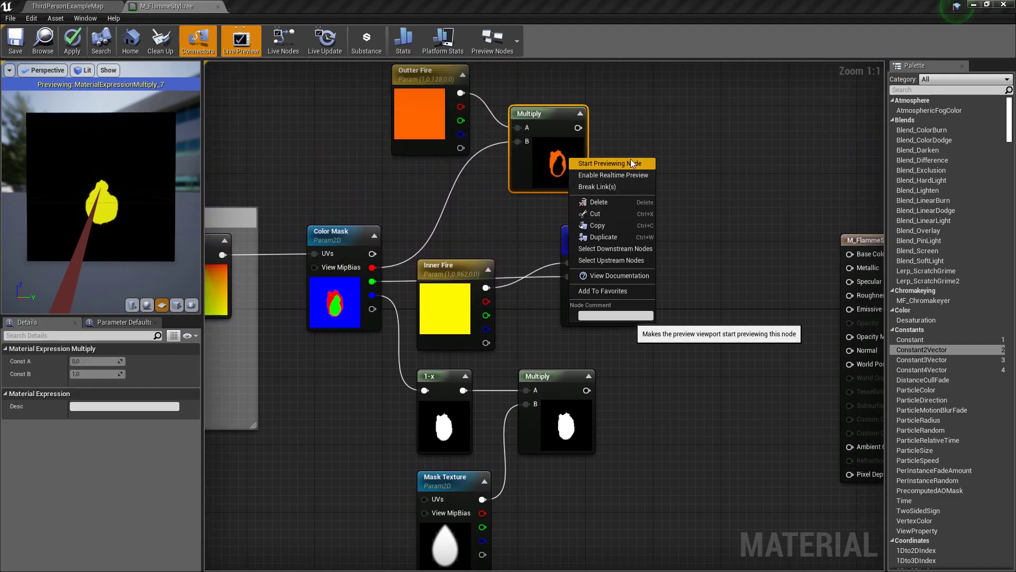
pyautogui.rightClick(441, 420)
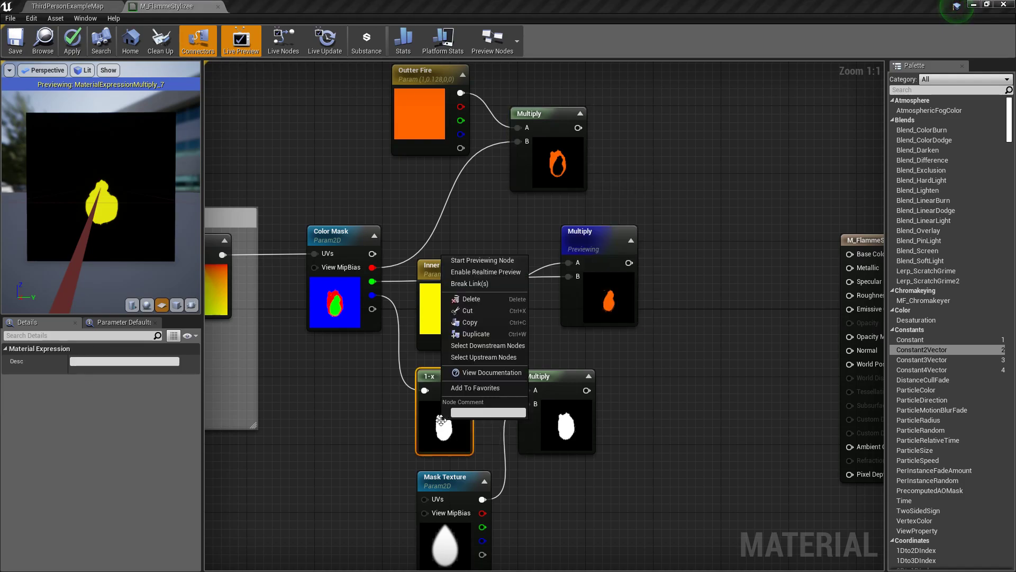
# Preview the 1-x node and the Multiply node fed by it to compare their masks, and stop previewing
pyautogui.click(490, 265)
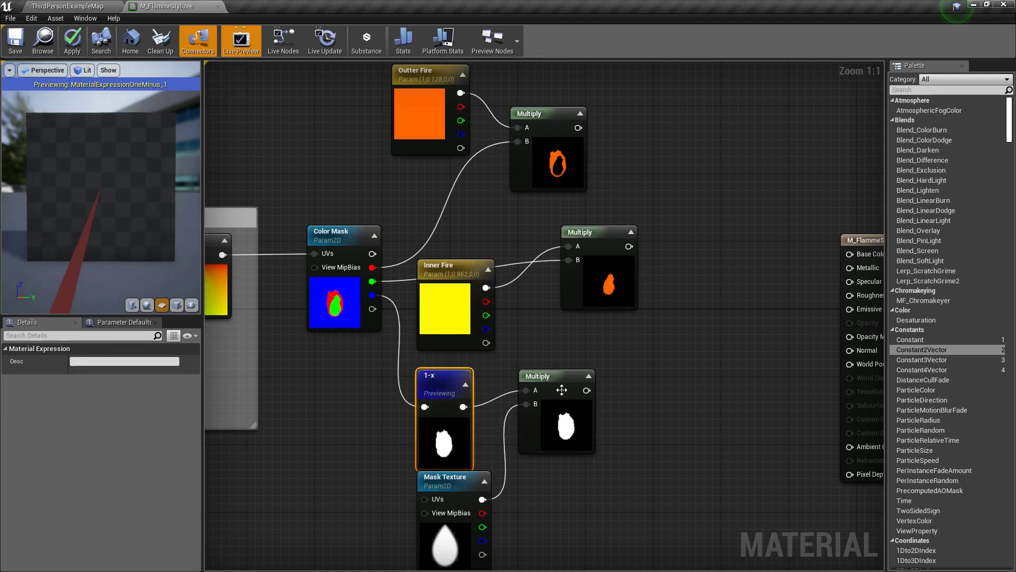
pyautogui.moveTo(633, 447); pyautogui.dragTo(656, 373, button='right')
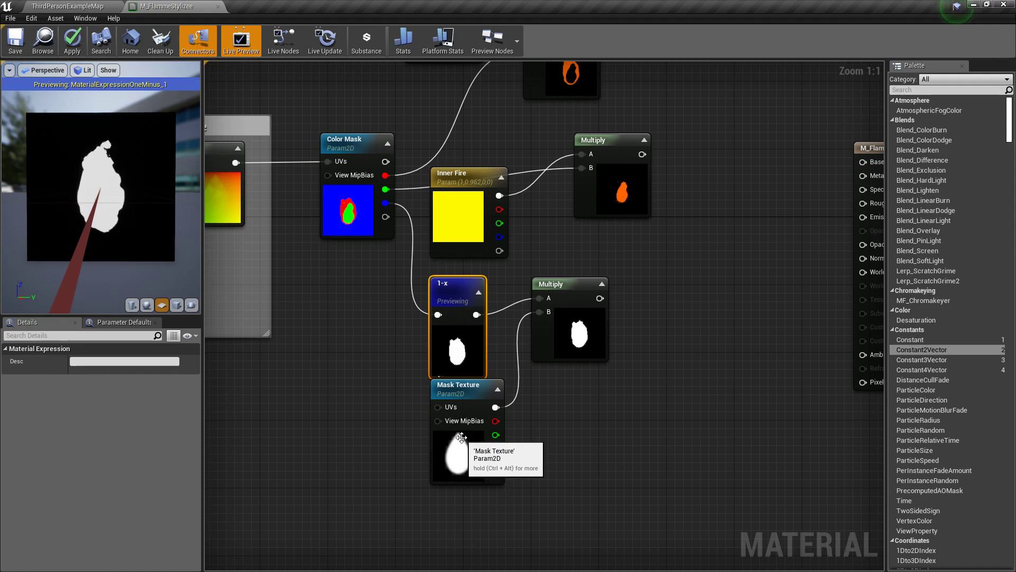
pyautogui.rightClick(556, 328)
pyautogui.click(588, 332)
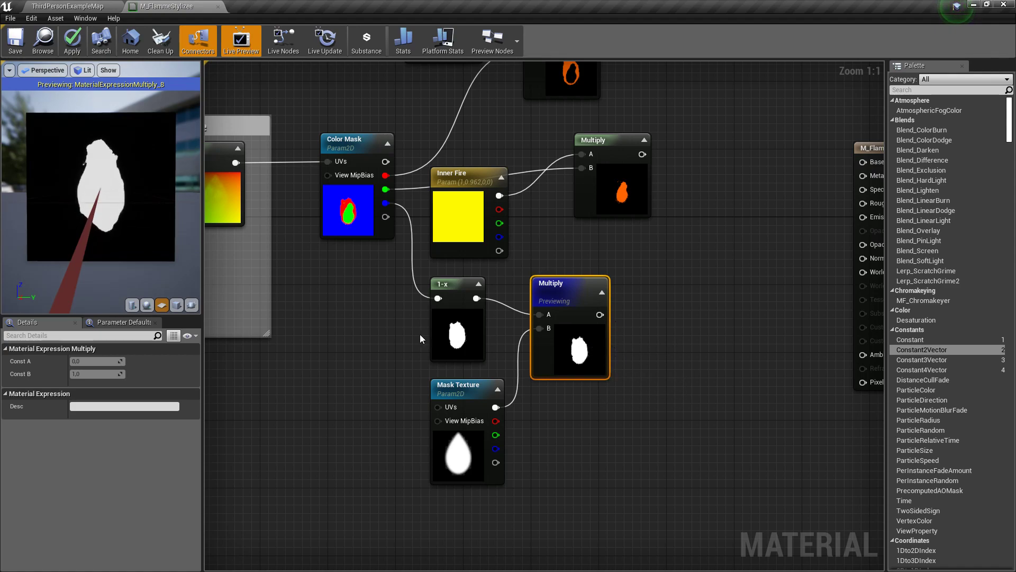
pyautogui.click(362, 231)
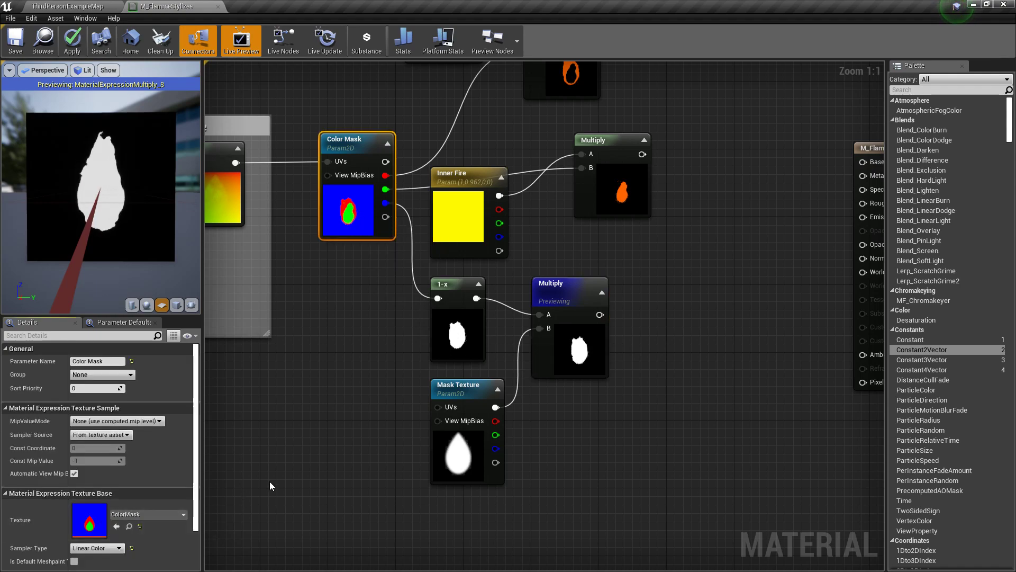
pyautogui.click(331, 384)
pyautogui.moveTo(650, 325); pyautogui.dragTo(579, 335, button='right')
pyautogui.rightClick(509, 308)
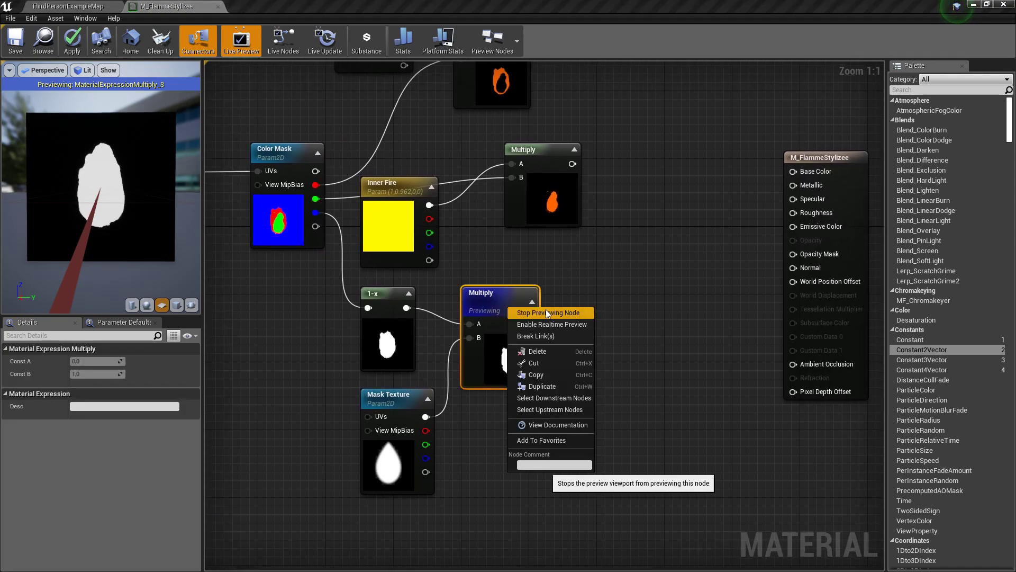
pyautogui.click(548, 313)
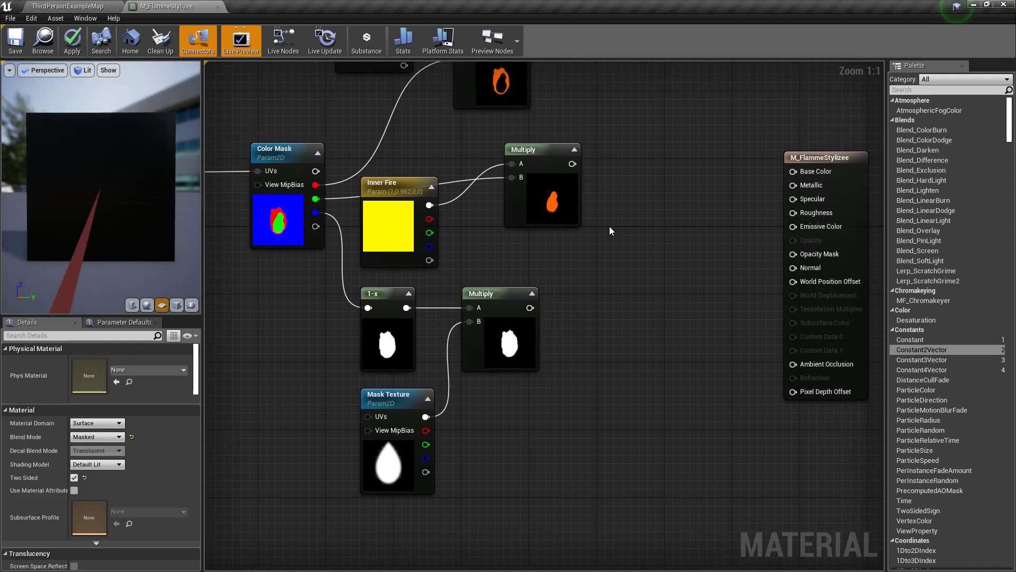
# Move the M_FlammeStylizee result node farther from the Multiply nodes and place the Inner Fire Multiply directly below the Outter Fire Multiply
pyautogui.moveTo(673, 255); pyautogui.dragTo(494, 310, button='right')
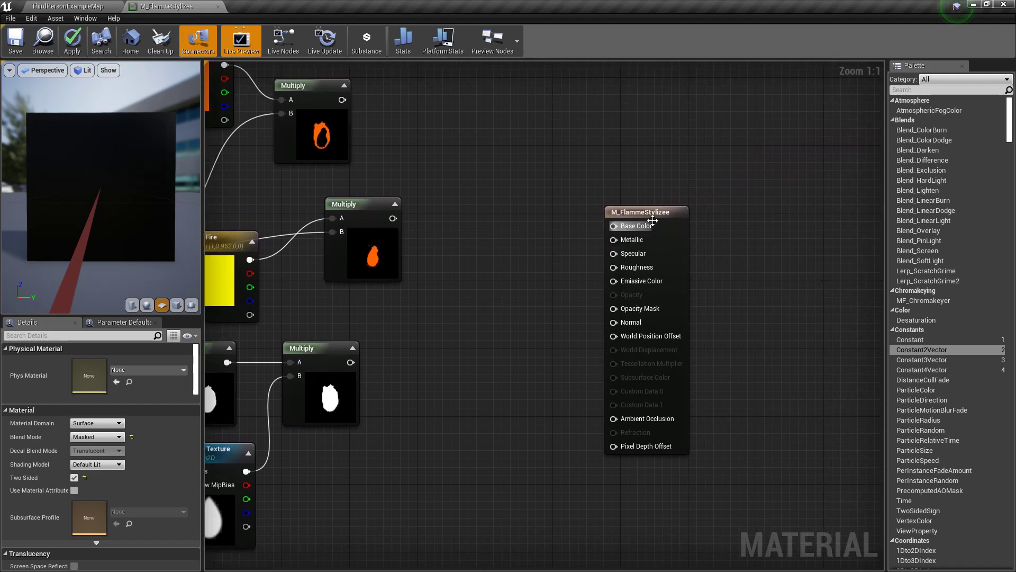
pyautogui.moveTo(665, 211); pyautogui.dragTo(750, 195)
pyautogui.click(530, 200)
pyautogui.moveTo(476, 179); pyautogui.dragTo(596, 208, button='right')
pyautogui.moveTo(470, 242); pyautogui.dragTo(423, 215)
pyautogui.click(430, 161)
# Create an Add node with the Outter Fire Multiply in A and the Inner Fire Multiply in B, and preview it with its thumbnail expanded
pyautogui.moveTo(537, 149); pyautogui.dragTo(564, 185, button='right')
pyautogui.moveTo(484, 166); pyautogui.dragTo(575, 215)
pyautogui.write('add')
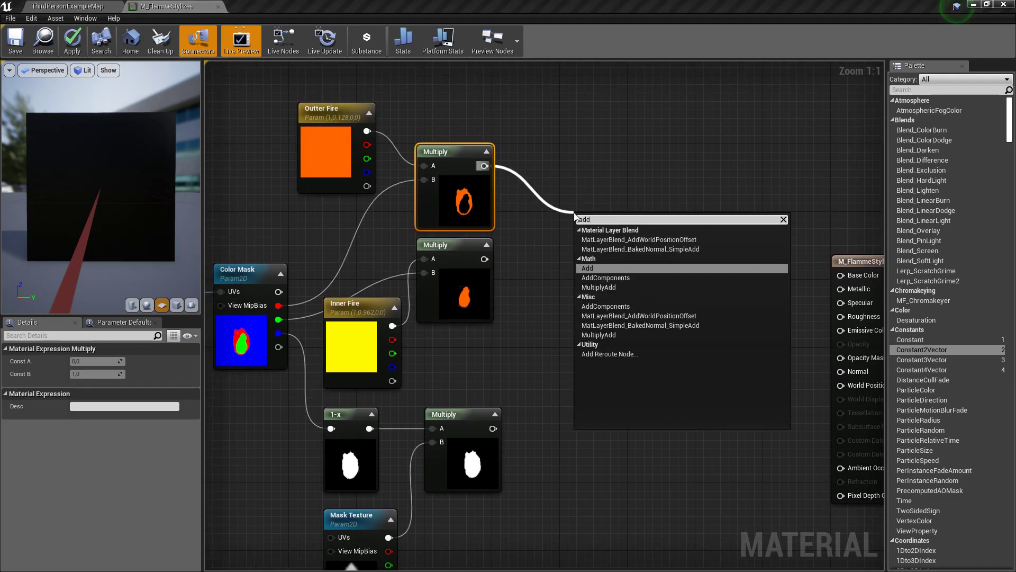
pyautogui.press('Return')
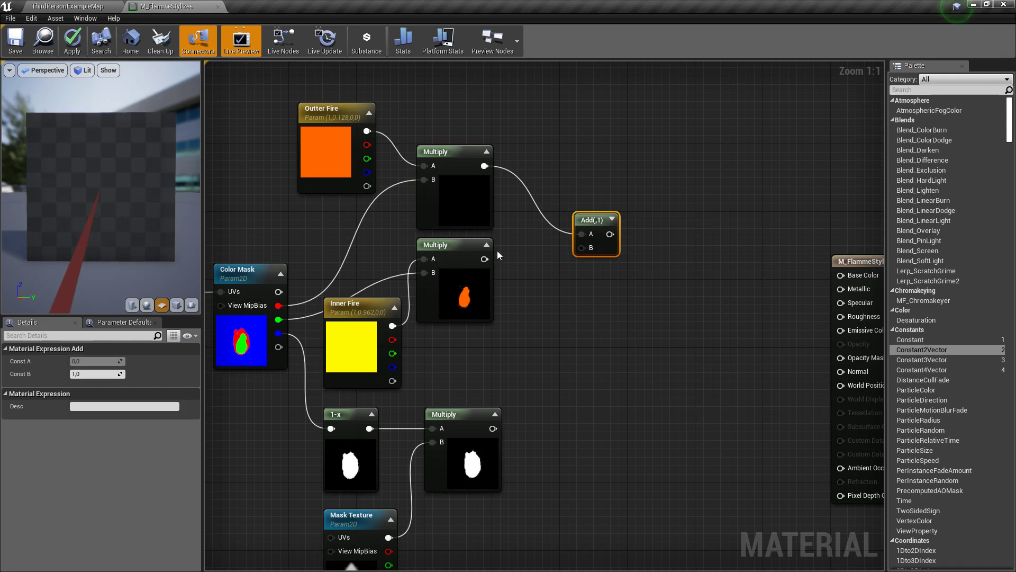
pyautogui.moveTo(484, 260); pyautogui.dragTo(545, 203)
pyautogui.rightClick(548, 202)
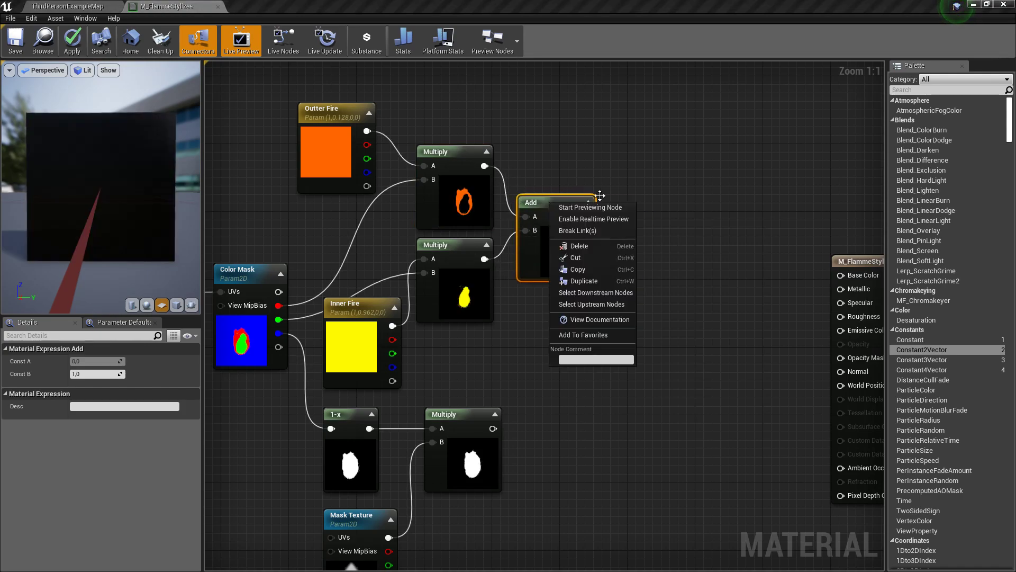
pyautogui.click(607, 209)
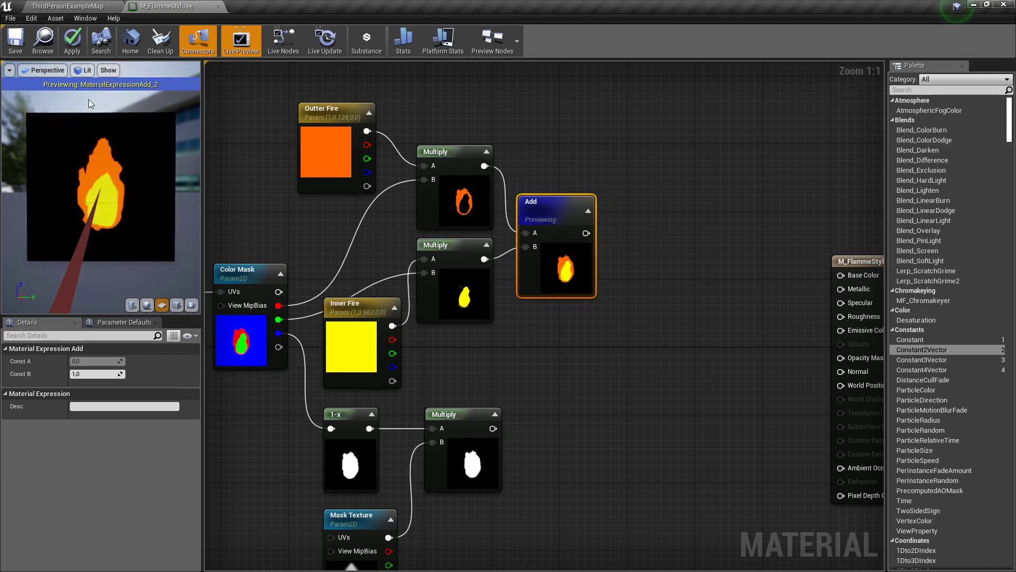
# Move the material result node farther away and create a Multiply node with its A input connected to the Add node's output
pyautogui.moveTo(749, 328); pyautogui.dragTo(596, 302, button='right')
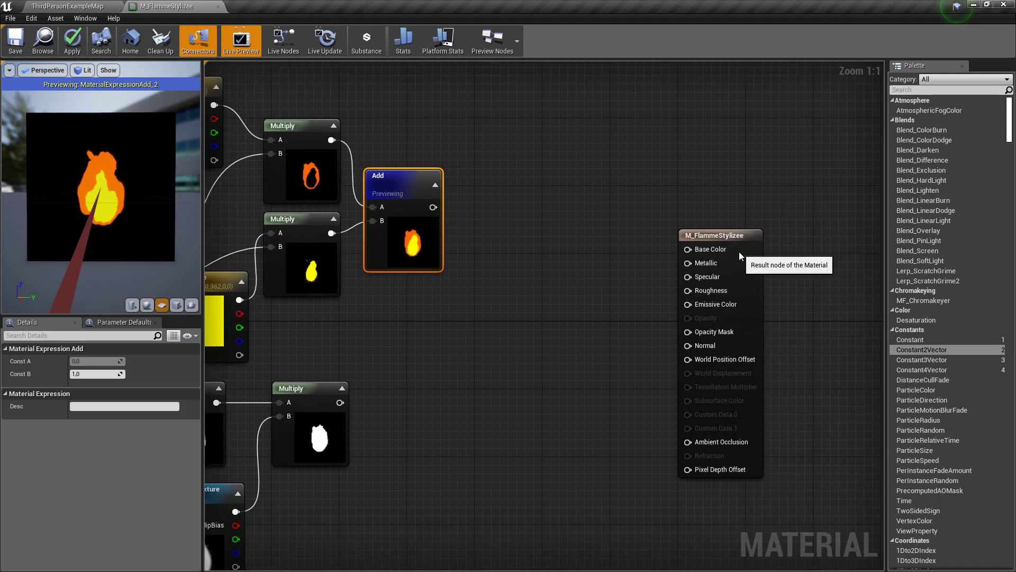
pyautogui.moveTo(738, 248); pyautogui.dragTo(779, 248)
pyautogui.click(599, 278)
pyautogui.moveTo(496, 196); pyautogui.dragTo(443, 195, button='right')
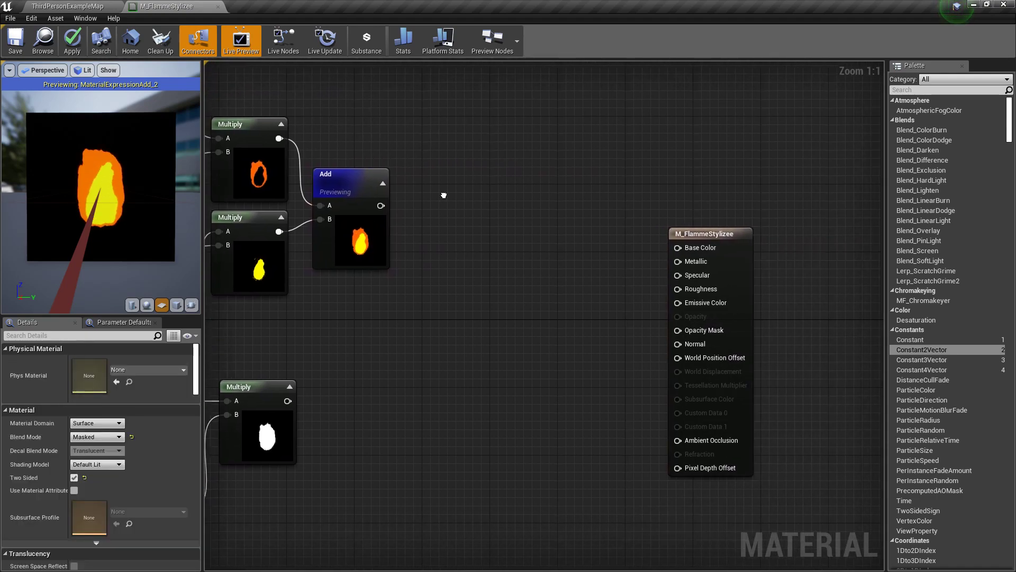
pyautogui.moveTo(381, 205); pyautogui.dragTo(480, 212)
pyautogui.write('multipl')
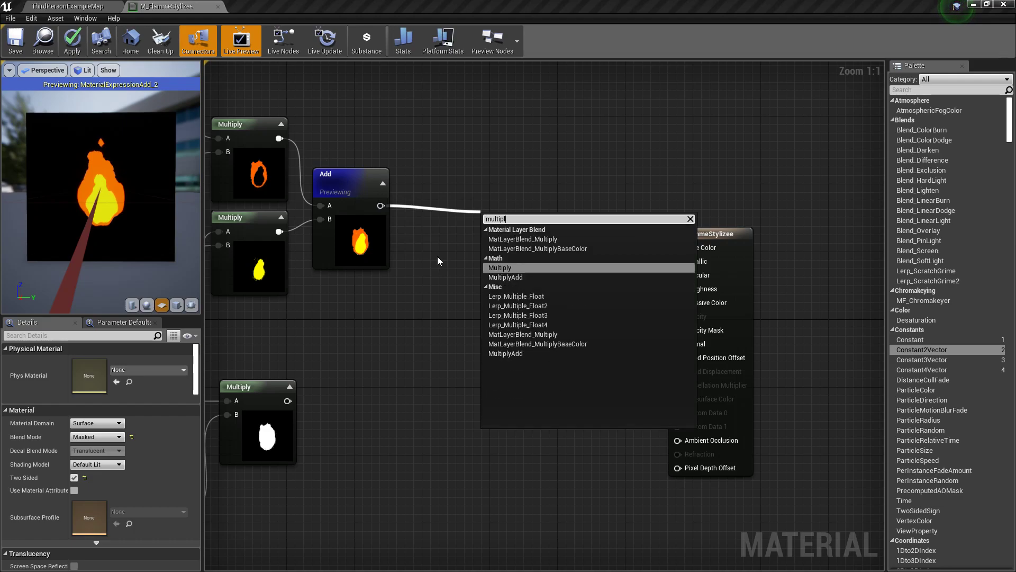
pyautogui.press('Return')
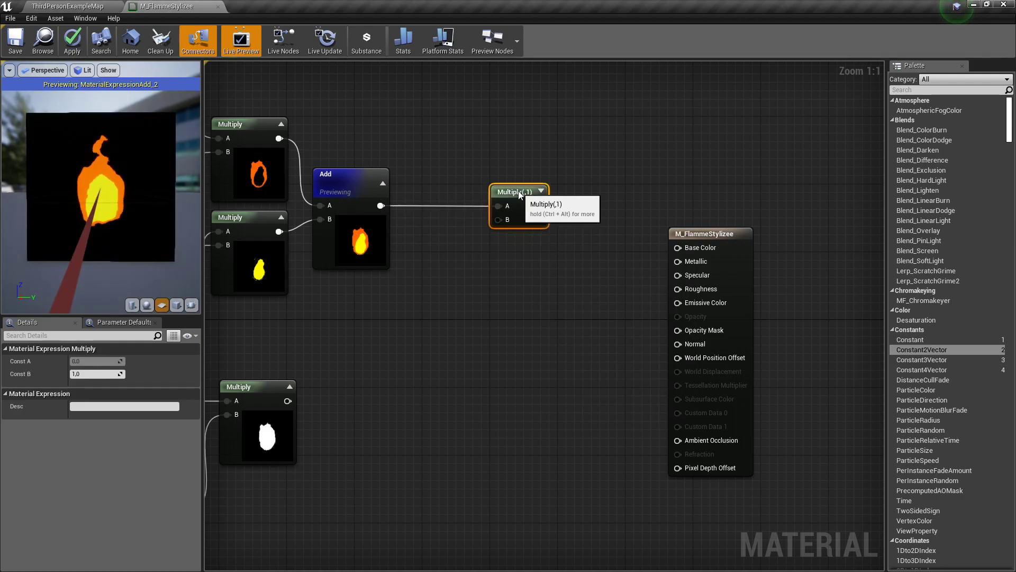
# Create a ScalarParameter named Emissive Factor connected to B of the Multiply node after Add
pyautogui.moveTo(518, 195); pyautogui.dragTo(449, 272)
pyautogui.write('scala')
pyautogui.write('p')
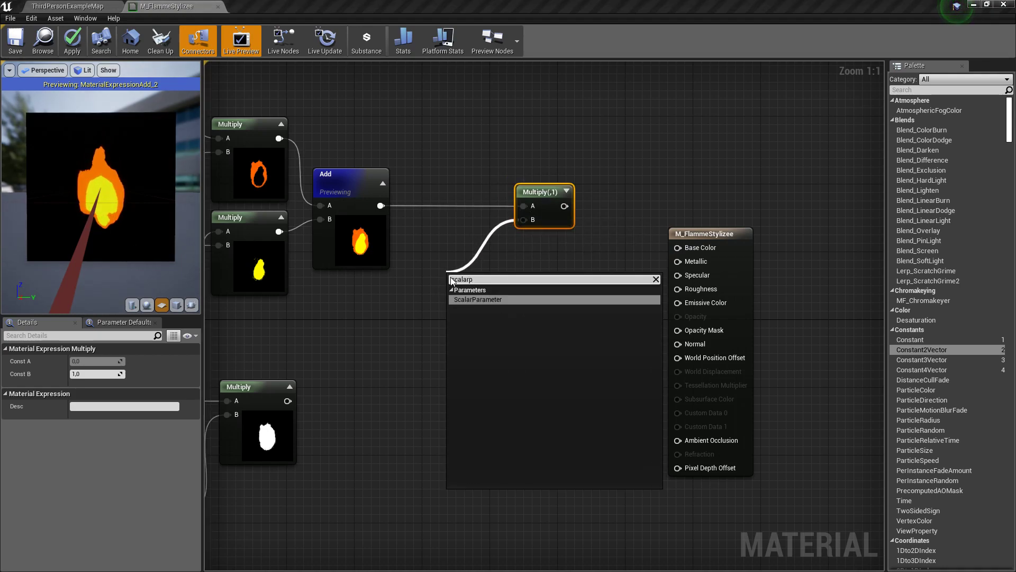
pyautogui.press('Return')
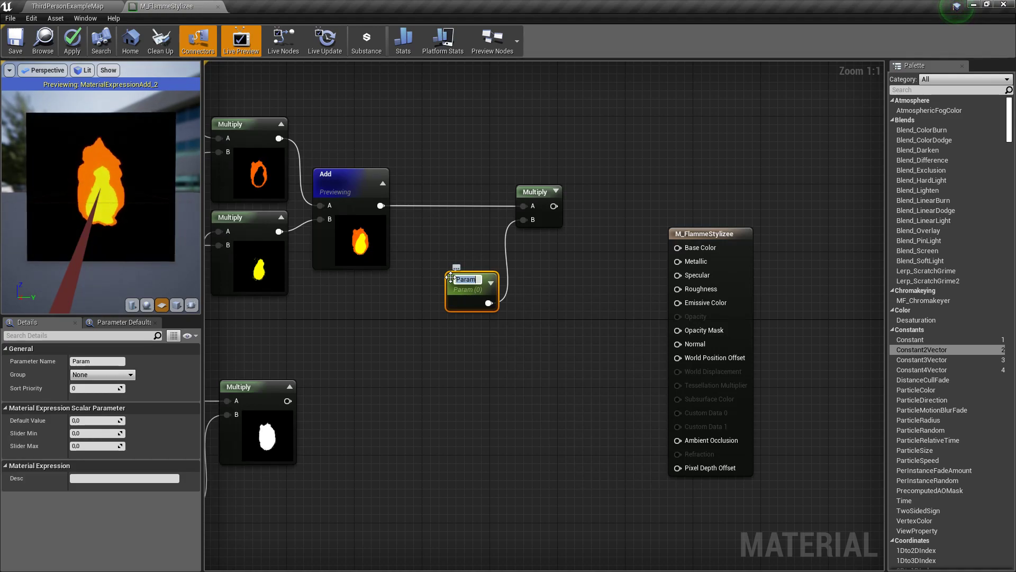
pyautogui.write('Emissive Factor')
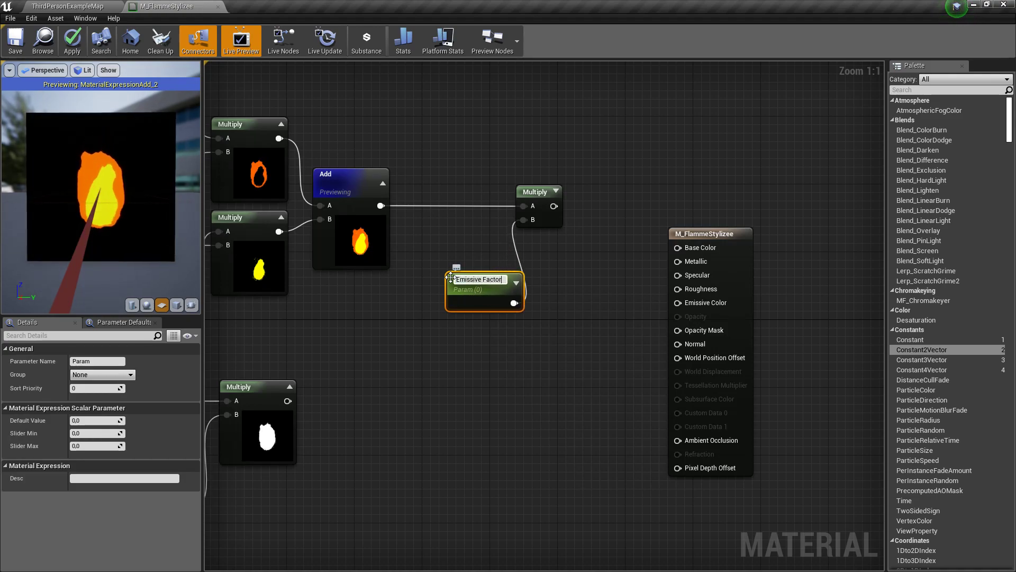
pyautogui.press('Return')
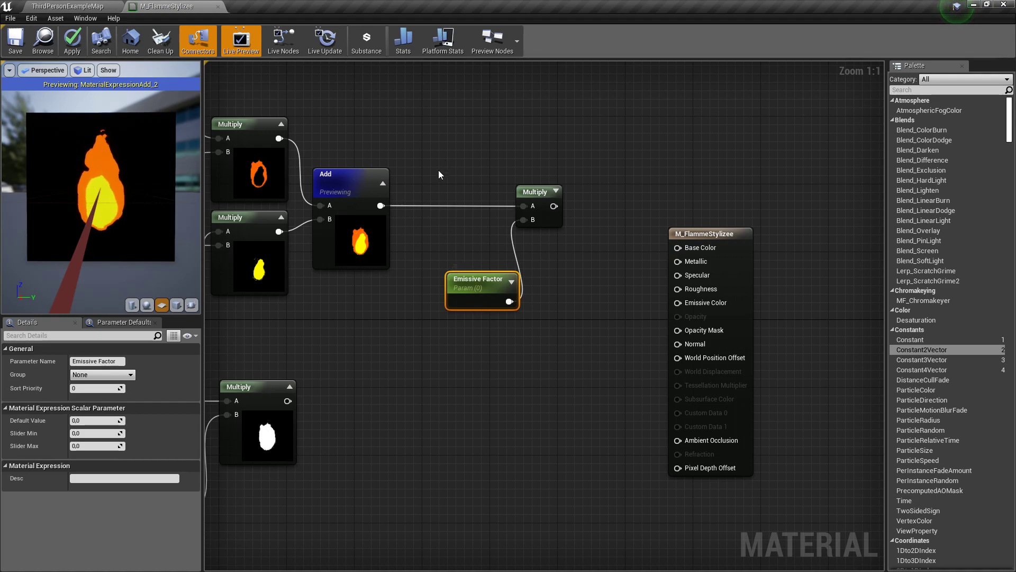
# Place Emissive Factor between Add and its Multiply node and set the parameter's default value to 3
pyautogui.moveTo(469, 273); pyautogui.dragTo(453, 210)
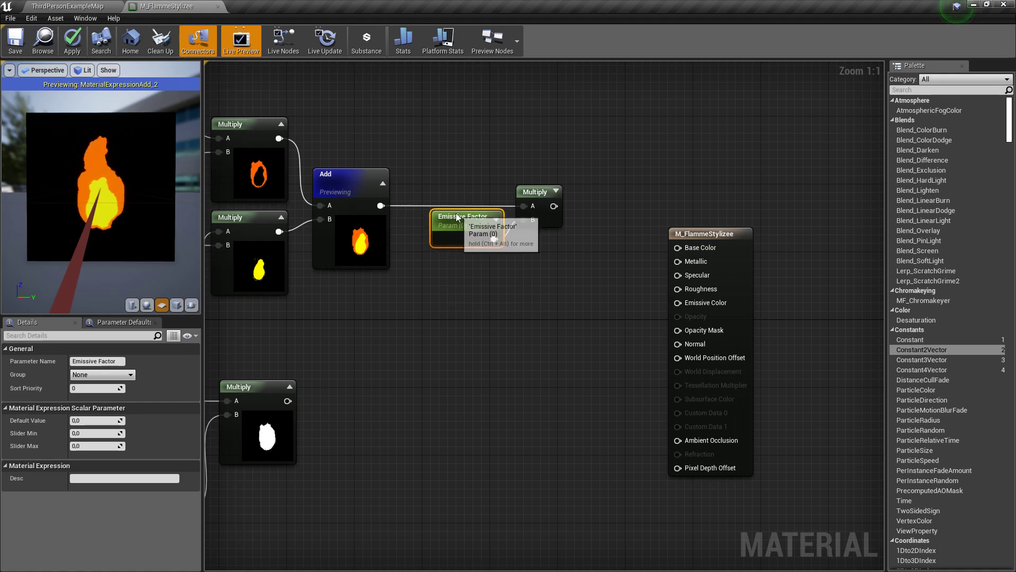
pyautogui.click(94, 421)
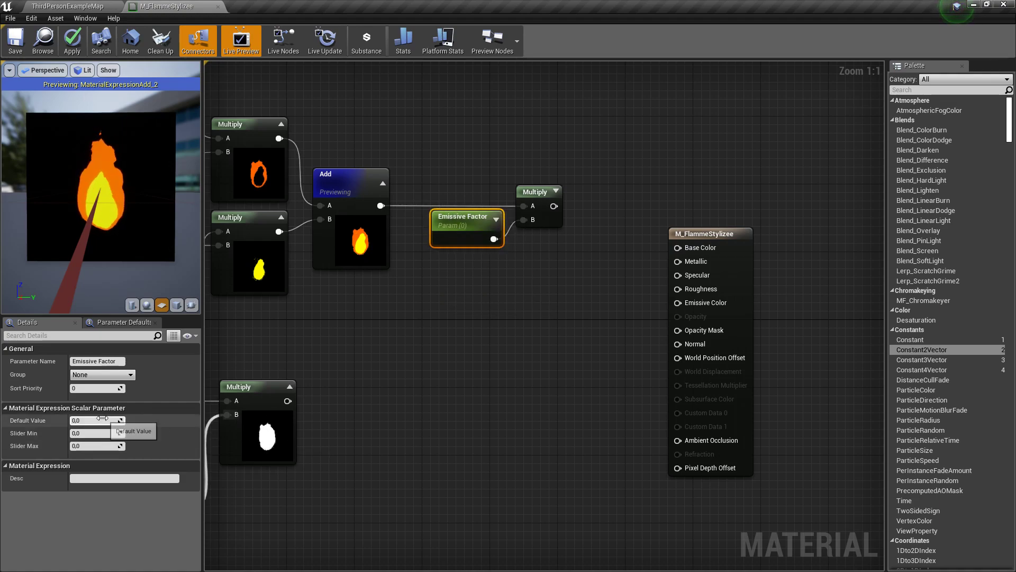
pyautogui.write('3')
pyautogui.press('Return')
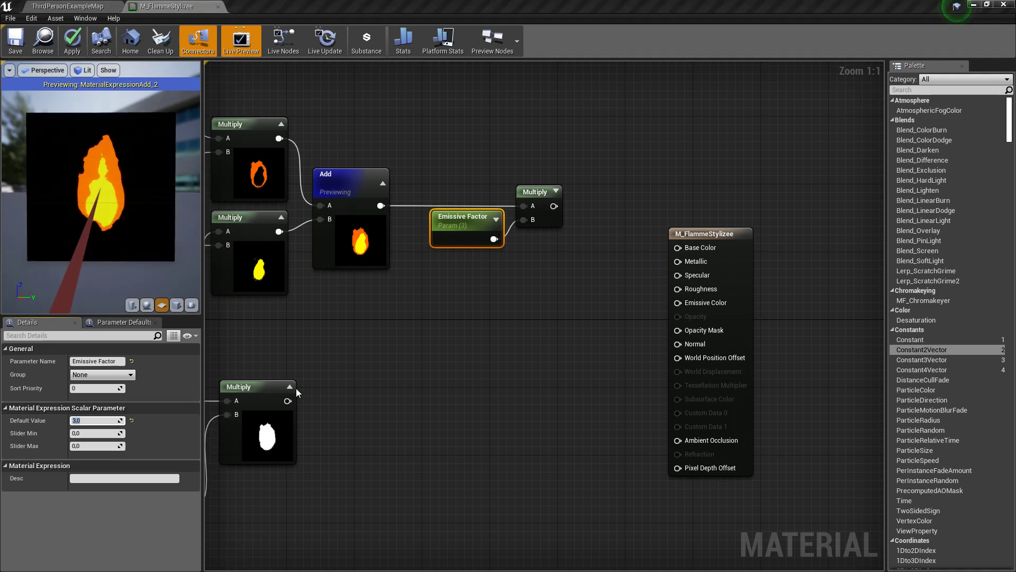
pyautogui.click(283, 402)
# Connect the Emissive Factor Multiply's output to the material's Emissive Color and stop previewing the Add node
pyautogui.click(545, 193)
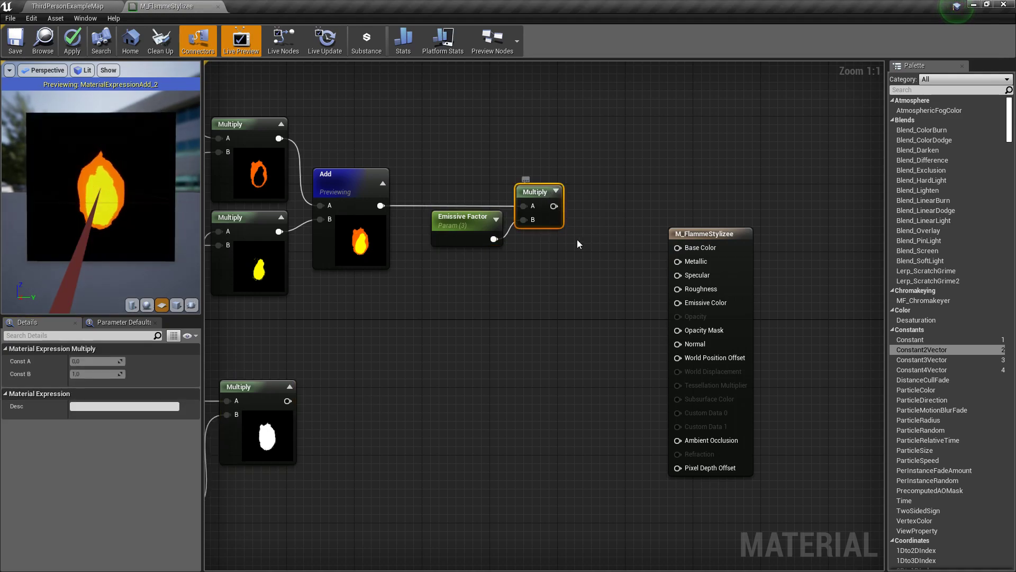
pyautogui.moveTo(554, 206); pyautogui.dragTo(680, 303)
pyautogui.rightClick(346, 179)
pyautogui.click(387, 181)
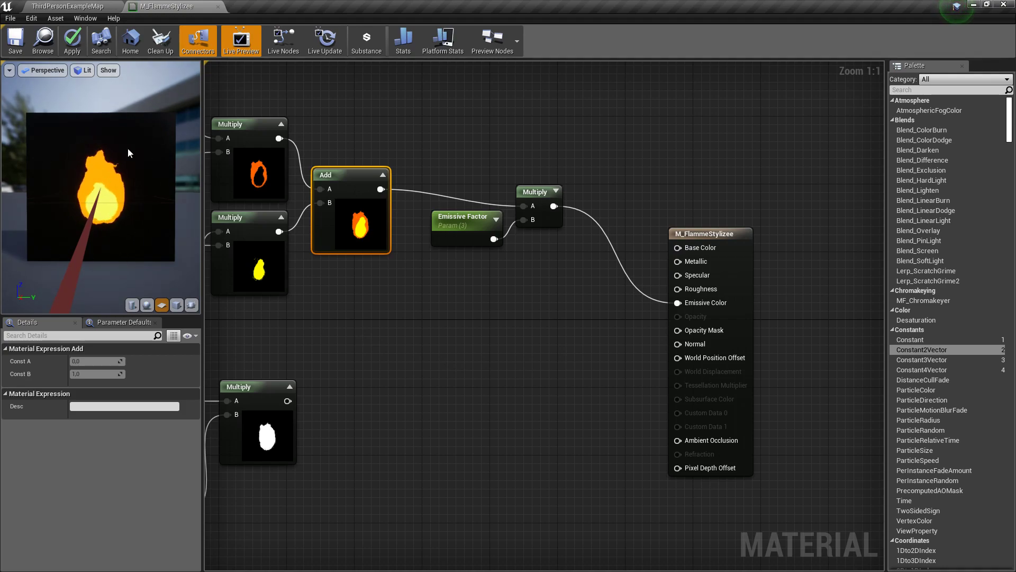
pyautogui.click(360, 365)
# Move the Multiply fed by 1-x and Mask Texture nearer the result node and connect its output to Opacity Mask
pyautogui.moveTo(367, 459); pyautogui.dragTo(436, 417, button='right')
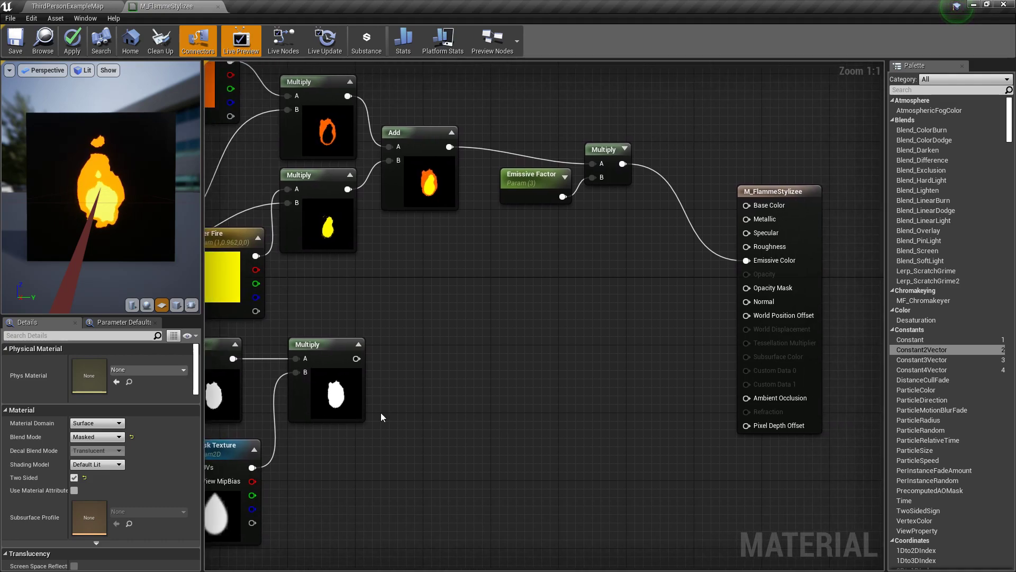
pyautogui.click(337, 403)
pyautogui.moveTo(336, 404); pyautogui.dragTo(515, 386)
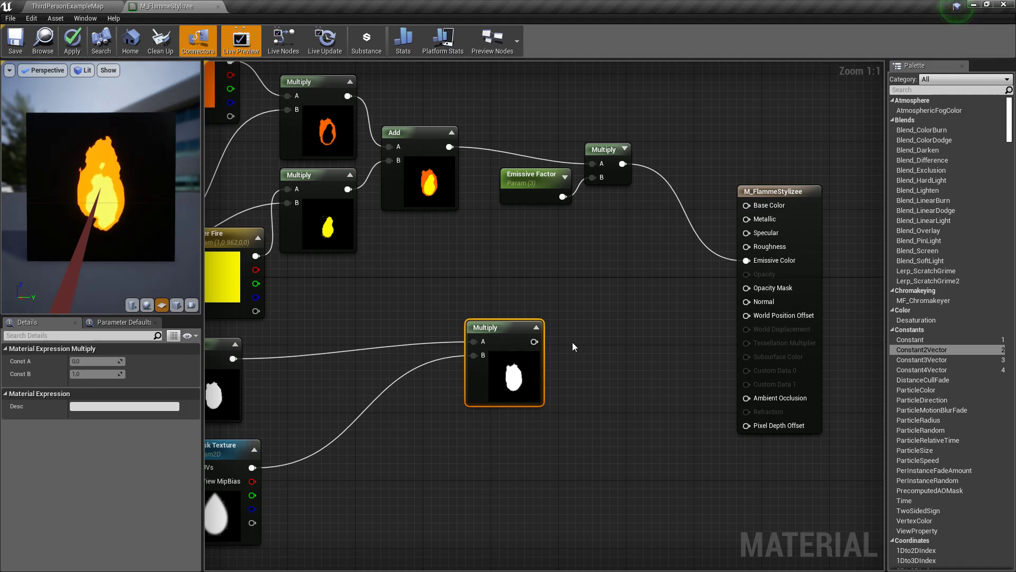
pyautogui.moveTo(534, 341); pyautogui.dragTo(747, 287)
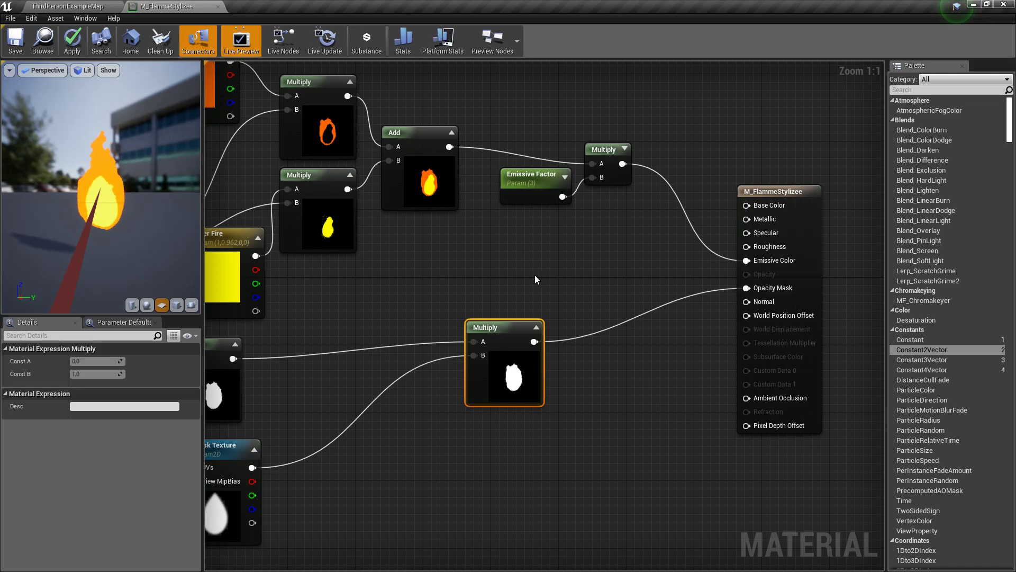
# Spread the result node and the Emissive Factor pair away from Add, and return the opacity mask Multiply beside 1-x
pyautogui.scroll(-4, 414, 295)
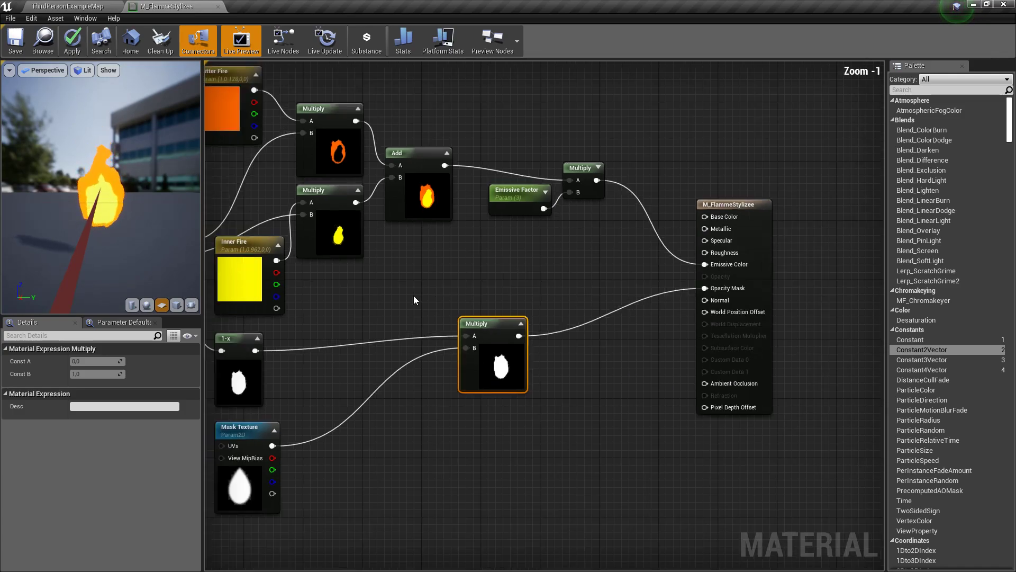
pyautogui.moveTo(412, 307); pyautogui.dragTo(297, 307, button='right')
pyautogui.moveTo(486, 251); pyautogui.dragTo(592, 196)
pyautogui.moveTo(336, 268); pyautogui.dragTo(449, 188)
pyautogui.moveTo(391, 225); pyautogui.dragTo(472, 167)
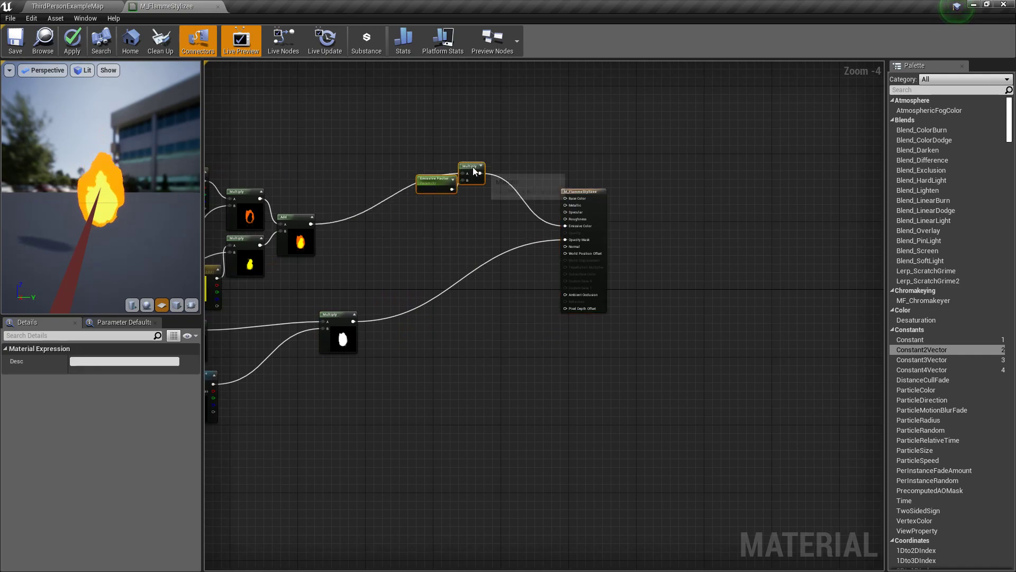
pyautogui.click(361, 259)
pyautogui.moveTo(335, 337); pyautogui.dragTo(609, 278, button='right')
pyautogui.moveTo(607, 278); pyautogui.dragTo(518, 294)
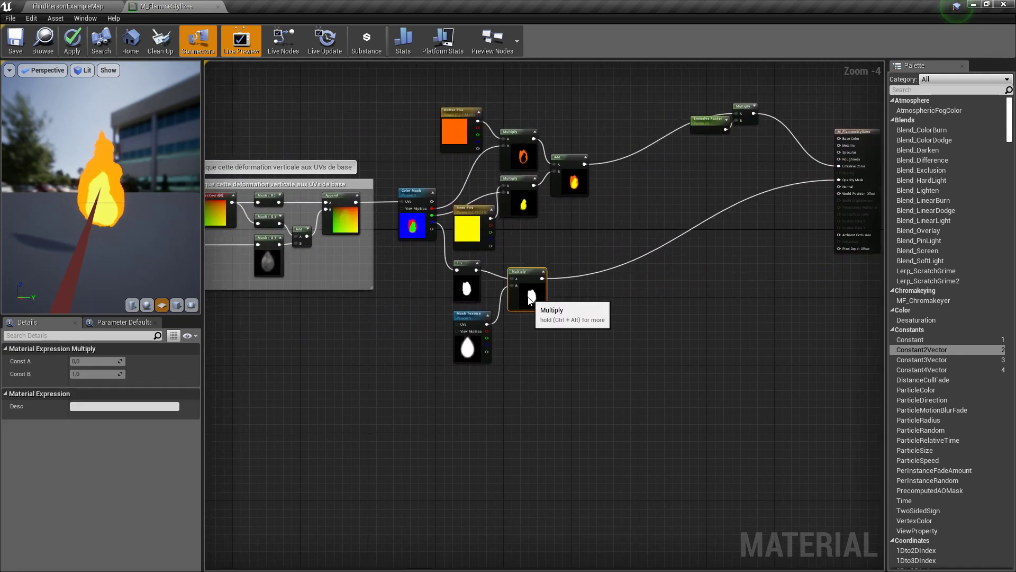
pyautogui.click(550, 262)
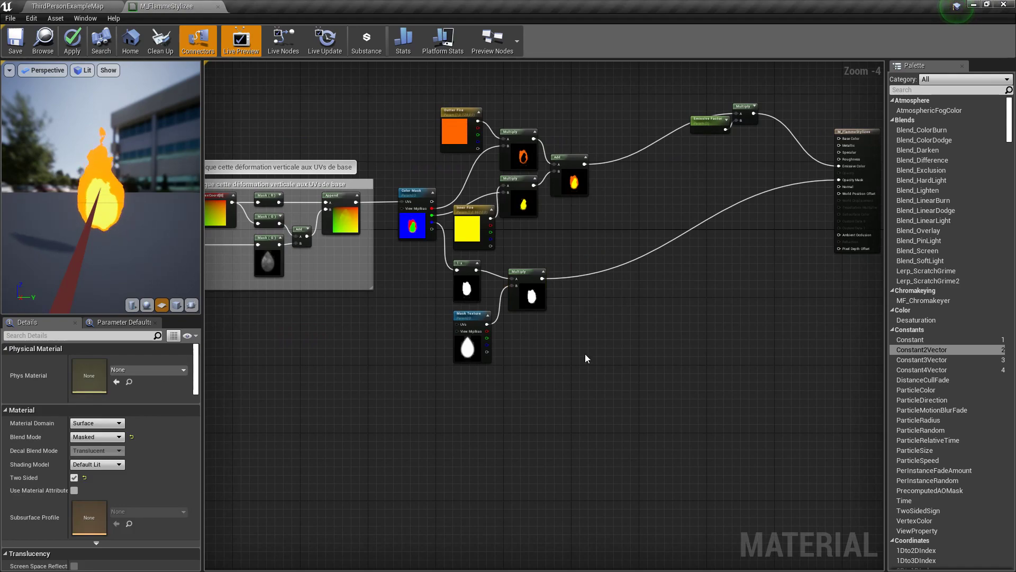
# Group the nodes from Color Mask through Add and the opacity mask Multiply in a comment titled "Change la couleur de l'ensemble des canaux du color mask."
pyautogui.moveTo(585, 351); pyautogui.dragTo(572, 367, button='right')
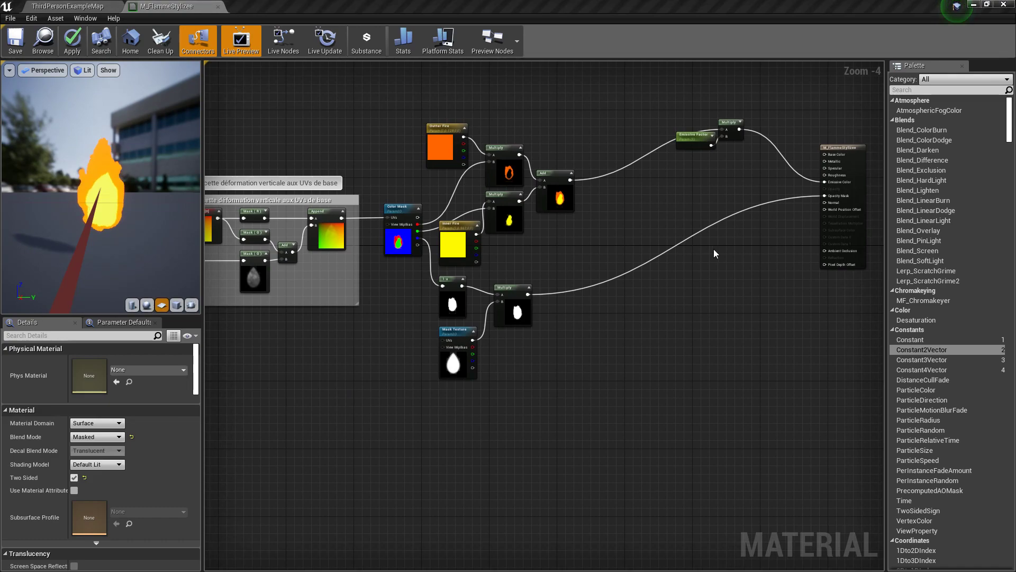
pyautogui.moveTo(696, 327); pyautogui.dragTo(644, 343, button='right')
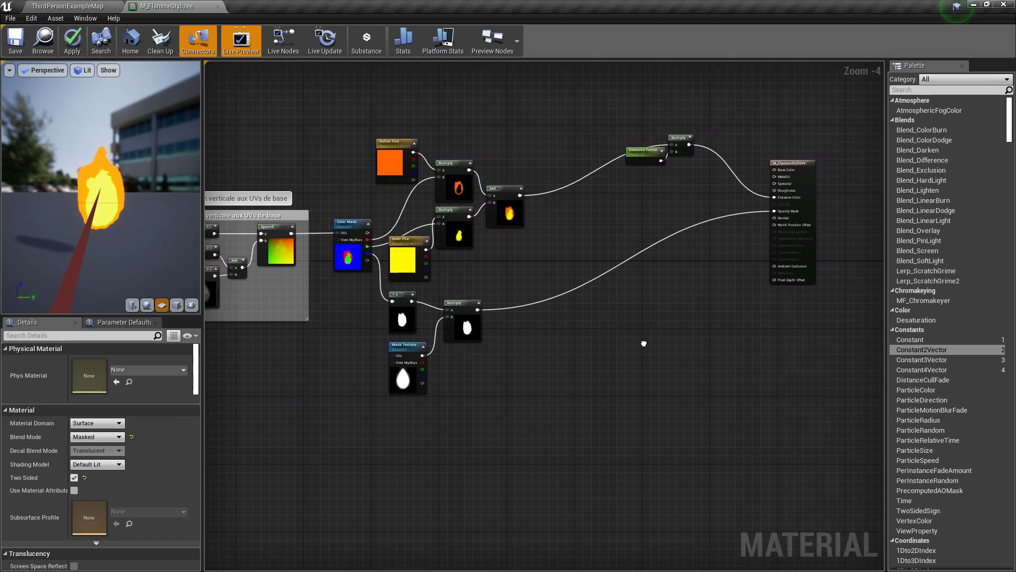
pyautogui.moveTo(339, 415); pyautogui.dragTo(528, 146)
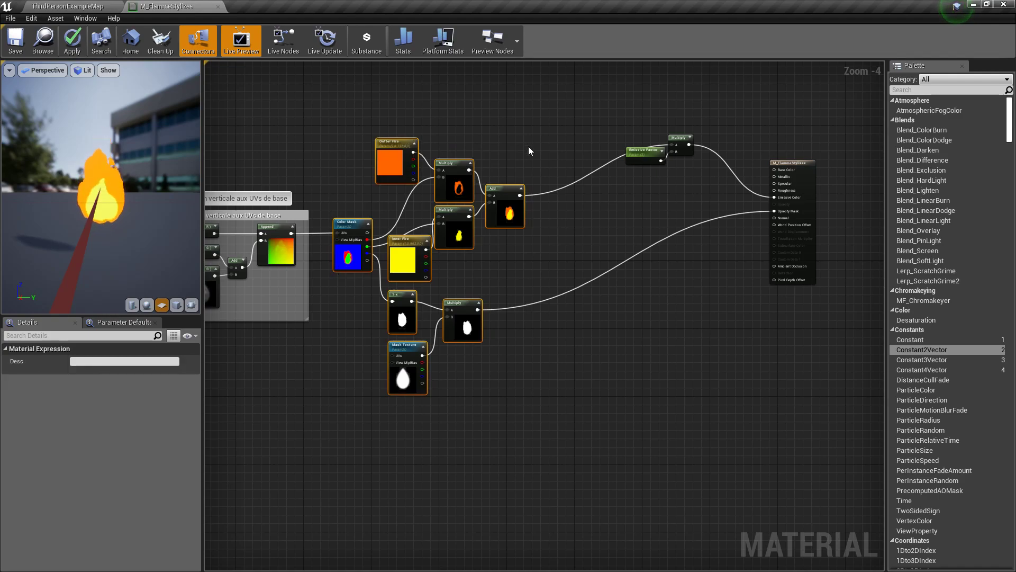
pyautogui.press('c')
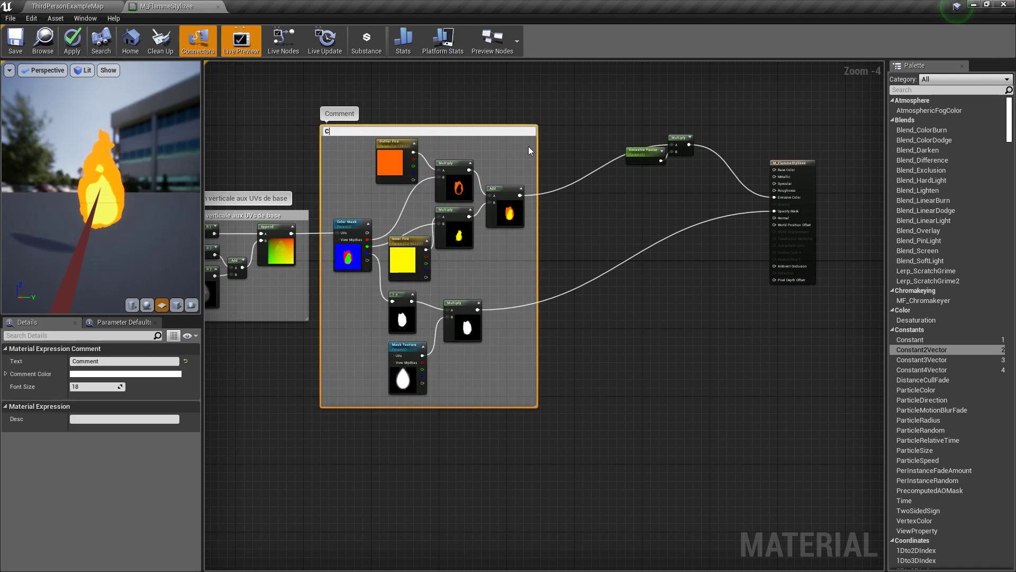
pyautogui.write('Change la couleur')
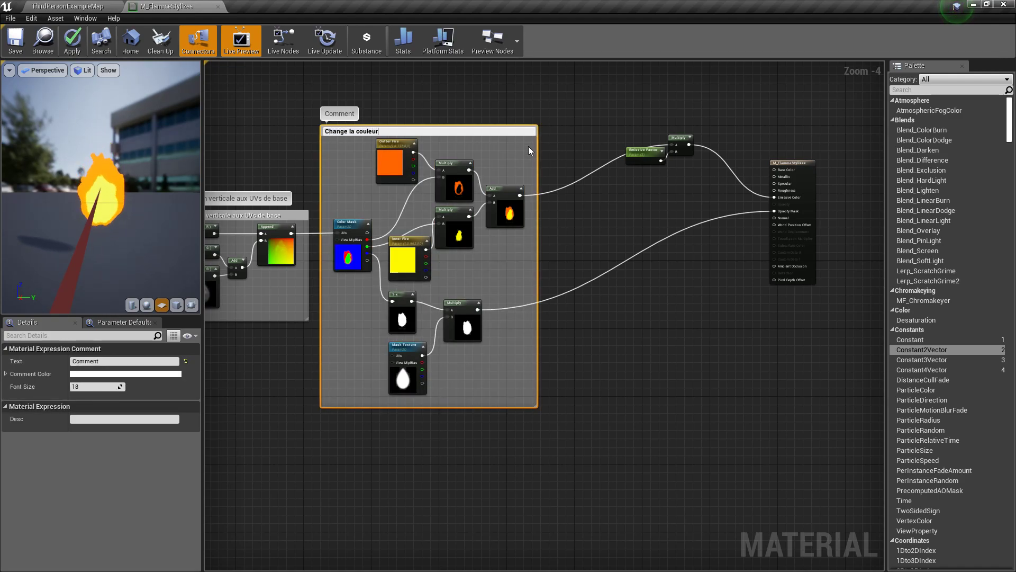
pyautogui.write(" de l'ensemble ")
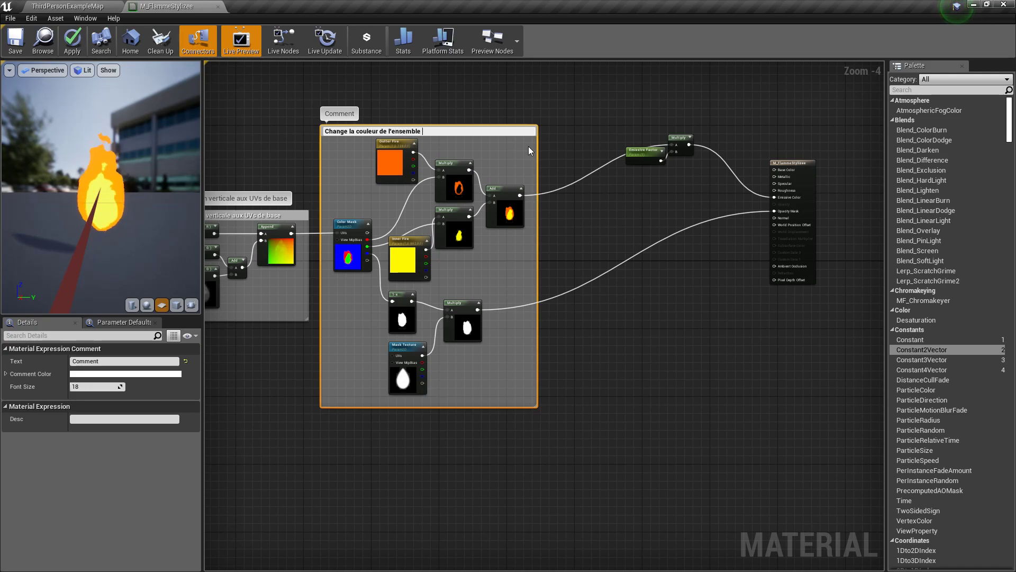
pyautogui.write('des canaux du ')
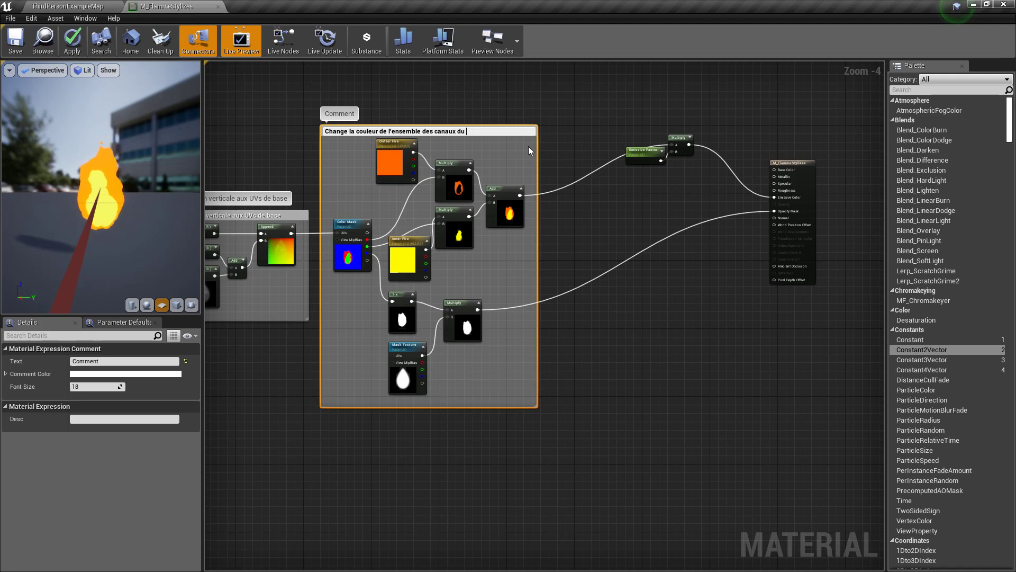
pyautogui.write('c')
pyautogui.write('olor mask.')
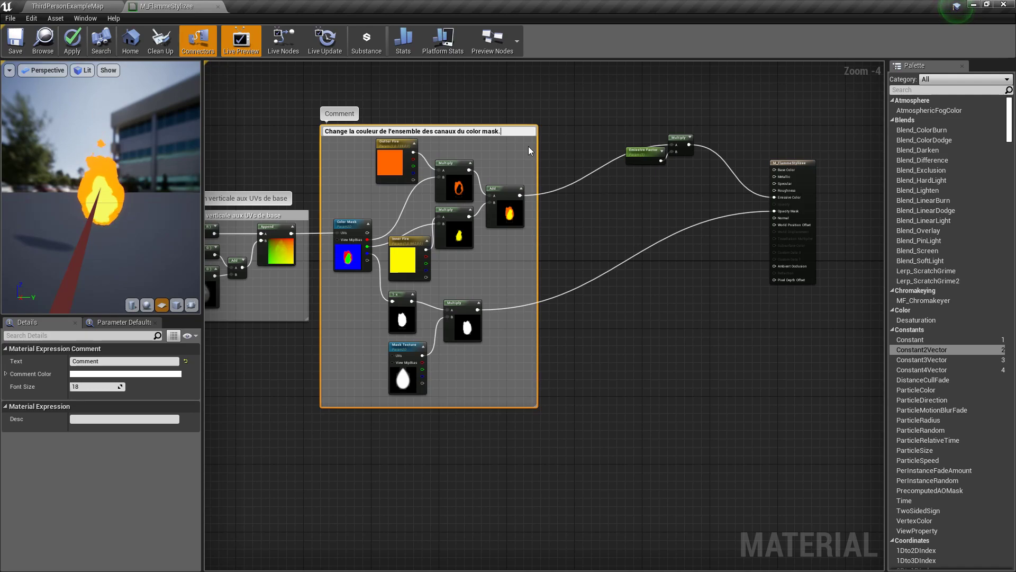
pyautogui.press('Return')
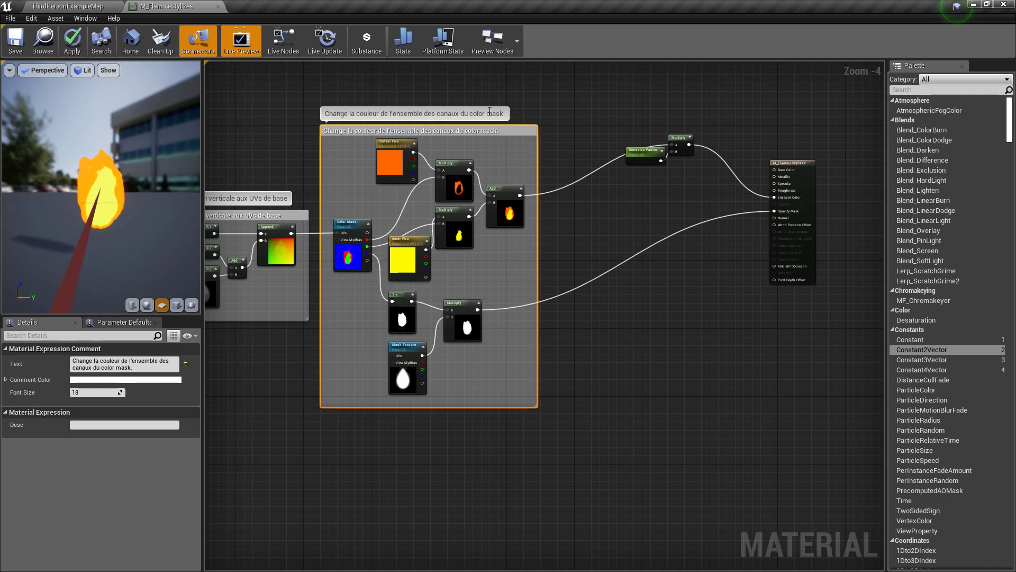
# Move Emissive Factor and its Multiply closer to Add and comment them "Augmente l'intensité de l'éclairage causé par la flamme"
pyautogui.moveTo(626, 199); pyautogui.dragTo(623, 147)
pyautogui.write('cAu')
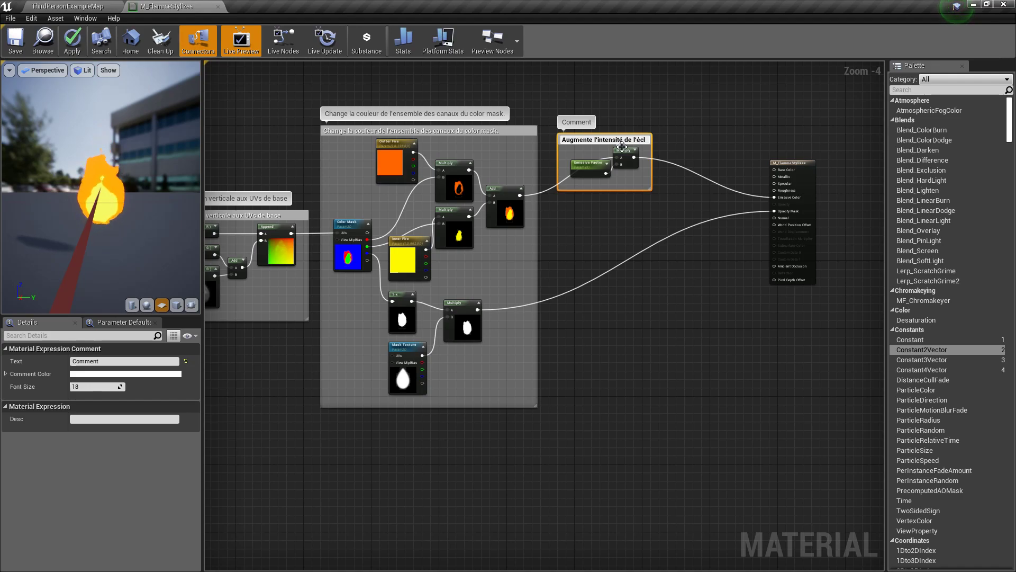
pyautogui.write('airage causé')
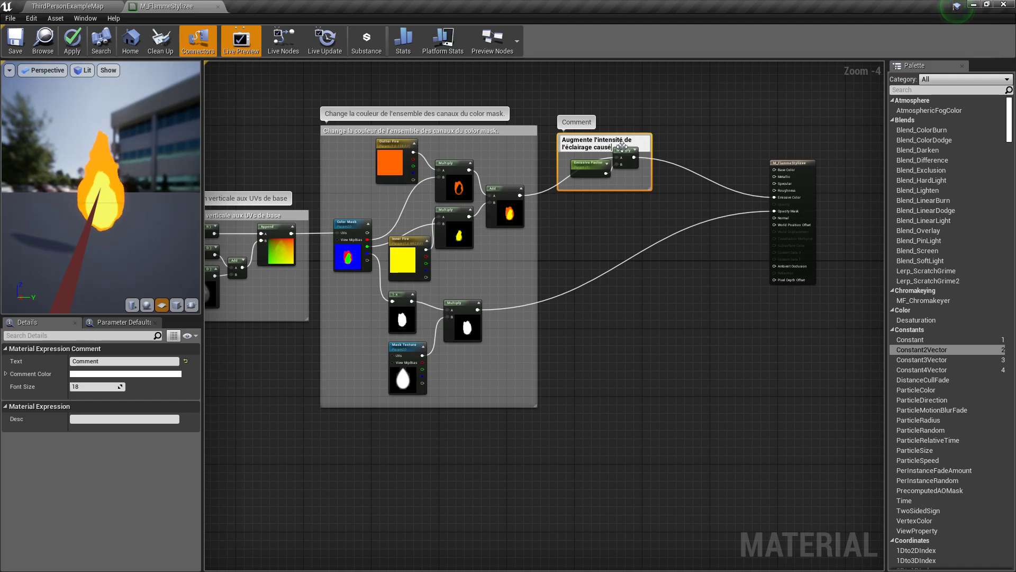
pyautogui.write(' par la flamme')
pyautogui.press('Return')
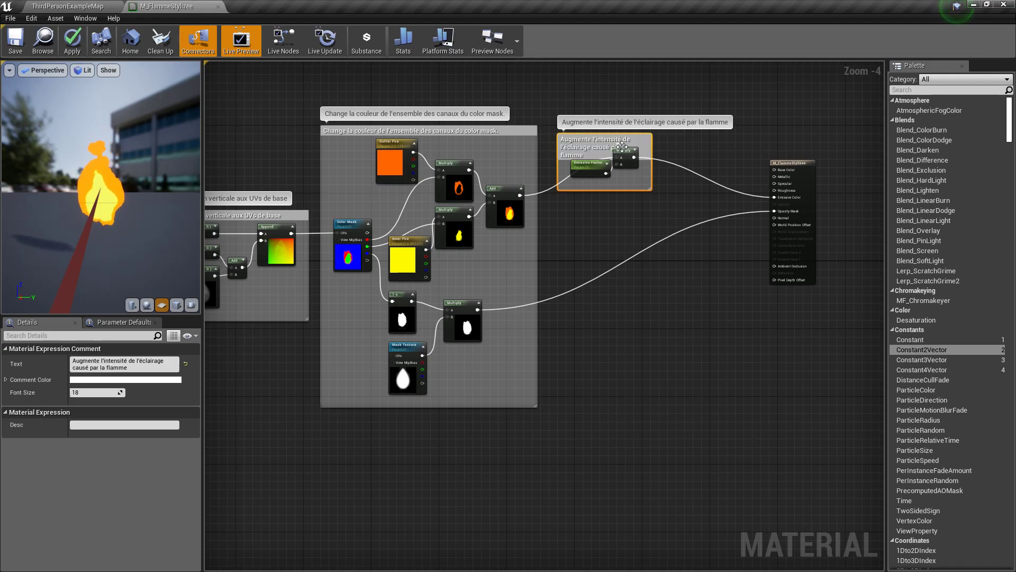
# Extend the Emissive Factor comment box upward so its title clears the nodes inside
pyautogui.scroll(4, 622, 147)
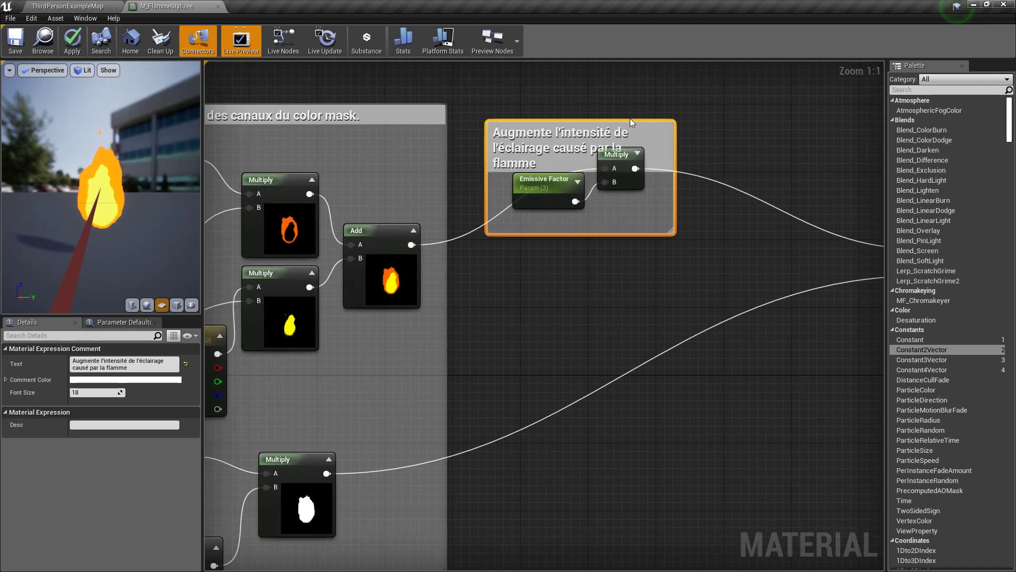
pyautogui.moveTo(630, 120); pyautogui.dragTo(630, 92)
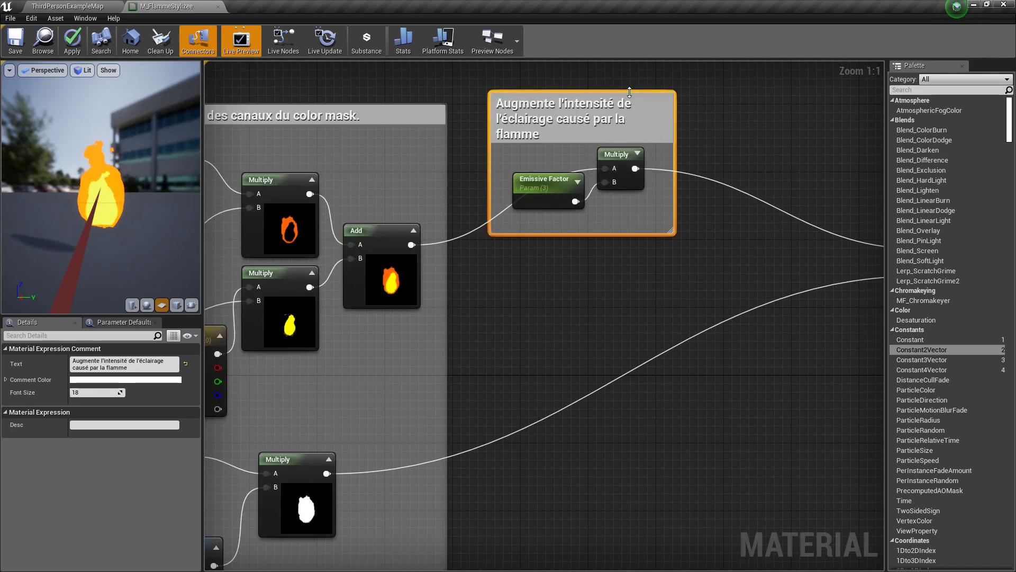
pyautogui.click(681, 268)
# Move the material result node closer to the commented groups and lower, between the emissive and opacity branches
pyautogui.moveTo(773, 383); pyautogui.dragTo(488, 350, button='right')
pyautogui.scroll(-2, 488, 350)
pyautogui.moveTo(373, 349); pyautogui.dragTo(404, 311, button='right')
pyautogui.scroll(-1, 404, 310)
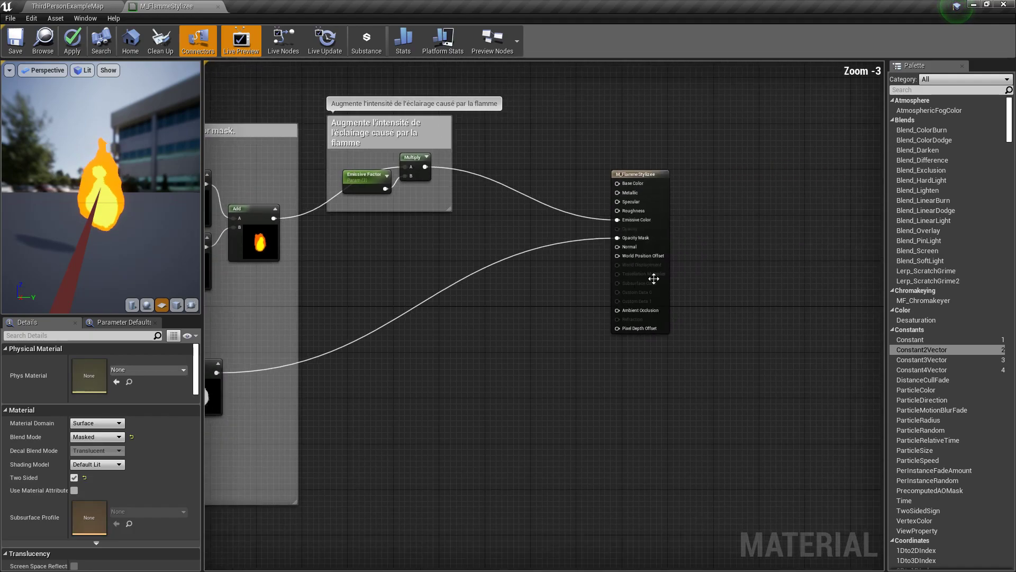
pyautogui.moveTo(656, 233); pyautogui.dragTo(542, 330)
pyautogui.moveTo(298, 276); pyautogui.dragTo(637, 241, button='right')
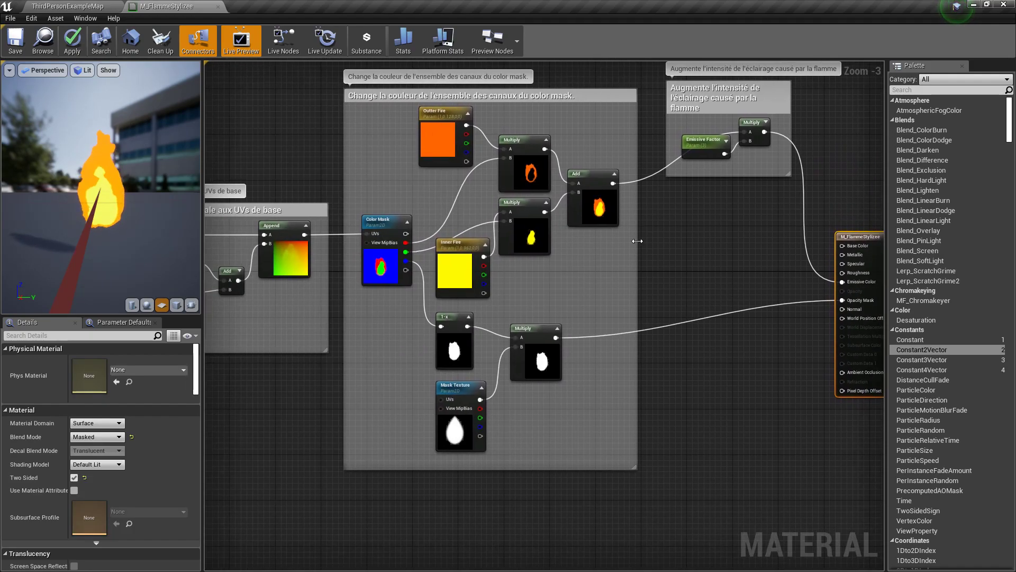
# Apply the changes to M_FlammeStylizee, save it and close its editor
pyautogui.click(68, 43)
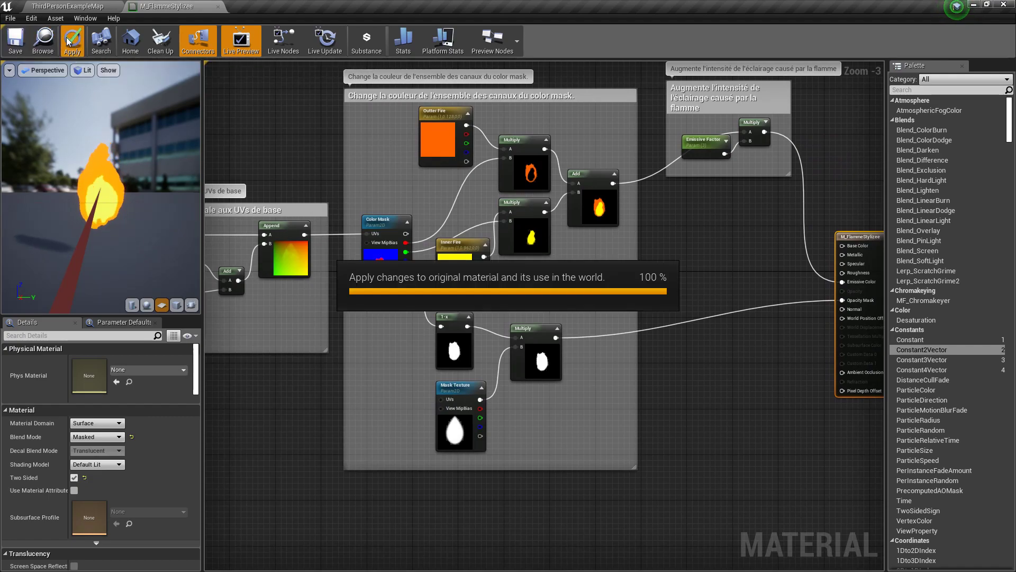
pyautogui.click(16, 40)
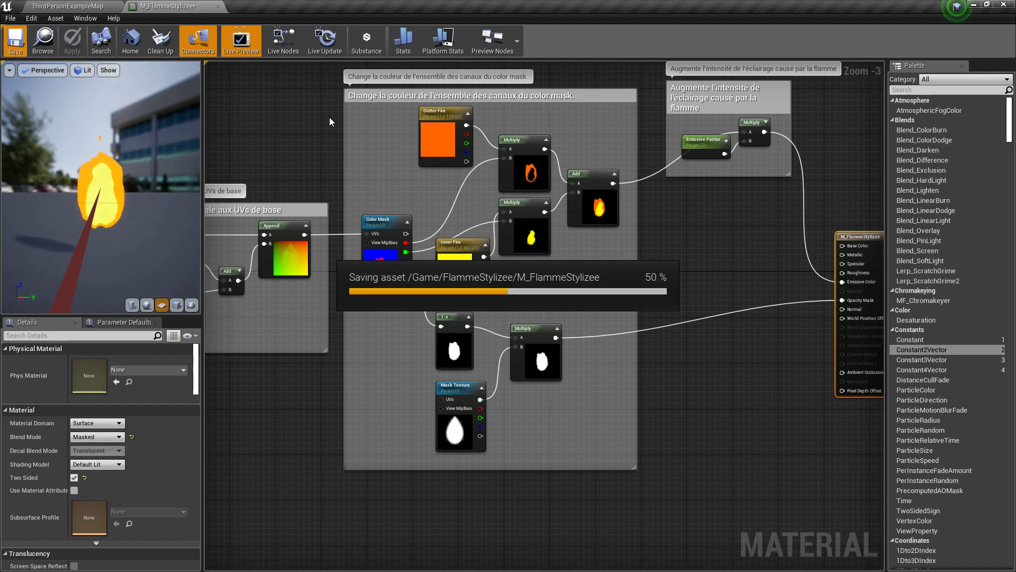
pyautogui.click(217, 8)
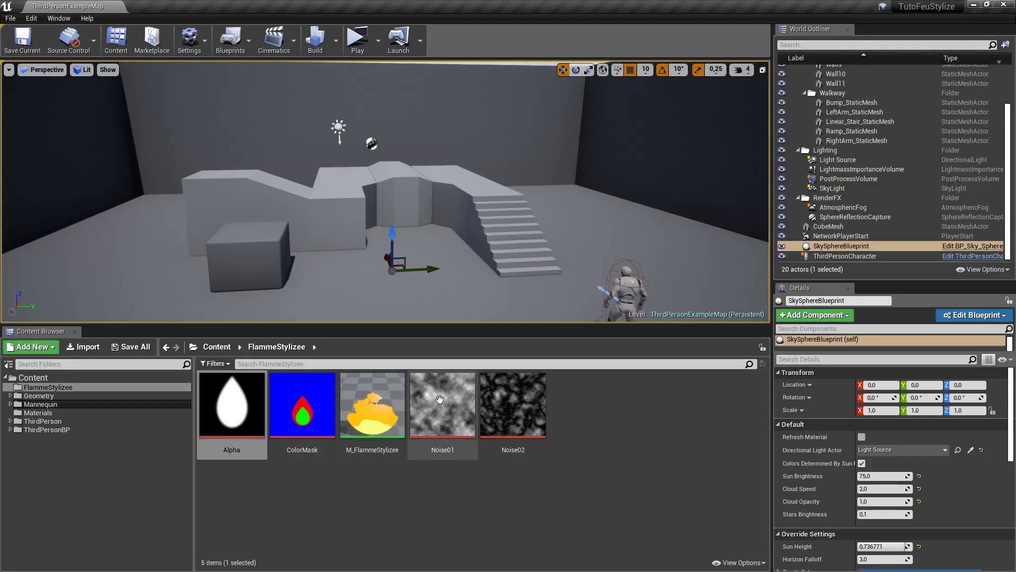
# Create a material instance from M_FlammeStylizee and name it MI_FlammeStylizee
pyautogui.click(379, 412)
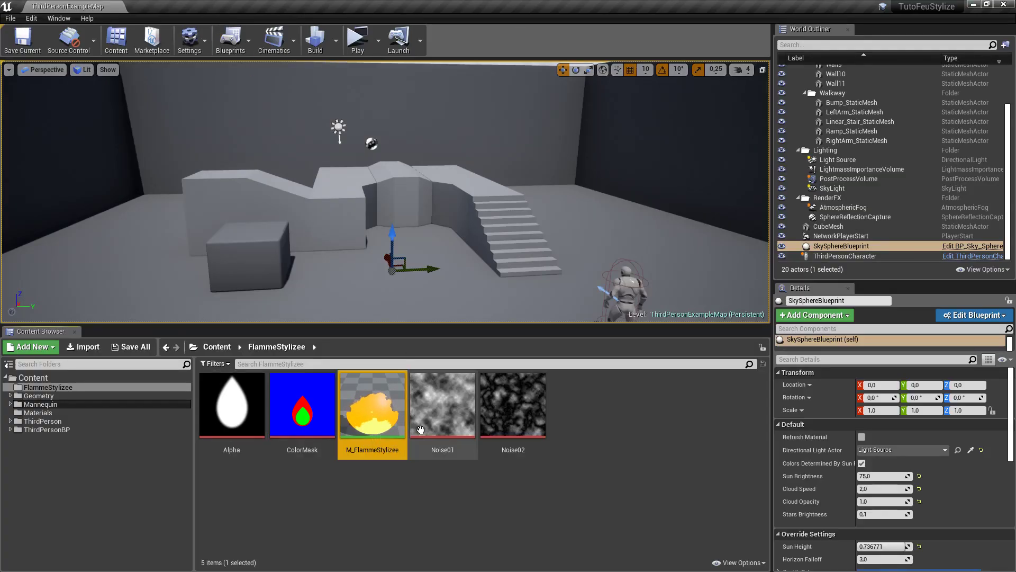
pyautogui.rightClick(379, 412)
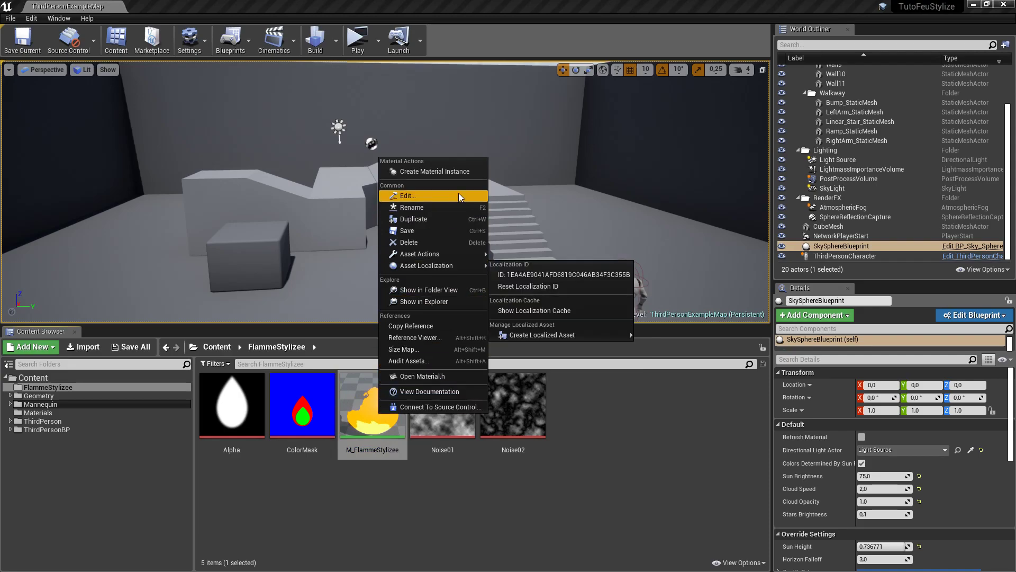
pyautogui.click(434, 171)
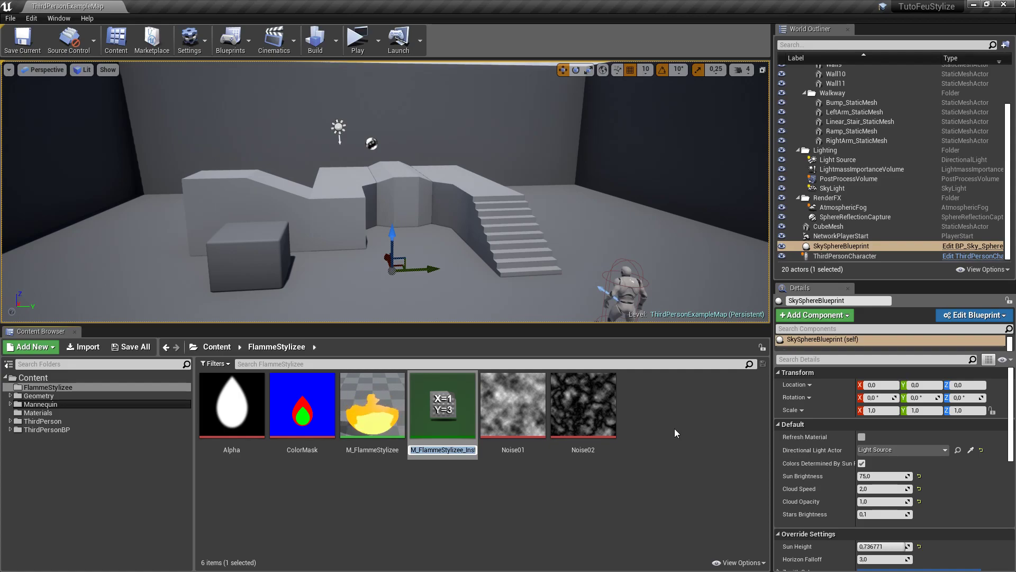
pyautogui.press('Right')
pyautogui.press('BackSpace')
pyautogui.press('BackSpace')
pyautogui.press('BackSpace')
pyautogui.press('BackSpace')
pyautogui.press('BackSpace')
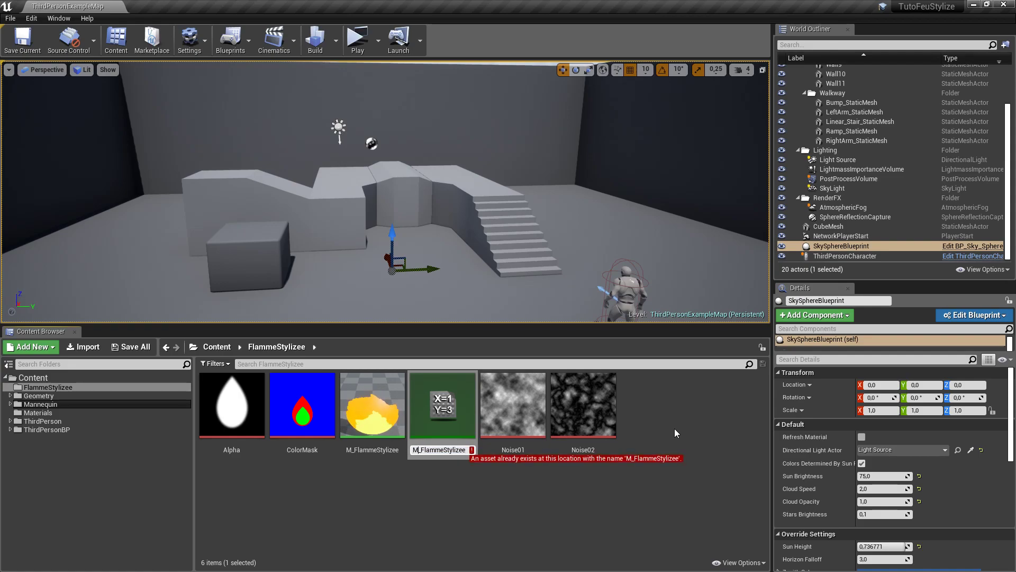
pyautogui.press('Home')
pyautogui.press('Right')
pyautogui.write('I')
pyautogui.press('Return')
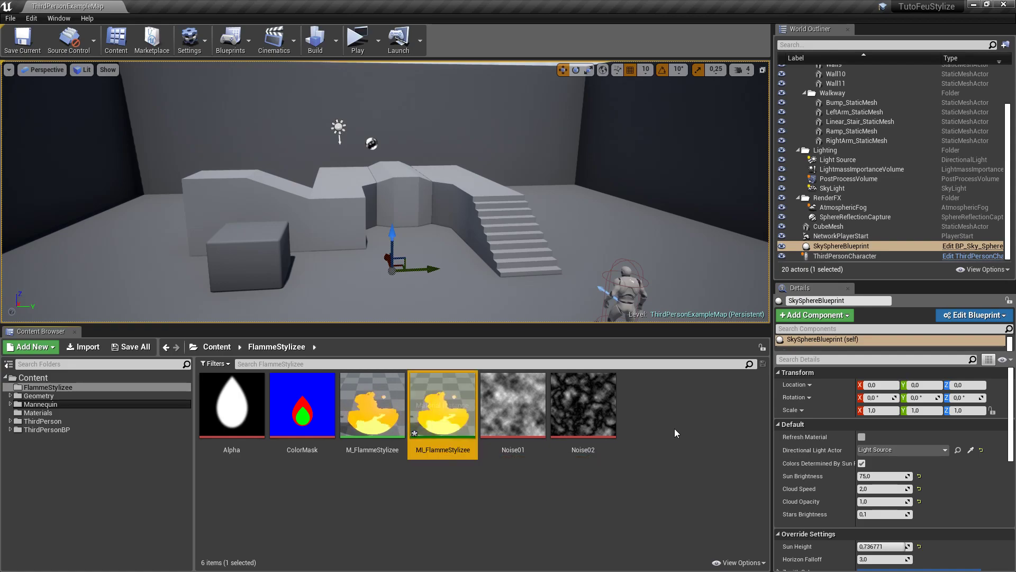
# Open MI_FlammeStylizee for editing and dock its editor beside the level's tab
pyautogui.click(675, 429)
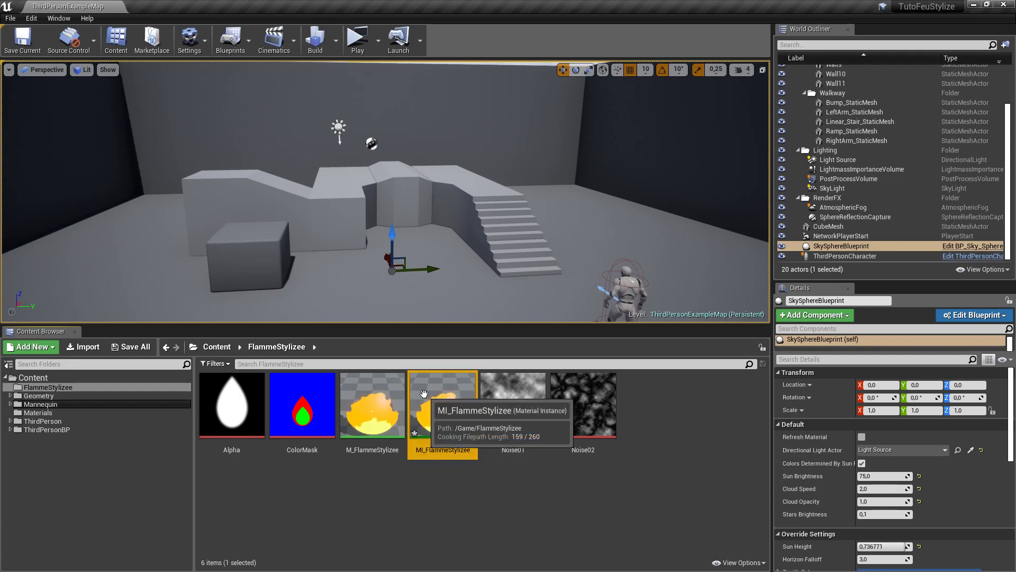
pyautogui.doubleClick(422, 397)
pyautogui.moveTo(127, 6); pyautogui.dragTo(174, 7)
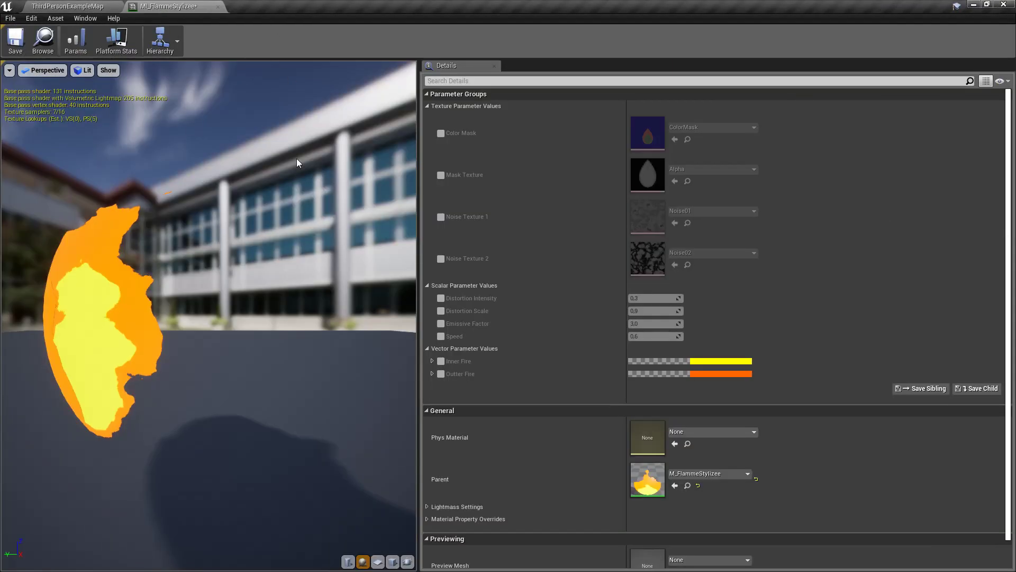
# Preview the instance on a plane seen from the front and turn on Realtime for the preview
pyautogui.click(380, 562)
pyautogui.moveTo(334, 392)
pyautogui.mouseDown()
pyautogui.moveTo(165, 390)
pyautogui.moveTo(317, 390)
pyautogui.mouseUp()
pyautogui.moveTo(225, 359); pyautogui.dragTo(214, 306)
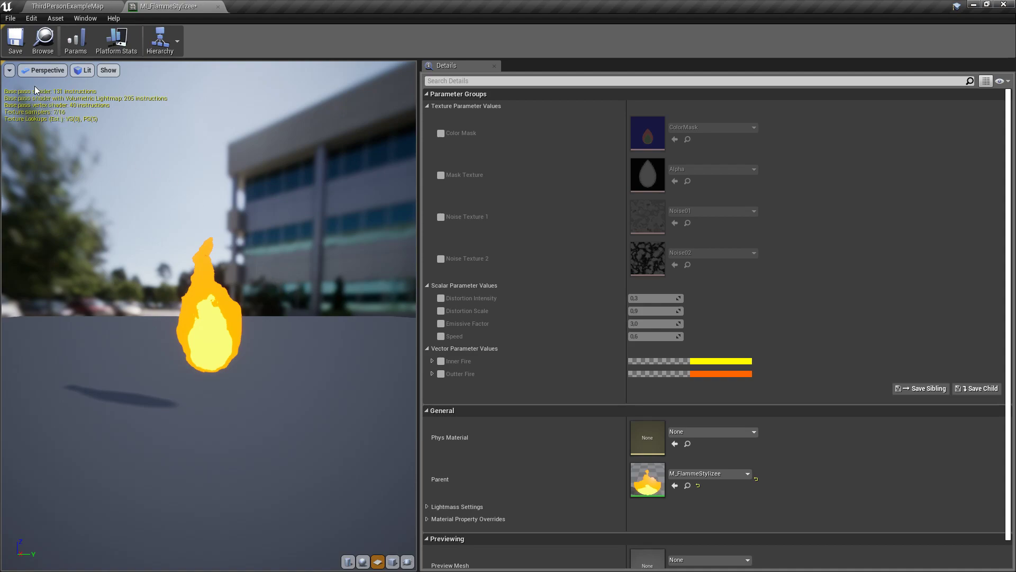
pyautogui.click(10, 72)
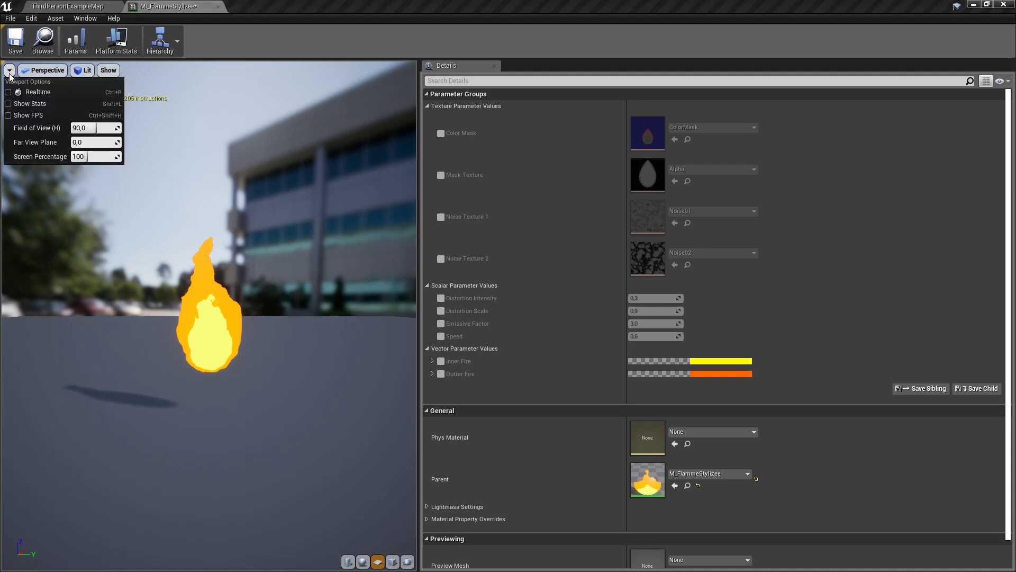
pyautogui.click(59, 94)
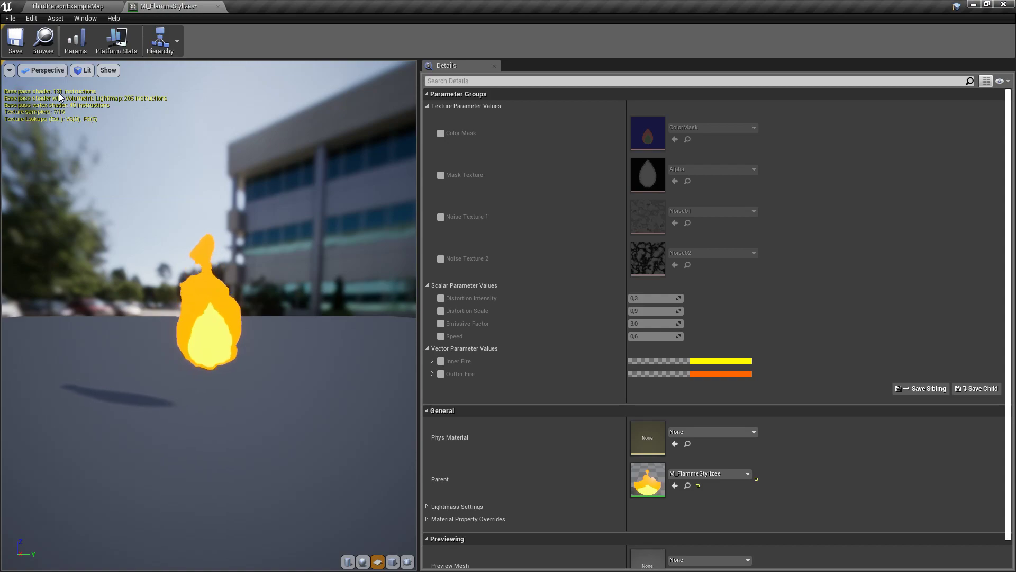
# Enable the Inner Fire and Outter Fire overrides and set Inner Fire to near-white (R 1.0, G and B 0.979167)
pyautogui.click(441, 361)
pyautogui.click(442, 374)
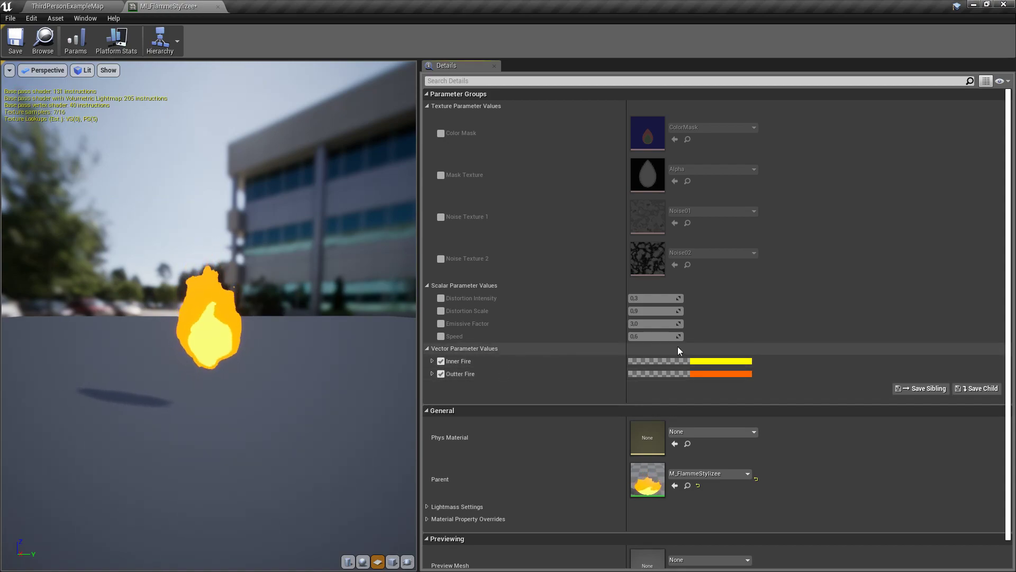
pyautogui.click(712, 361)
pyautogui.click(782, 379)
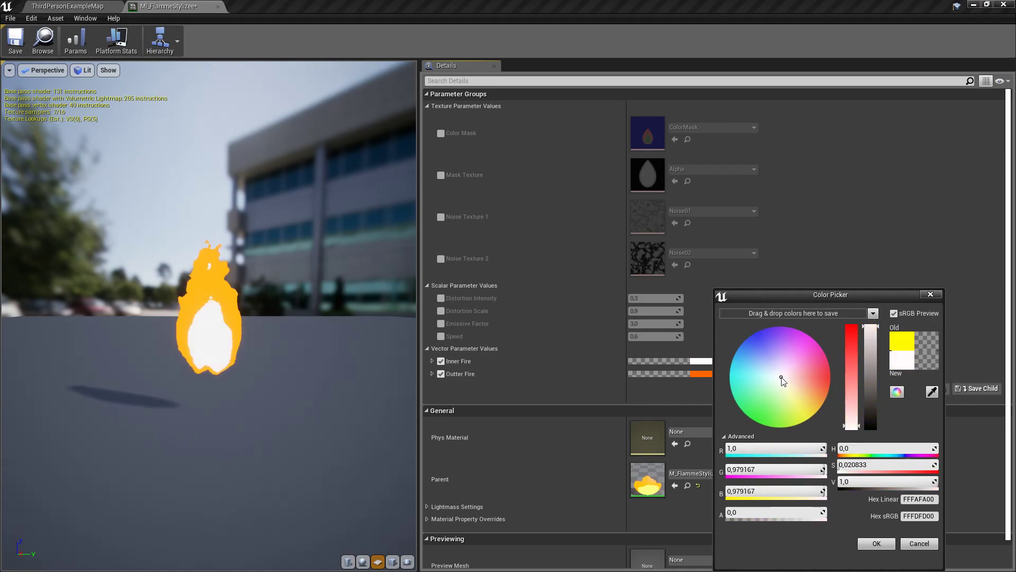
pyautogui.click(877, 543)
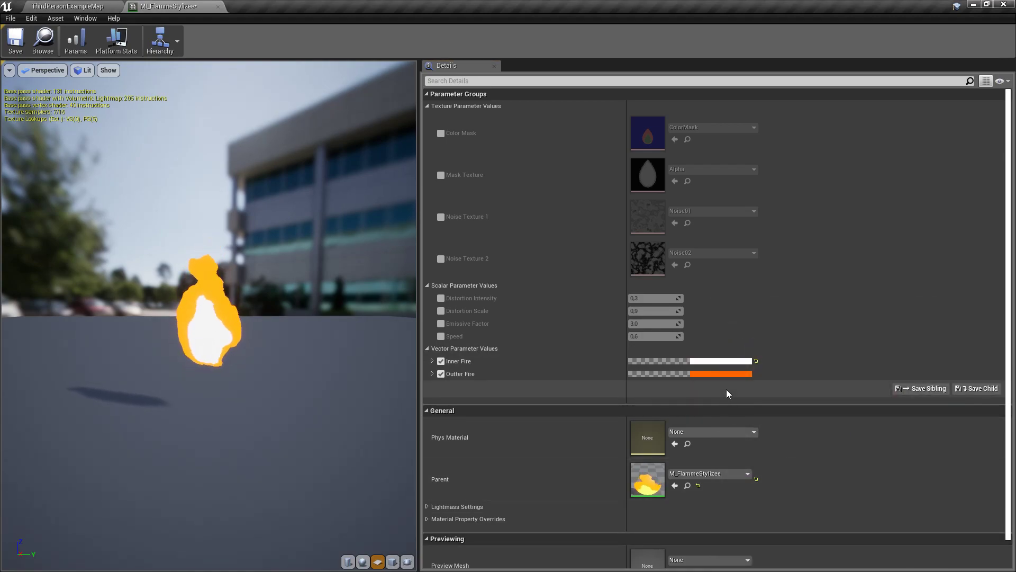
# Set Outter Fire to the blue with Hex sRGB 0055FF00 and save the material instance
pyautogui.click(727, 373)
pyautogui.moveTo(774, 370); pyautogui.dragTo(761, 329)
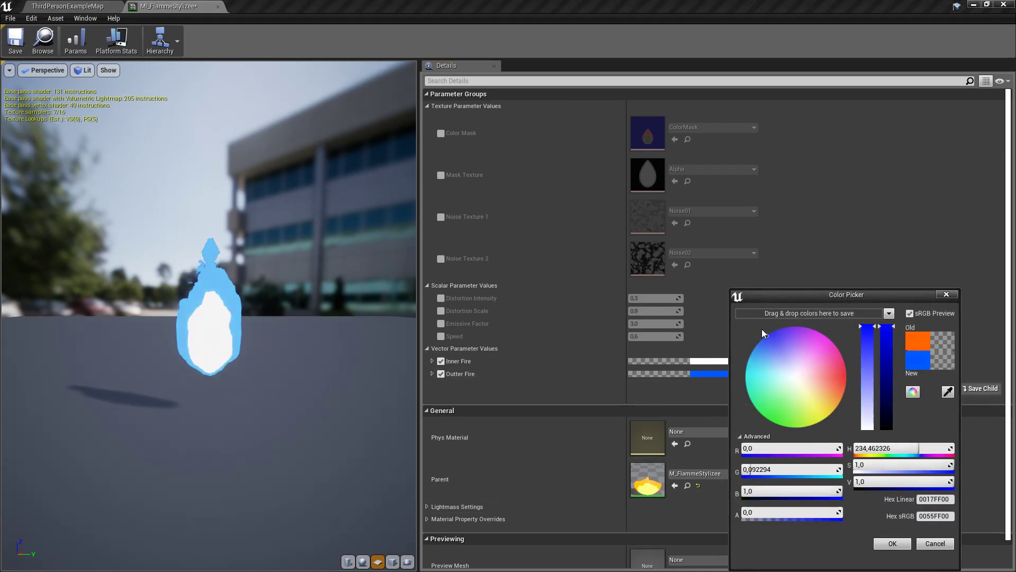
pyautogui.click(892, 544)
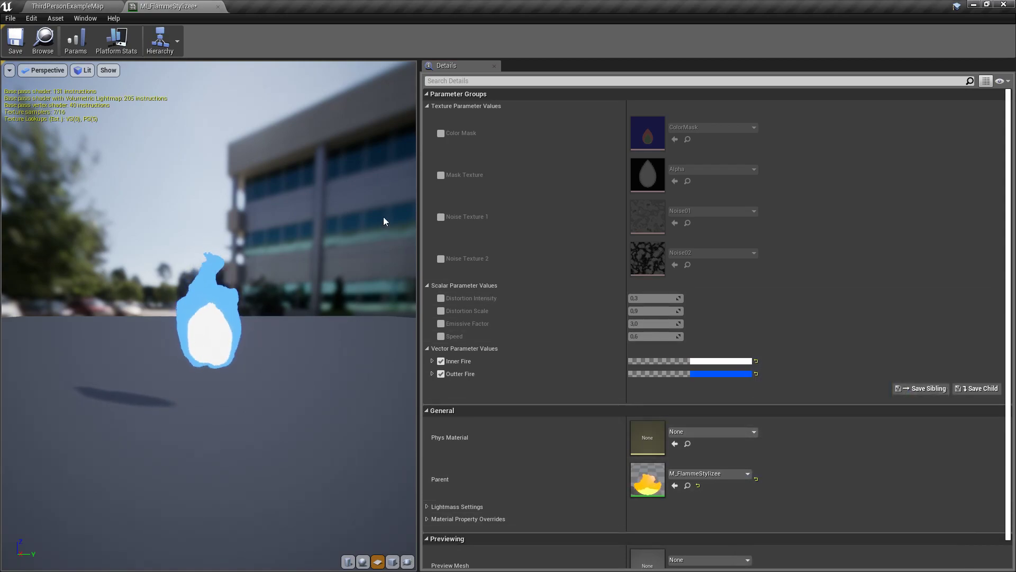
pyautogui.click(15, 40)
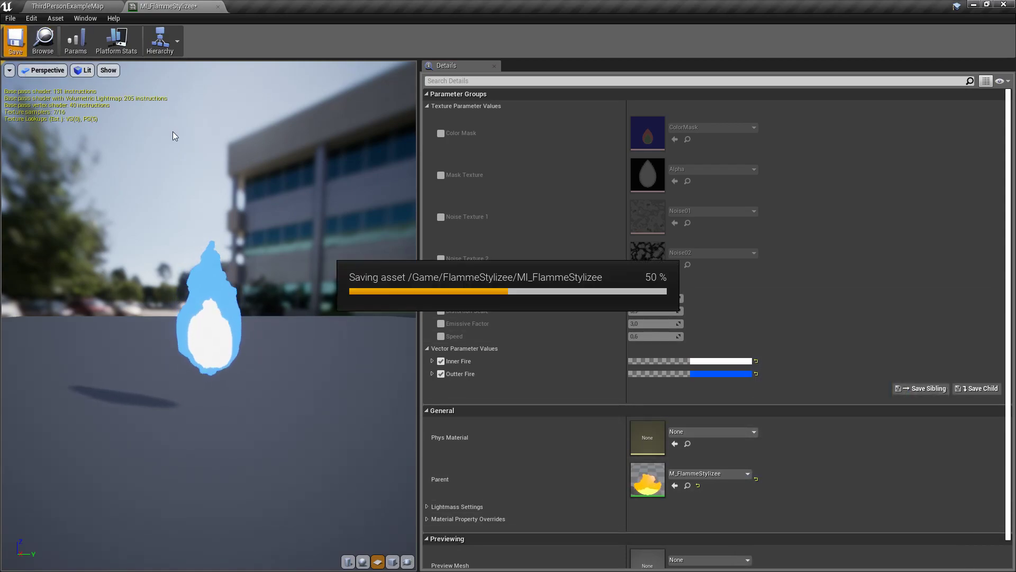
# Create a particle system named P_FlammeStylizee in the level's FlammeStylizee content folder and open it for editing
pyautogui.click(38, 6)
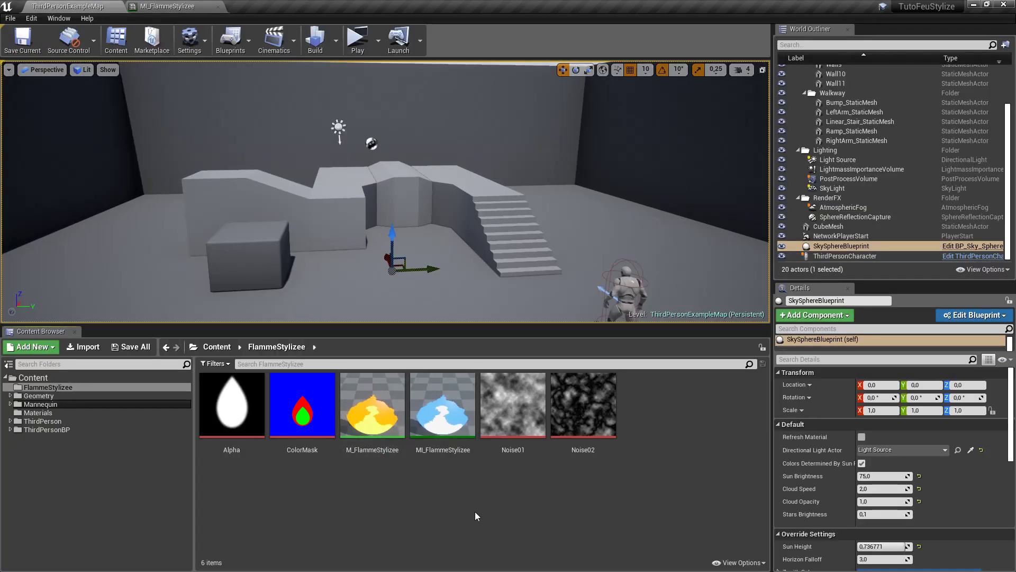
pyautogui.rightClick(547, 493)
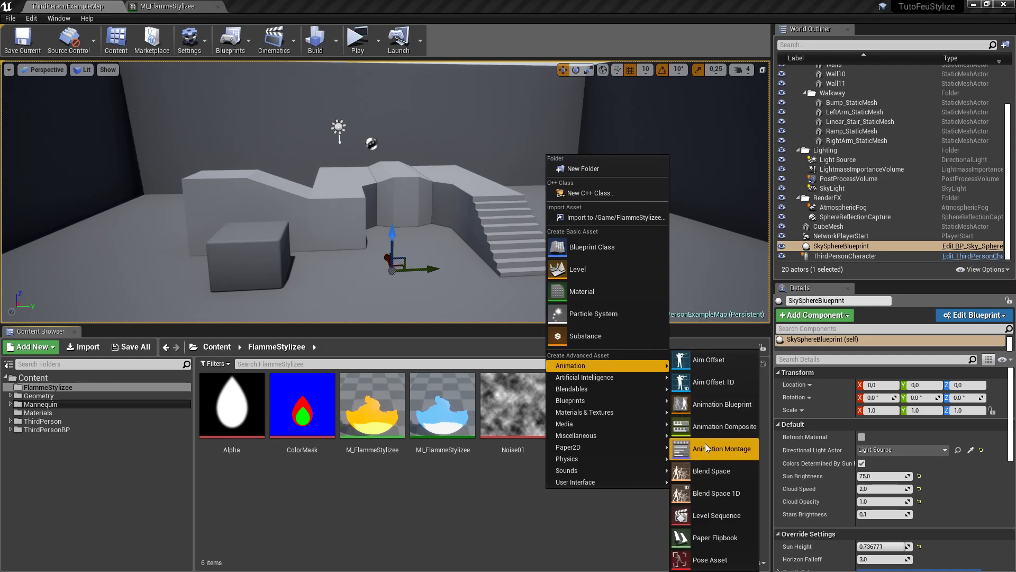
pyautogui.rightClick(455, 494)
pyautogui.moveTo(465, 491)
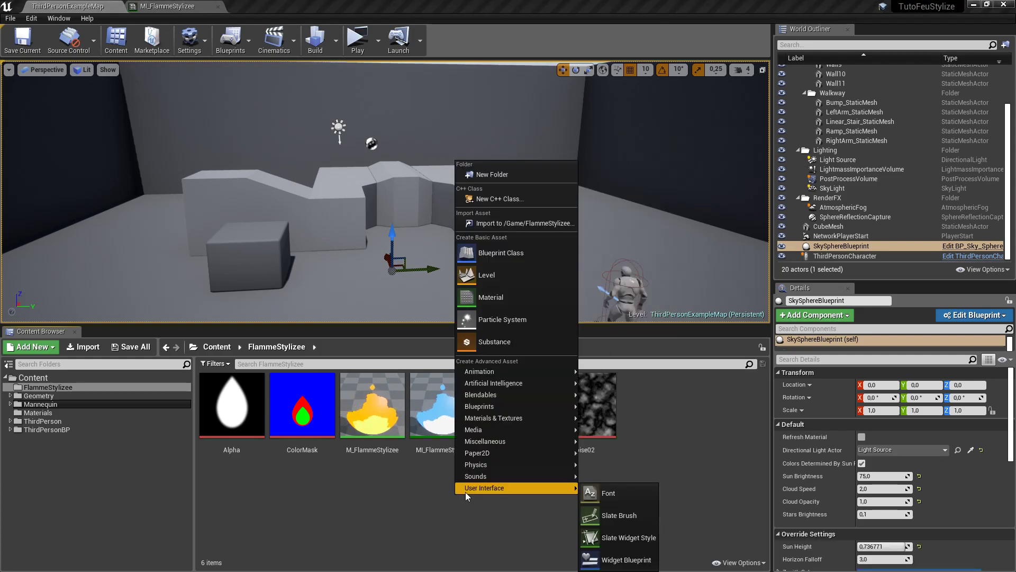
pyautogui.click(520, 318)
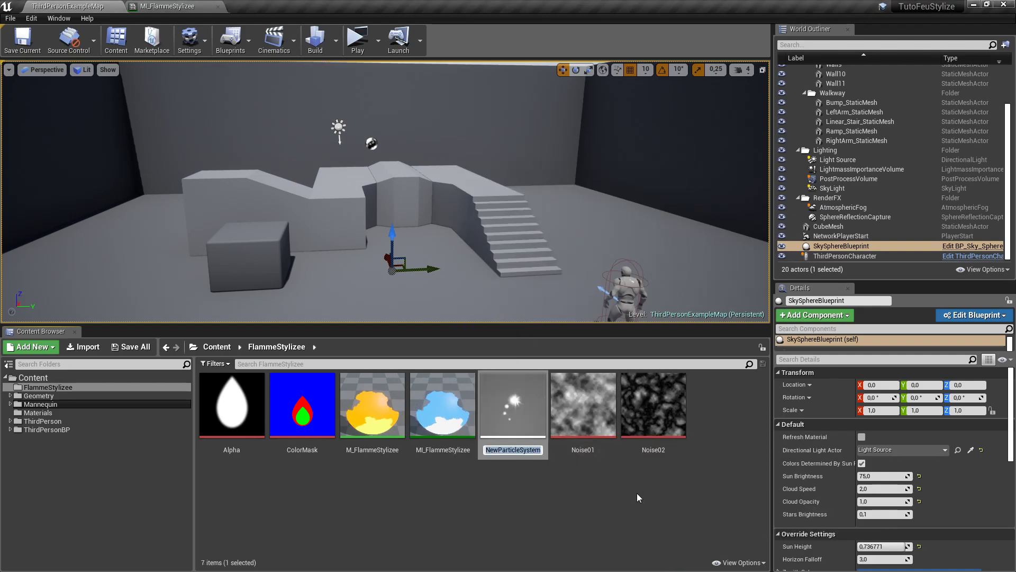
pyautogui.write('P_Flame')
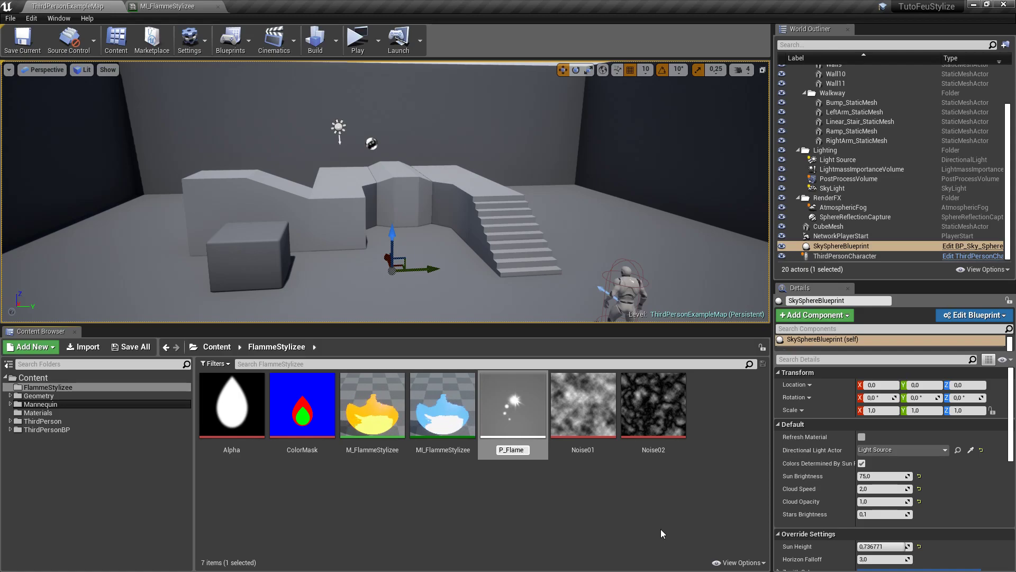
pyautogui.press('BackSpace')
pyautogui.write('me')
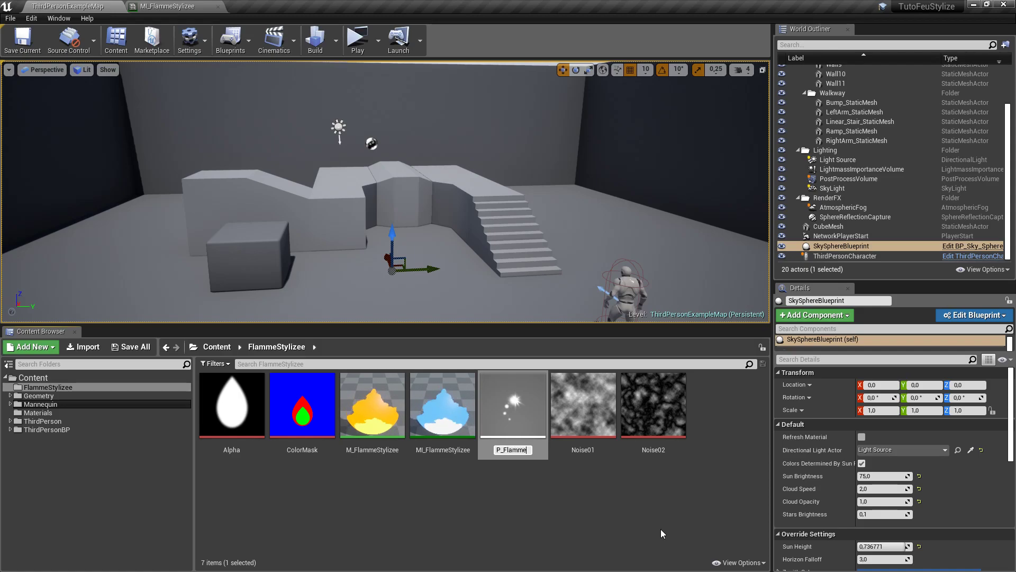
pyautogui.write('Stylizee')
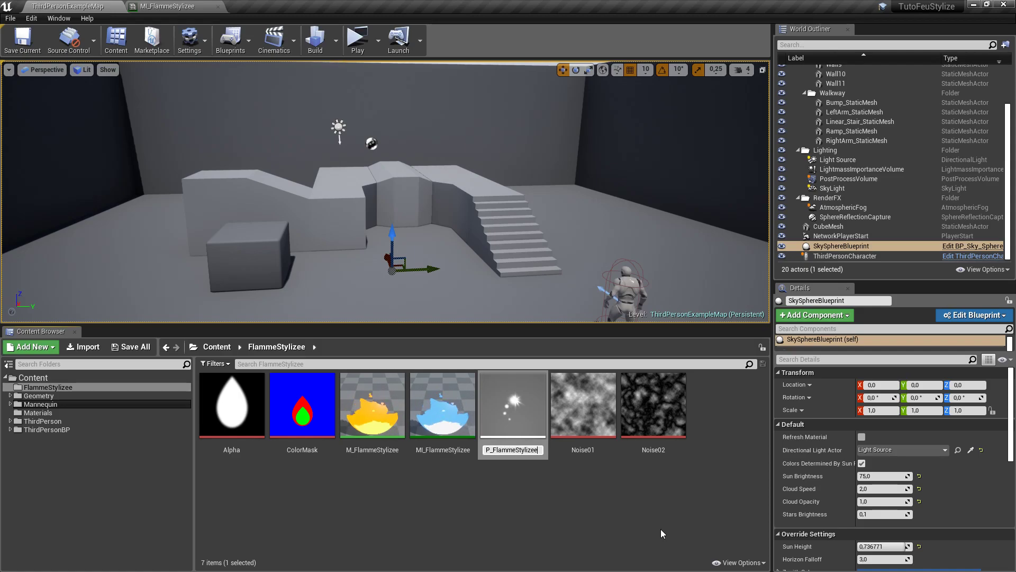
pyautogui.press('Return')
pyautogui.press('Return')
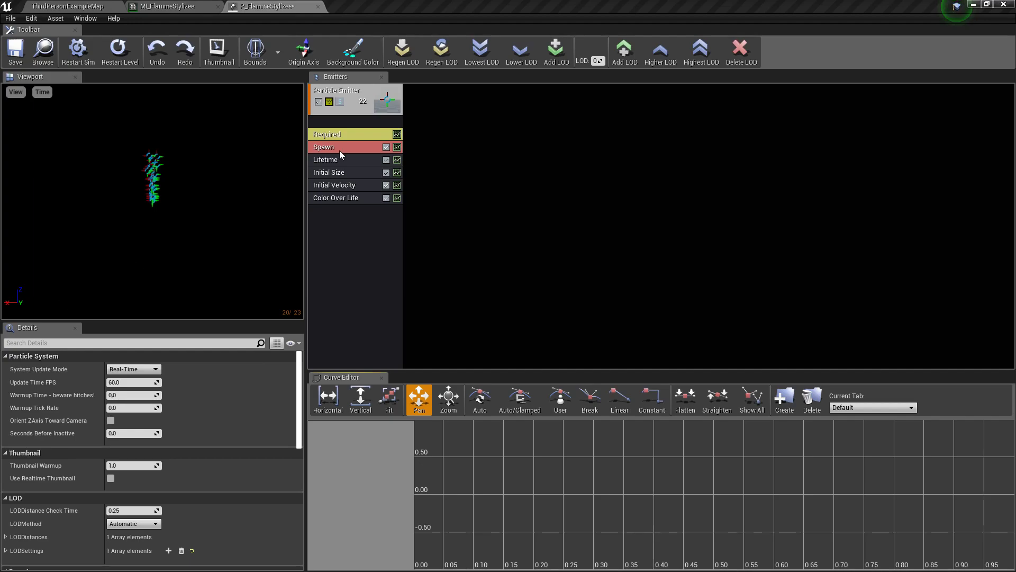
# Assign MI_FlammeStylizee as the material in the particle emitter's Required module
pyautogui.click(353, 135)
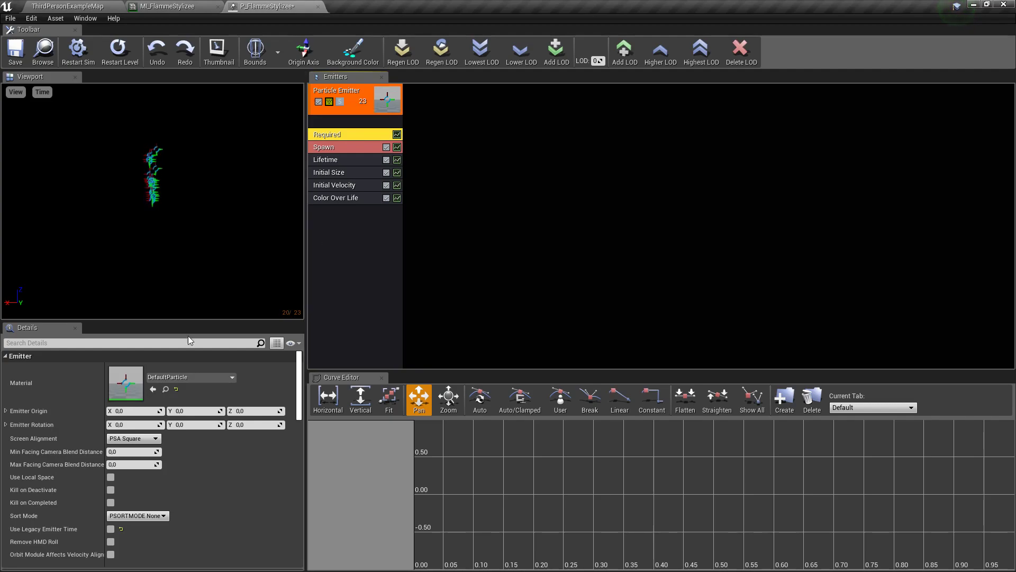
pyautogui.click(217, 376)
pyautogui.write('mi')
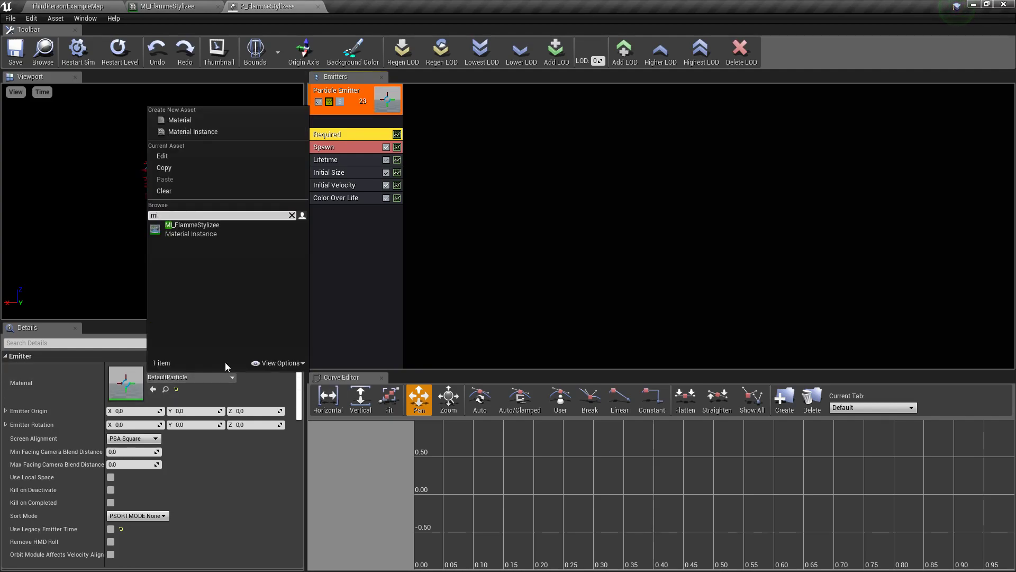
pyautogui.click(215, 231)
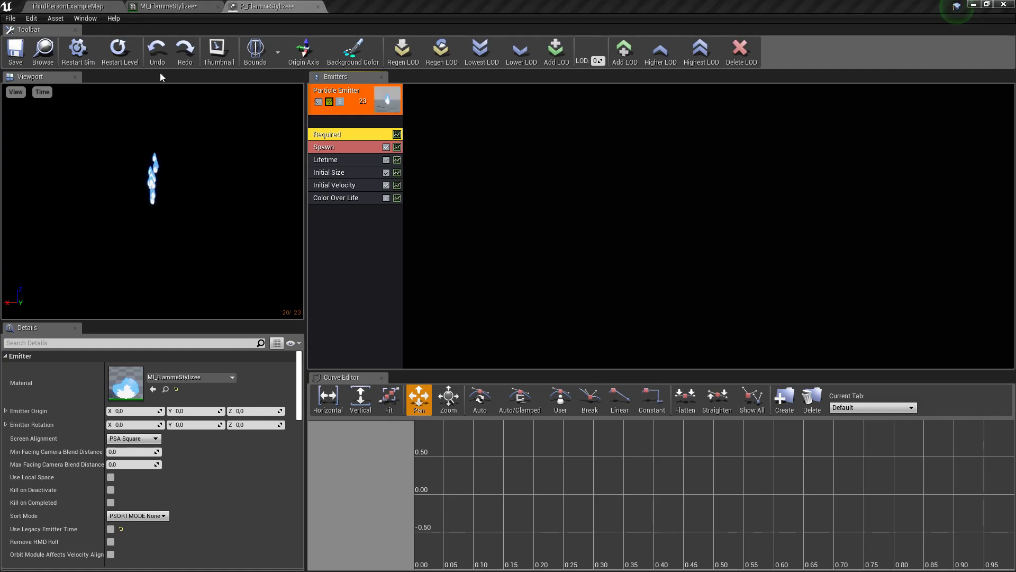
pyautogui.scroll(3, 179, 191)
pyautogui.scroll(-3, 178, 185)
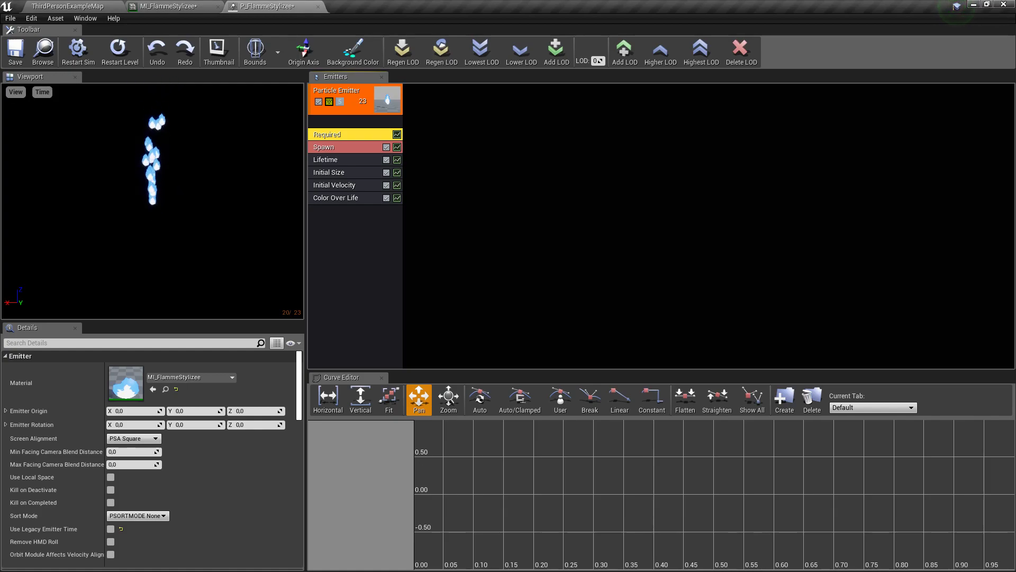
# Set the Spawn module's constant rate to 1
pyautogui.click(352, 150)
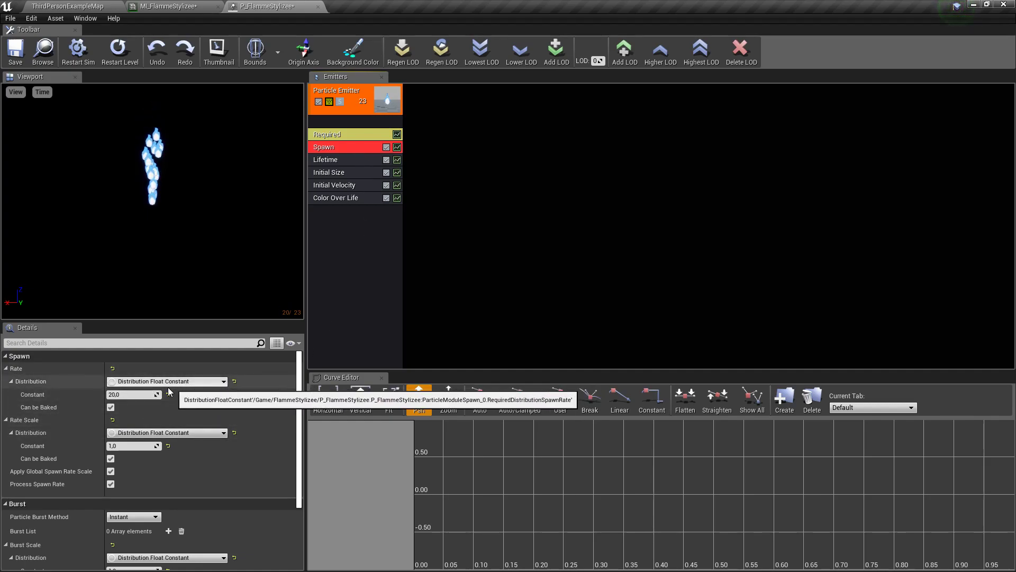
pyautogui.click(142, 395)
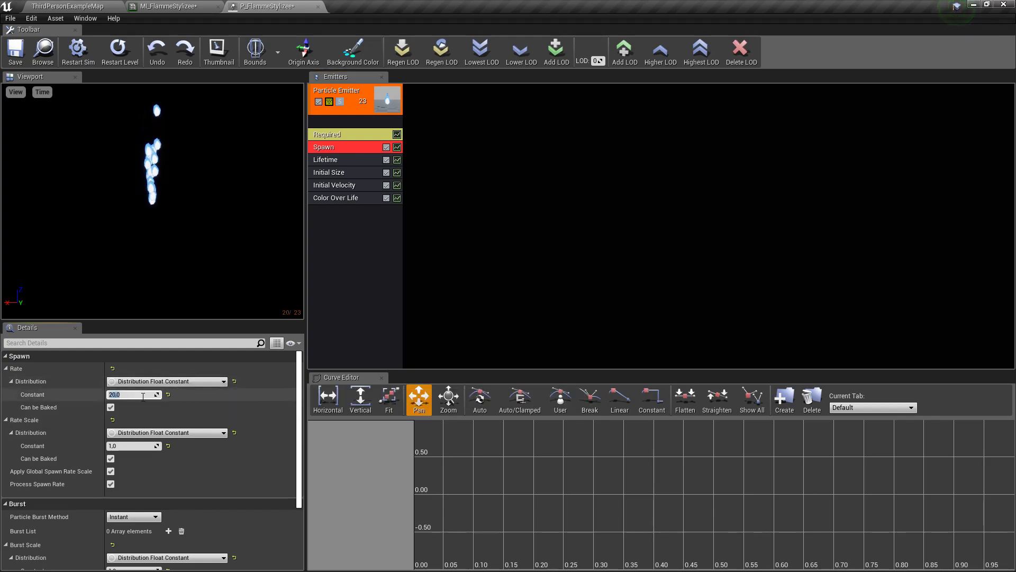
pyautogui.write('1')
pyautogui.press('Return')
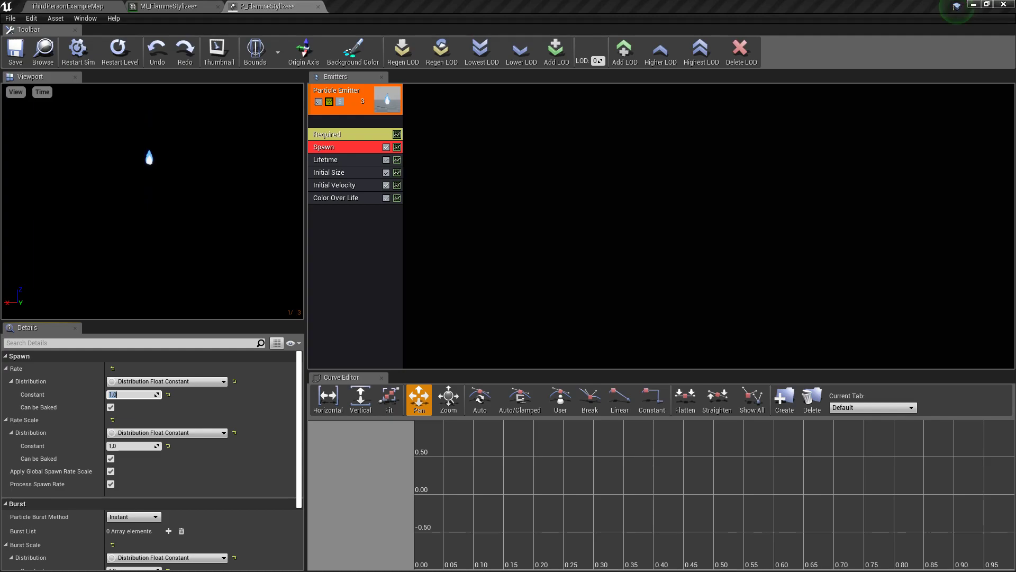
# Change the Lifetime module's distribution to Distribution Float Constant
pyautogui.click(329, 162)
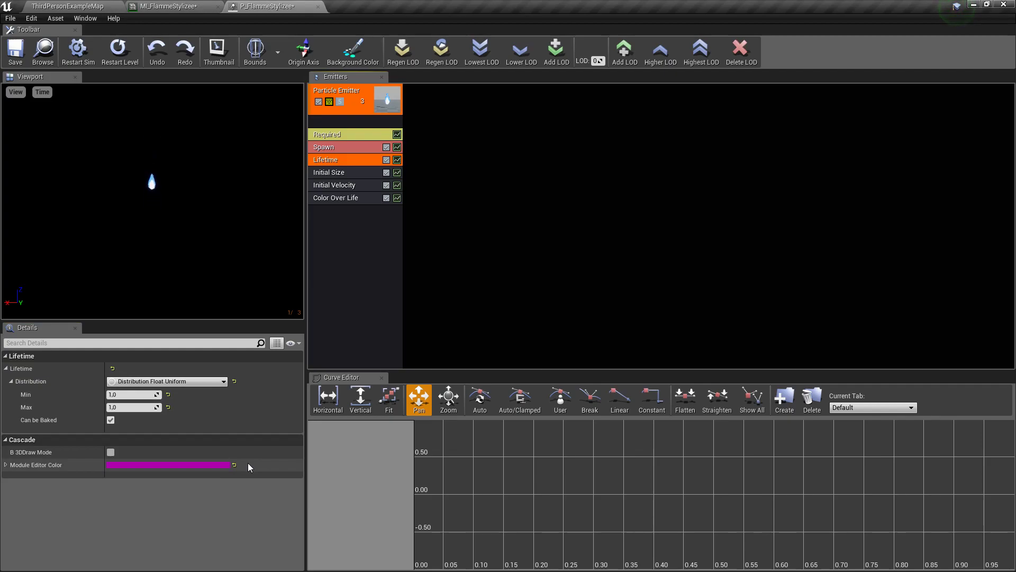
pyautogui.click(220, 382)
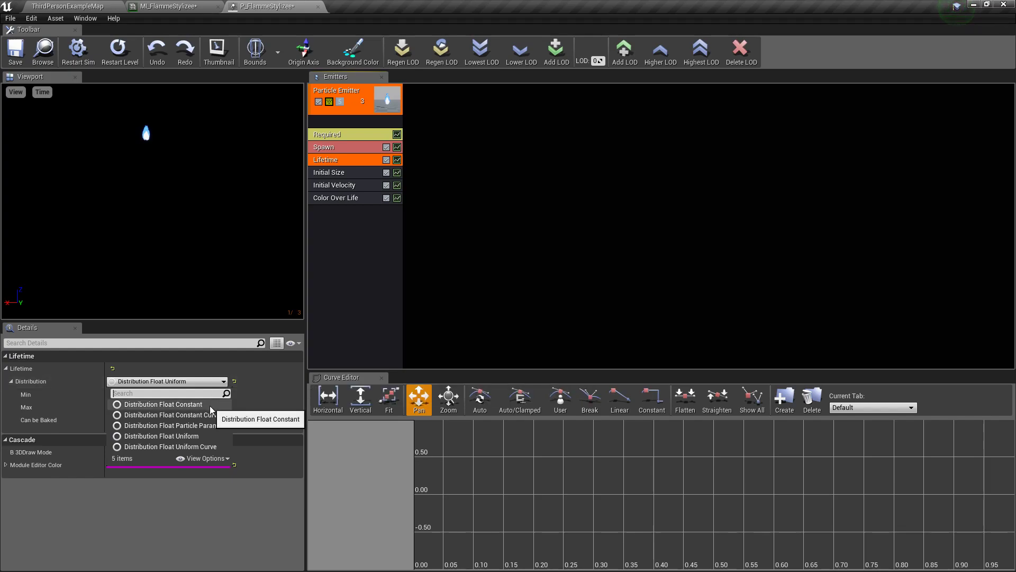
pyautogui.click(210, 405)
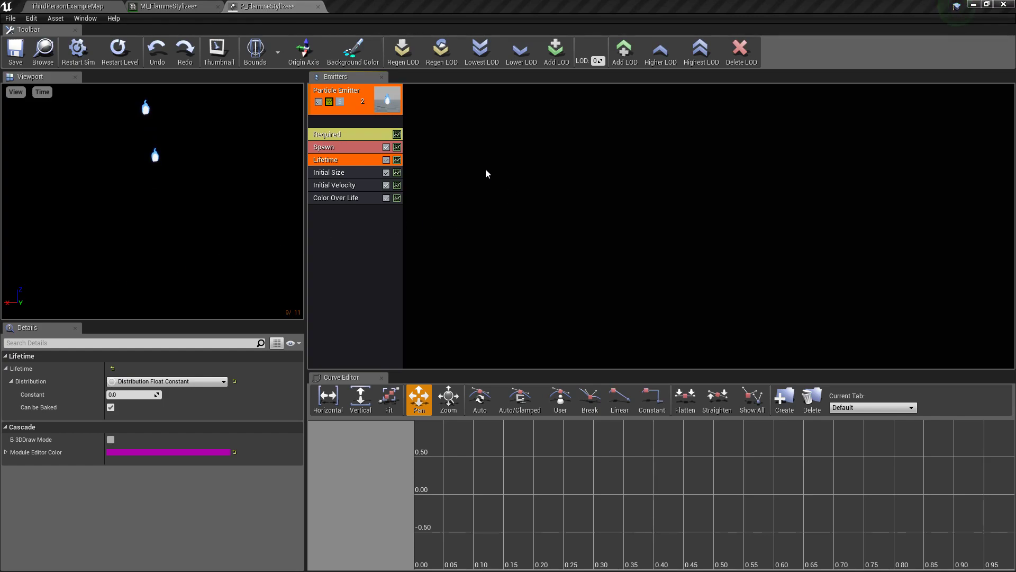
# Examine the emitter settings of the Required module and the rate and burst settings of the Spawn module
pyautogui.click(362, 133)
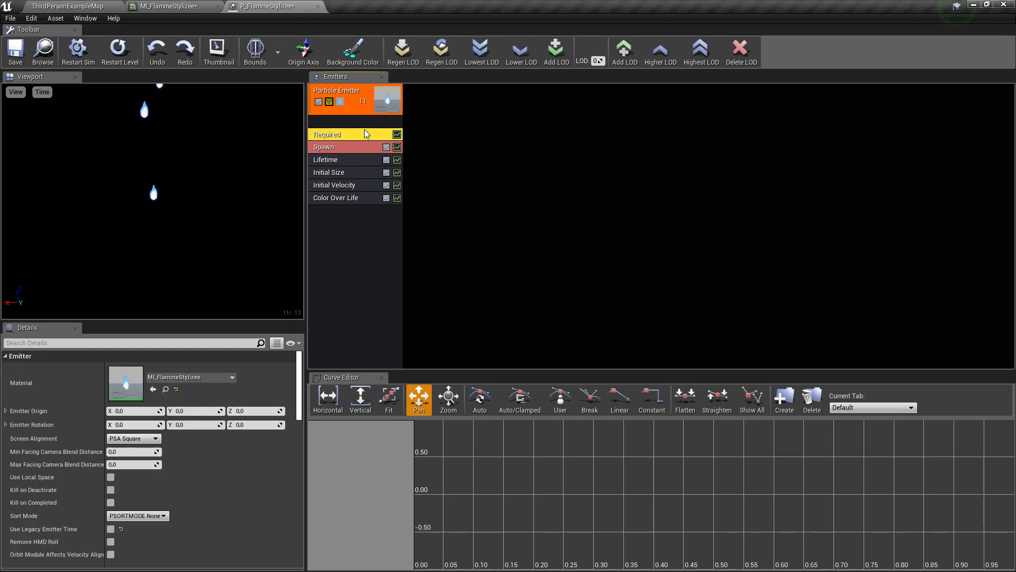
pyautogui.scroll(-1, 209, 481)
pyautogui.scroll(-3, 208, 482)
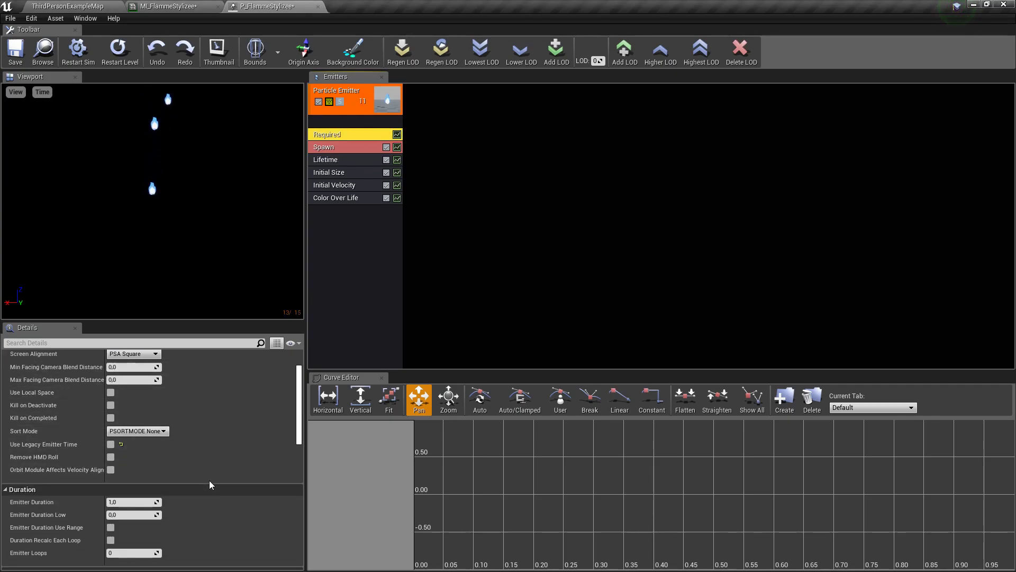
pyautogui.scroll(-12, 212, 475)
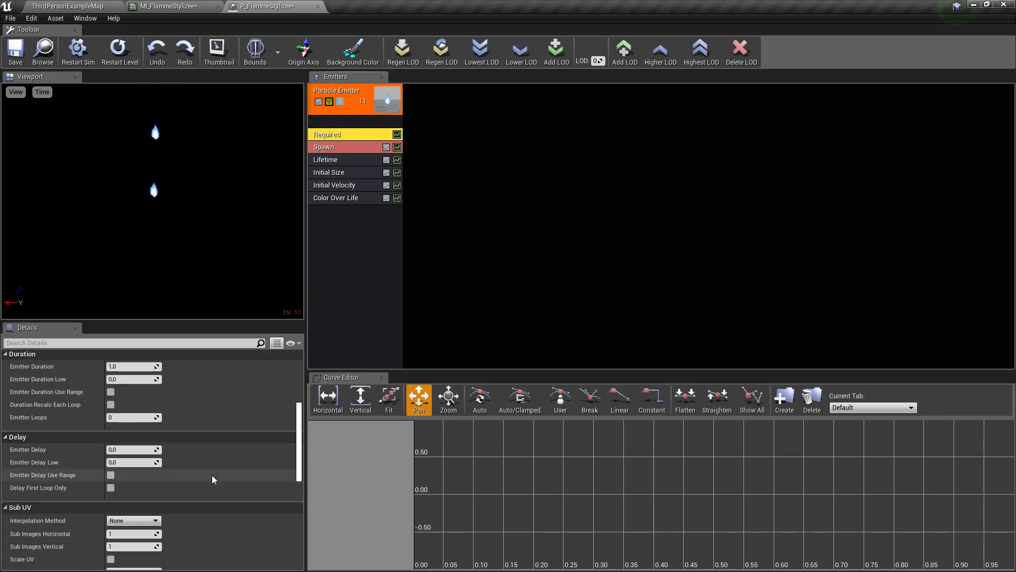
pyautogui.scroll(-9, 212, 477)
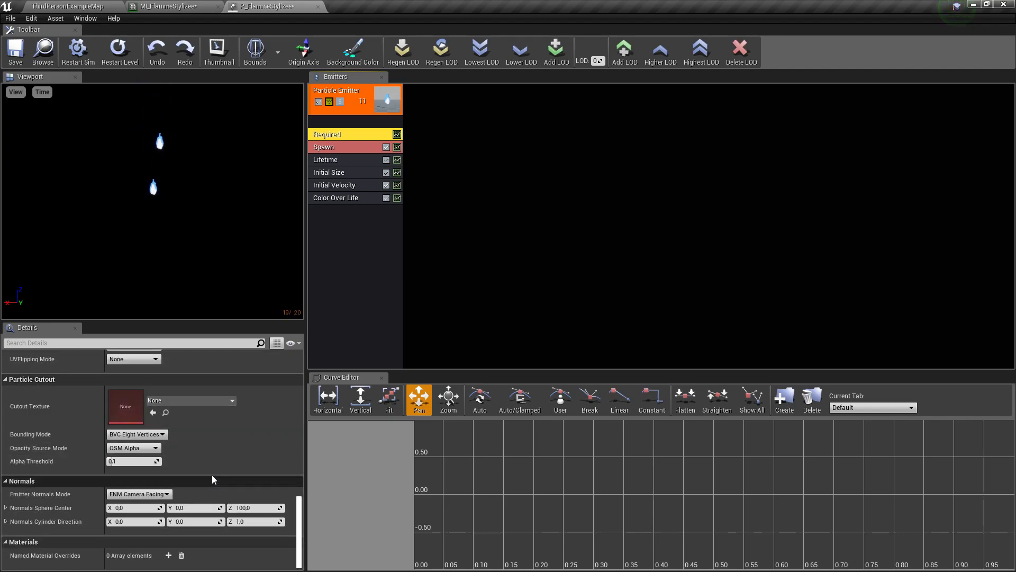
pyautogui.click(348, 145)
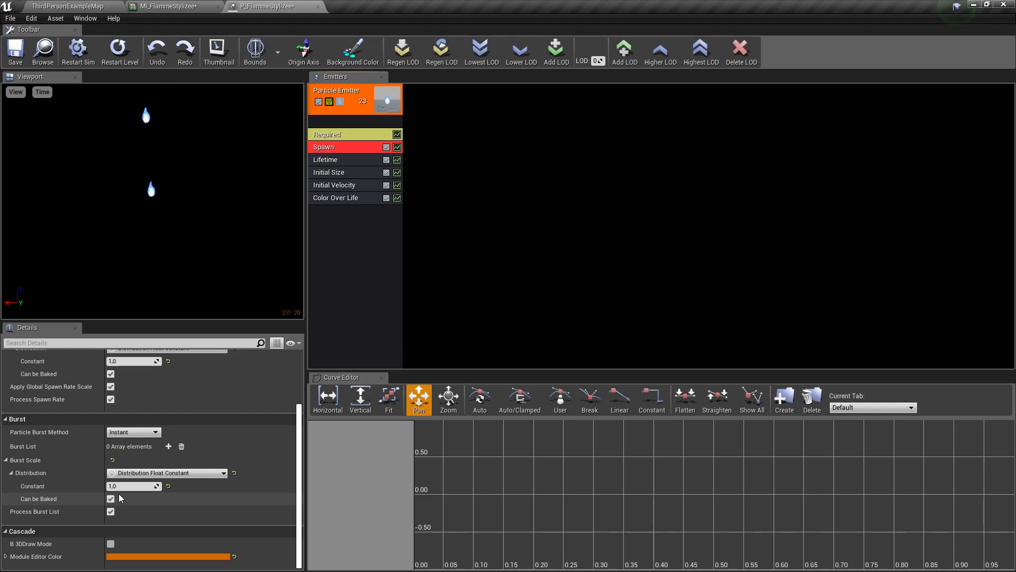
pyautogui.scroll(2, 82, 490)
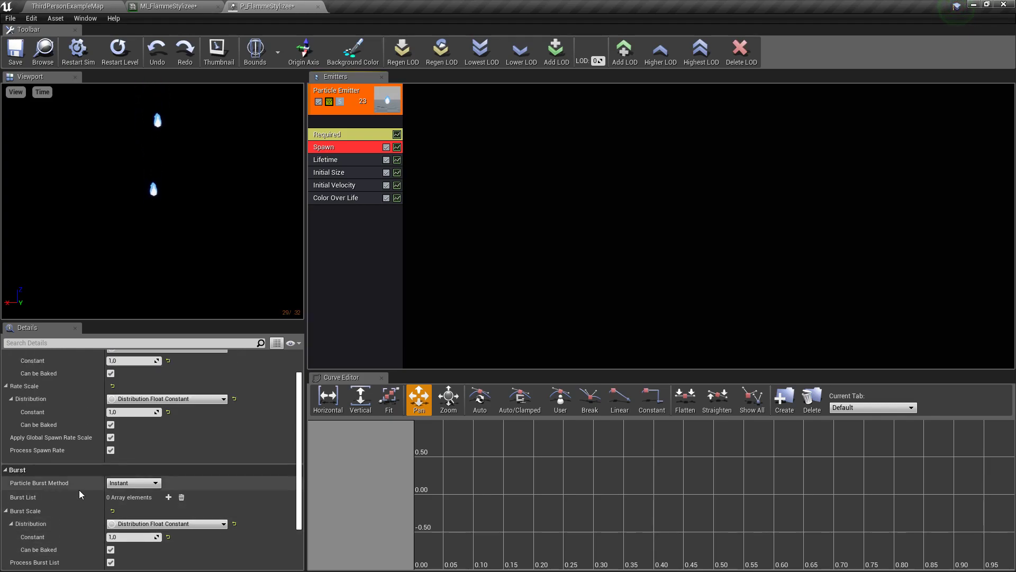
pyautogui.scroll(2, 78, 491)
pyautogui.scroll(-2, 79, 493)
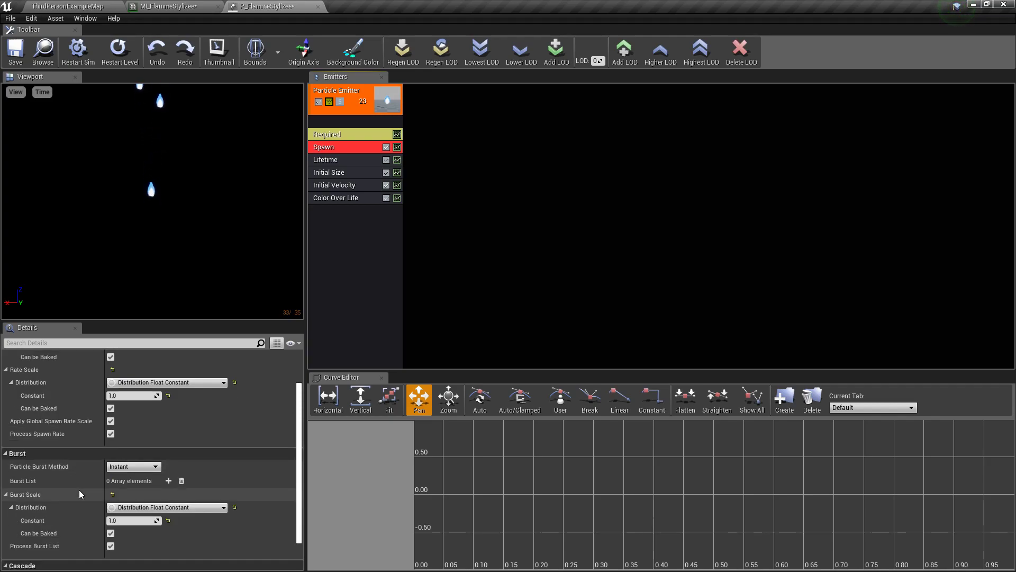
pyautogui.scroll(-1, 79, 494)
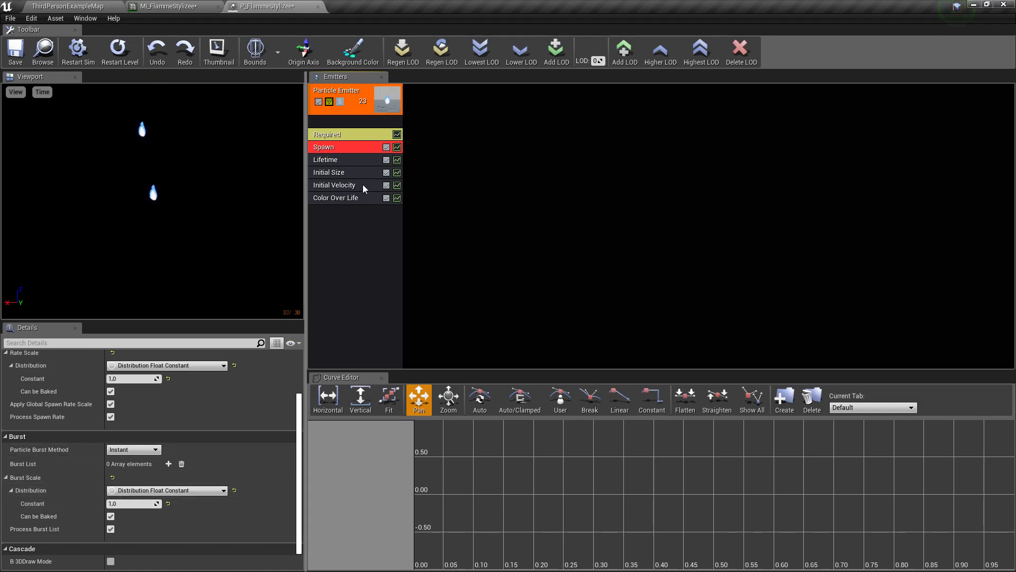
# Inspect the Start Velocity distribution of the Initial Velocity module and delete that module from the emitter
pyautogui.click(349, 185)
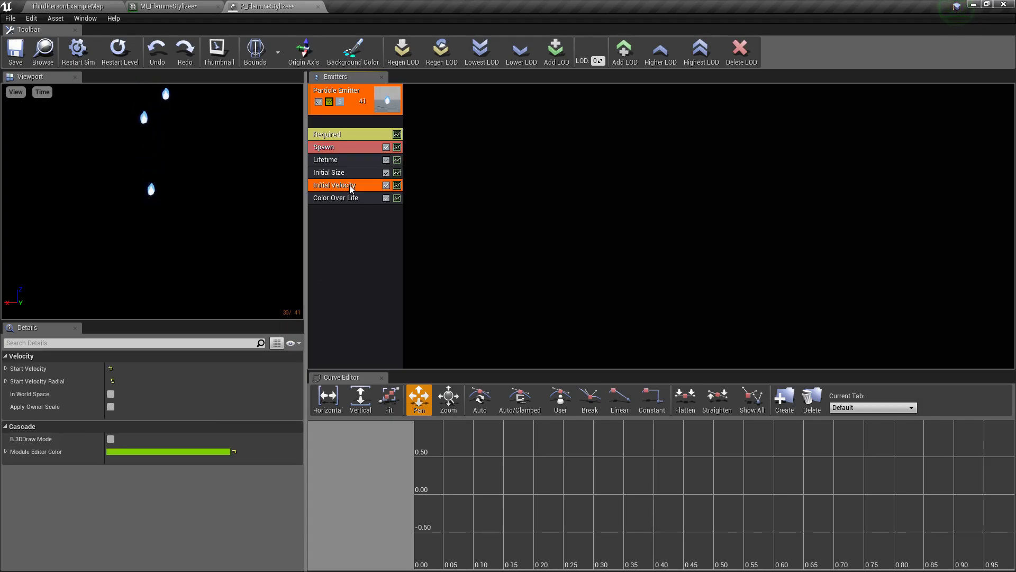
pyautogui.click(7, 368)
pyautogui.click(7, 394)
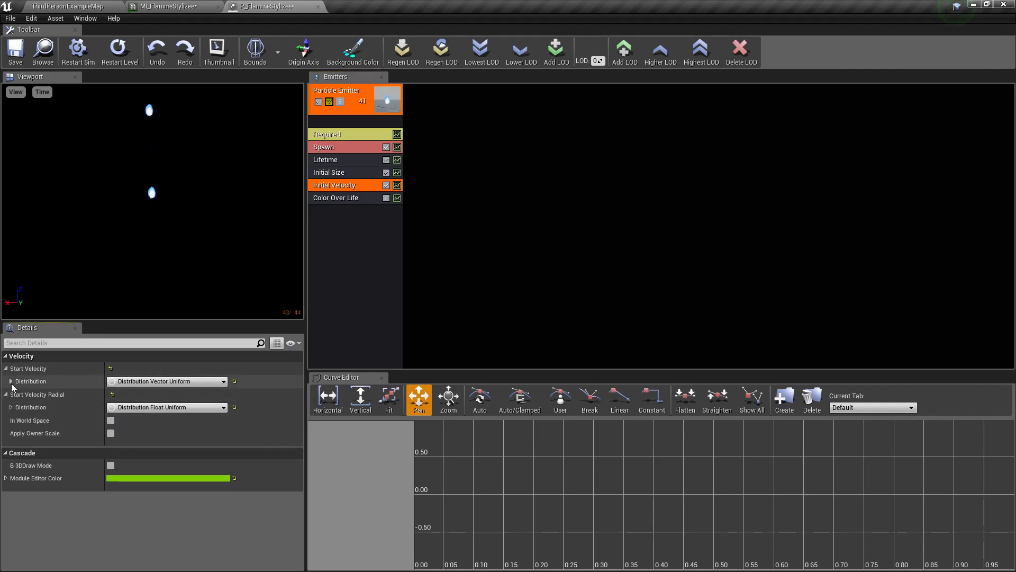
pyautogui.click(11, 381)
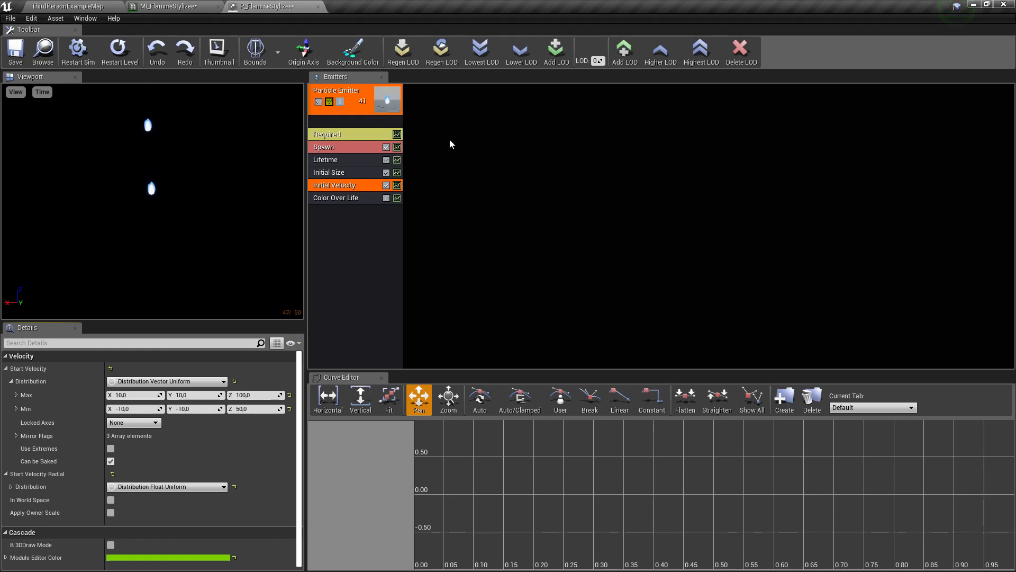
pyautogui.rightClick(346, 183)
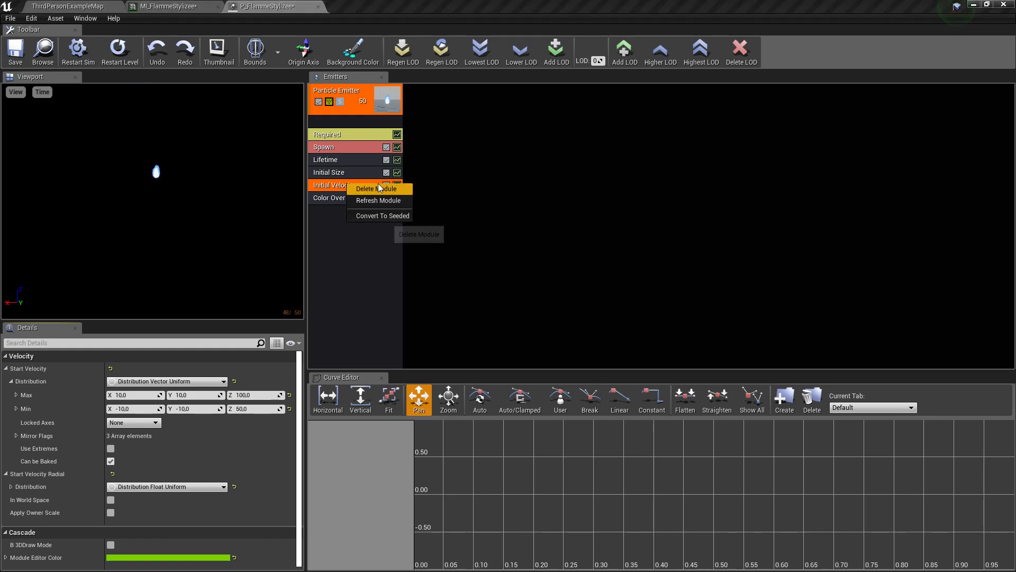
pyautogui.click(343, 260)
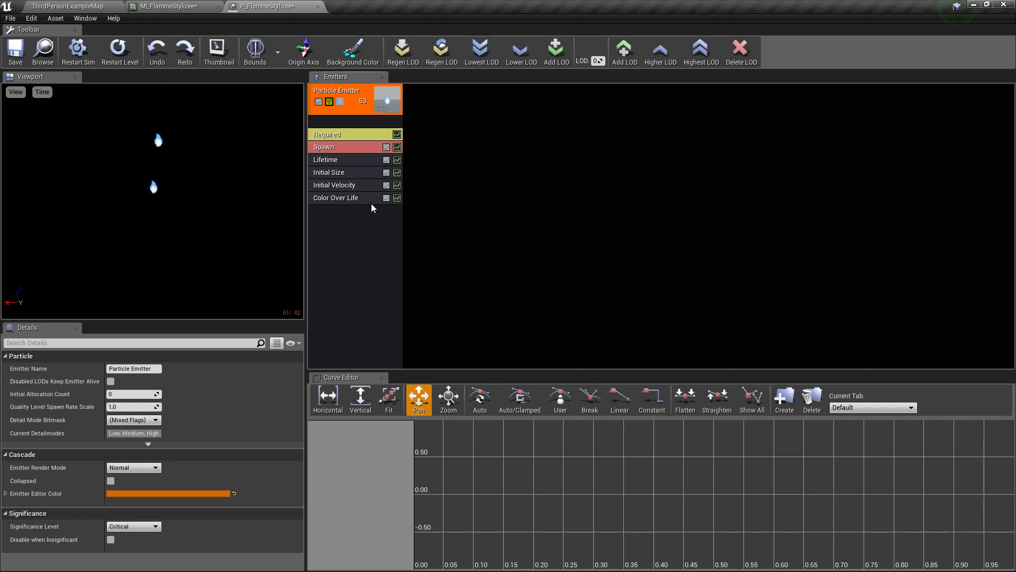
pyautogui.click(356, 185)
pyautogui.press('Delete')
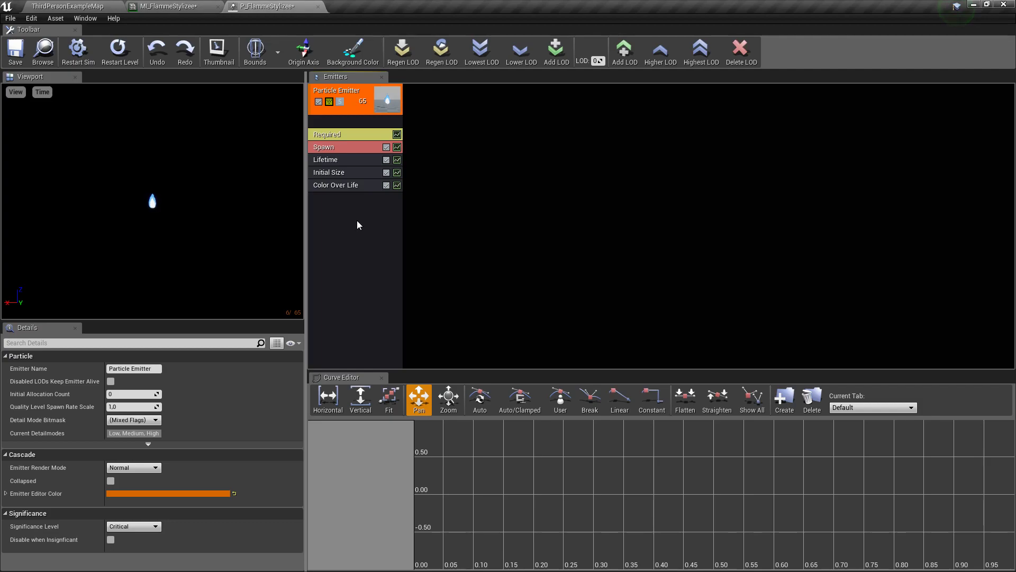
# Add a Lock Axis orientation module to the particle emitter
pyautogui.rightClick(349, 207)
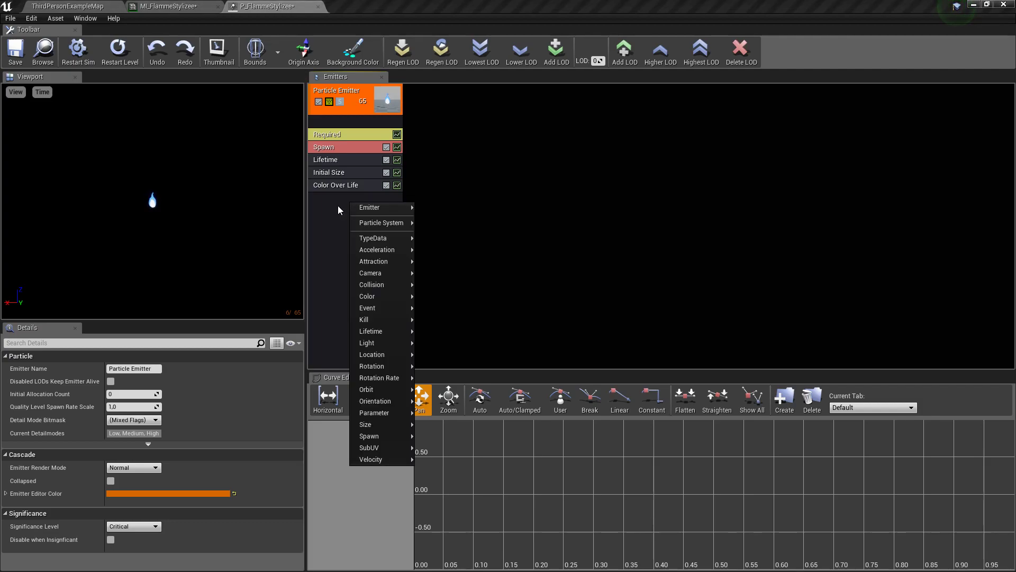
pyautogui.rightClick(322, 210)
pyautogui.moveTo(369, 405)
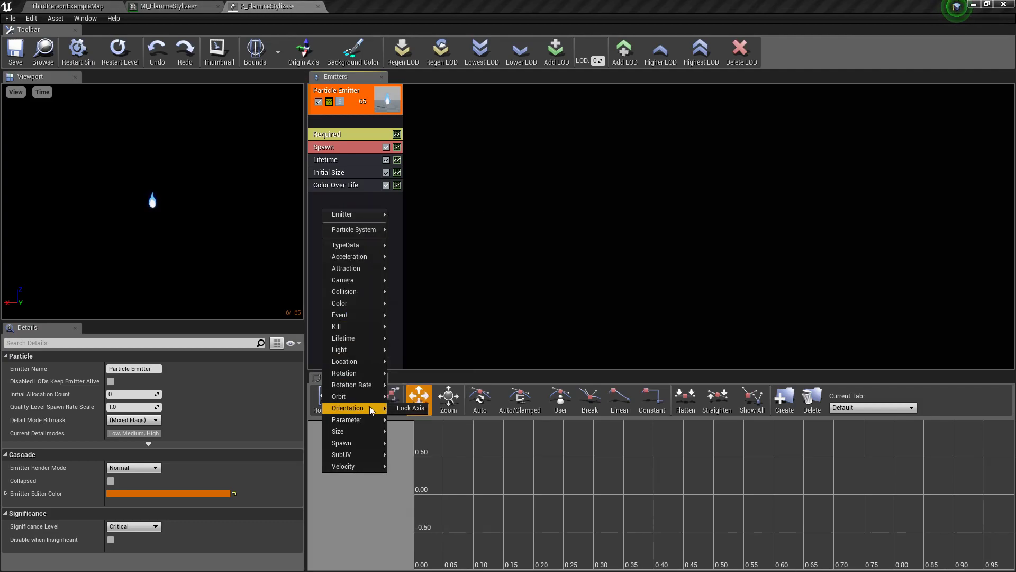
pyautogui.click(407, 408)
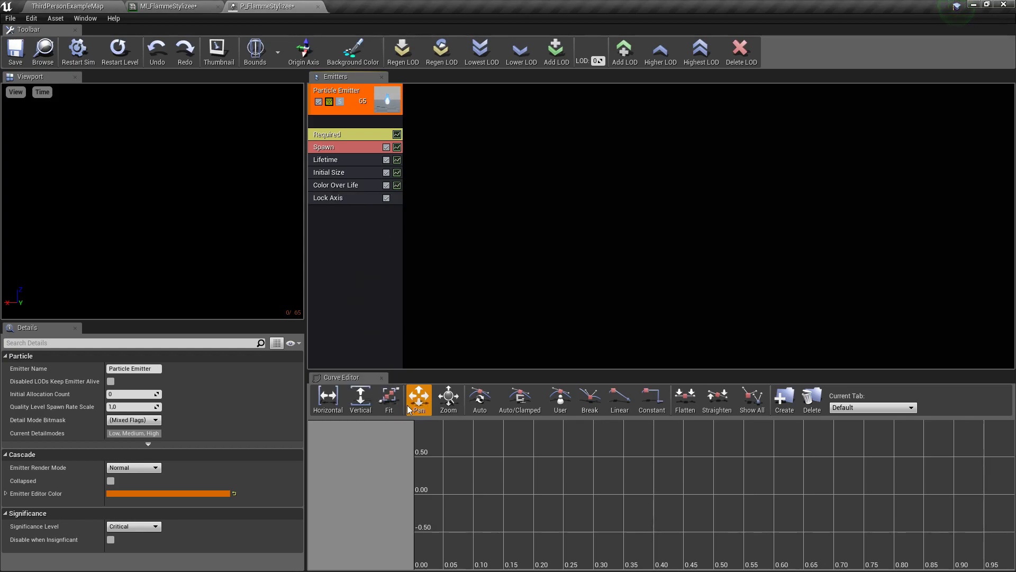
# Set the Lock Axis Flags of the Lock Axis module to Z
pyautogui.click(353, 200)
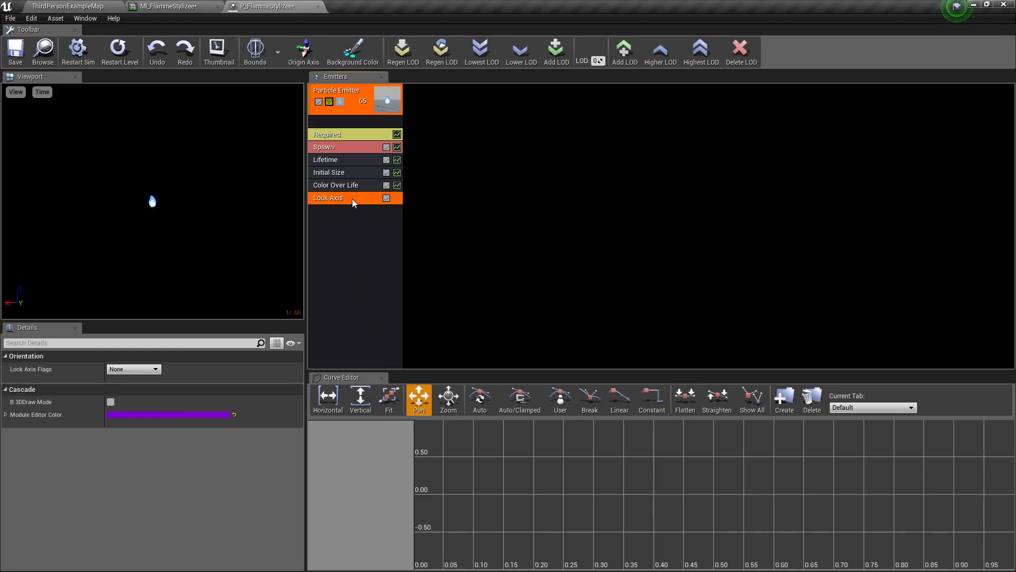
pyautogui.click(145, 372)
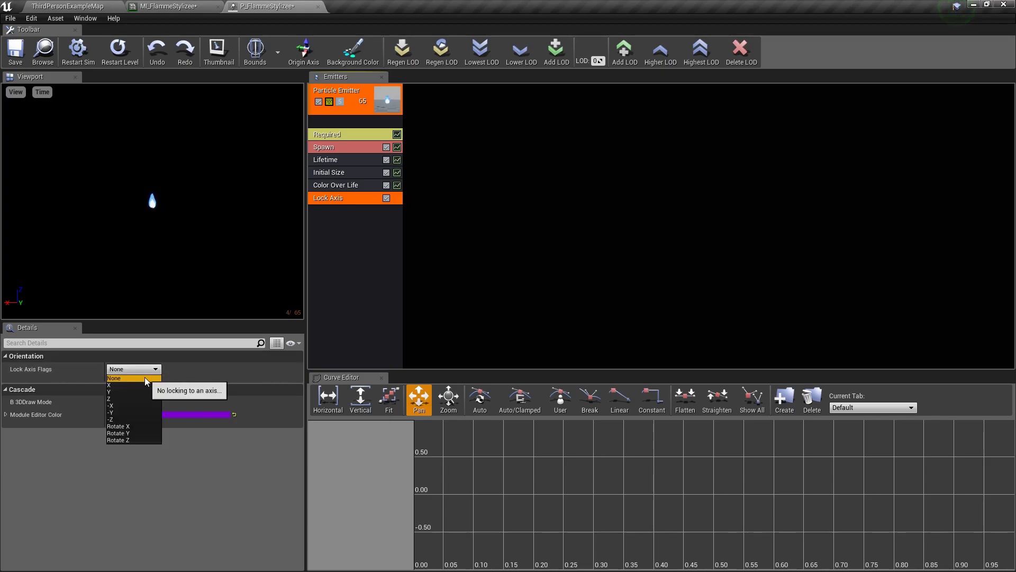
pyautogui.click(133, 399)
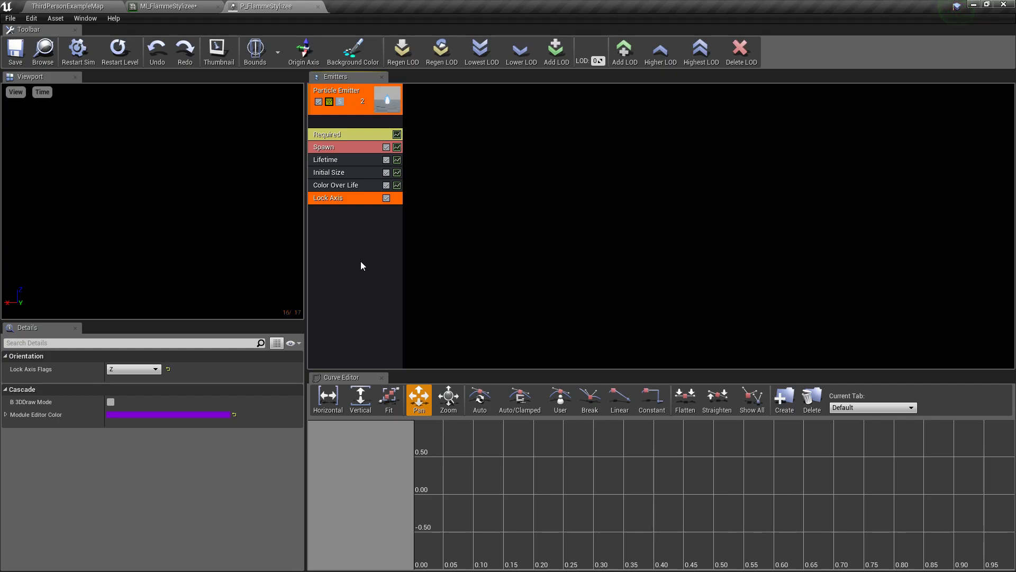
# Set the Lock Axis Flags to Rotate Z and save the particle system
pyautogui.click(139, 369)
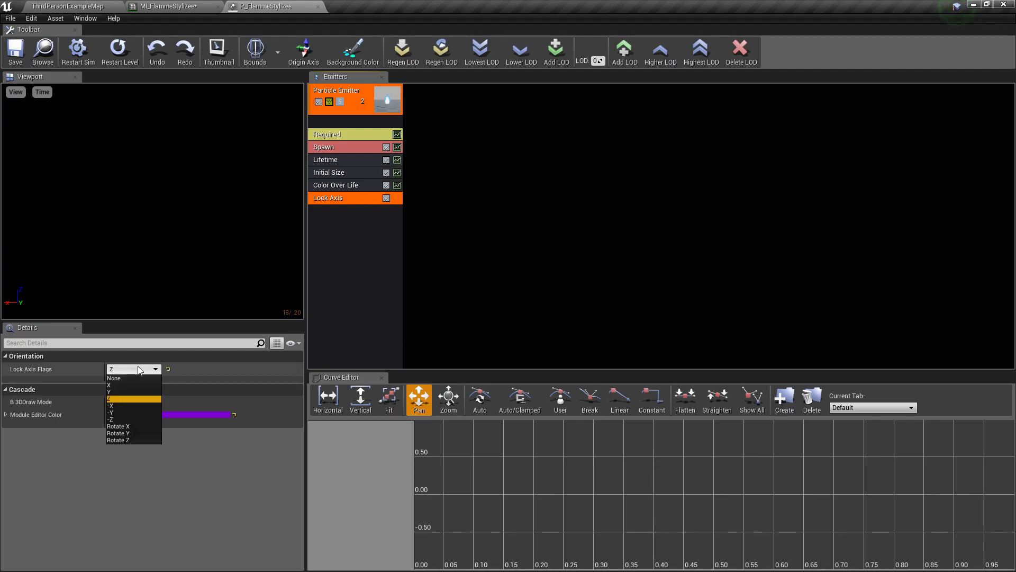
pyautogui.click(138, 440)
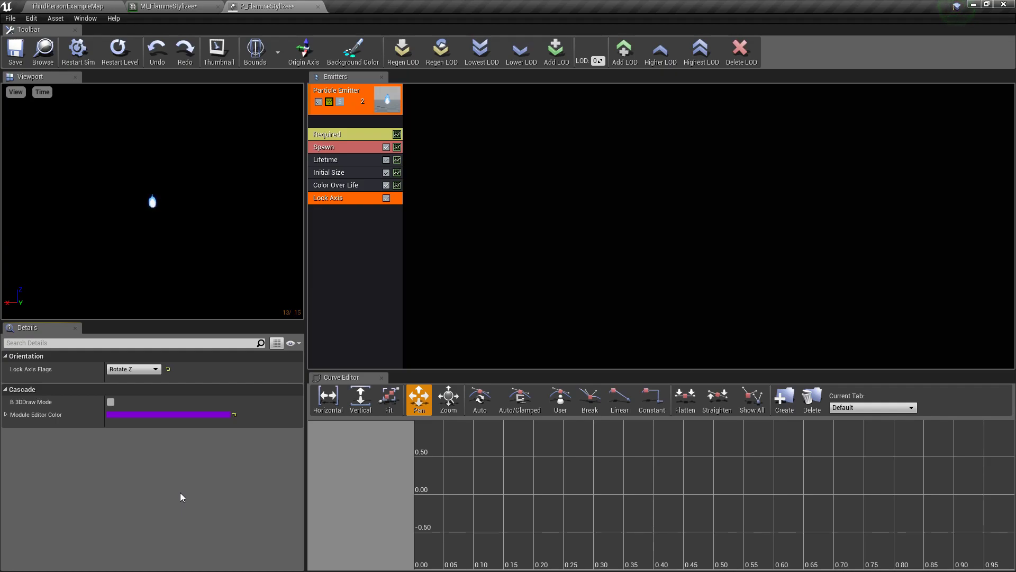
pyautogui.click(366, 249)
pyautogui.click(16, 56)
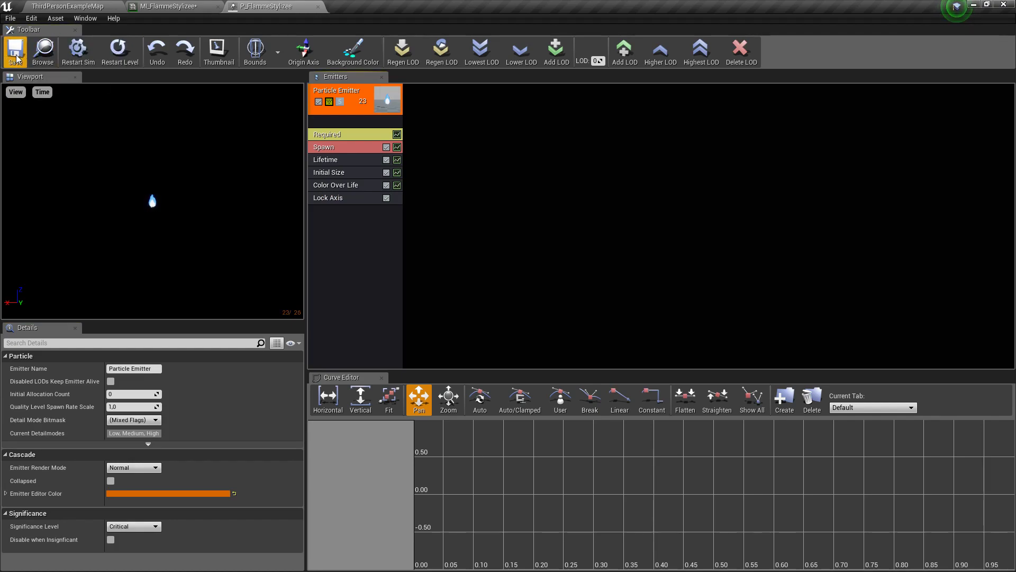
# Close the P_FlammeStylizee and MI_FlammeStylizee editors to return to the ThirdPersonExampleMap level
pyautogui.click(318, 6)
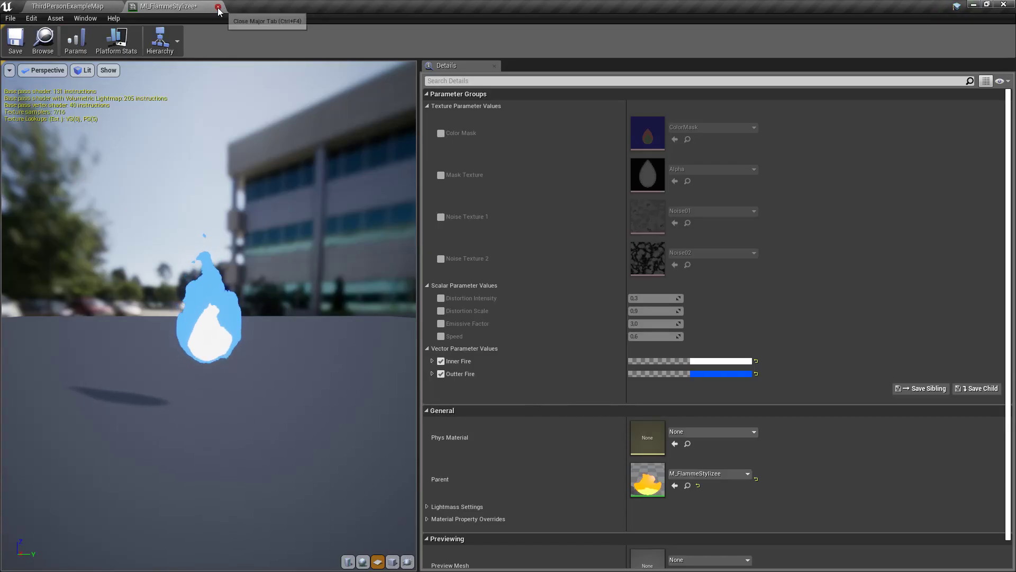
pyautogui.click(217, 7)
pyautogui.click(479, 491)
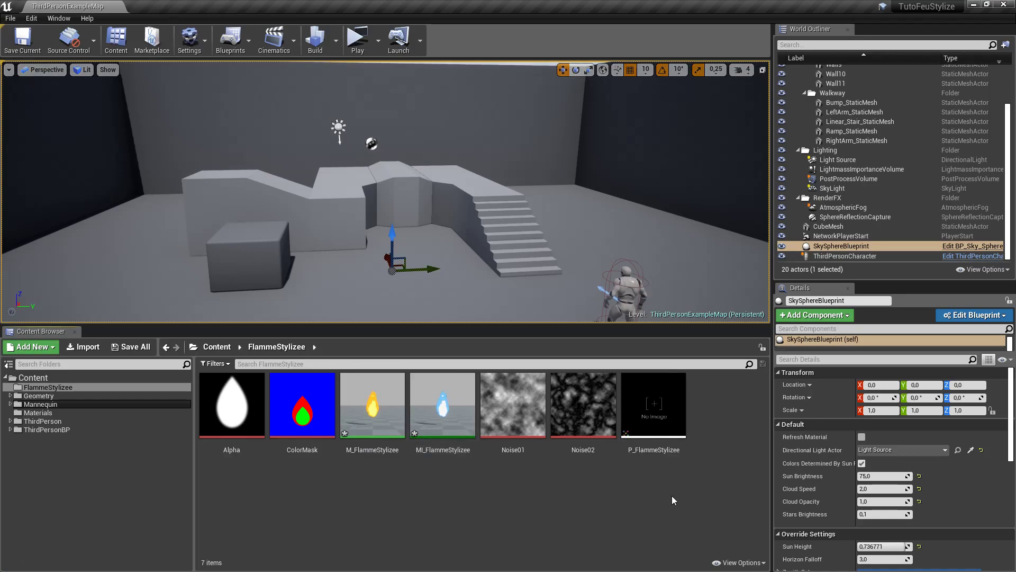
# Place P_FlammeStylizee in the level beyond the character, beside the stairs, and raise it to about Z 310
pyautogui.moveTo(660, 417); pyautogui.dragTo(616, 222)
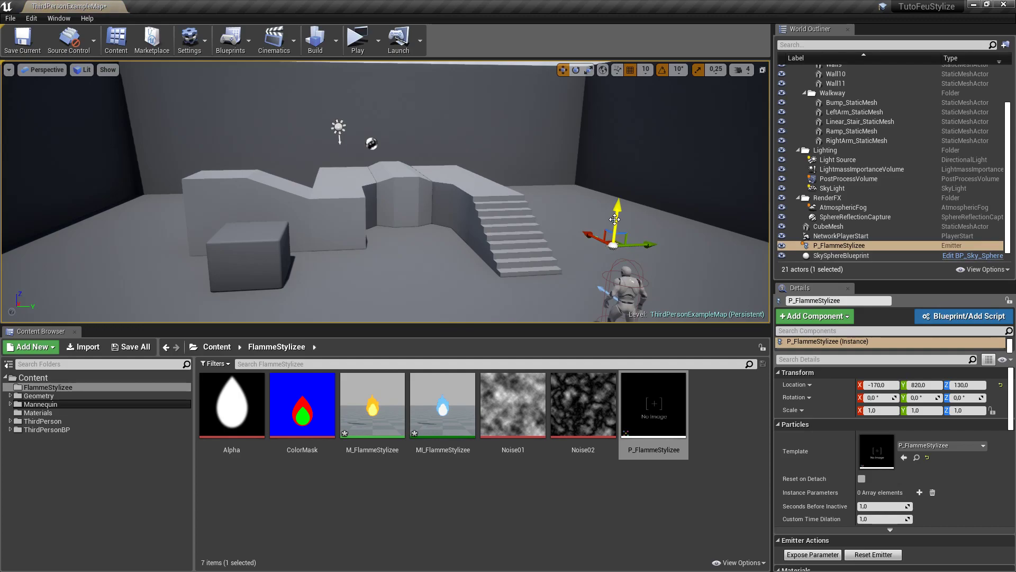
pyautogui.moveTo(615, 184); pyautogui.dragTo(615, 171)
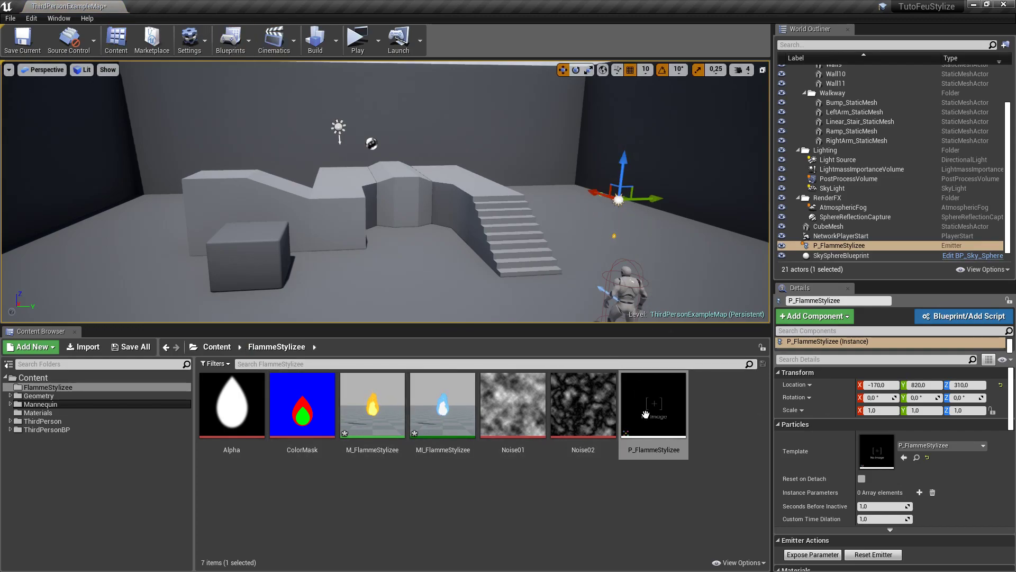
# Play the level, run the character toward the flame to check its size and look, and end the preview
pyautogui.click(358, 38)
pyautogui.click(576, 233)
pyautogui.press('w')
pyautogui.press('d')
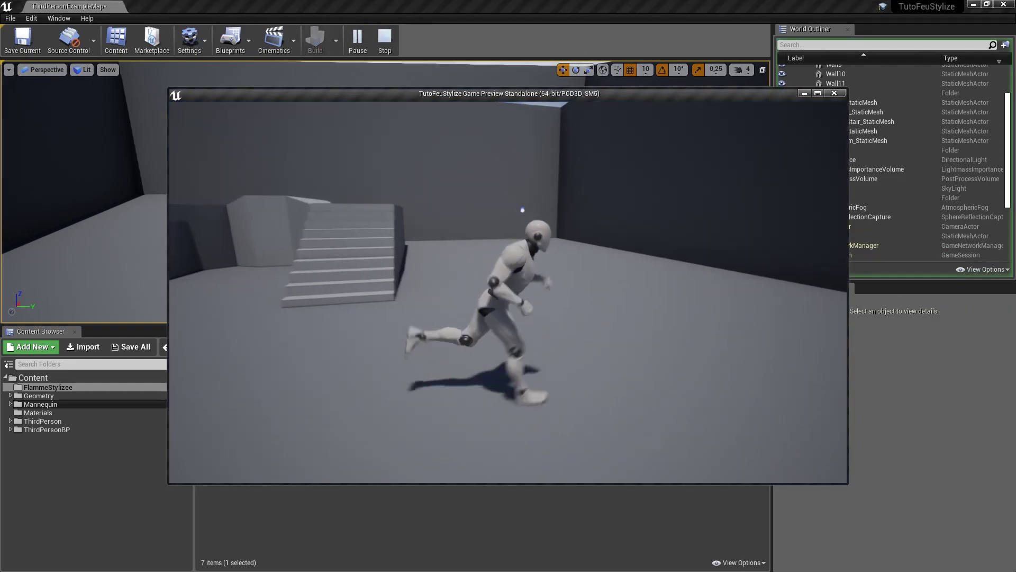
pyautogui.press('w')
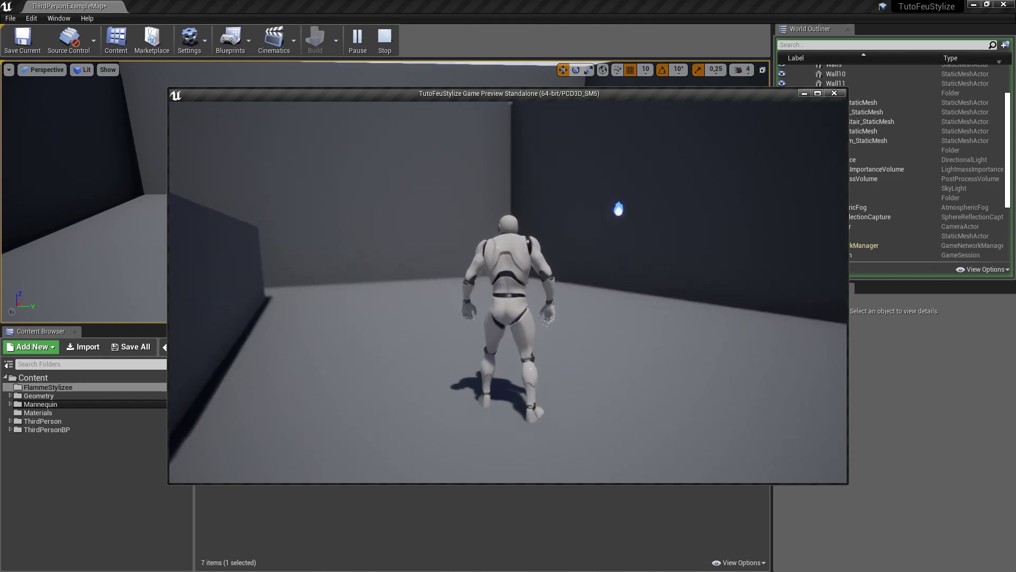
pyautogui.press('Escape')
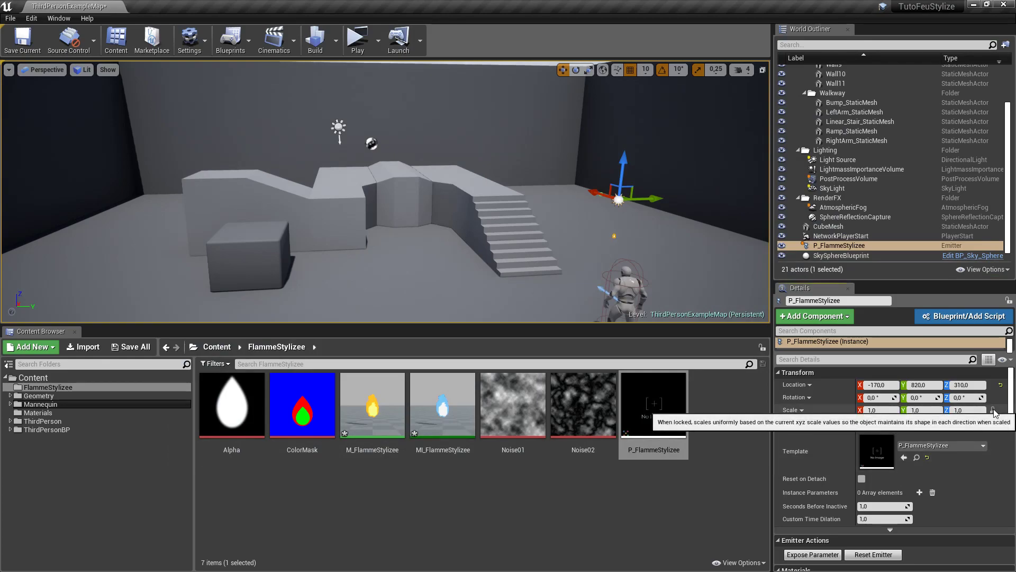
# Scale the placed P_FlammeStylizee emitter uniformly to 10 on all three axes
pyautogui.click(929, 410)
pyautogui.write('10')
pyautogui.press('Return')
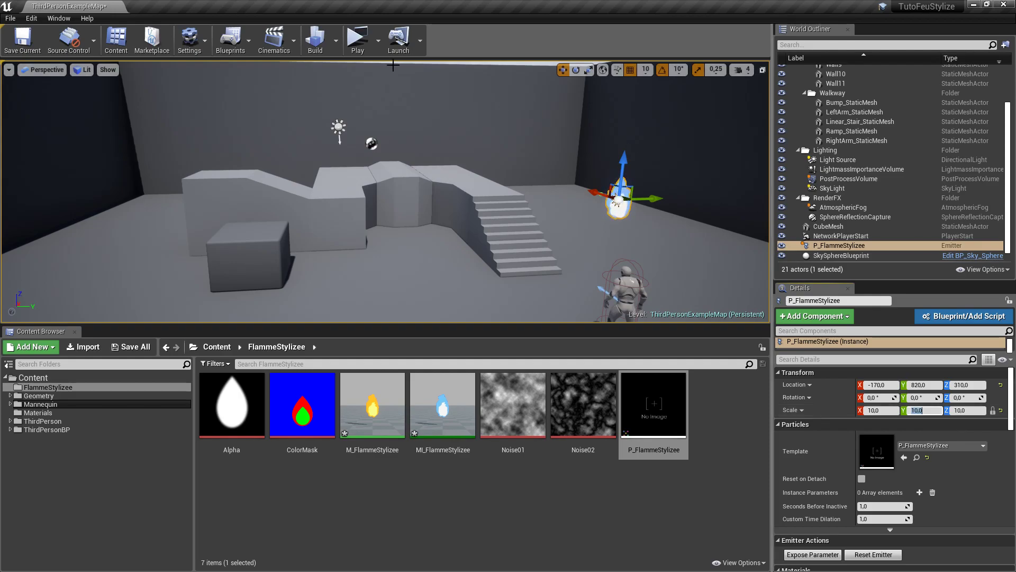
# Play the level again and run the character toward the enlarged flame to examine it
pyautogui.click(357, 38)
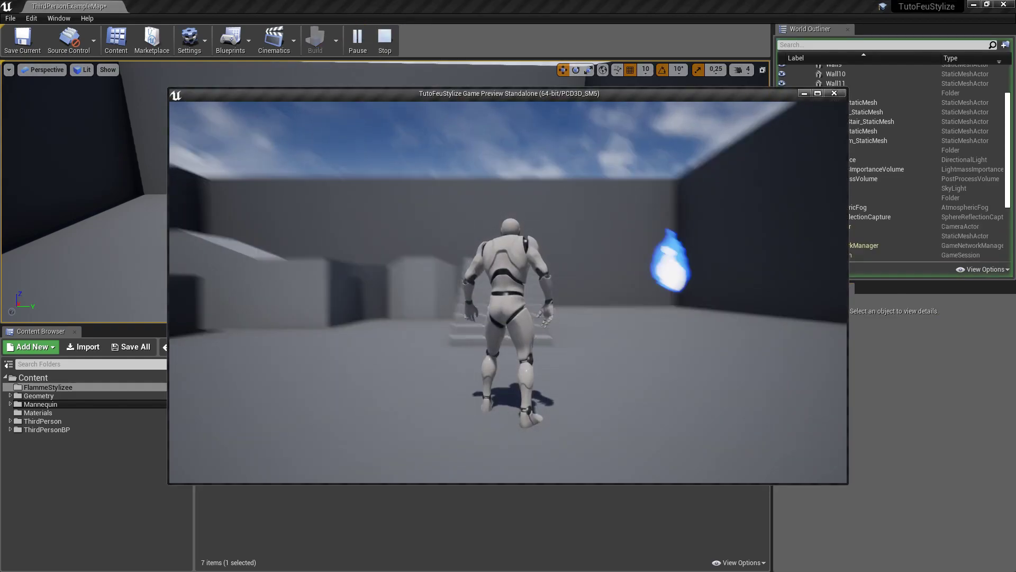
pyautogui.press('w')
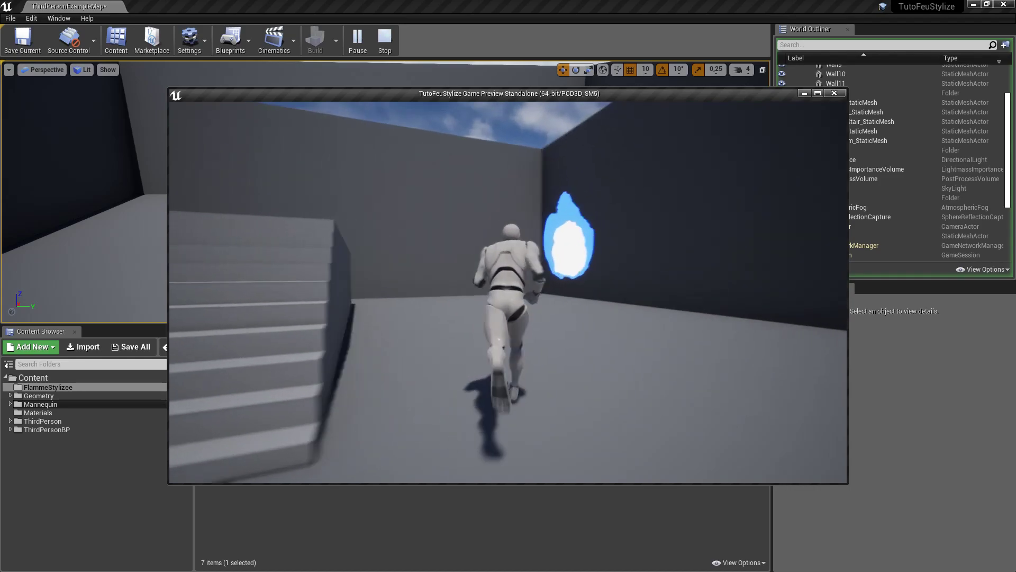